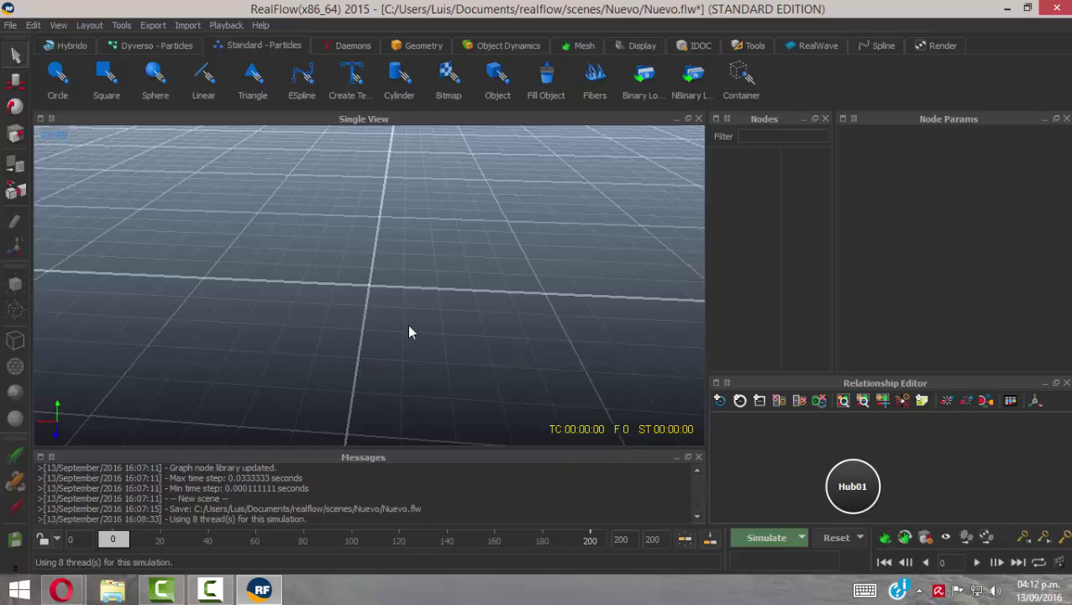
Create a Circle particle emitter, raise it to a height of about 2.1 and rotate it about 133° around Z
{"action": "left_click_drag", "start_coordinate": [373, 296], "coordinate": [402, 270], "text": "alt"}
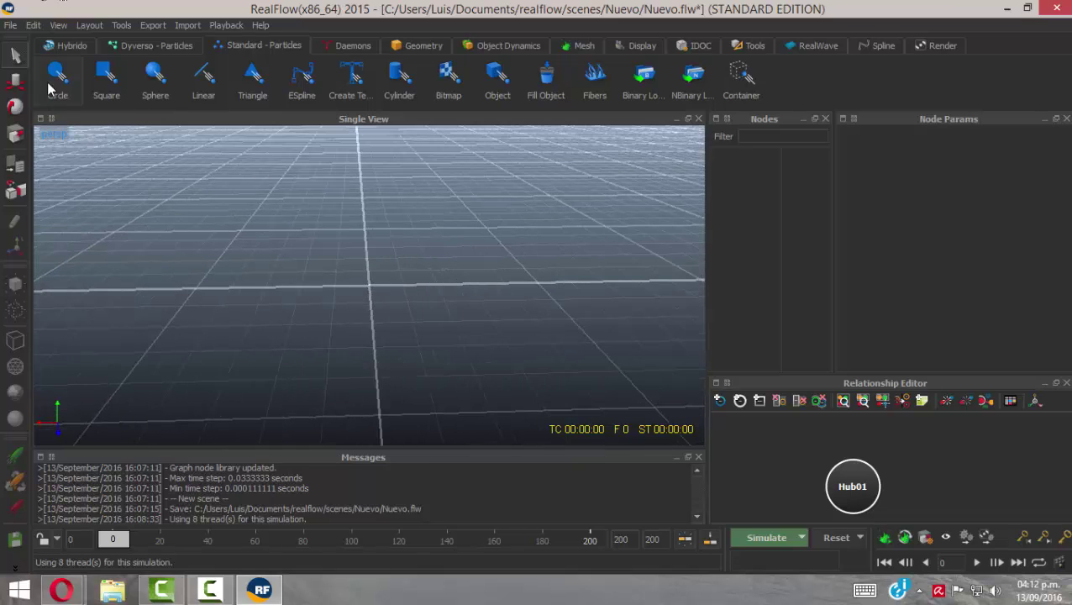
{"action": "left_click", "coordinate": [57, 76]}
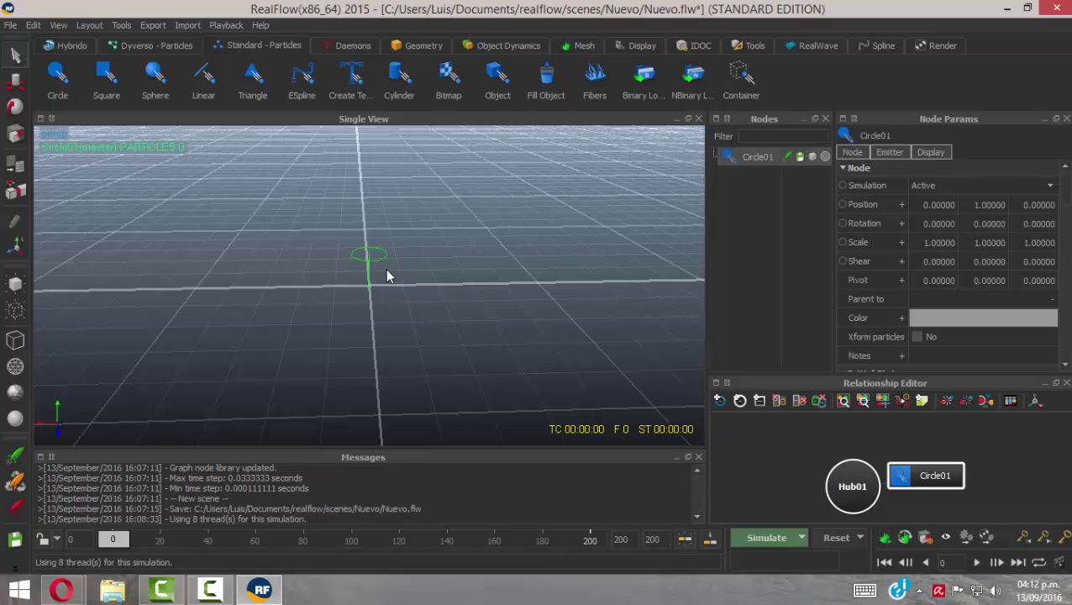
{"action": "key", "text": "w"}
{"action": "left_click_drag", "start_coordinate": [371, 203], "coordinate": [319, 186]}
{"action": "key", "text": "e"}
Align the move gizmo to the world axes and shift the circle emitter to about -3.24 along X
{"action": "key", "text": "w"}
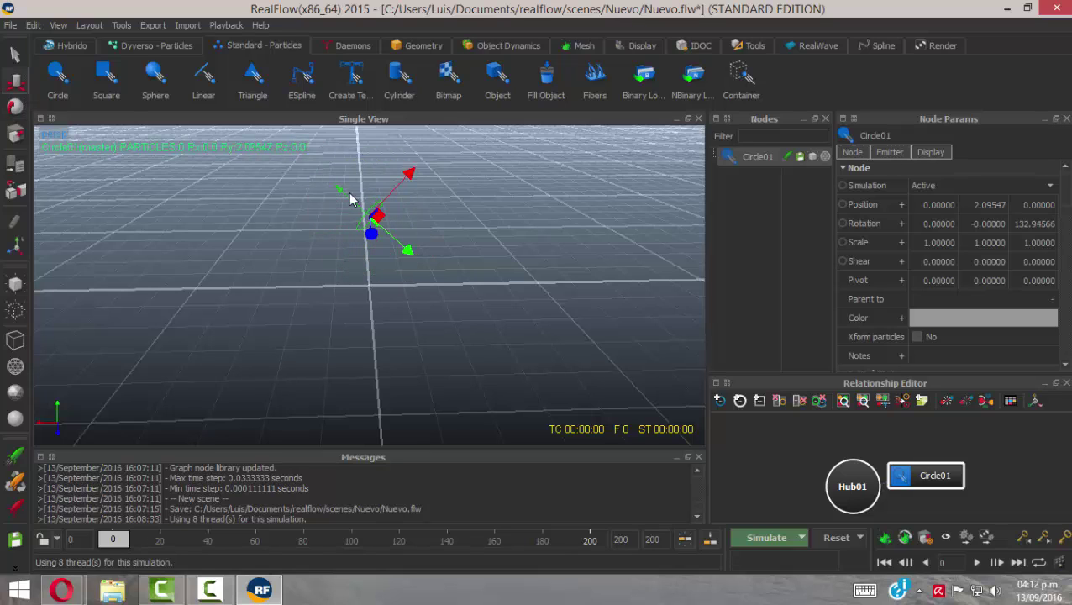
{"action": "left_click", "coordinate": [15, 244]}
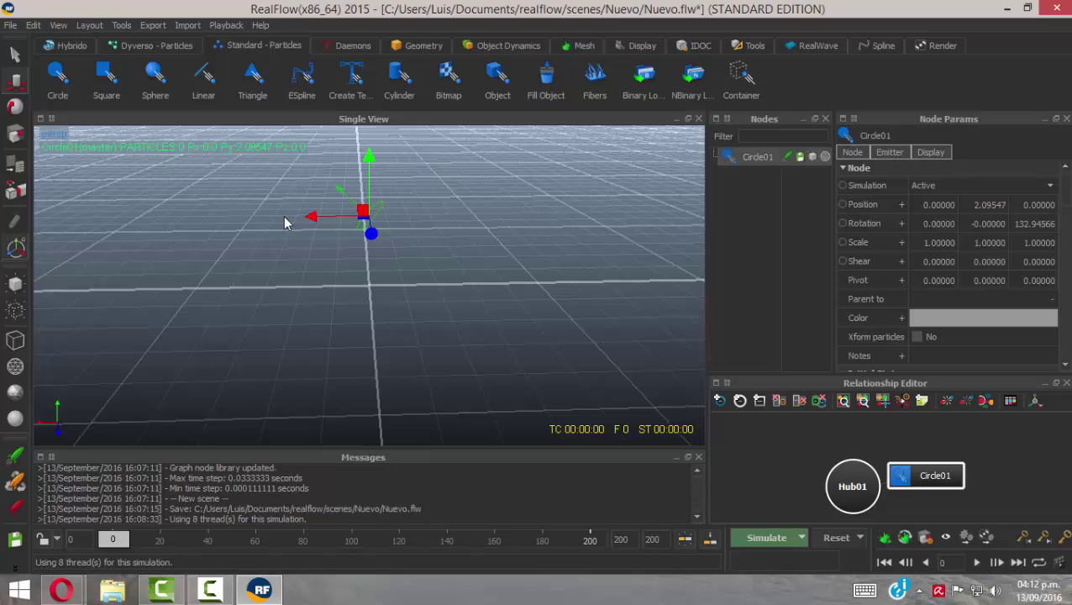
{"action": "left_click_drag", "start_coordinate": [316, 225], "coordinate": [436, 227]}
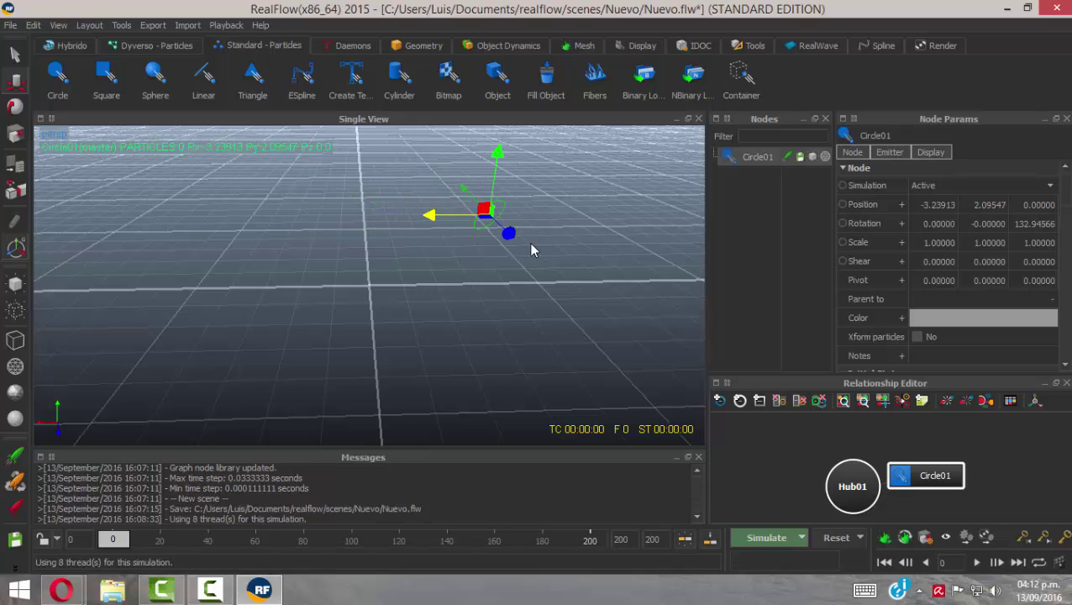
Add a Gravity daemon to the scene
{"action": "left_click_drag", "start_coordinate": [496, 311], "coordinate": [487, 290], "text": "alt"}
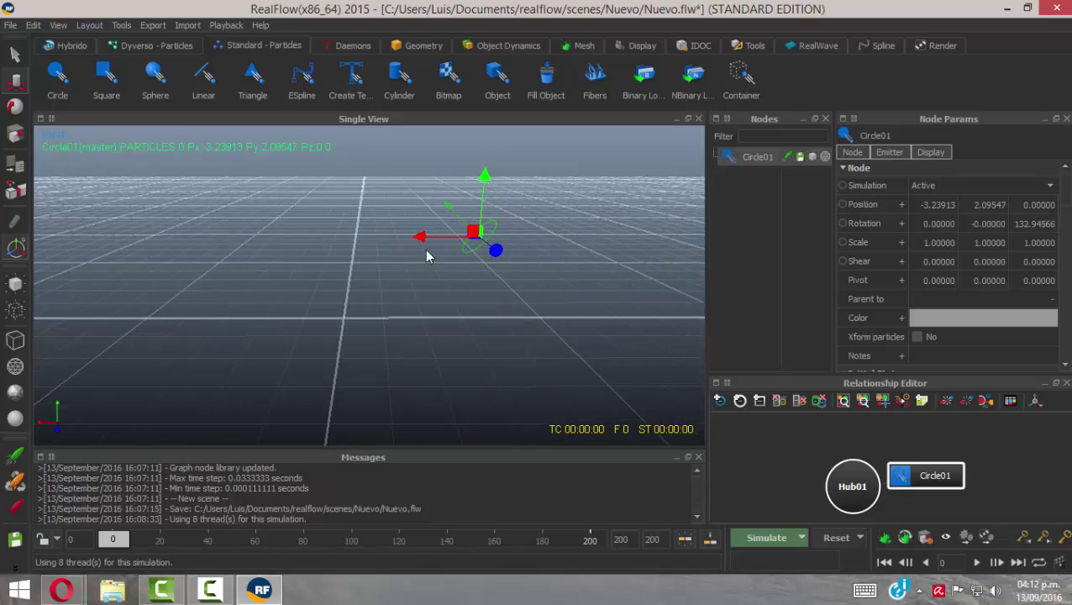
{"action": "left_click", "coordinate": [351, 47]}
{"action": "left_click", "coordinate": [376, 80]}
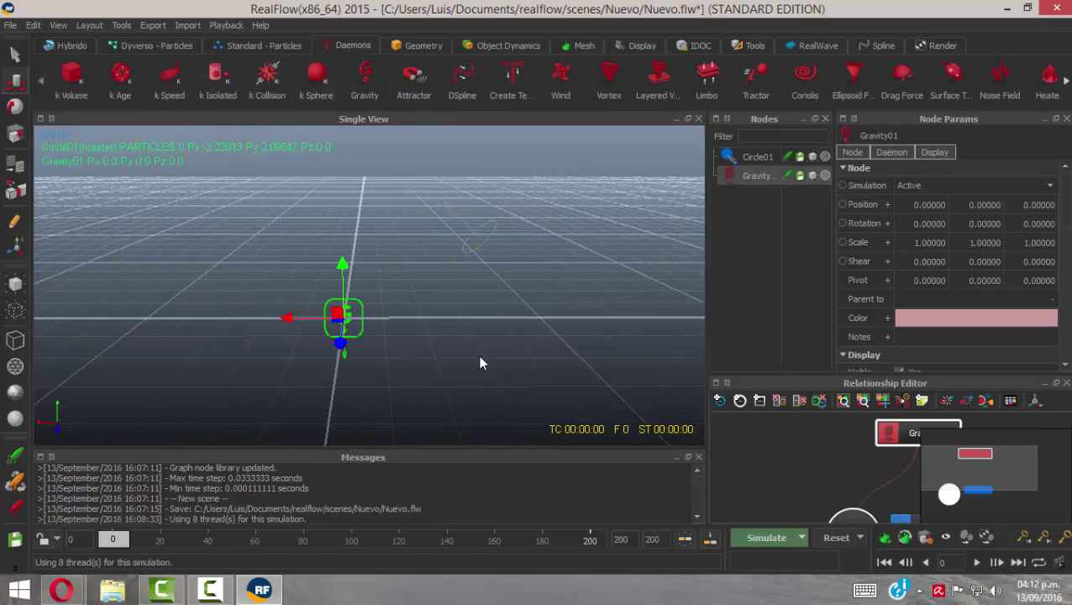
Select the circle emitter, run a test simulation with gravity, stop it and reset the scene
{"action": "left_click", "coordinate": [502, 225]}
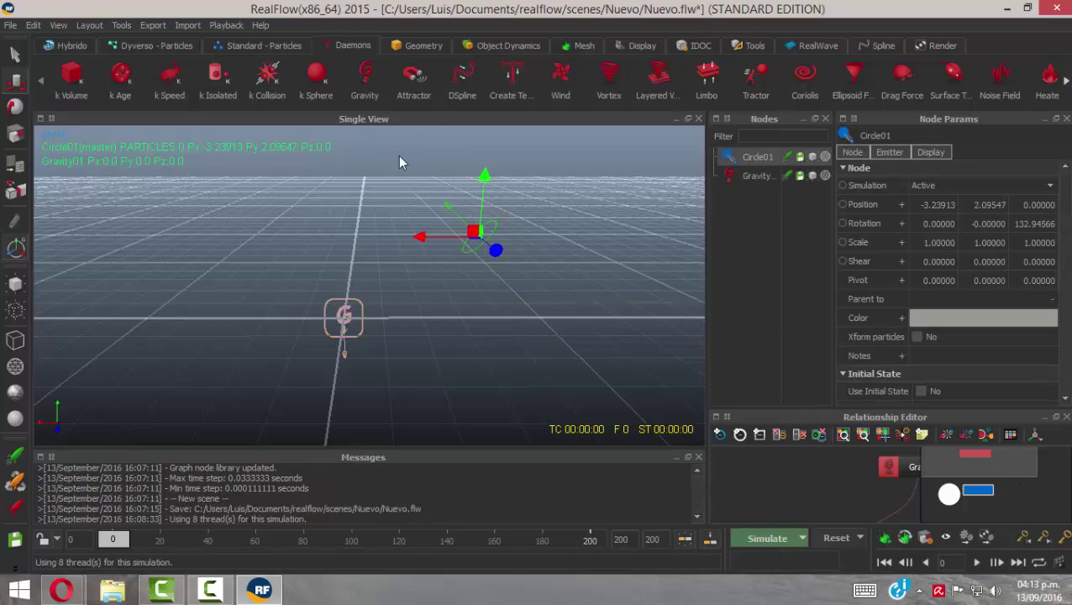
{"action": "key", "text": "ctrl+alt+a"}
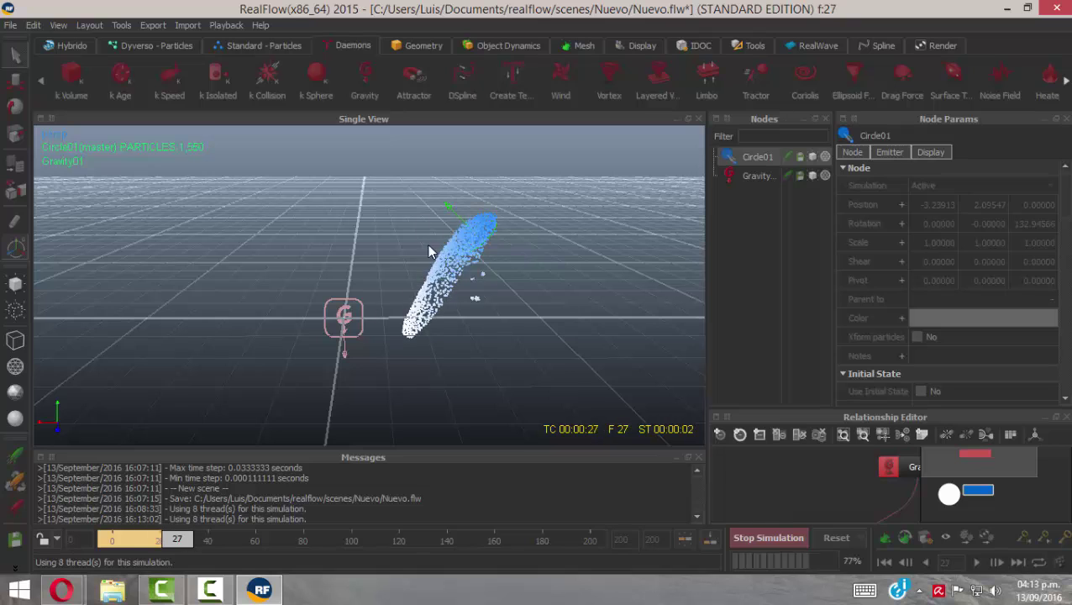
{"action": "left_click", "coordinate": [769, 538]}
{"action": "left_click", "coordinate": [834, 539]}
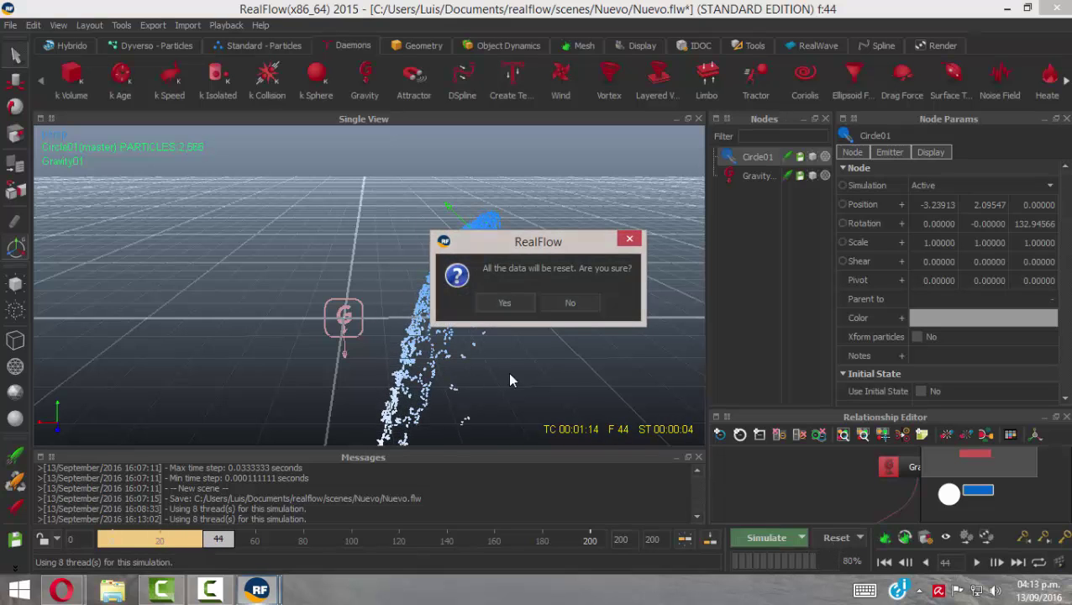
{"action": "left_click", "coordinate": [506, 300]}
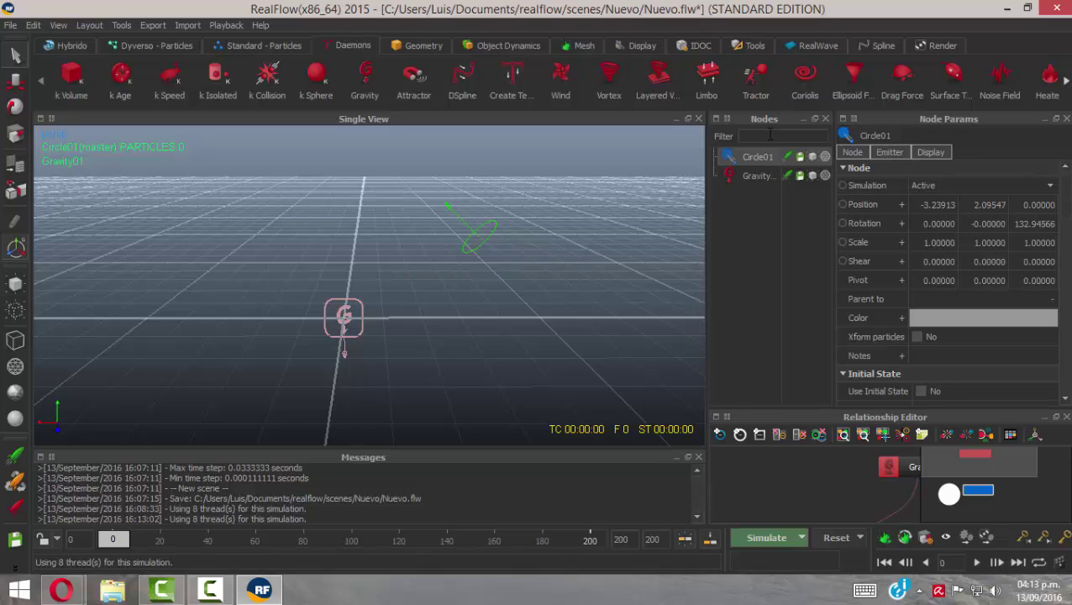
Set the circle emitter's Speed to 10
{"action": "left_click_drag", "start_coordinate": [1064, 191], "coordinate": [1060, 290]}
{"action": "scroll", "coordinate": [1059, 289], "scroll_direction": "down", "scroll_amount": 5}
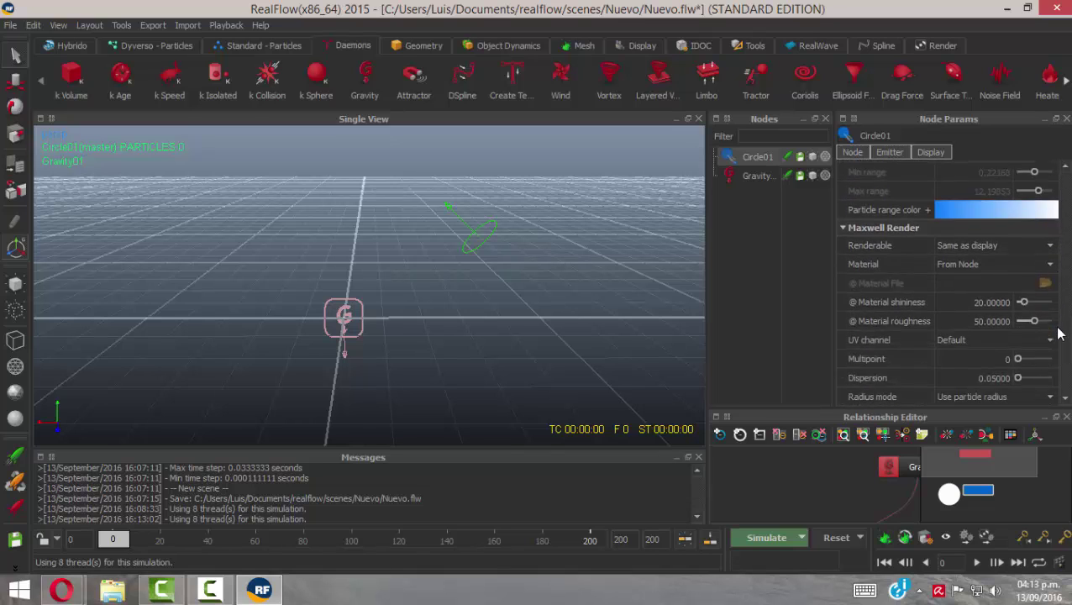
{"action": "scroll", "coordinate": [1041, 252], "scroll_direction": "up", "scroll_amount": 10}
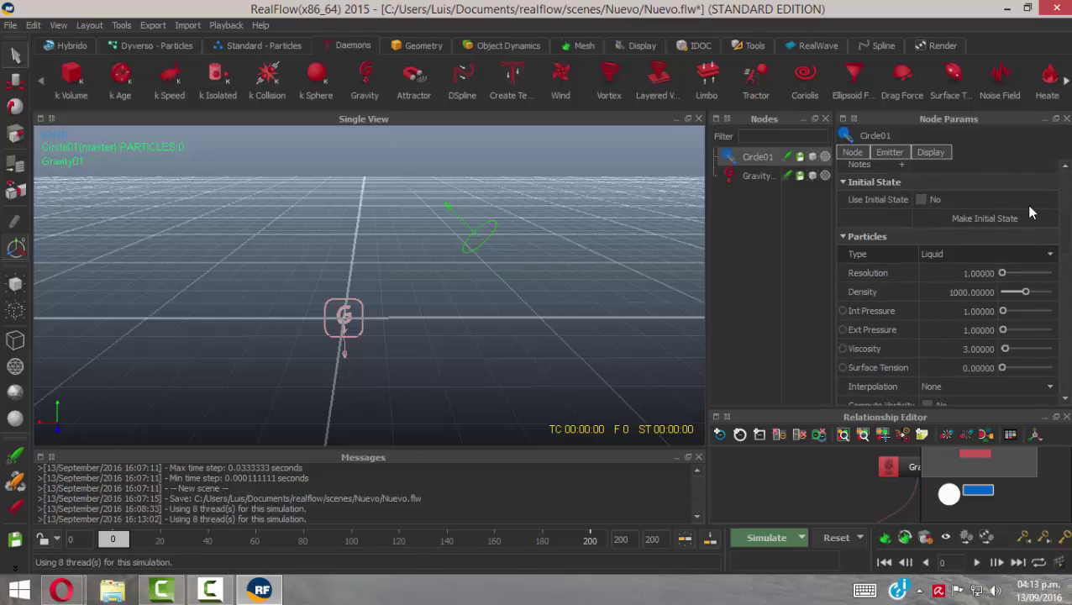
{"action": "left_click", "coordinate": [890, 152]}
{"action": "scroll", "coordinate": [1067, 202], "scroll_direction": "up", "scroll_amount": 2}
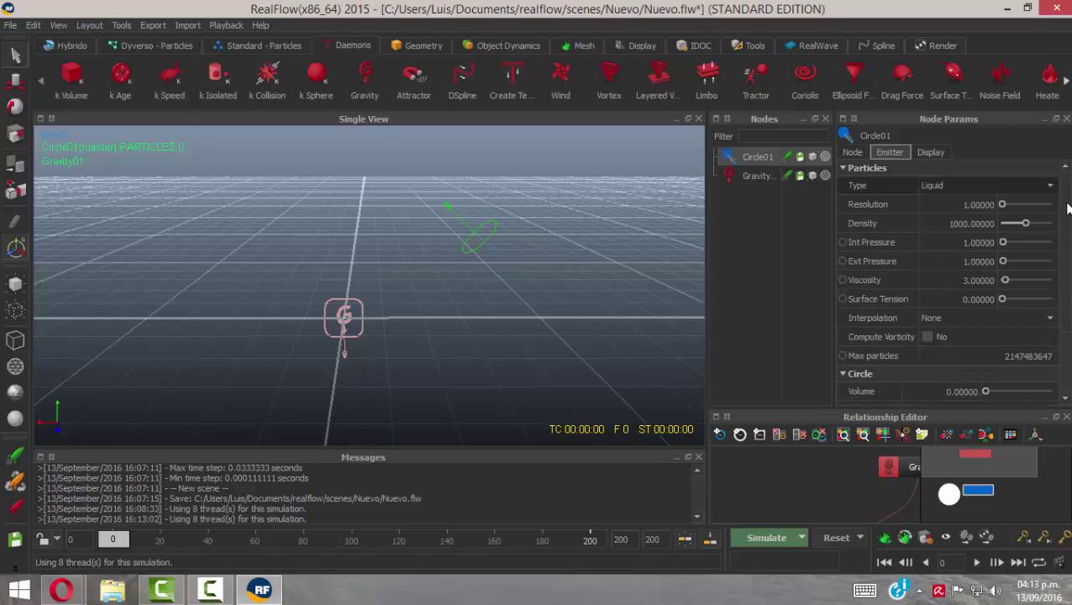
{"action": "scroll", "coordinate": [1066, 277], "scroll_direction": "down", "scroll_amount": 3}
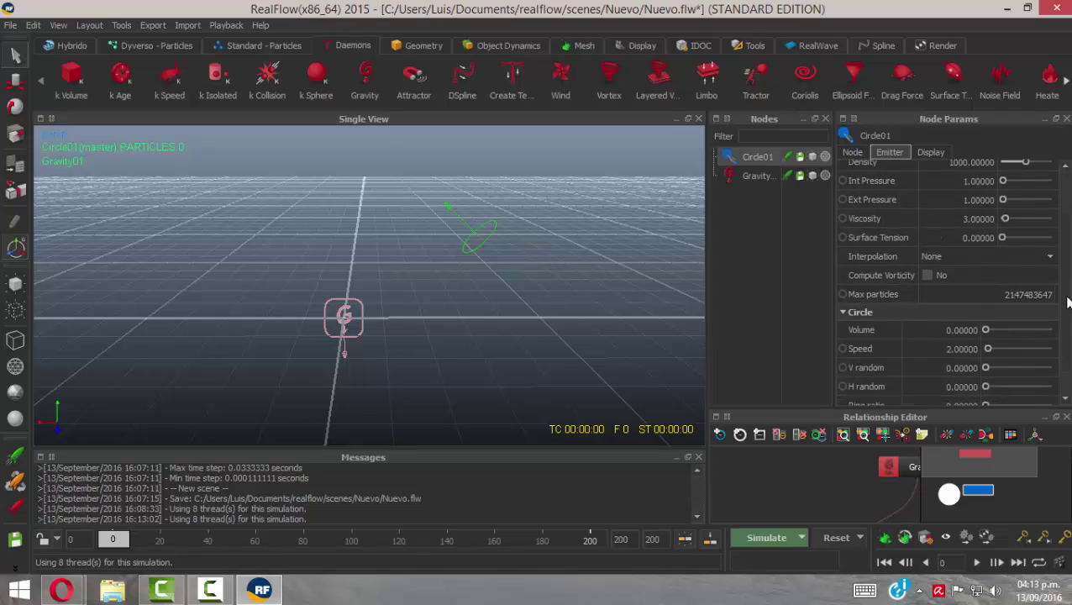
{"action": "scroll", "coordinate": [1066, 303], "scroll_direction": "down", "scroll_amount": 1}
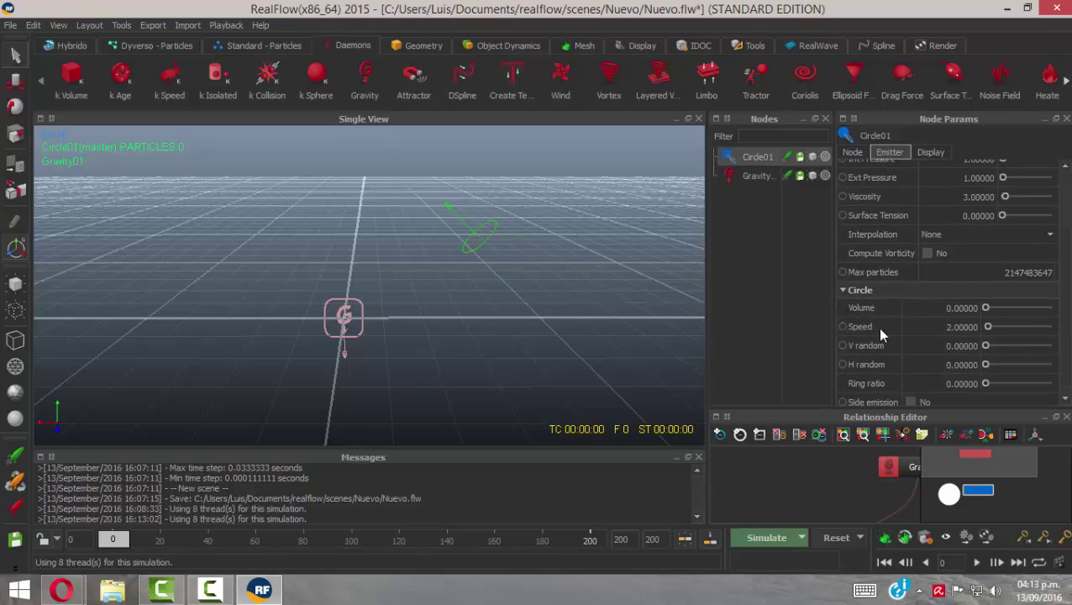
{"action": "left_click", "coordinate": [949, 327]}
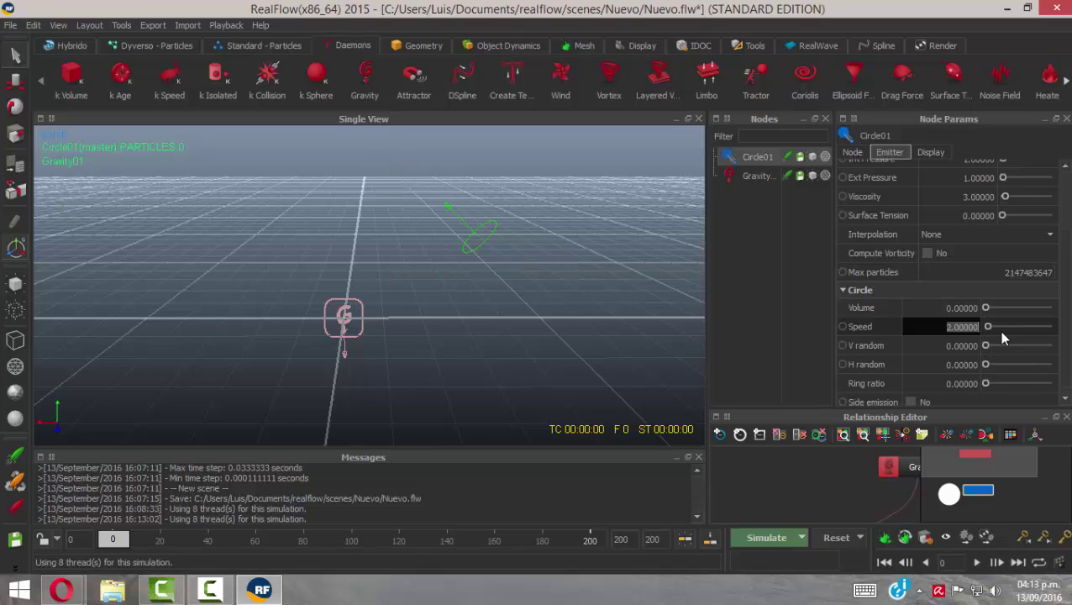
{"action": "type", "text": "10"}
{"action": "key", "text": "Return"}
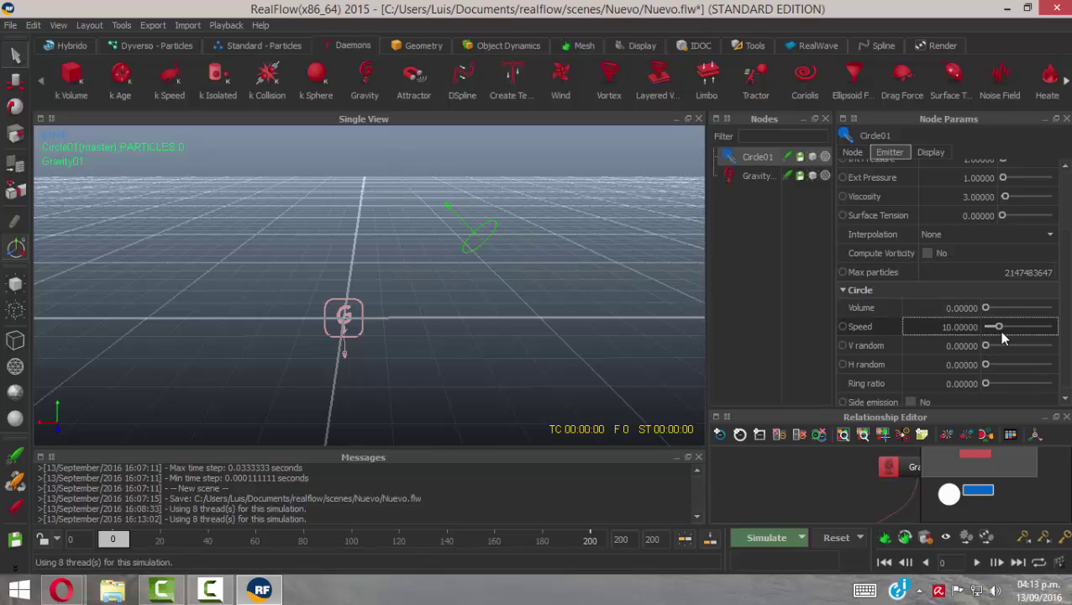
Simulate the faster particle stream briefly, and reset all simulation data
{"action": "left_click", "coordinate": [767, 538]}
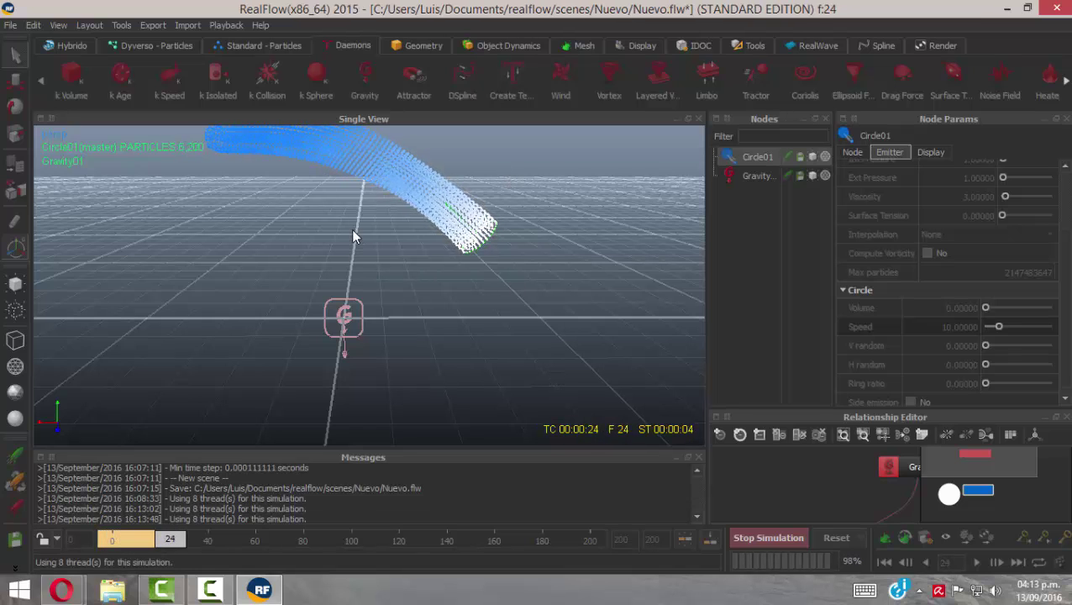
{"action": "left_click", "coordinate": [835, 538]}
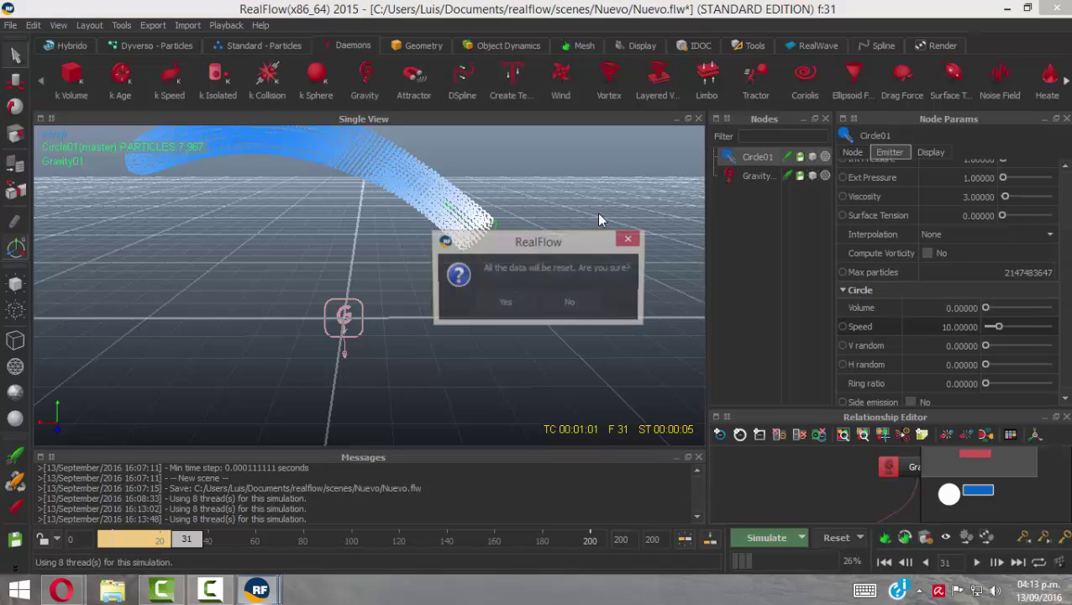
{"action": "left_click", "coordinate": [505, 302]}
Set the circle emitter's Speed to 5
{"action": "double_click", "coordinate": [957, 326]}
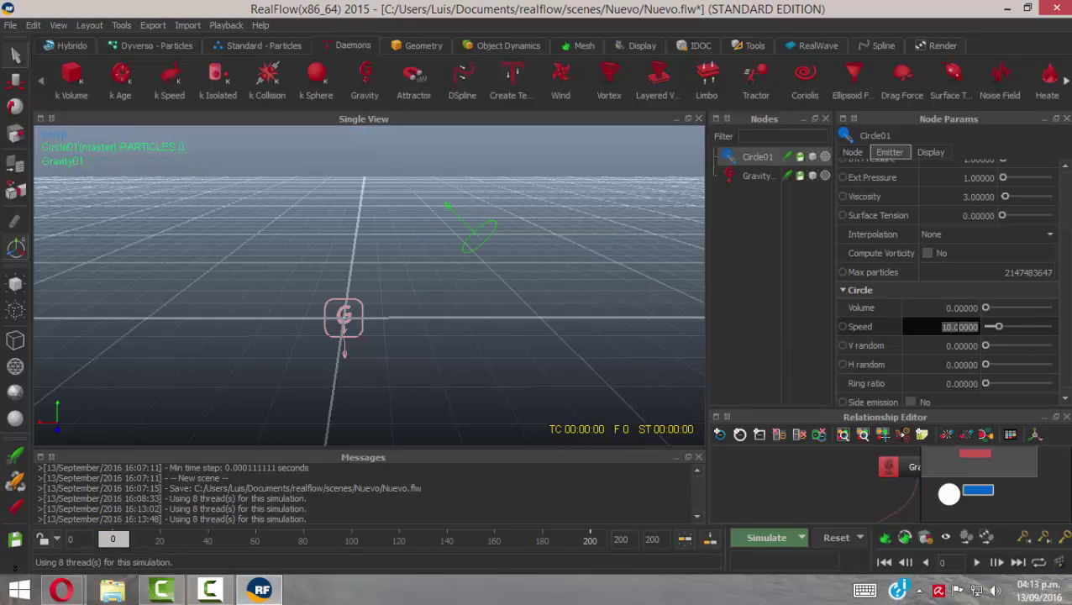
{"action": "type", "text": "5"}
{"action": "key", "text": "Return"}
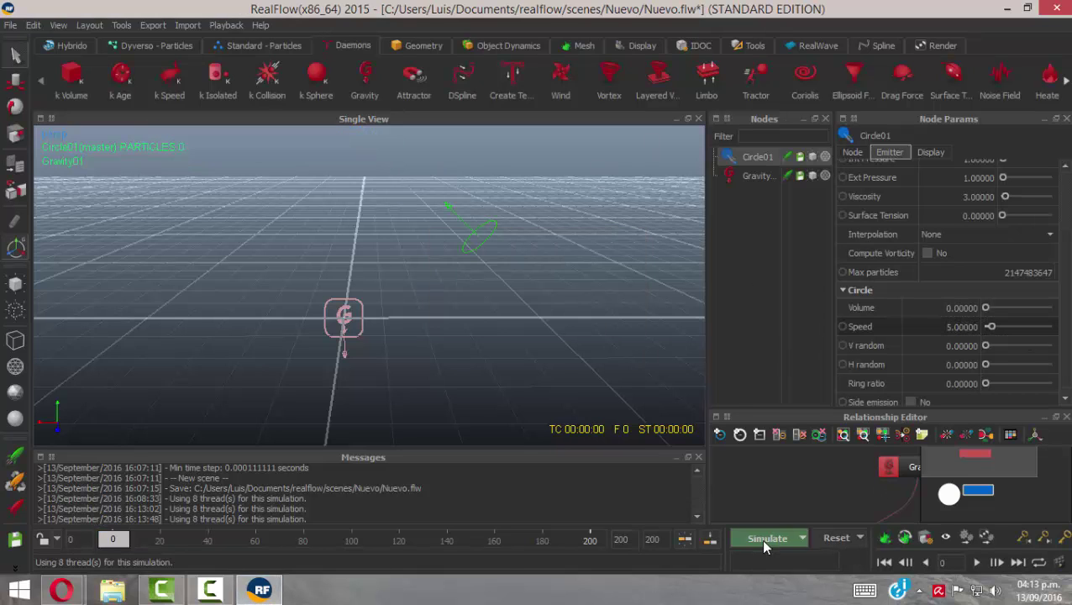
Simulate the particle stream up to about frame 82, stop it and inspect the stream from several angles
{"action": "left_click", "coordinate": [764, 537]}
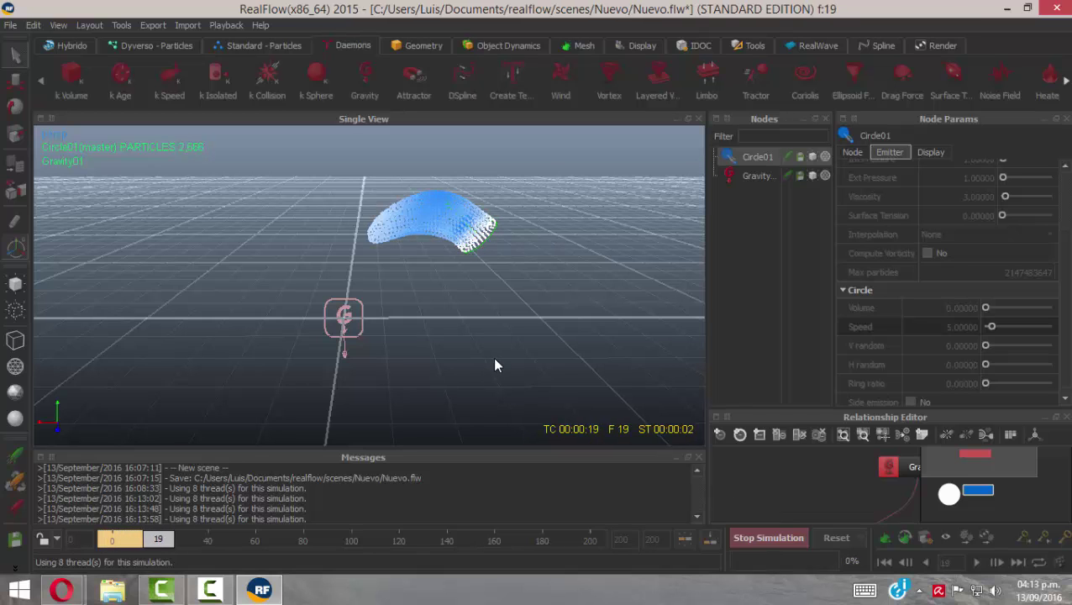
{"action": "mouse_move", "coordinate": [471, 364]}
{"action": "left_mouse_down", "text": "alt"}
{"action": "mouse_move", "coordinate": [403, 356]}
{"action": "mouse_move", "coordinate": [474, 336]}
{"action": "mouse_move", "coordinate": [471, 353]}
{"action": "mouse_move", "coordinate": [455, 353]}
{"action": "left_mouse_up", "text": "alt"}
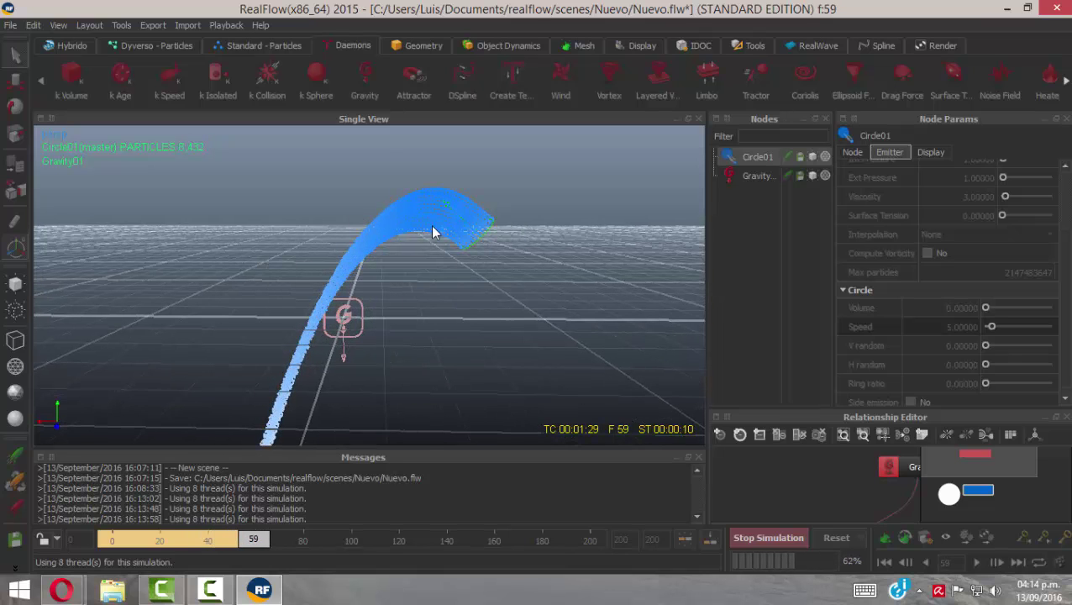
{"action": "mouse_move", "coordinate": [478, 235]}
{"action": "left_mouse_down", "text": "alt"}
{"action": "mouse_move", "coordinate": [483, 259]}
{"action": "mouse_move", "coordinate": [479, 242]}
{"action": "left_mouse_up", "text": "alt"}
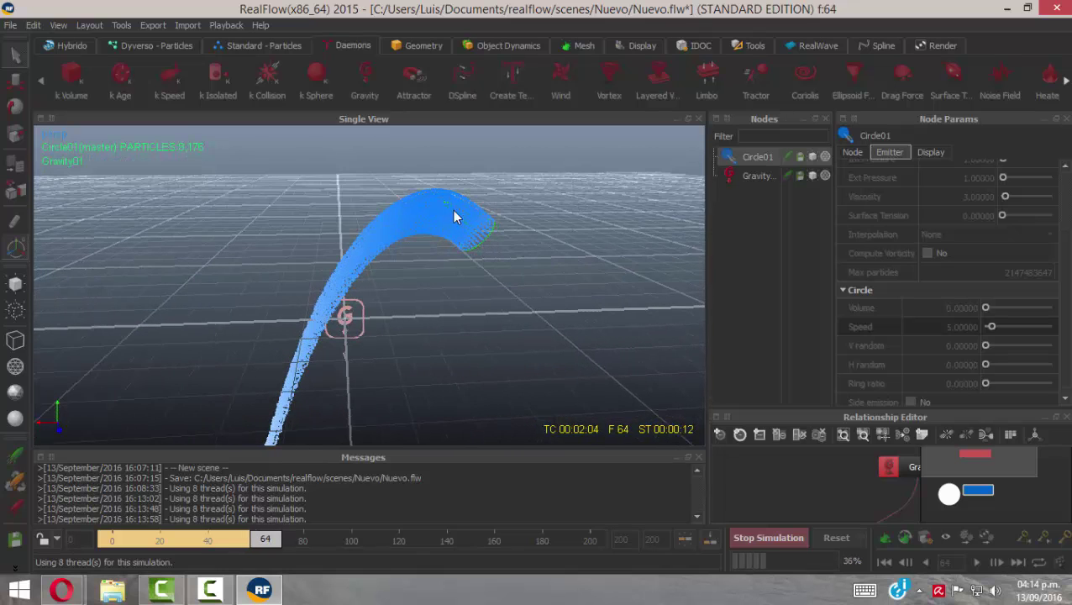
{"action": "left_click_drag", "start_coordinate": [495, 287], "coordinate": [479, 244], "text": "alt"}
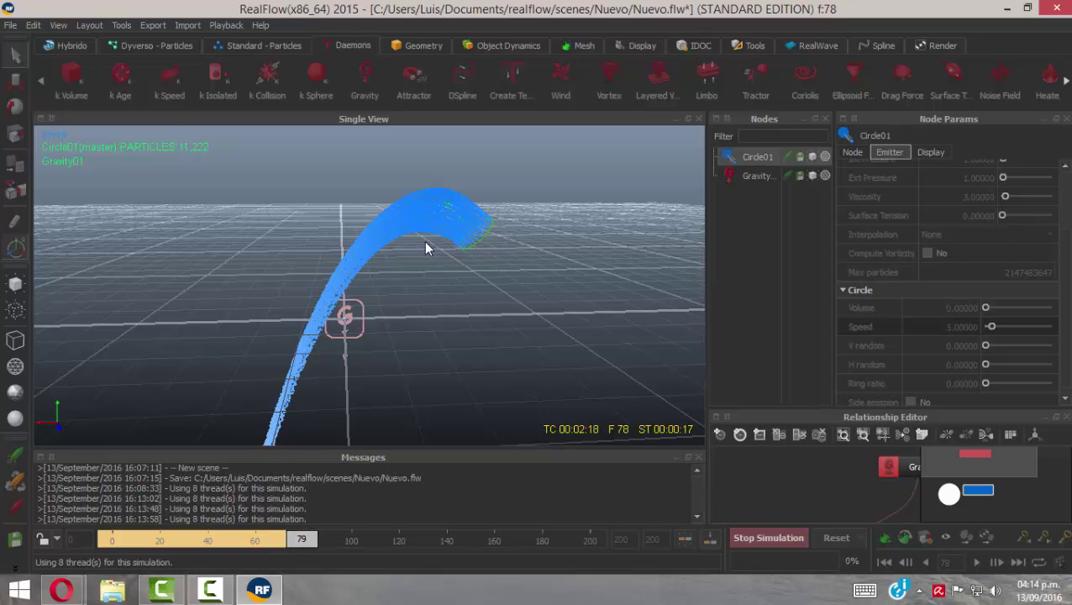
{"action": "left_click_drag", "start_coordinate": [420, 310], "coordinate": [470, 336], "text": "alt"}
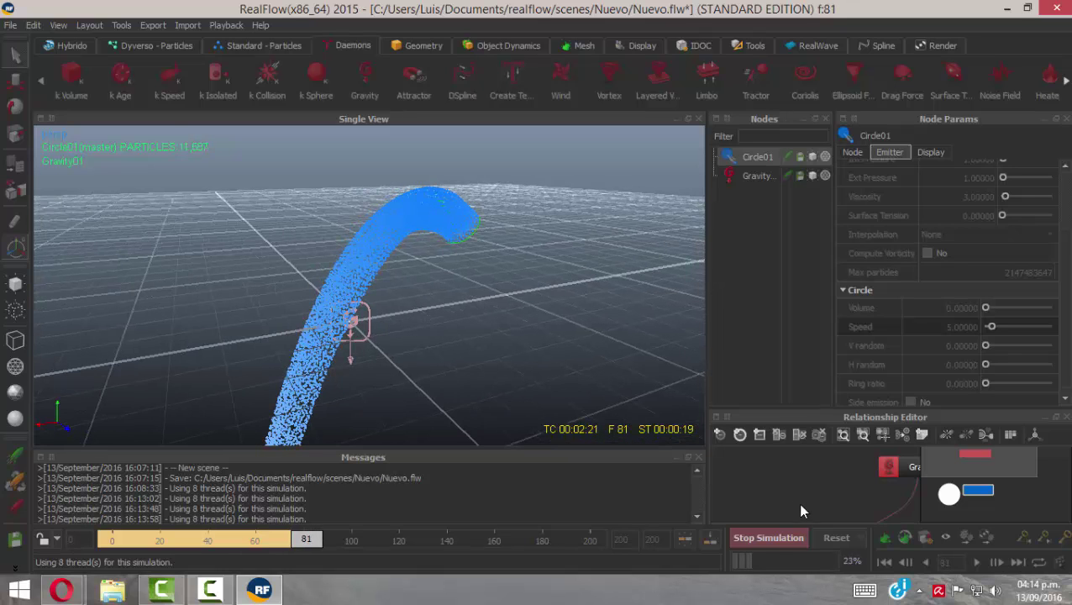
{"action": "left_click", "coordinate": [757, 535]}
{"action": "left_click_drag", "start_coordinate": [463, 279], "coordinate": [466, 318], "text": "alt"}
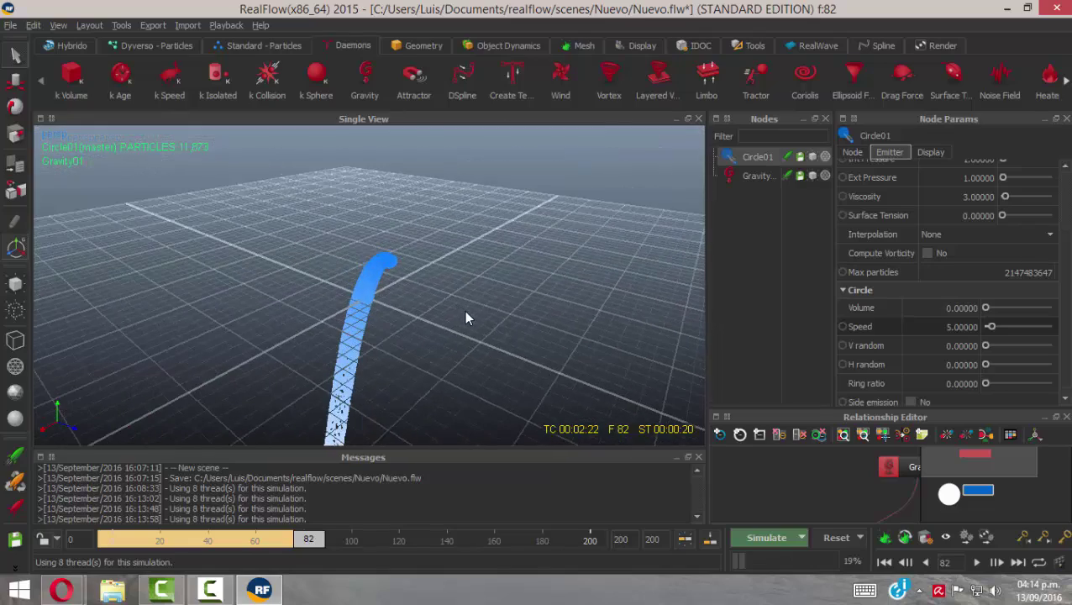
{"action": "left_click_drag", "start_coordinate": [596, 417], "coordinate": [290, 332], "text": "alt"}
{"action": "left_click_drag", "start_coordinate": [308, 389], "coordinate": [504, 427], "text": "alt"}
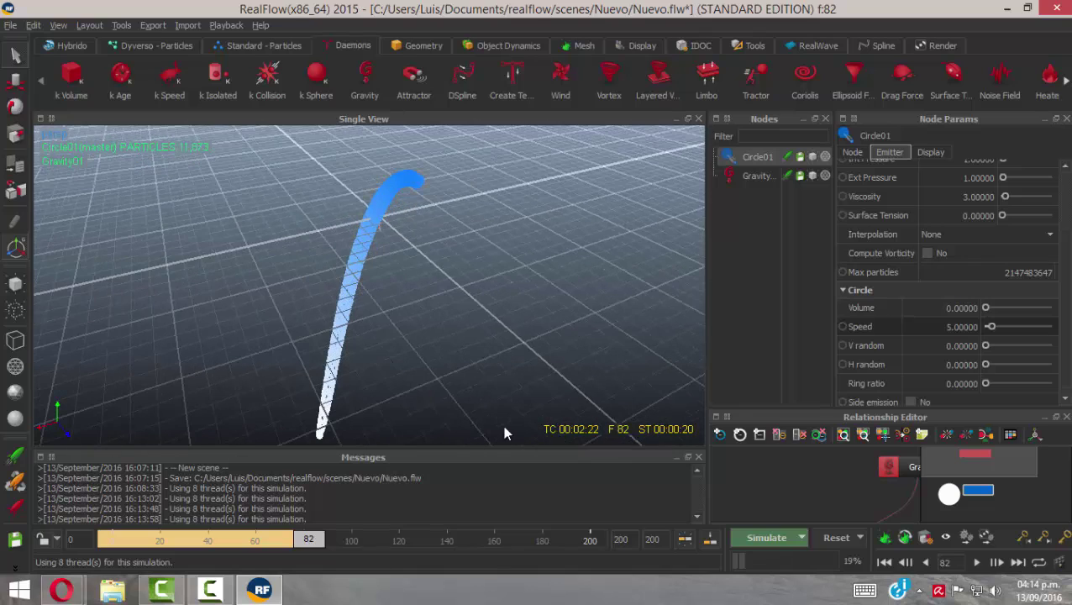
{"action": "left_click_drag", "start_coordinate": [437, 361], "coordinate": [420, 286], "text": "alt"}
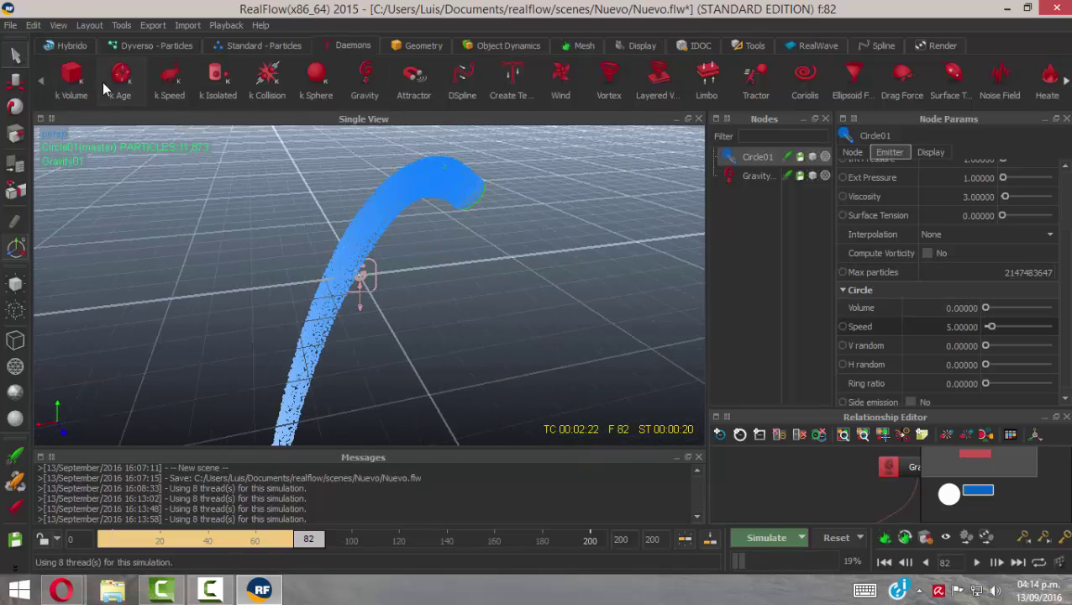
Add a k Age daemon to the scene and set its Life to 30
{"action": "left_click", "coordinate": [120, 76]}
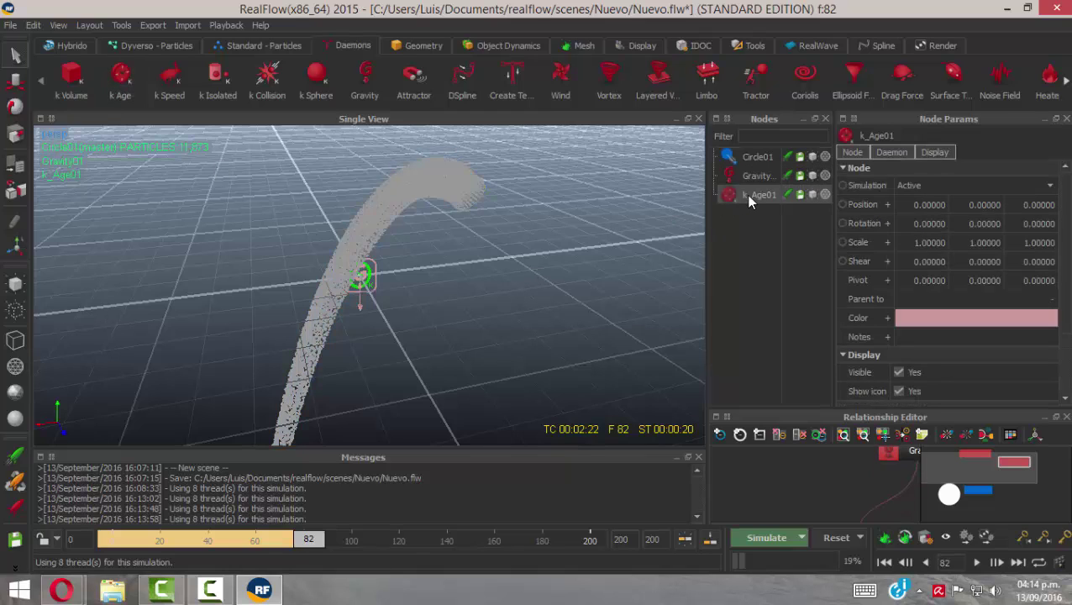
{"action": "left_click", "coordinate": [891, 153]}
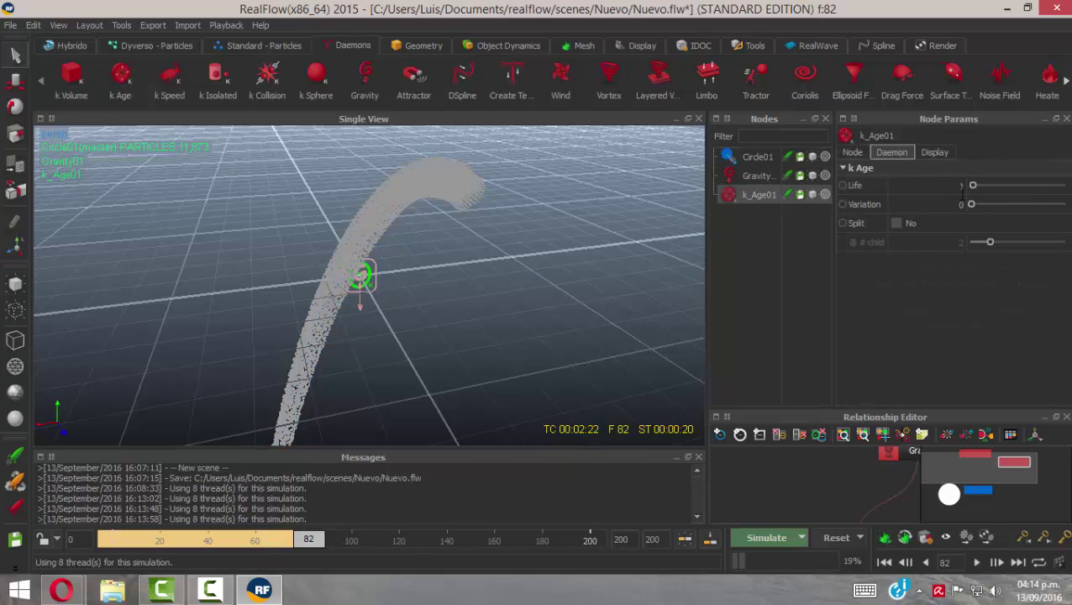
{"action": "left_click", "coordinate": [956, 185]}
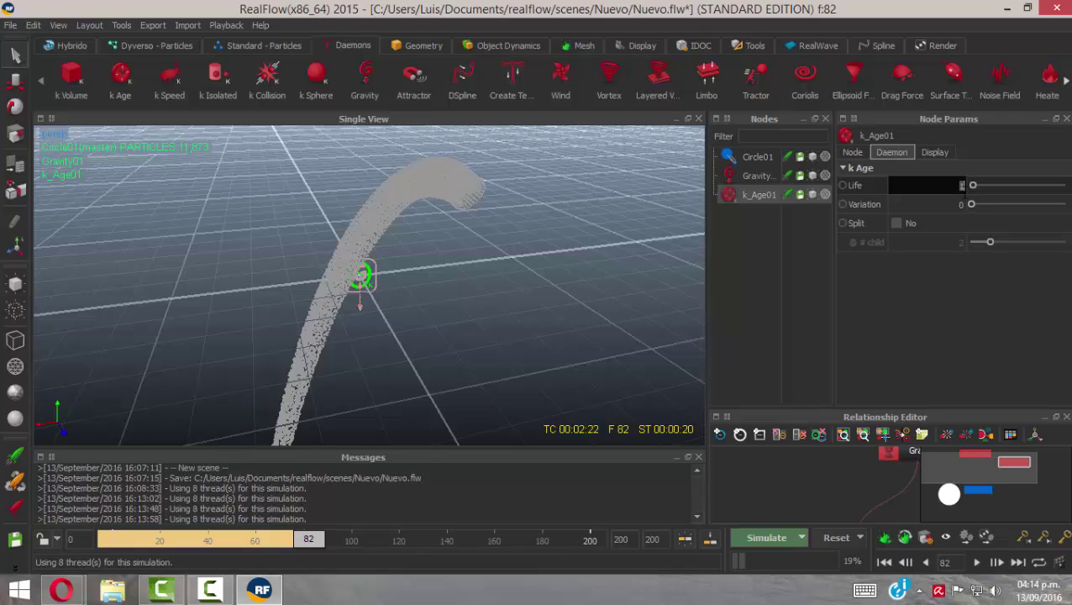
{"action": "type", "text": "30"}
{"action": "key", "text": "Return"}
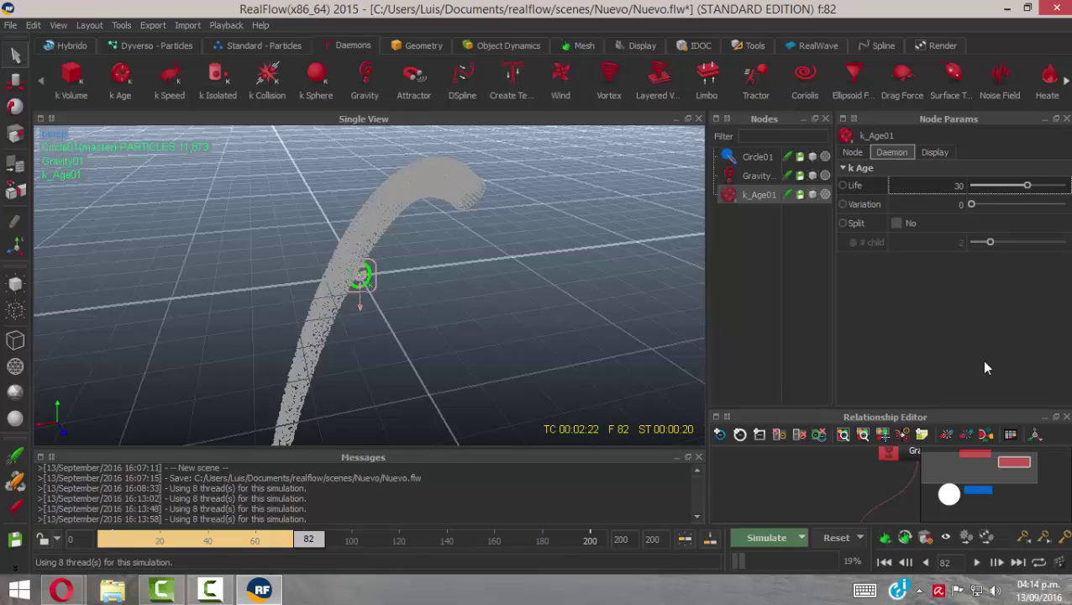
Set the k Age daemon's Variation to 10 and reset all simulation data
{"action": "left_click", "coordinate": [947, 206]}
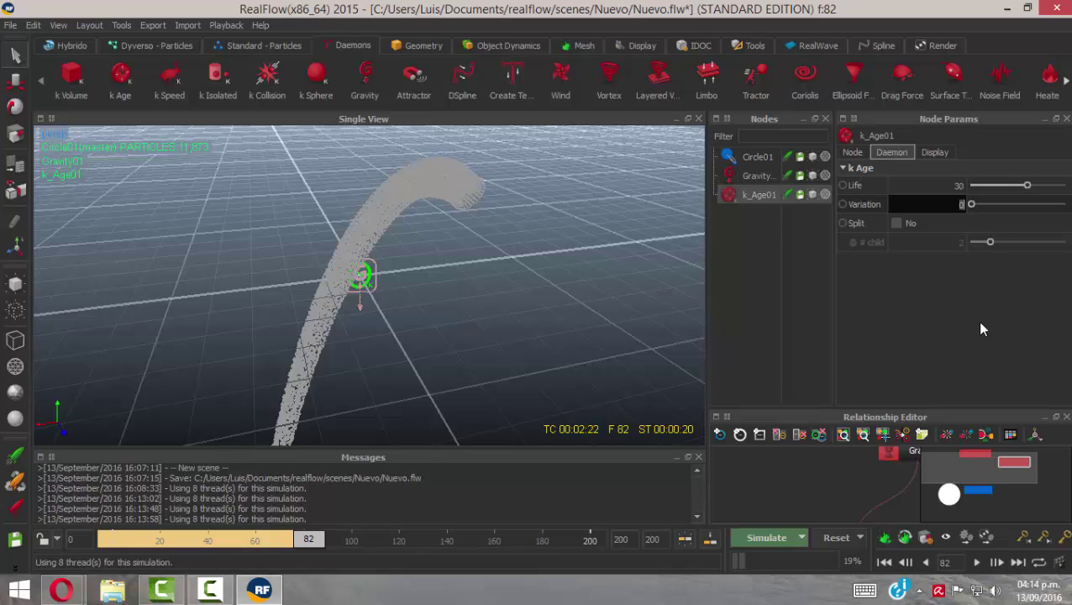
{"action": "type", "text": "10"}
{"action": "key", "text": "Return"}
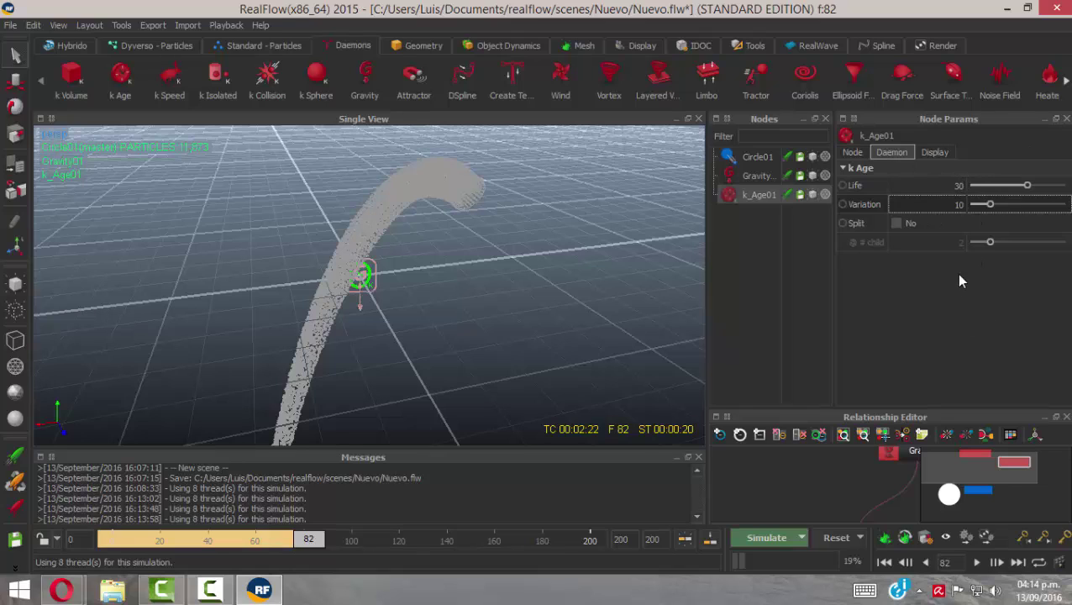
{"action": "left_click_drag", "start_coordinate": [484, 298], "coordinate": [387, 277], "text": "alt"}
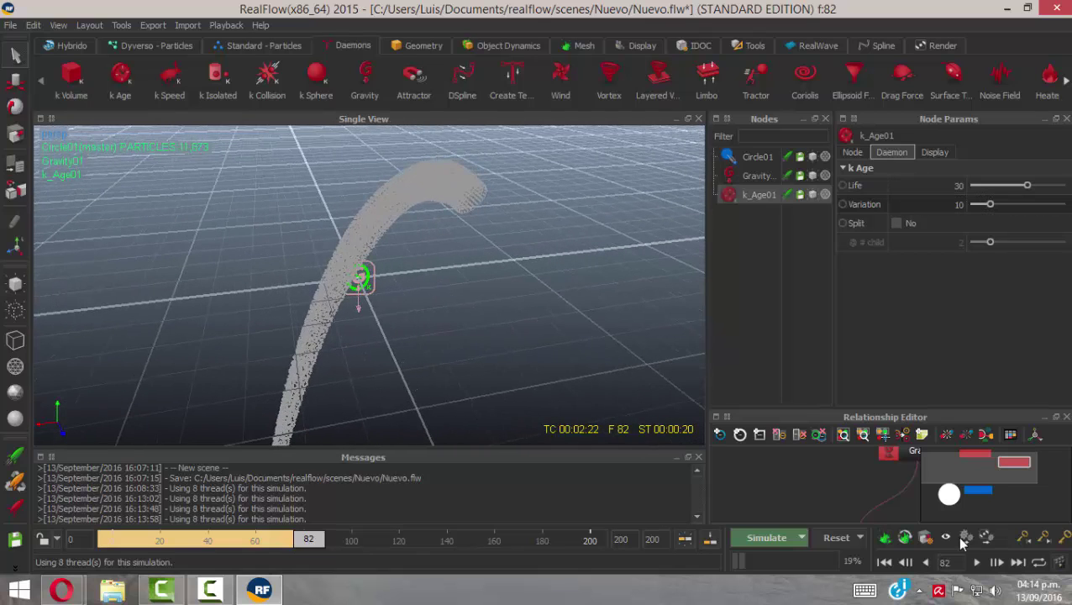
{"action": "left_click", "coordinate": [836, 538]}
{"action": "left_click", "coordinate": [508, 301]}
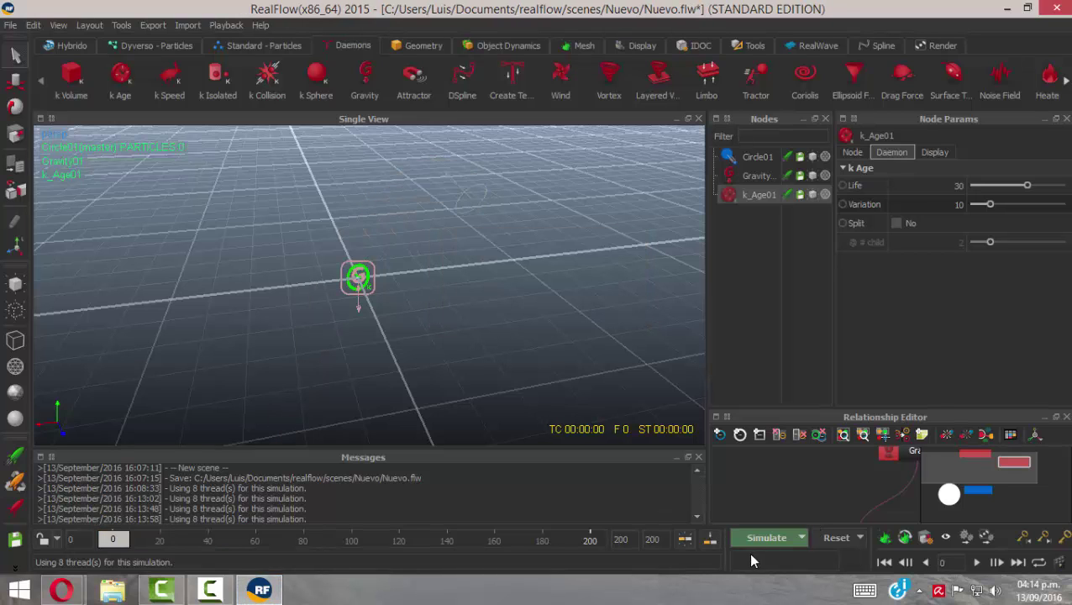
Simulate the age-limited particle stream up to about frame 84, inspect it from several angles and stop the simulation
{"action": "key", "text": "ctrl+a"}
{"action": "left_click", "coordinate": [466, 177]}
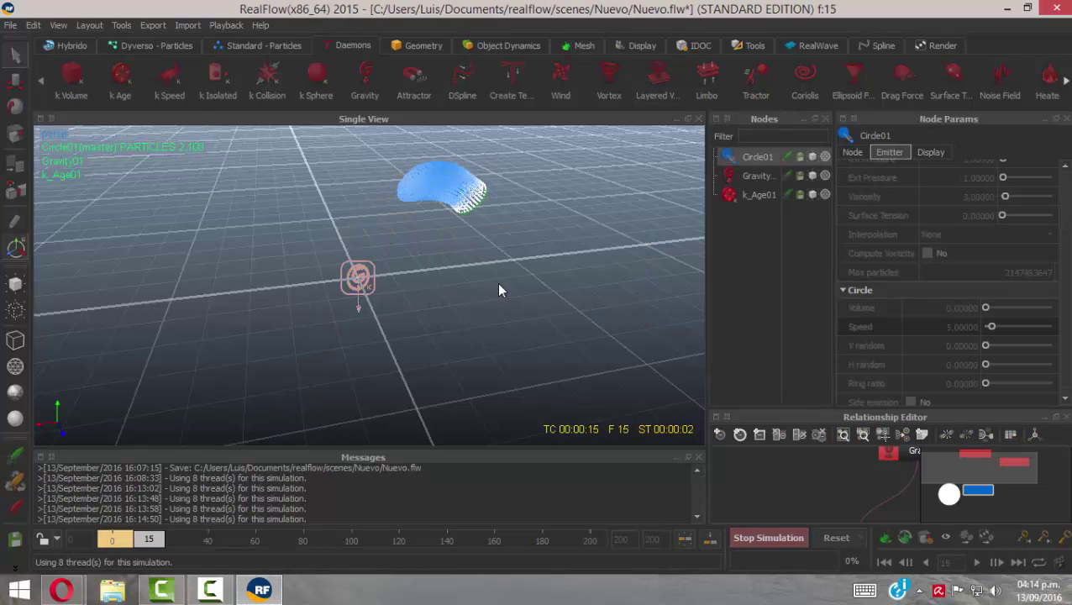
{"action": "left_click_drag", "start_coordinate": [500, 289], "coordinate": [403, 248], "text": "alt"}
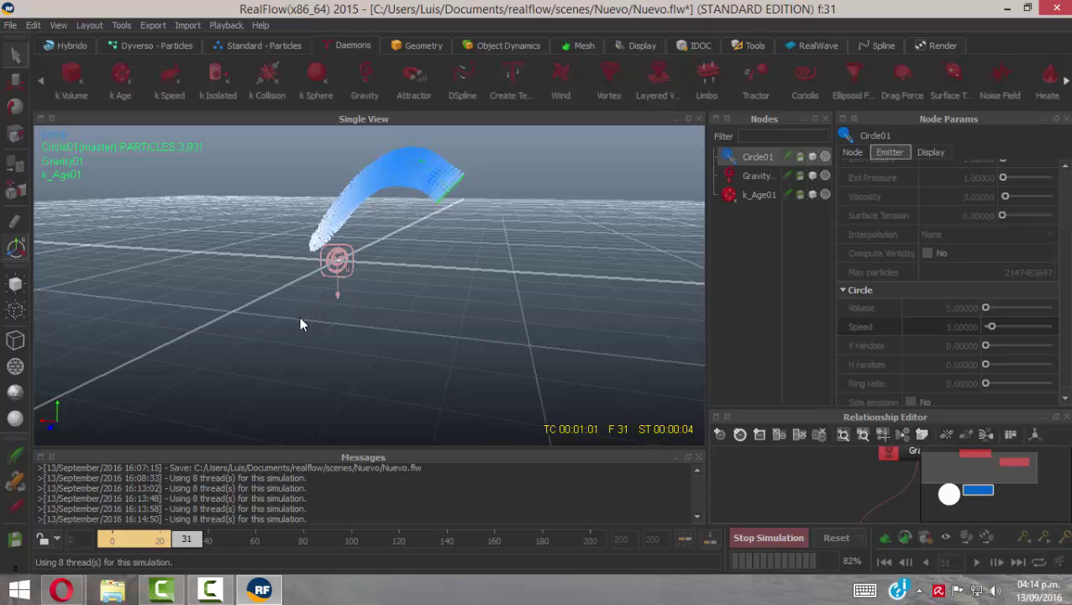
{"action": "left_click_drag", "start_coordinate": [209, 380], "coordinate": [357, 303], "text": "alt"}
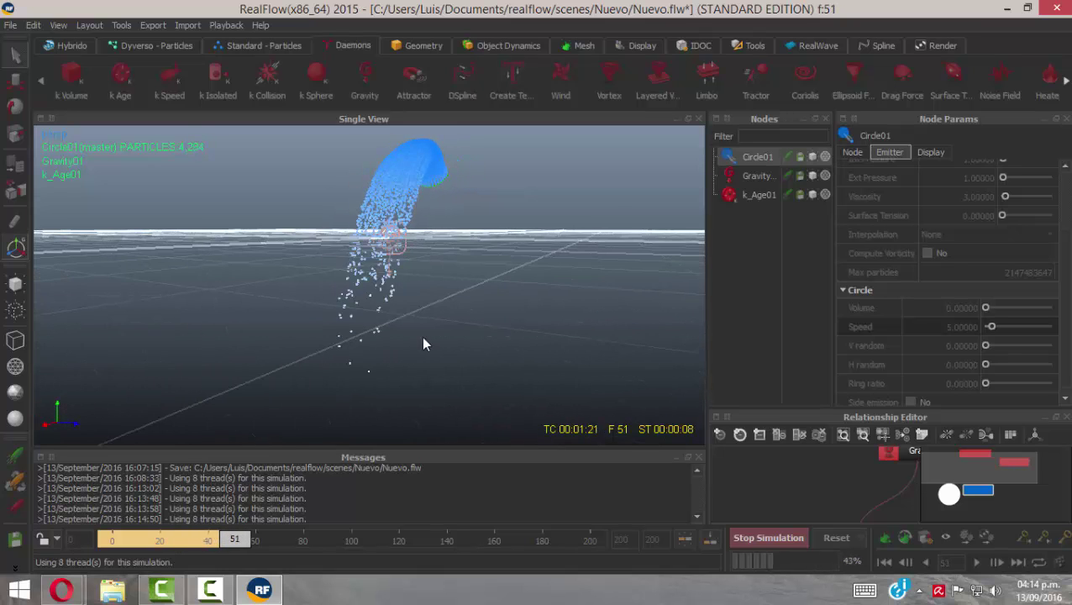
{"action": "left_click_drag", "start_coordinate": [423, 340], "coordinate": [351, 350], "text": "alt"}
{"action": "left_click_drag", "start_coordinate": [450, 409], "coordinate": [304, 221], "text": "alt"}
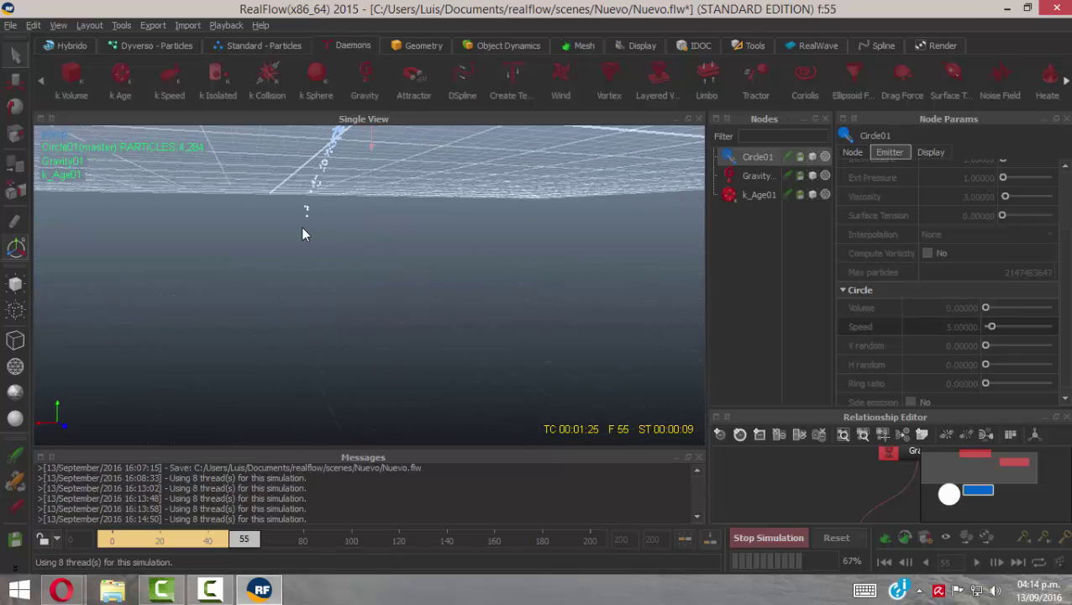
{"action": "left_click_drag", "start_coordinate": [270, 378], "coordinate": [227, 296], "text": "alt"}
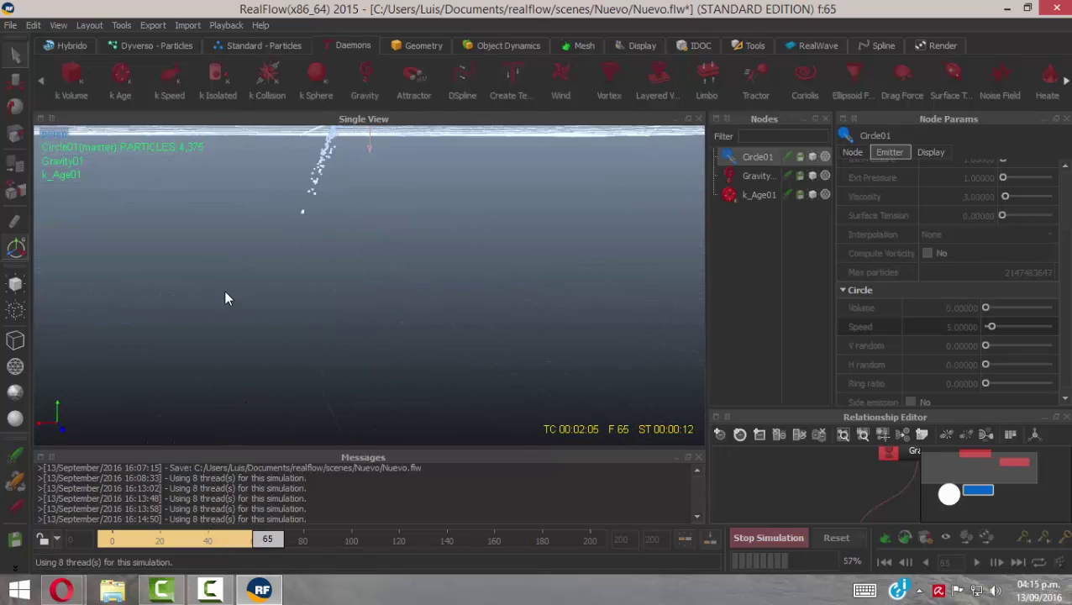
{"action": "left_click_drag", "start_coordinate": [482, 271], "coordinate": [455, 282], "text": "alt"}
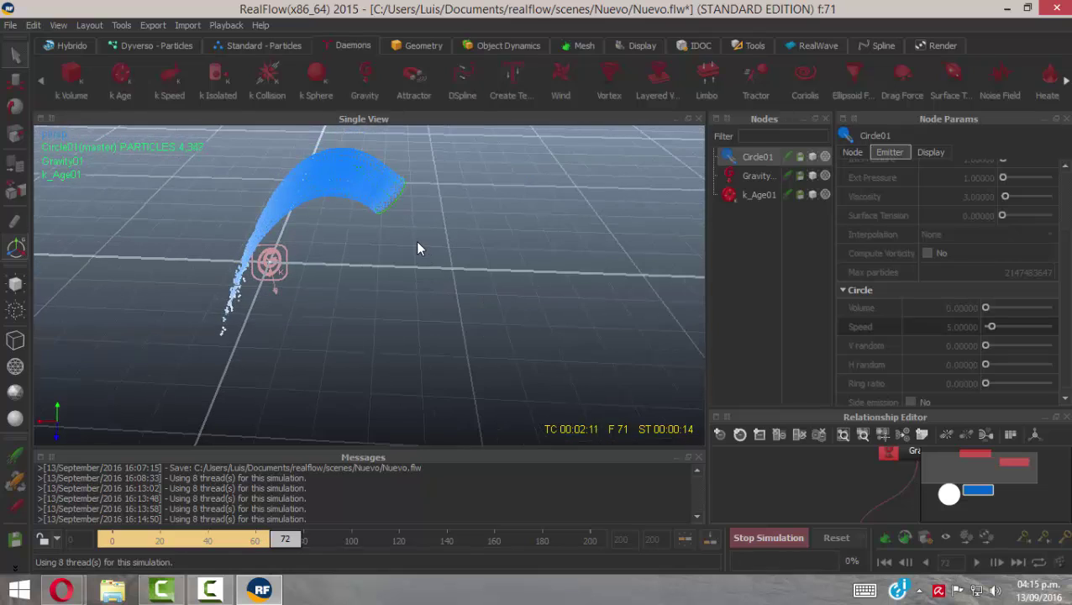
{"action": "left_click", "coordinate": [781, 542]}
{"action": "left_click_drag", "start_coordinate": [515, 340], "coordinate": [444, 227], "text": "alt"}
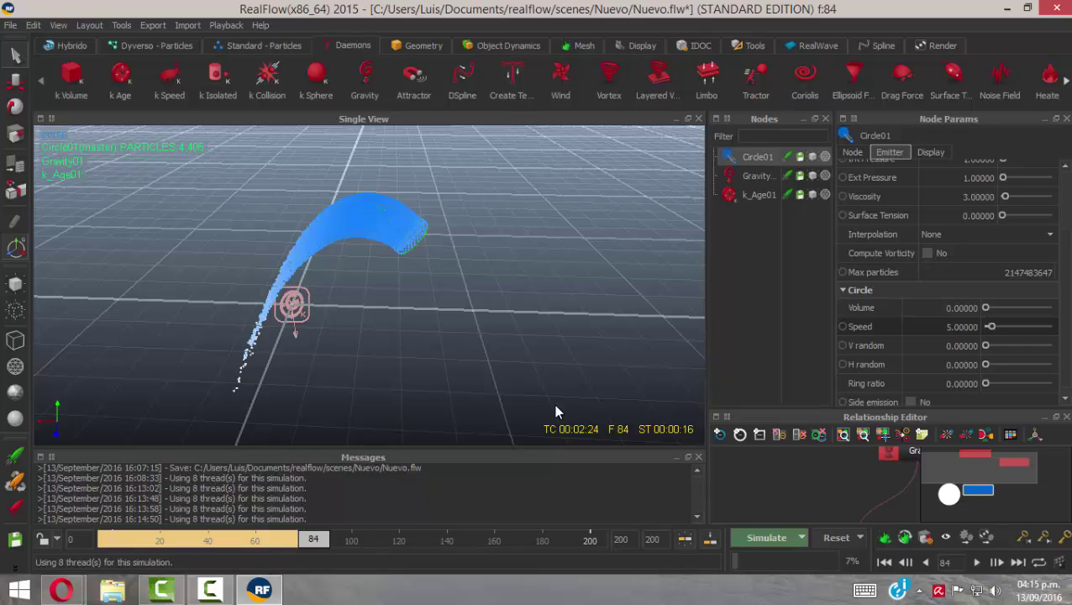
Reset all simulation data and confirm the reset
{"action": "left_click", "coordinate": [823, 538]}
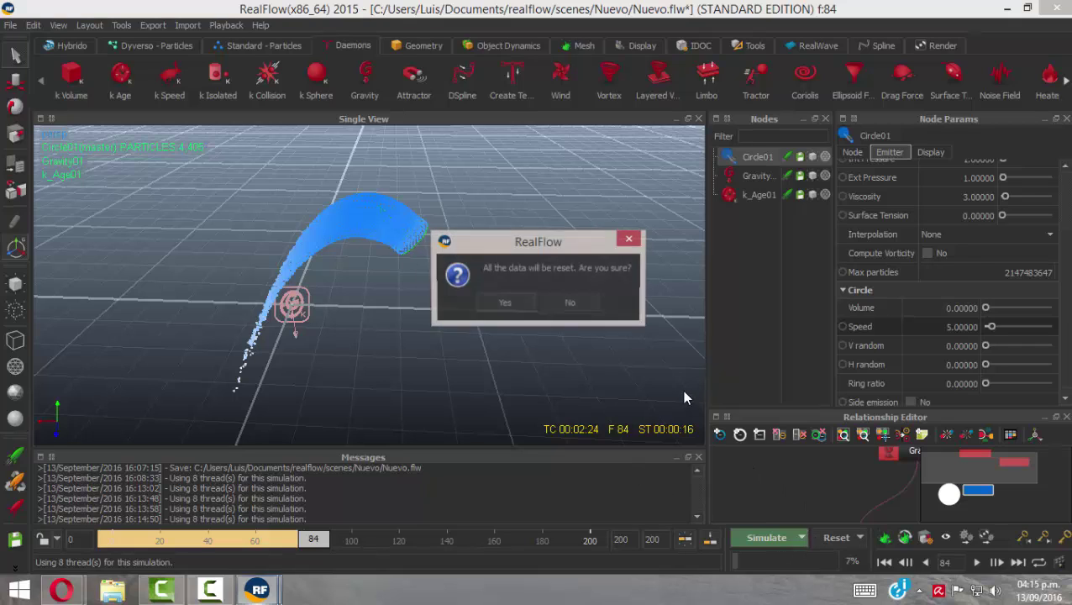
{"action": "left_click", "coordinate": [564, 298]}
{"action": "left_click", "coordinate": [835, 537]}
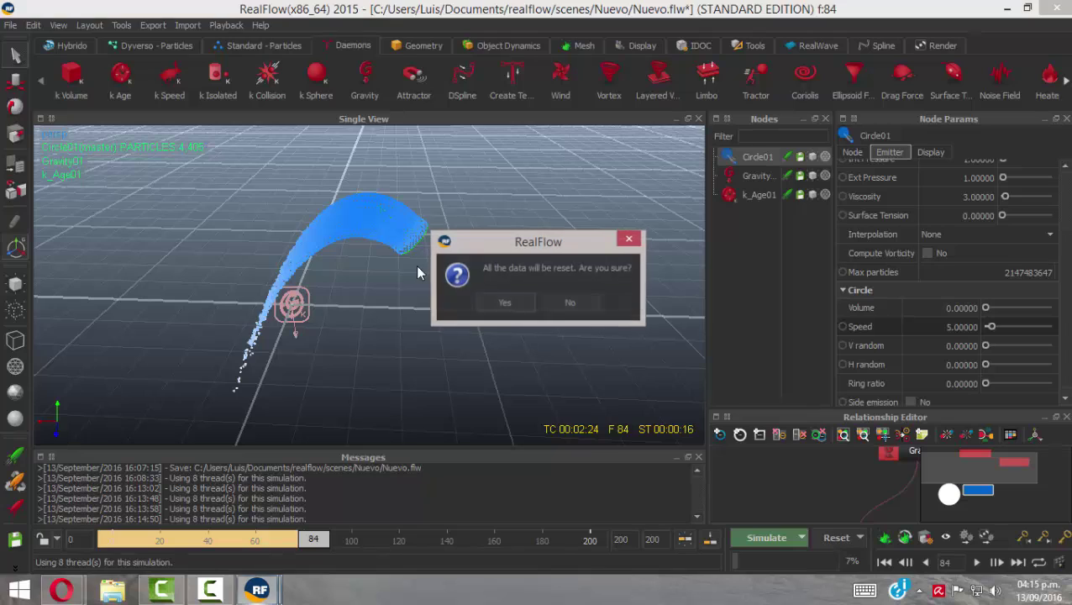
{"action": "left_click", "coordinate": [502, 304]}
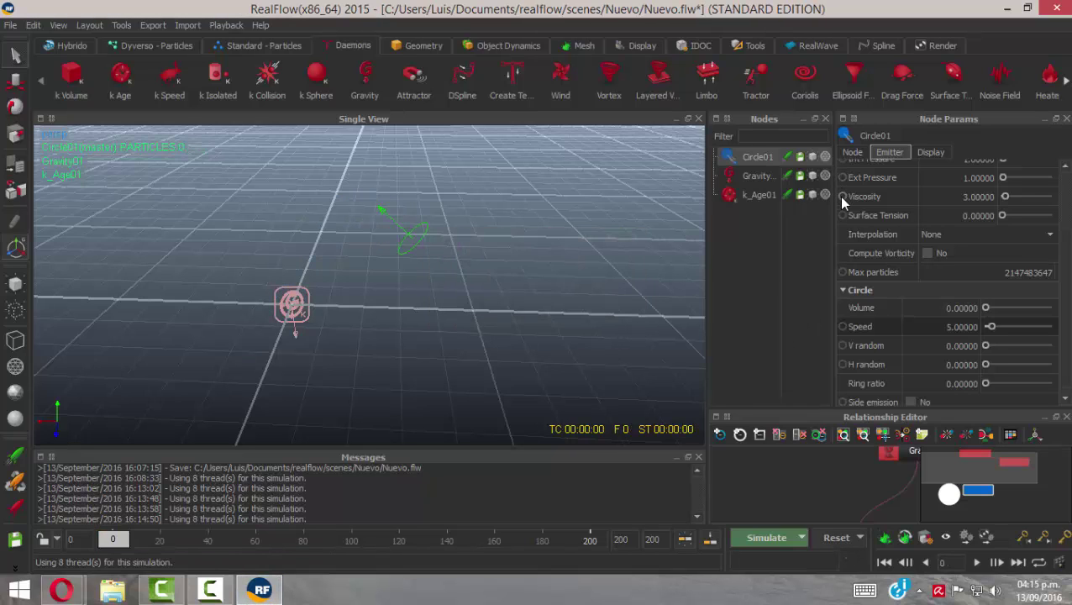
Move the current frame to 20 and bring up the circle emitter's Speed parameter
{"action": "scroll", "coordinate": [1064, 254], "scroll_direction": "up", "scroll_amount": 3}
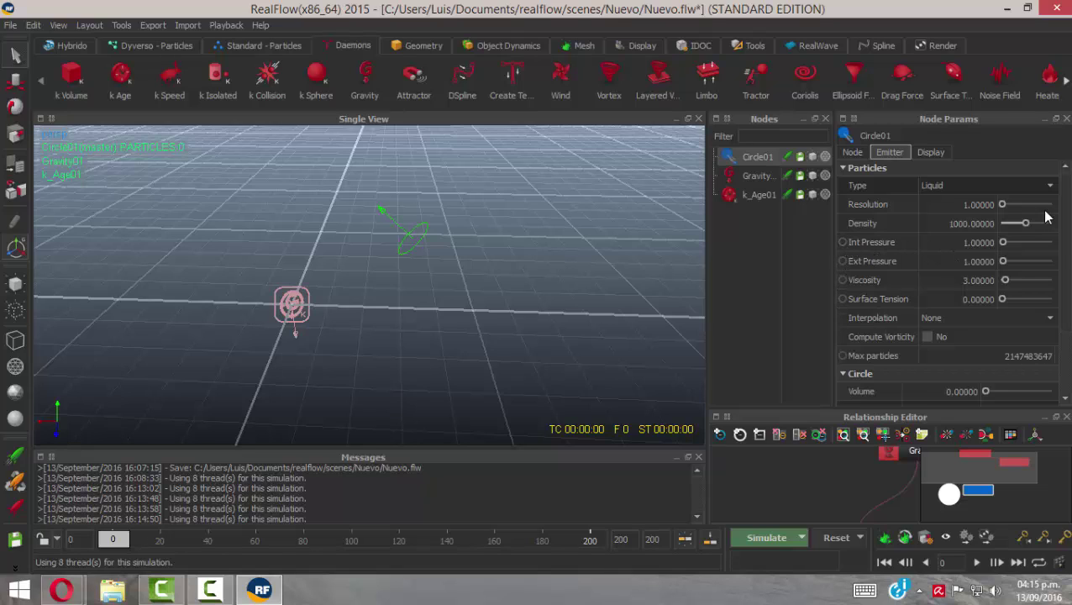
{"action": "left_click_drag", "start_coordinate": [352, 304], "coordinate": [429, 247], "text": "alt"}
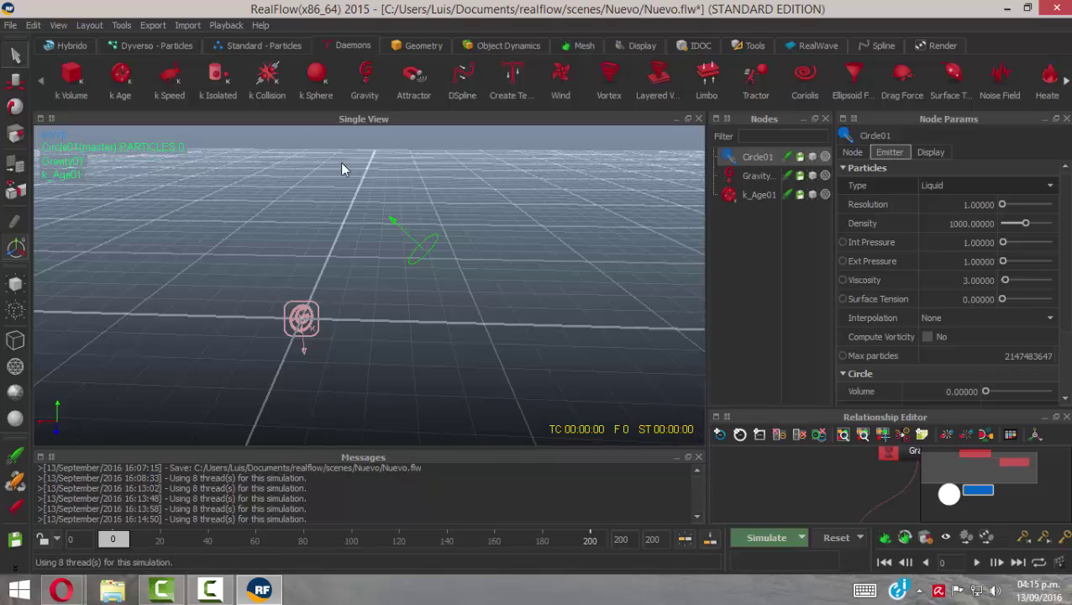
{"action": "left_click_drag", "start_coordinate": [114, 538], "coordinate": [143, 550]}
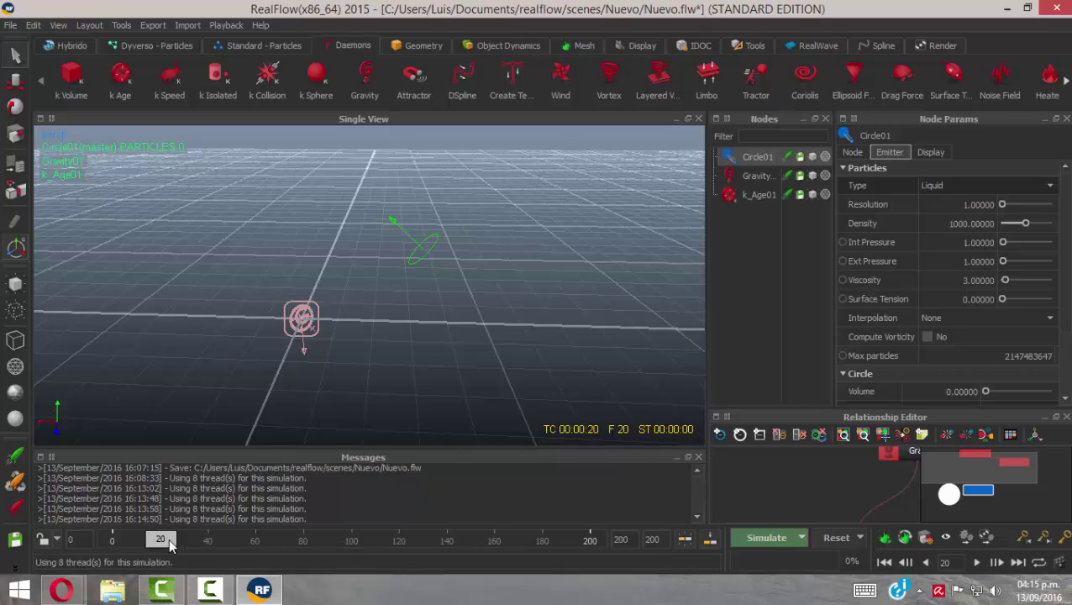
{"action": "mouse_move", "coordinate": [168, 538]}
{"action": "left_mouse_down"}
{"action": "mouse_move", "coordinate": [111, 542]}
{"action": "mouse_move", "coordinate": [157, 541]}
{"action": "left_mouse_up"}
{"action": "left_click_drag", "start_coordinate": [1064, 315], "coordinate": [1069, 385]}
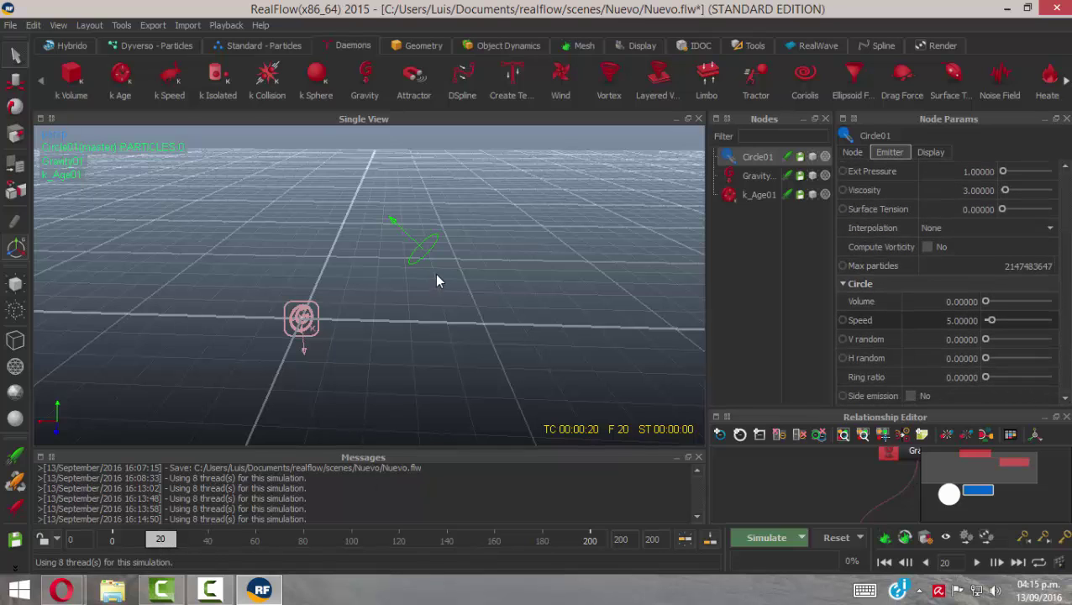
{"action": "left_click_drag", "start_coordinate": [436, 281], "coordinate": [523, 310], "text": "alt"}
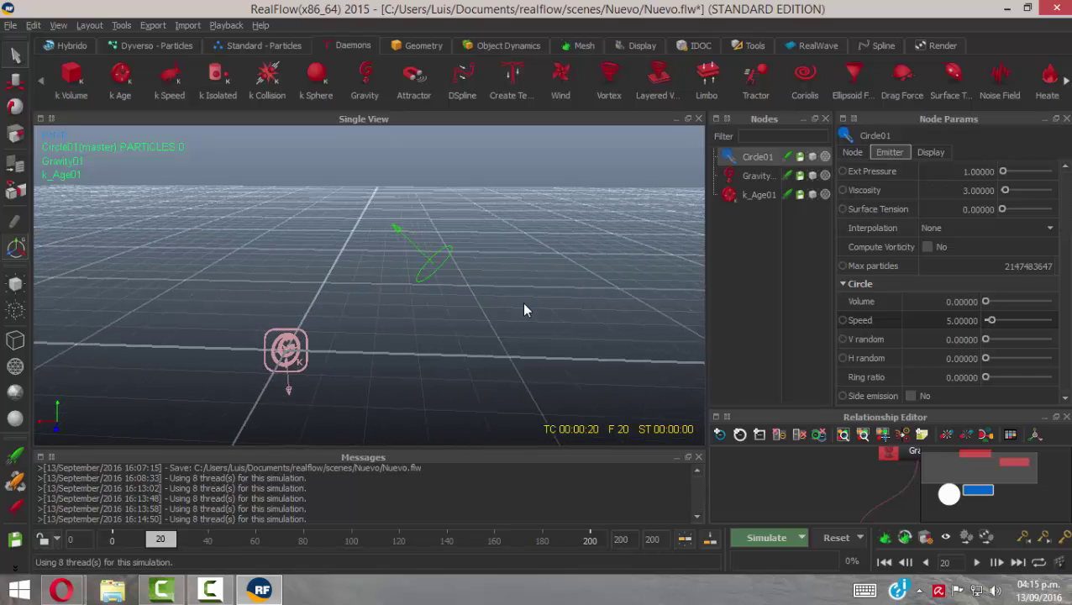
Try a Speed of 0 on the circle emitter and restore it to 5
{"action": "double_click", "coordinate": [947, 320]}
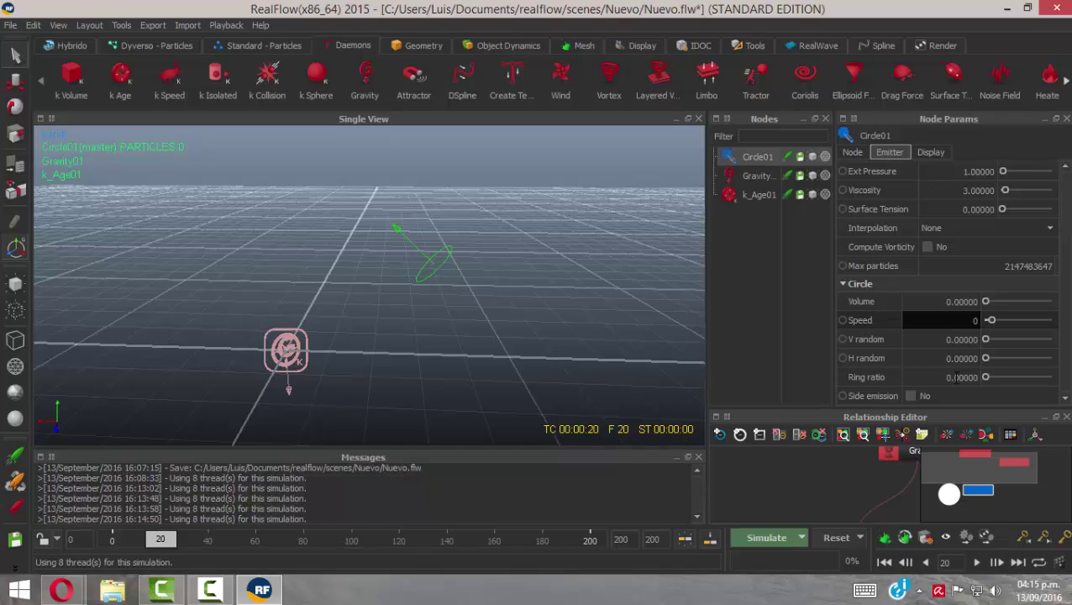
{"action": "key", "text": "Return"}
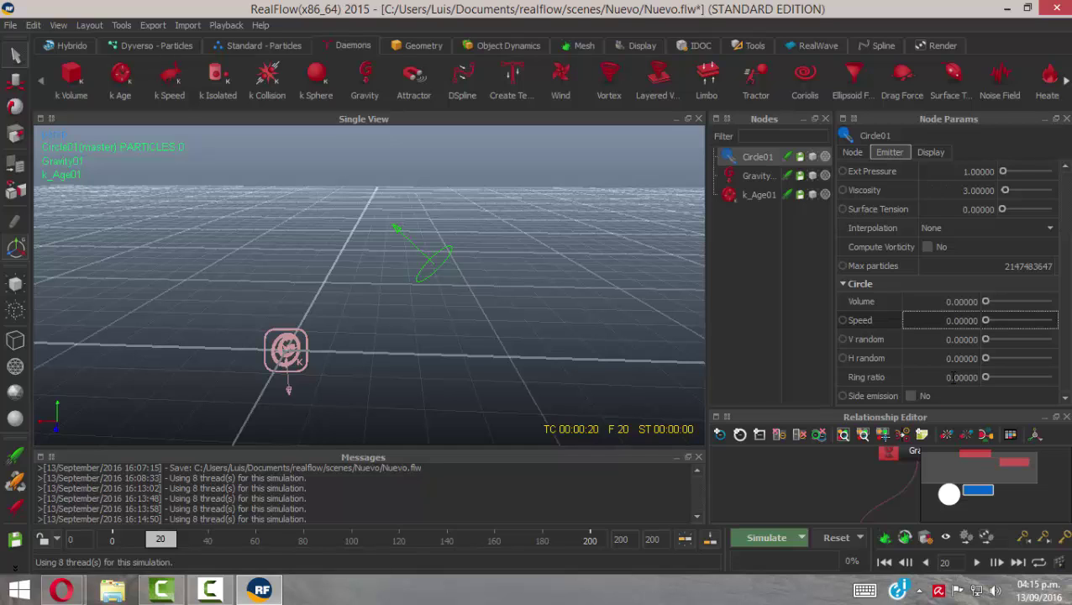
{"action": "key", "text": "ctrl+a"}
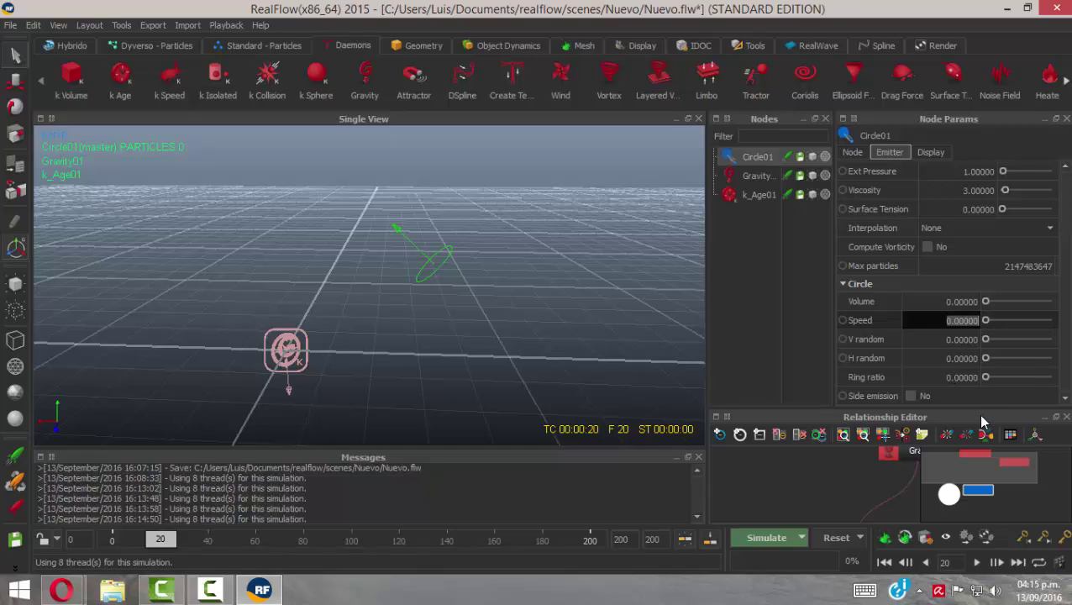
{"action": "type", "text": "5"}
{"action": "key", "text": "Return"}
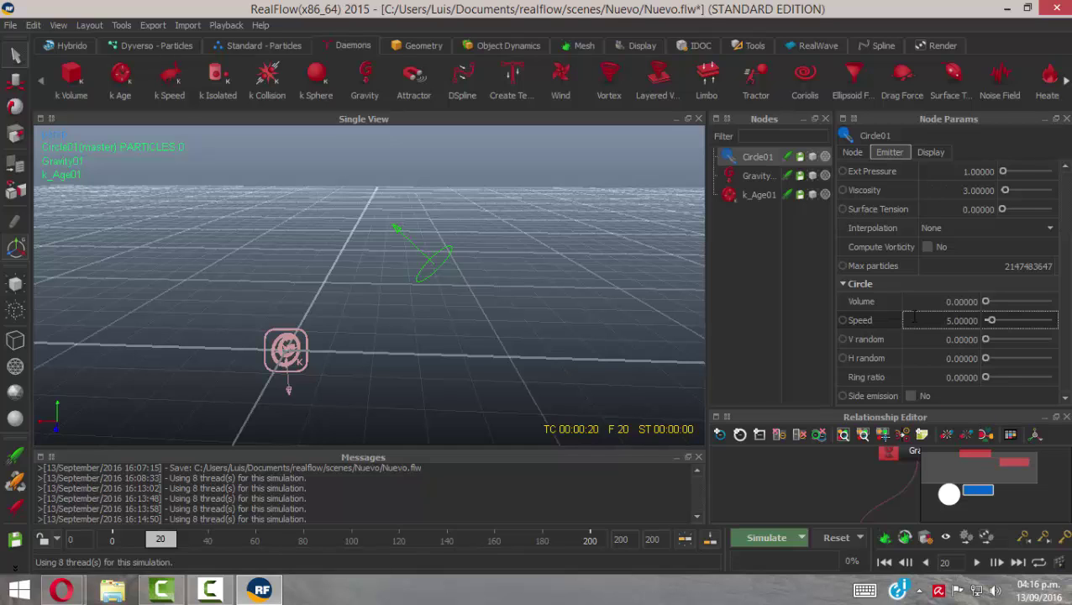
Add an animation key for the circle emitter's Speed of 5 at frame 20
{"action": "left_click", "coordinate": [896, 320]}
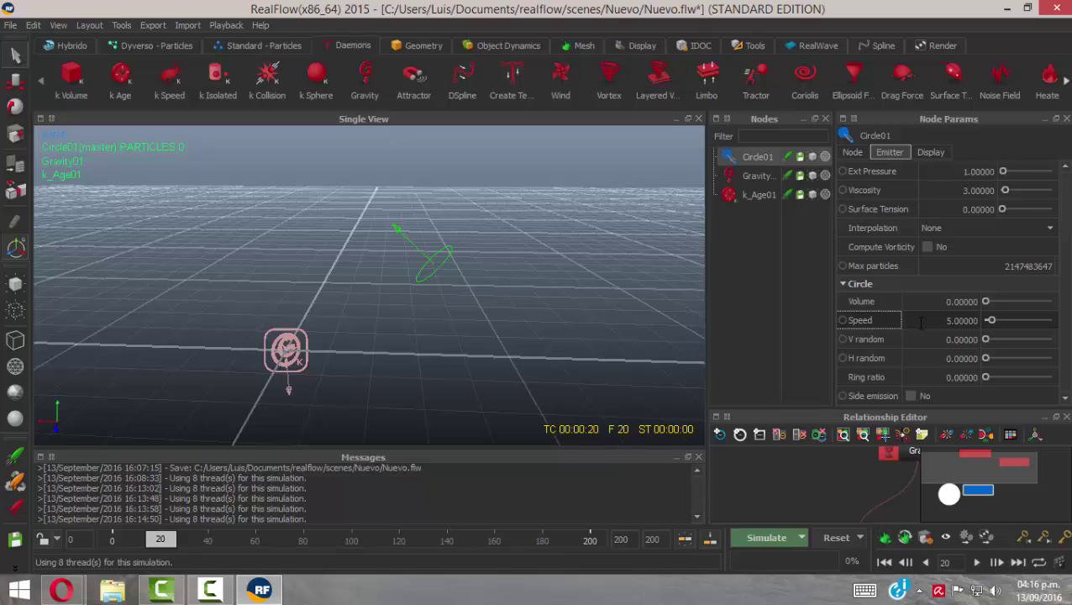
{"action": "double_click", "coordinate": [933, 327]}
{"action": "right_click", "coordinate": [935, 324]}
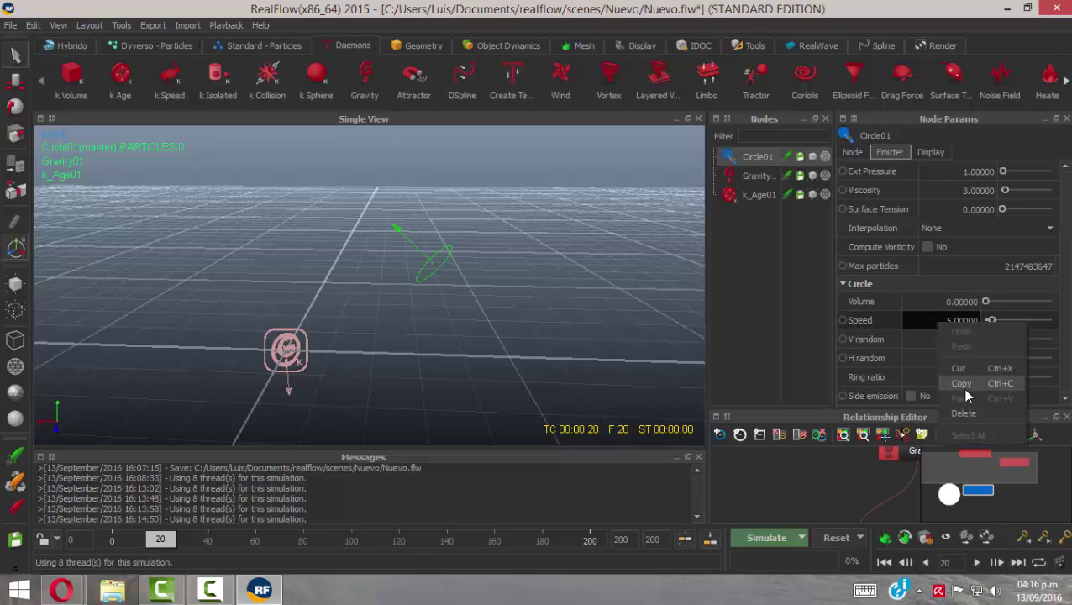
{"action": "left_click", "coordinate": [882, 320]}
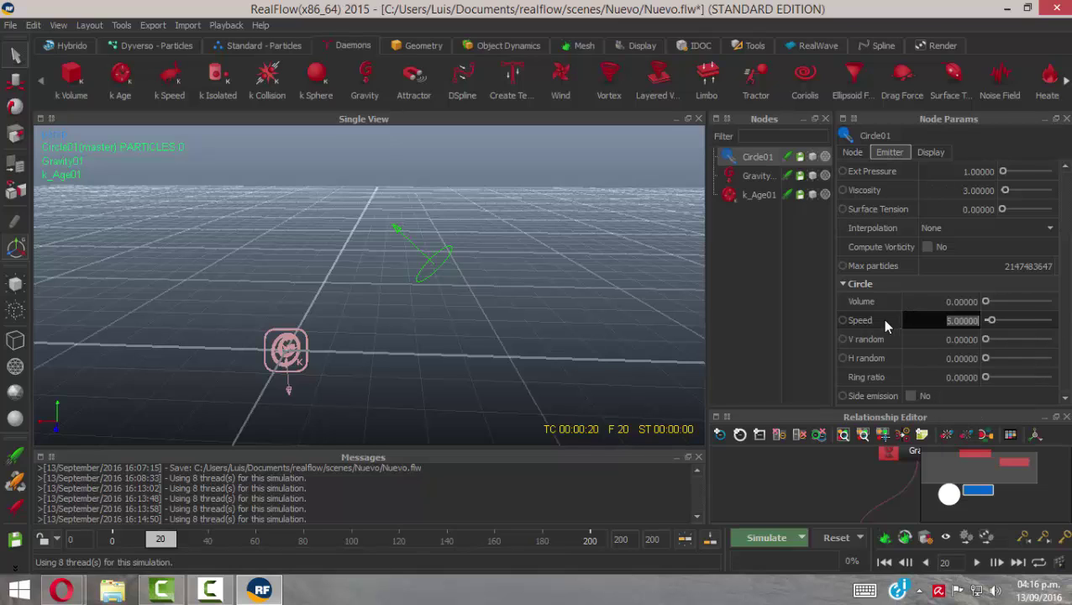
{"action": "left_click", "coordinate": [883, 320]}
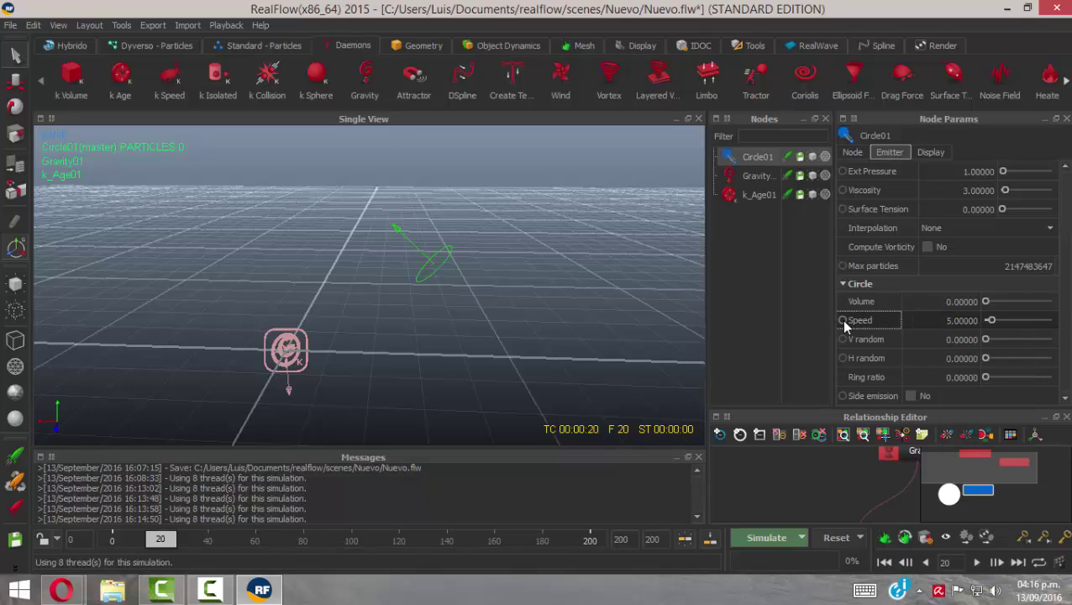
{"action": "right_click", "coordinate": [880, 323]}
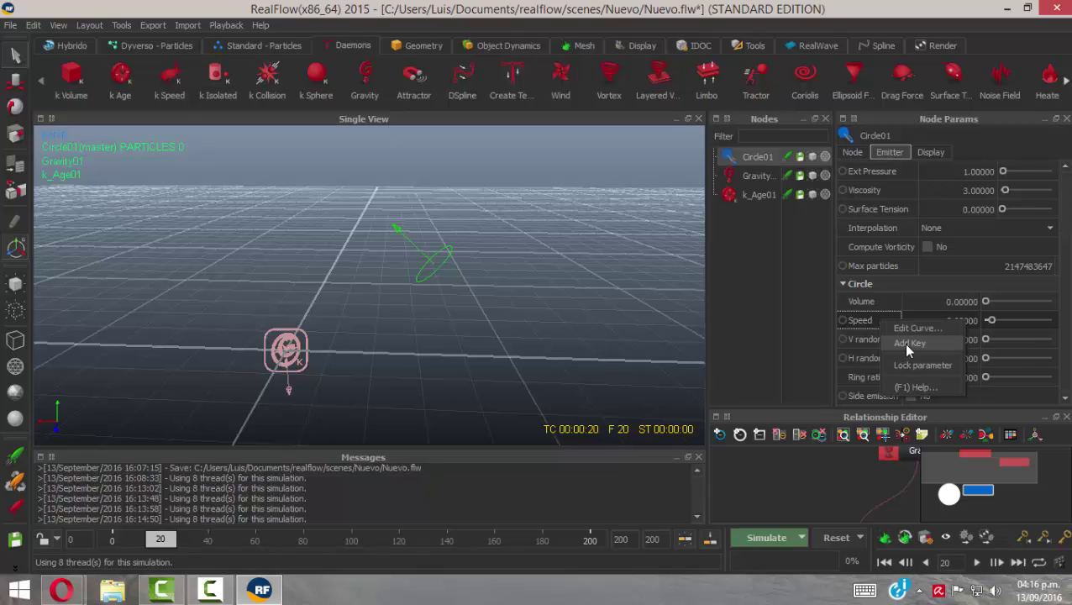
{"action": "left_click", "coordinate": [906, 344]}
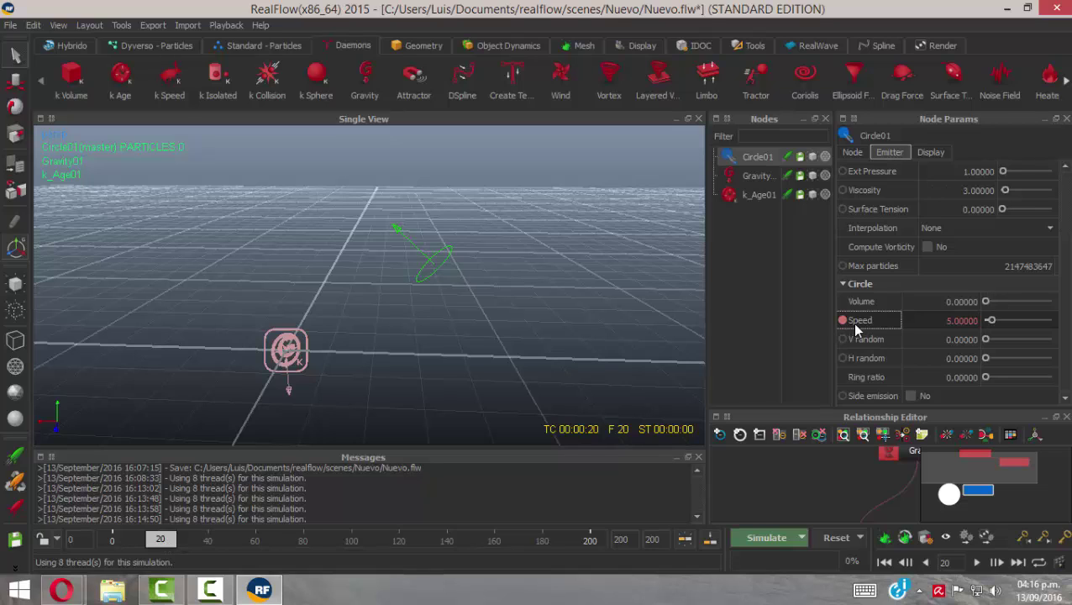
Move to frame 19, set the circle emitter's Speed to 0 and add an animation key for it there
{"action": "left_click", "coordinate": [946, 326]}
{"action": "left_click_drag", "start_coordinate": [164, 536], "coordinate": [143, 539]}
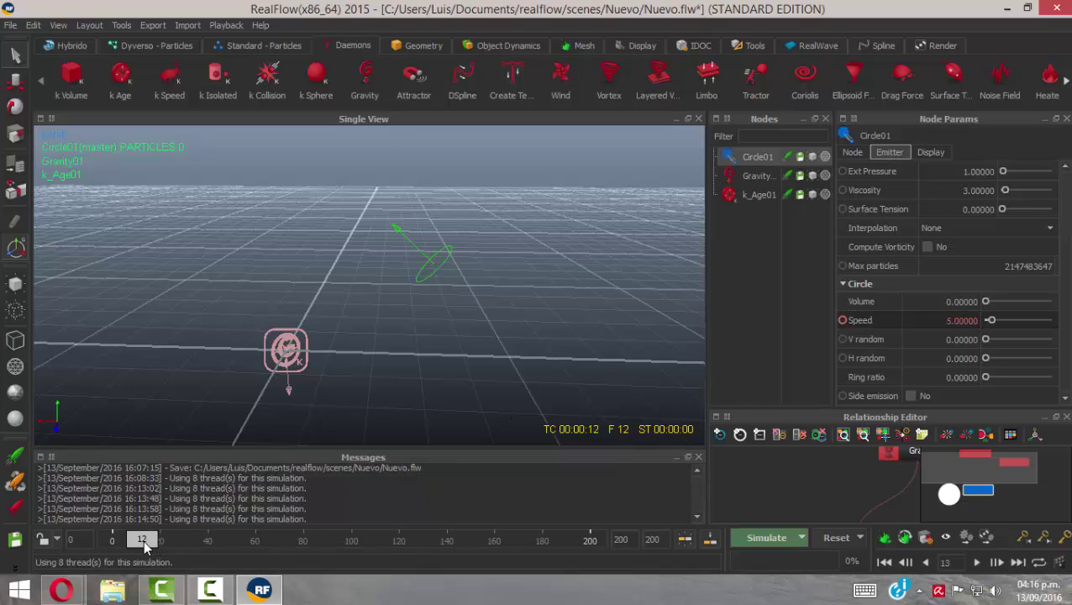
{"action": "left_click", "coordinate": [842, 320]}
{"action": "left_click", "coordinate": [843, 322]}
{"action": "mouse_move", "coordinate": [150, 544]}
{"action": "left_mouse_down"}
{"action": "mouse_move", "coordinate": [178, 545]}
{"action": "mouse_move", "coordinate": [163, 551]}
{"action": "left_mouse_up"}
{"action": "left_click_drag", "start_coordinate": [160, 540], "coordinate": [158, 540]}
{"action": "double_click", "coordinate": [919, 323]}
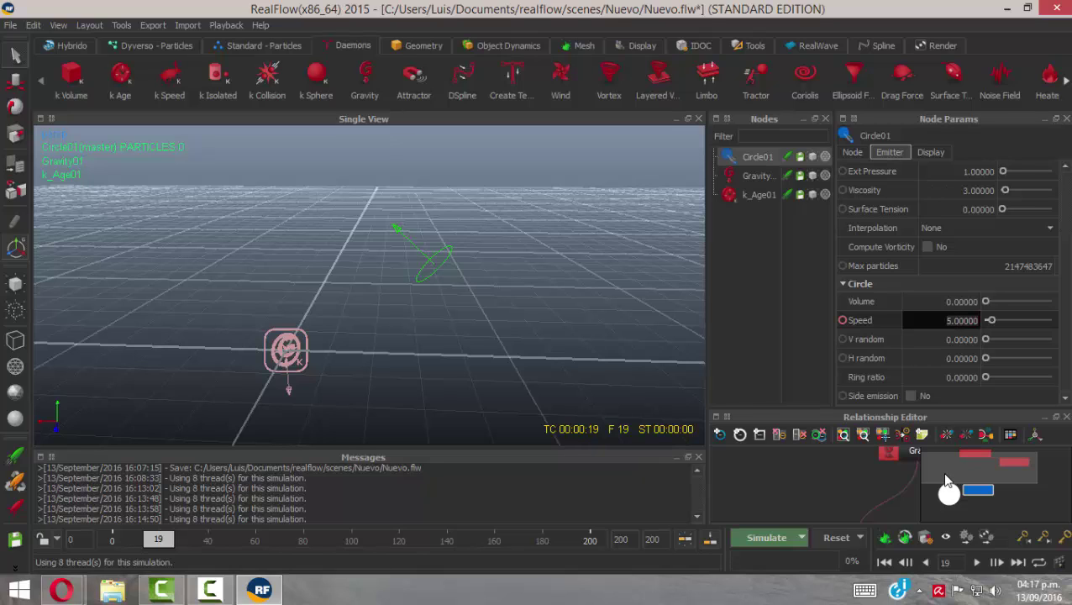
{"action": "type", "text": "0"}
{"action": "key", "text": "Return"}
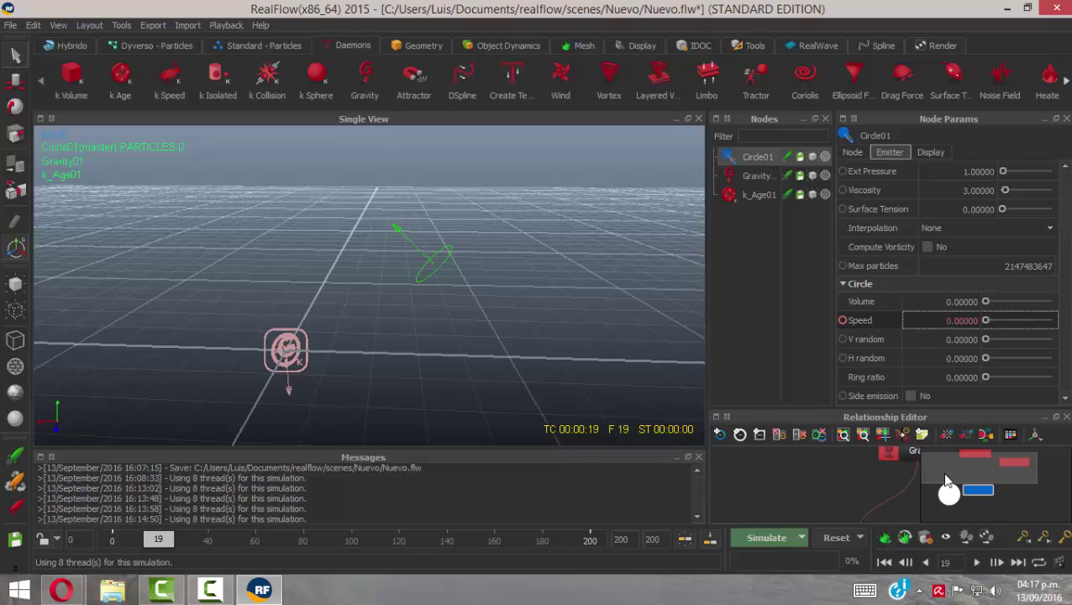
{"action": "right_click", "coordinate": [876, 322]}
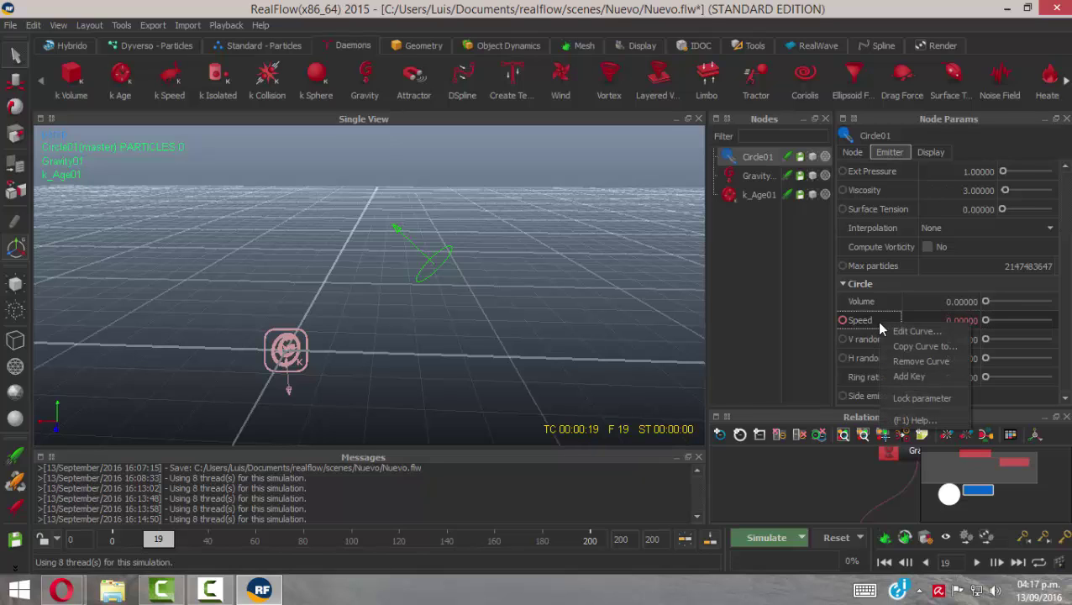
{"action": "left_click", "coordinate": [909, 377]}
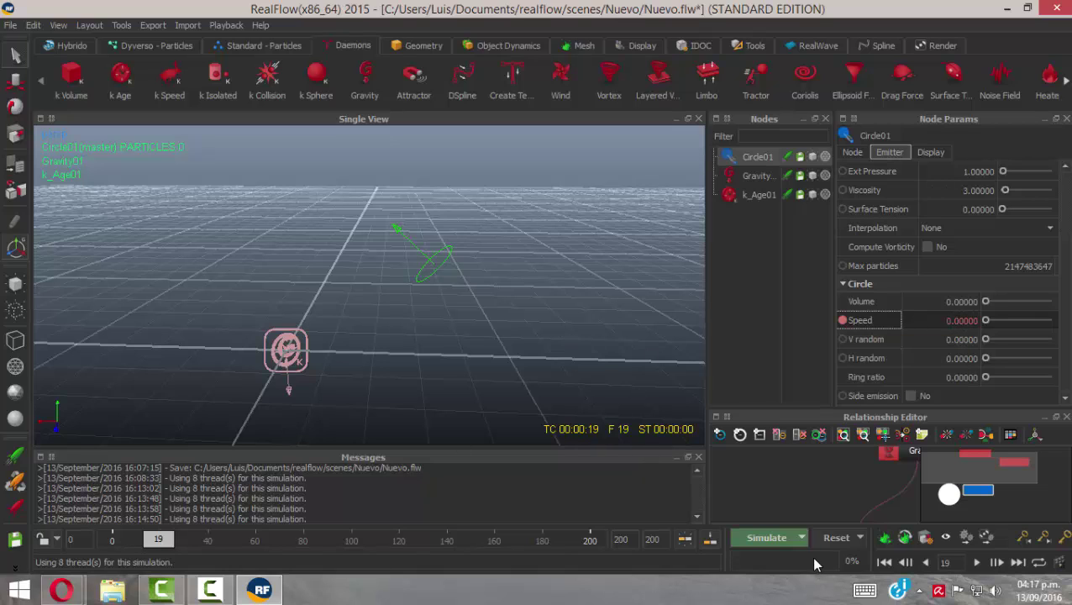
Reset the scene, simulate to about frame 53 and scrub the timeline back to frame 0 to check the delayed emission
{"action": "left_click", "coordinate": [836, 539]}
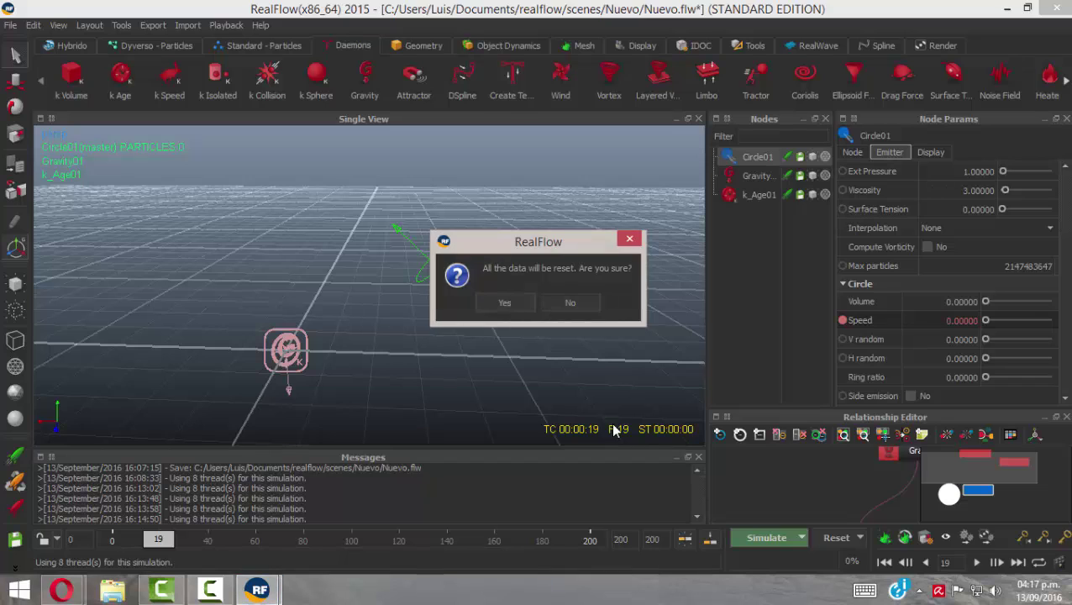
{"action": "key", "text": "Return"}
{"action": "left_click", "coordinate": [758, 538]}
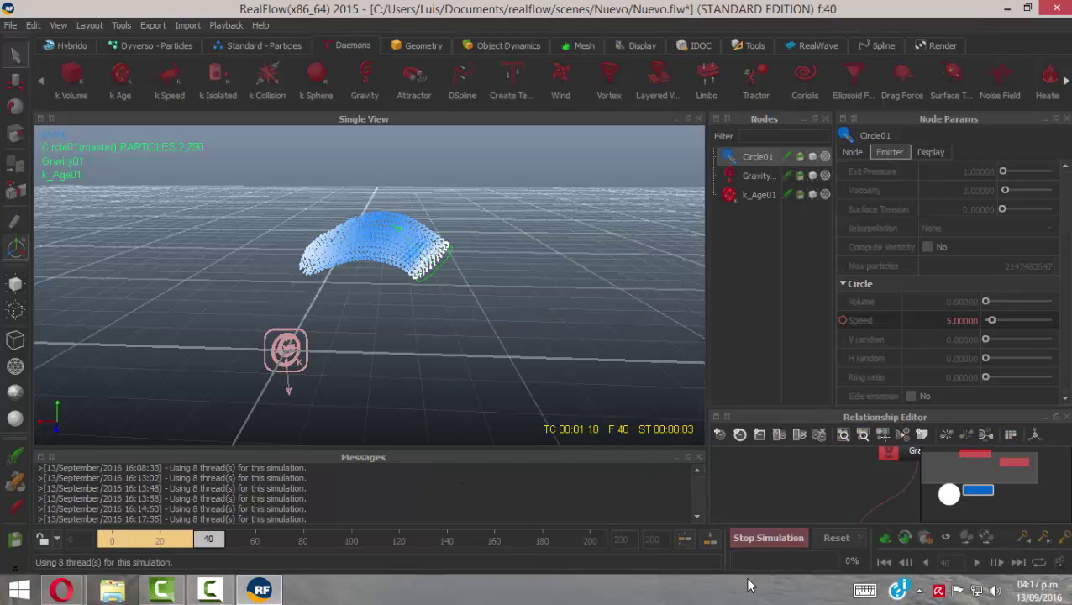
{"action": "left_click", "coordinate": [767, 538]}
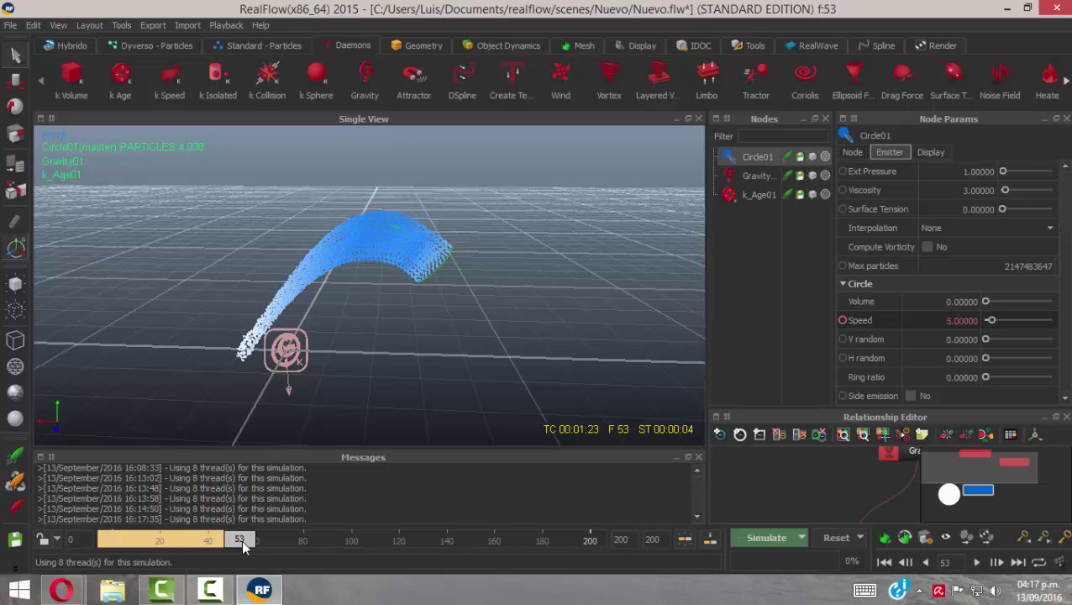
{"action": "left_click_drag", "start_coordinate": [241, 539], "coordinate": [163, 548]}
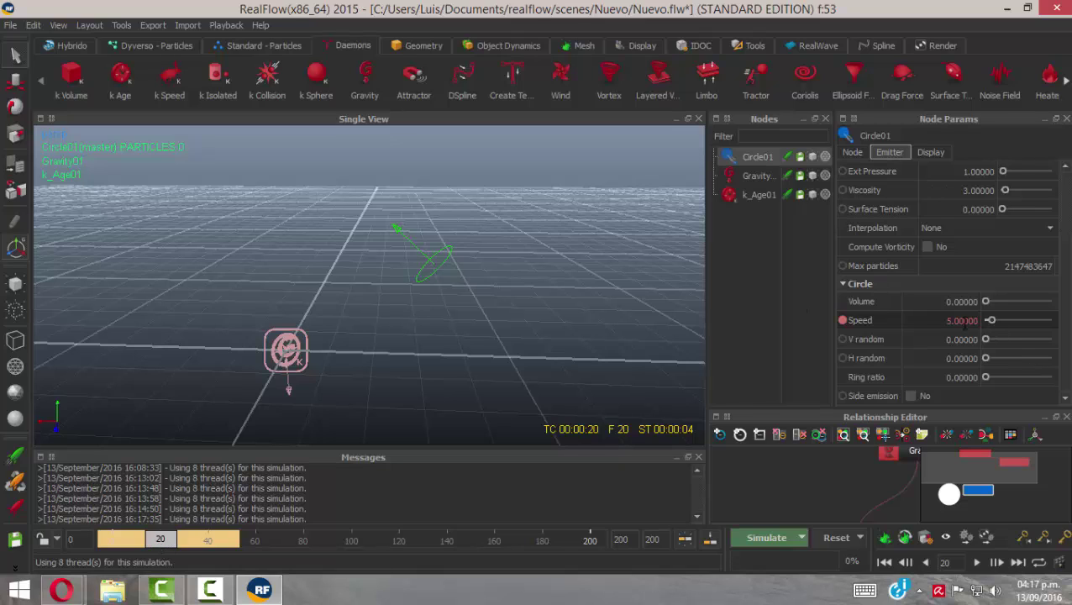
{"action": "left_click_drag", "start_coordinate": [165, 540], "coordinate": [106, 544]}
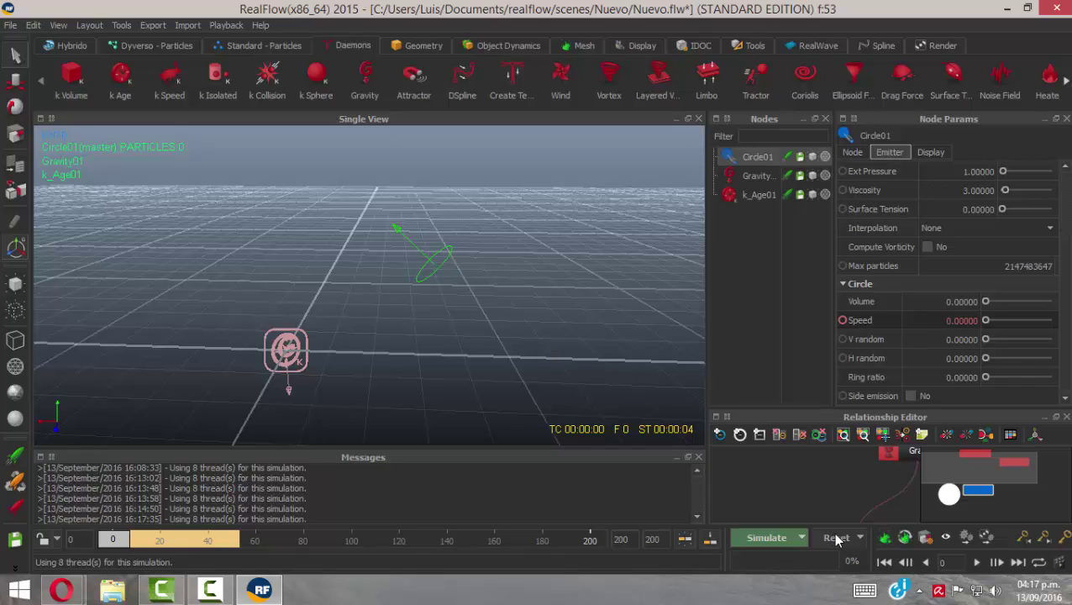
Move to frame 20 and add an animation key for the circle emitter's Position there
{"action": "left_click_drag", "start_coordinate": [498, 297], "coordinate": [406, 292], "text": "alt"}
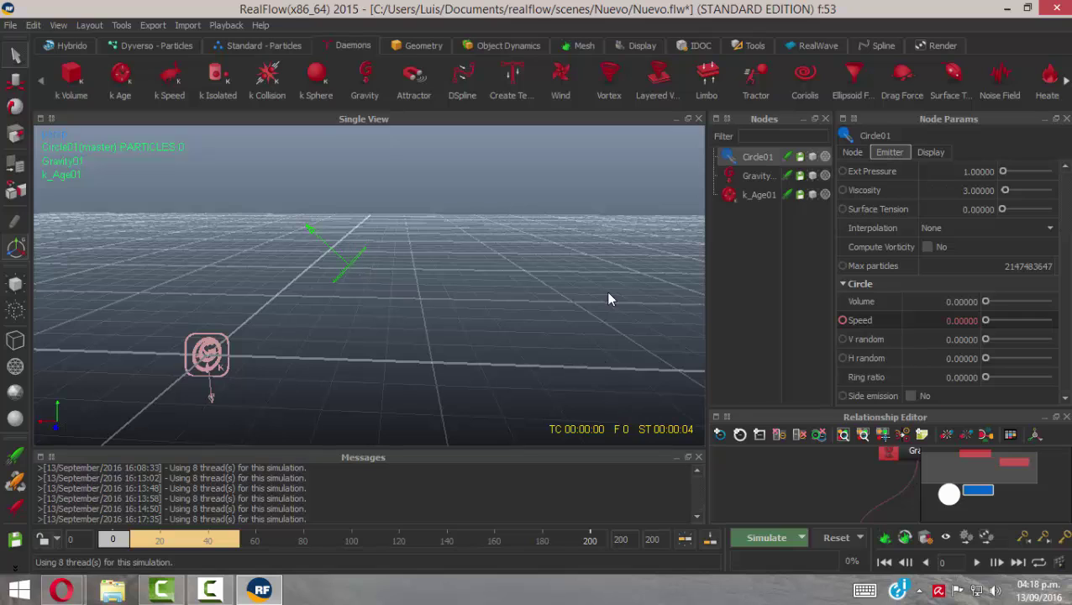
{"action": "left_click_drag", "start_coordinate": [608, 299], "coordinate": [708, 335], "text": "alt"}
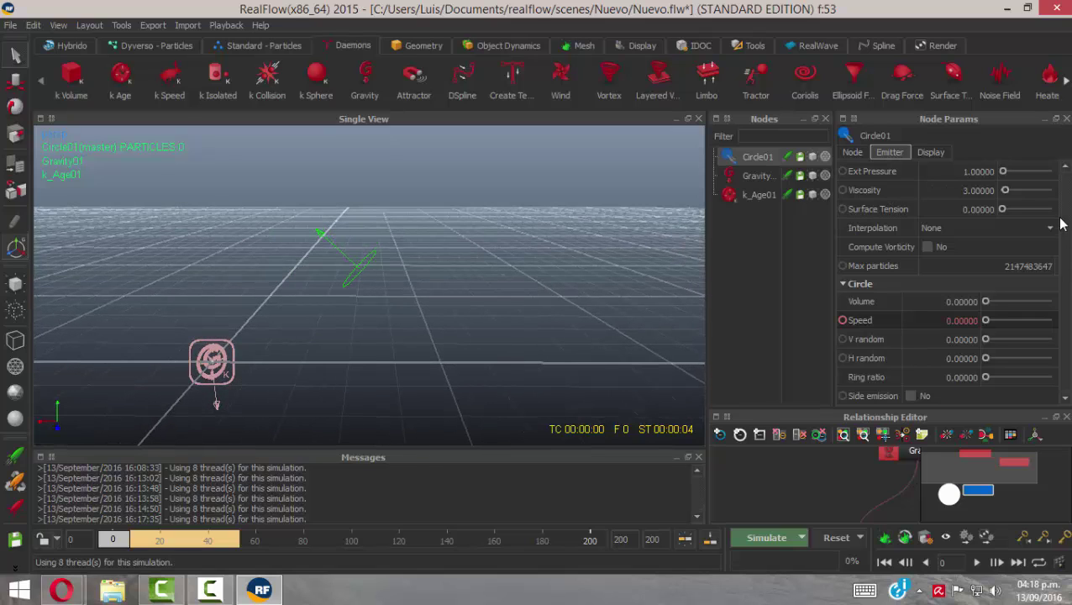
{"action": "left_click", "coordinate": [853, 151]}
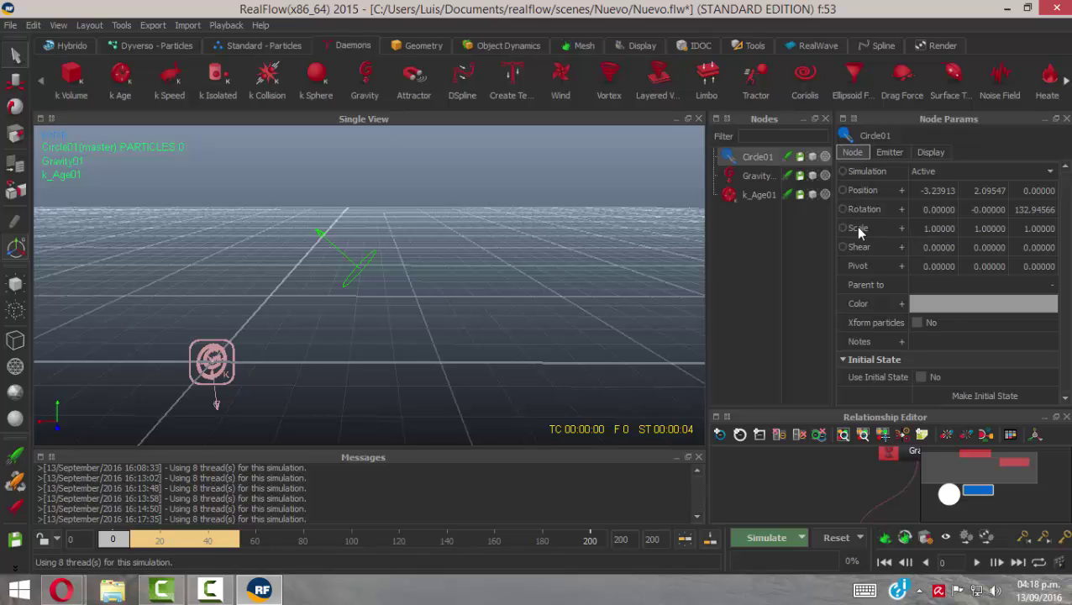
{"action": "left_click_drag", "start_coordinate": [381, 297], "coordinate": [453, 316], "text": "alt"}
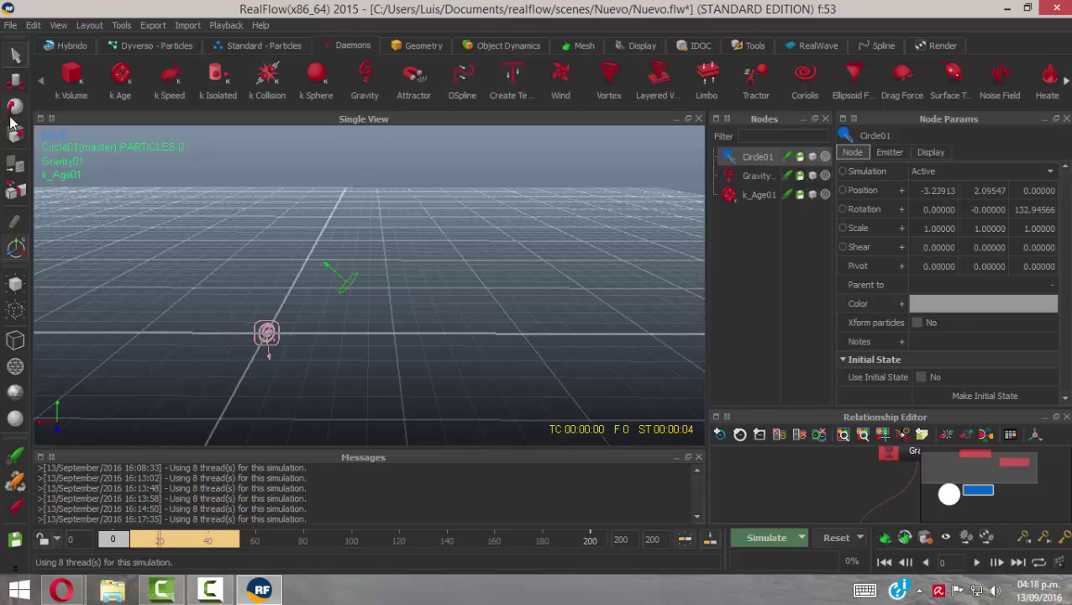
{"action": "left_click", "coordinate": [16, 83]}
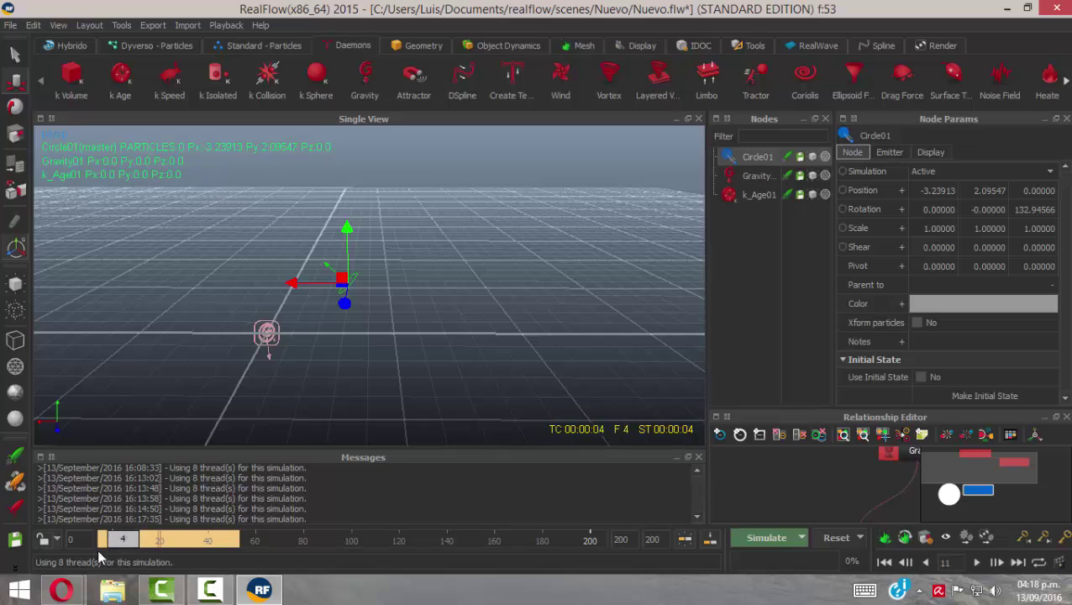
{"action": "left_click_drag", "start_coordinate": [99, 546], "coordinate": [162, 551]}
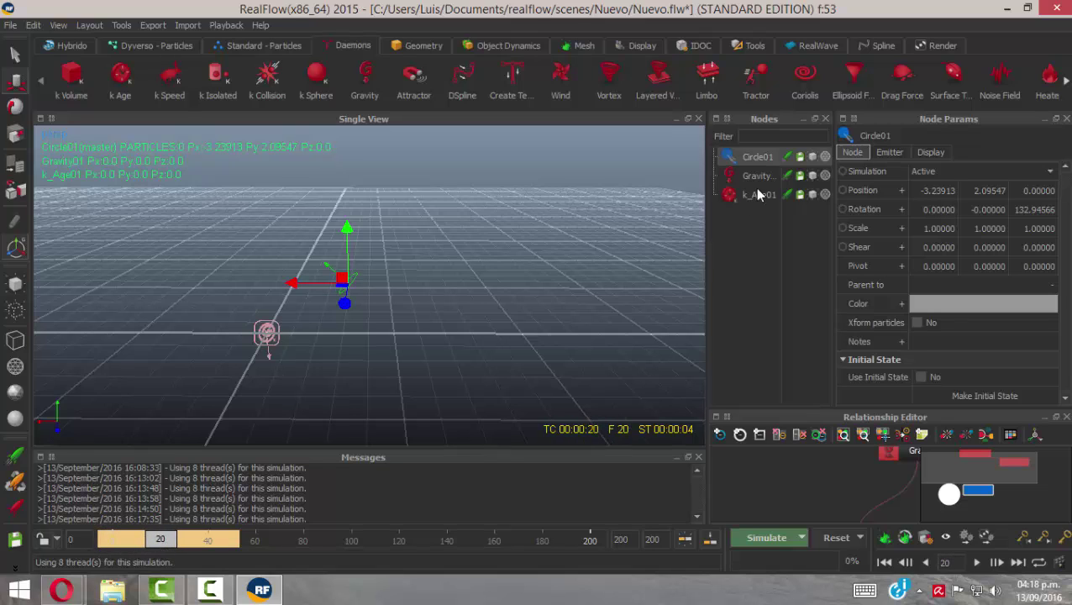
{"action": "right_click", "coordinate": [871, 190]}
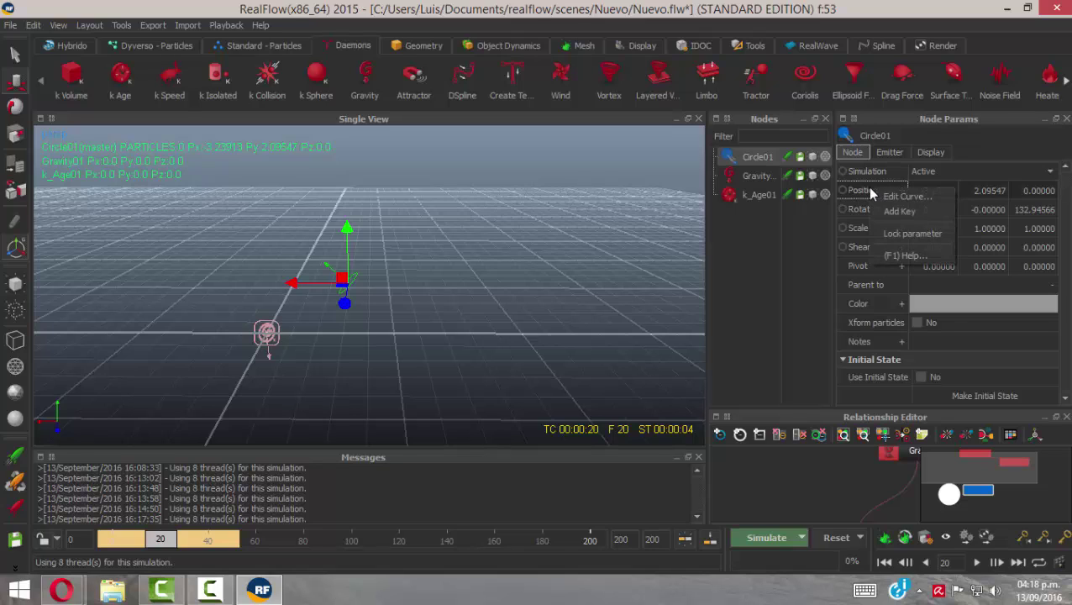
{"action": "left_click", "coordinate": [897, 211]}
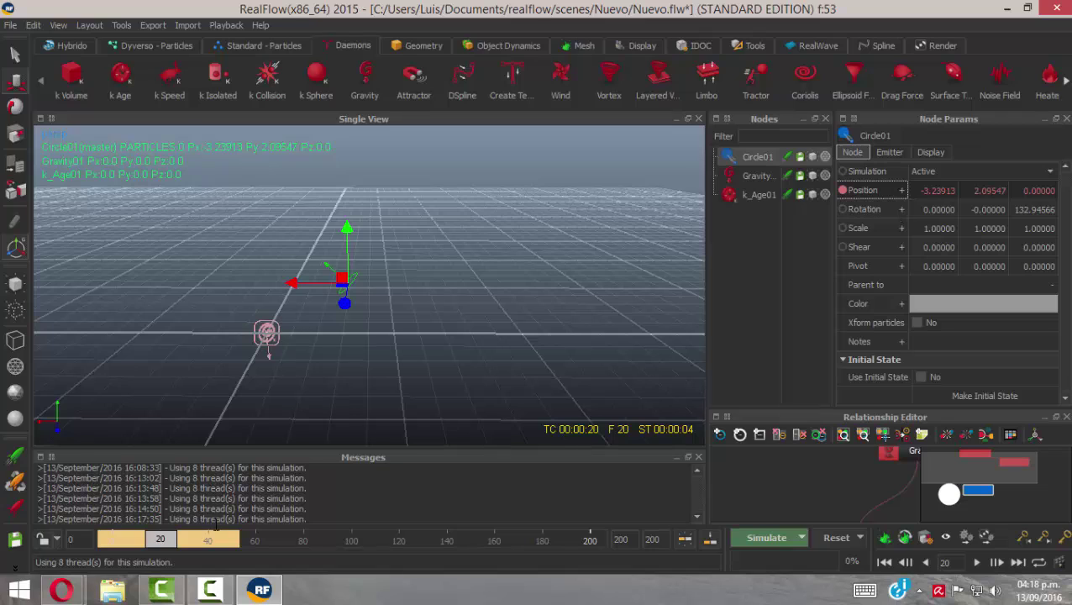
At frame 80, move the circle emitter along X to about -8.81 and add a Position key
{"action": "left_click_drag", "start_coordinate": [160, 541], "coordinate": [303, 544]}
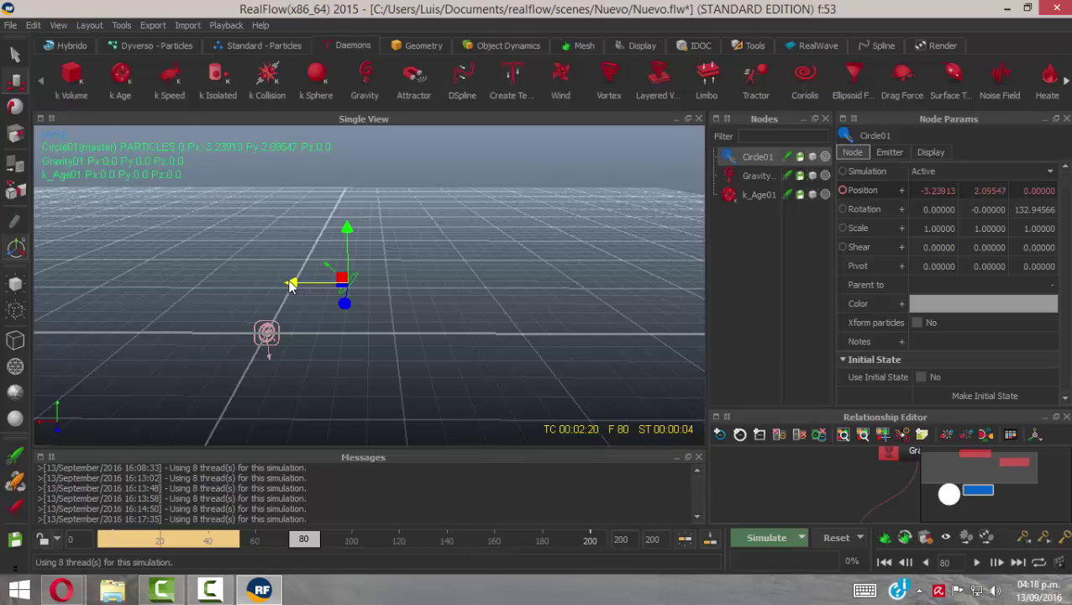
{"action": "left_click_drag", "start_coordinate": [293, 283], "coordinate": [437, 300]}
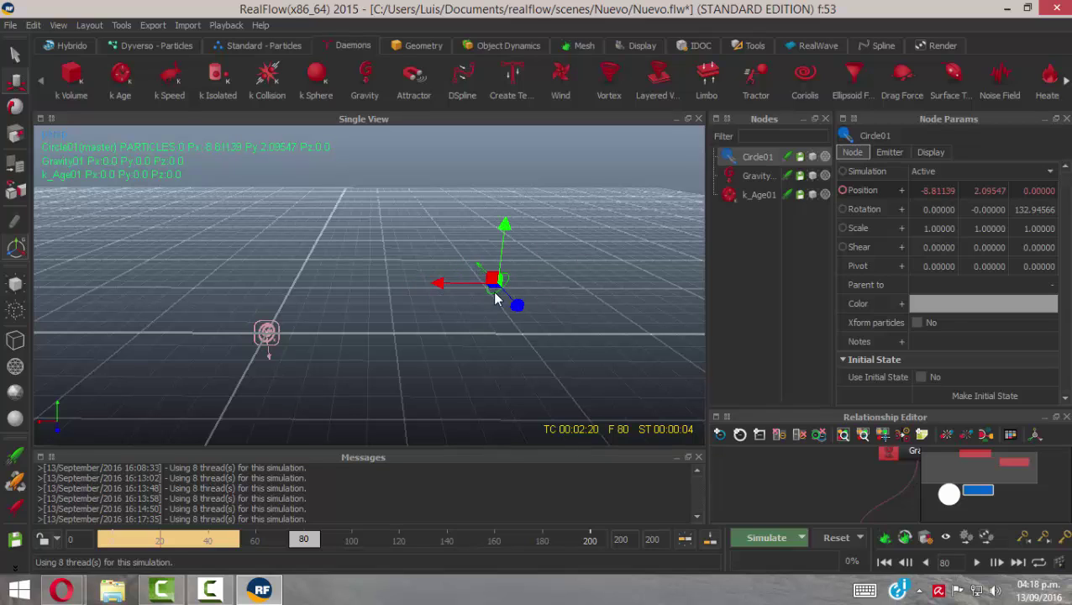
{"action": "right_click", "coordinate": [874, 189]}
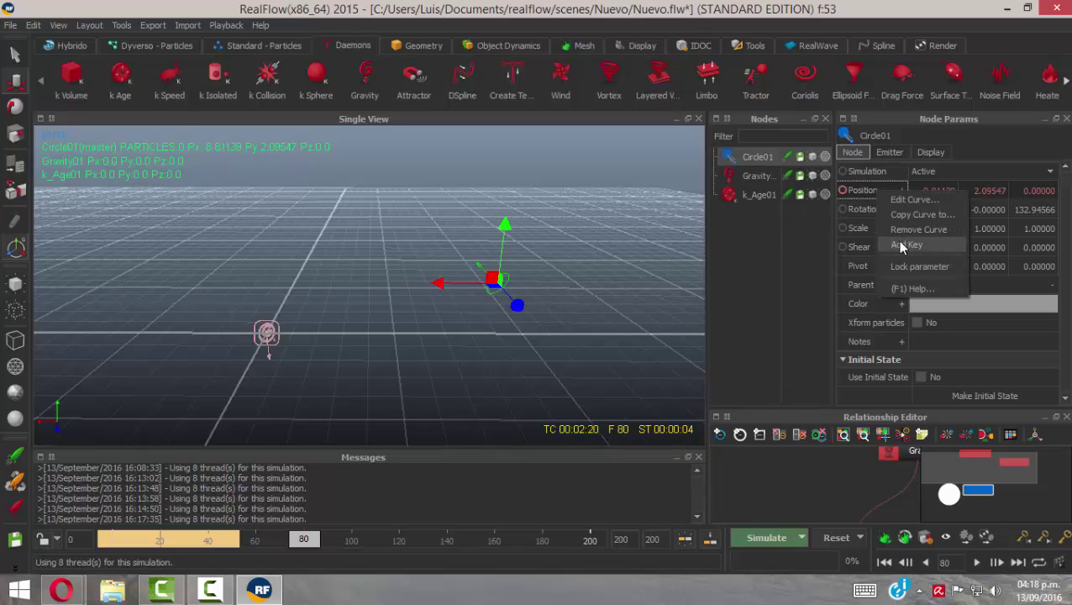
{"action": "left_click", "coordinate": [897, 240]}
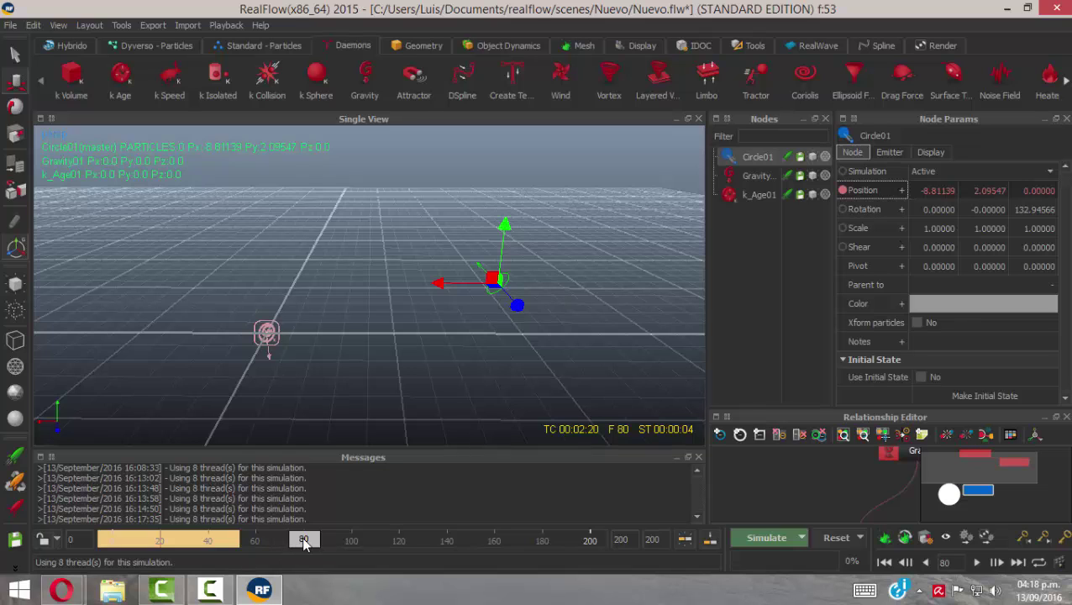
Scrub through the emitter's motion, reset the scene and rerun the simulation to about frame 132
{"action": "left_click_drag", "start_coordinate": [303, 543], "coordinate": [220, 543]}
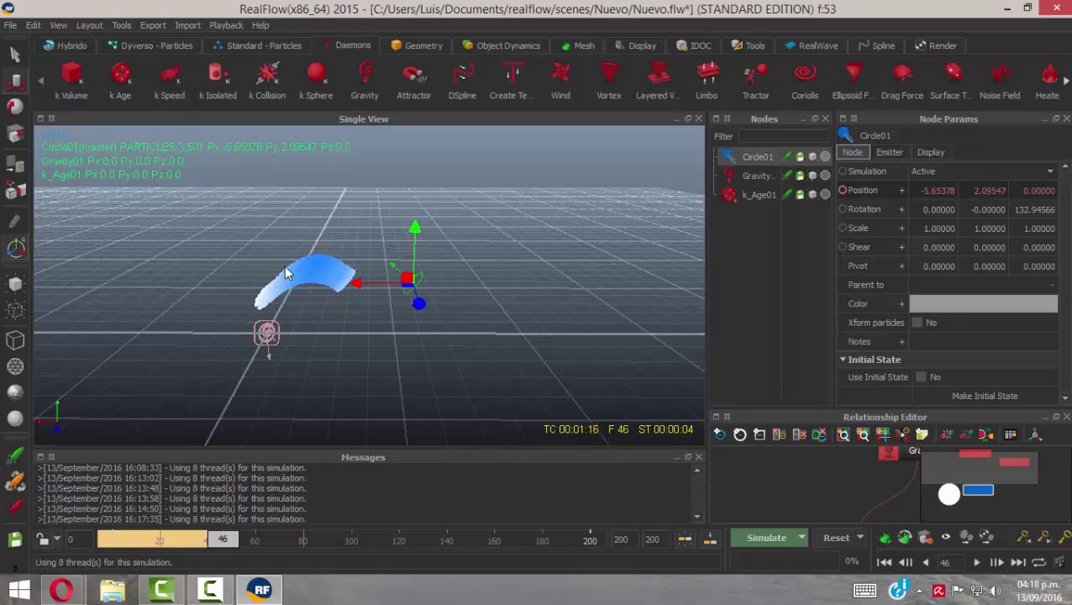
{"action": "left_click_drag", "start_coordinate": [224, 539], "coordinate": [261, 541]}
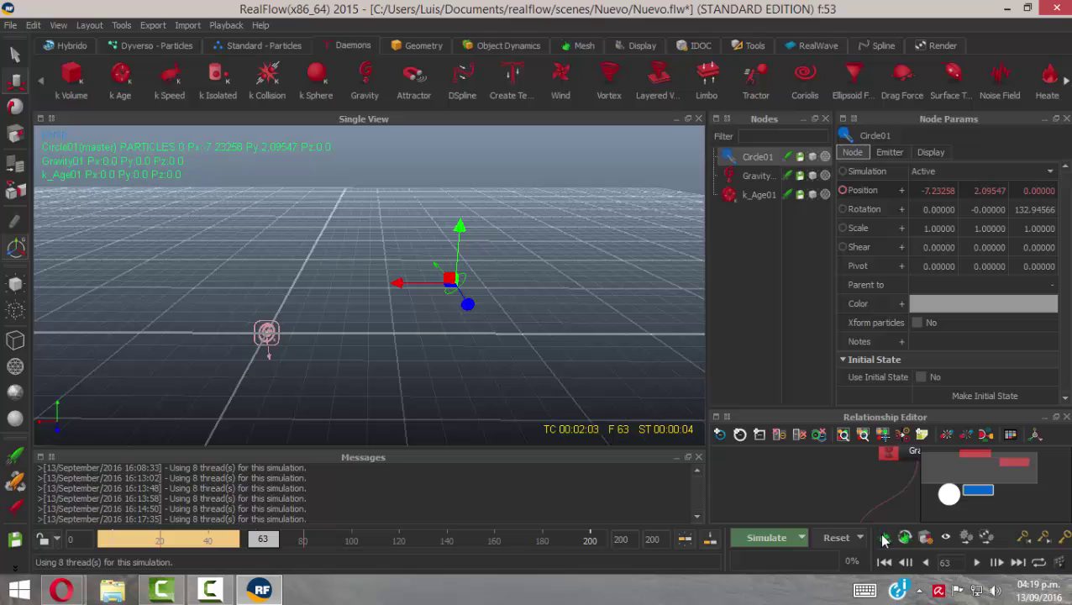
{"action": "left_click", "coordinate": [819, 542]}
{"action": "left_click", "coordinate": [499, 306]}
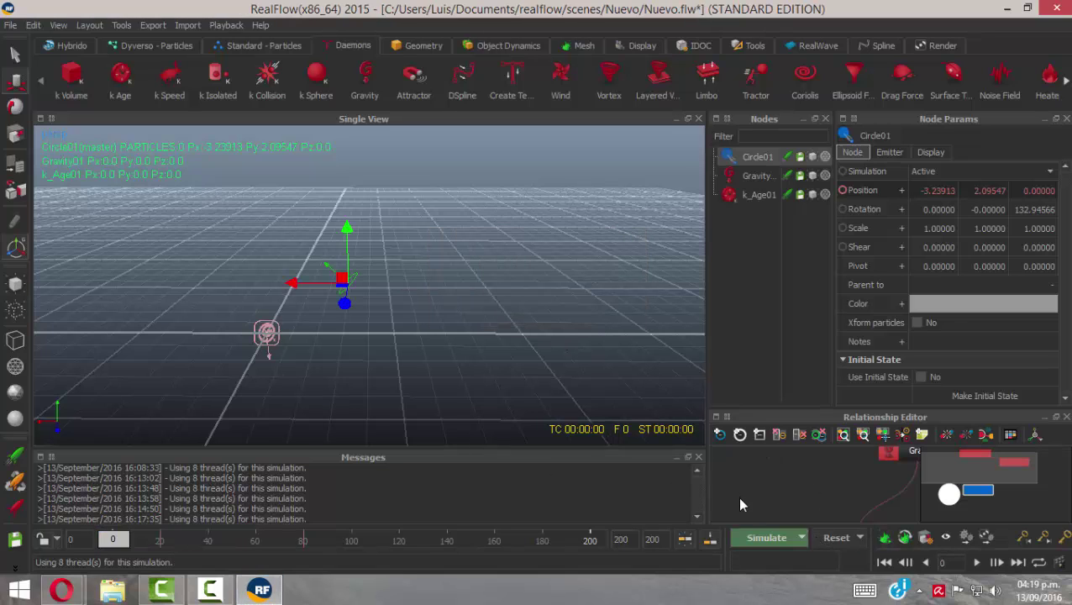
{"action": "left_click", "coordinate": [756, 545]}
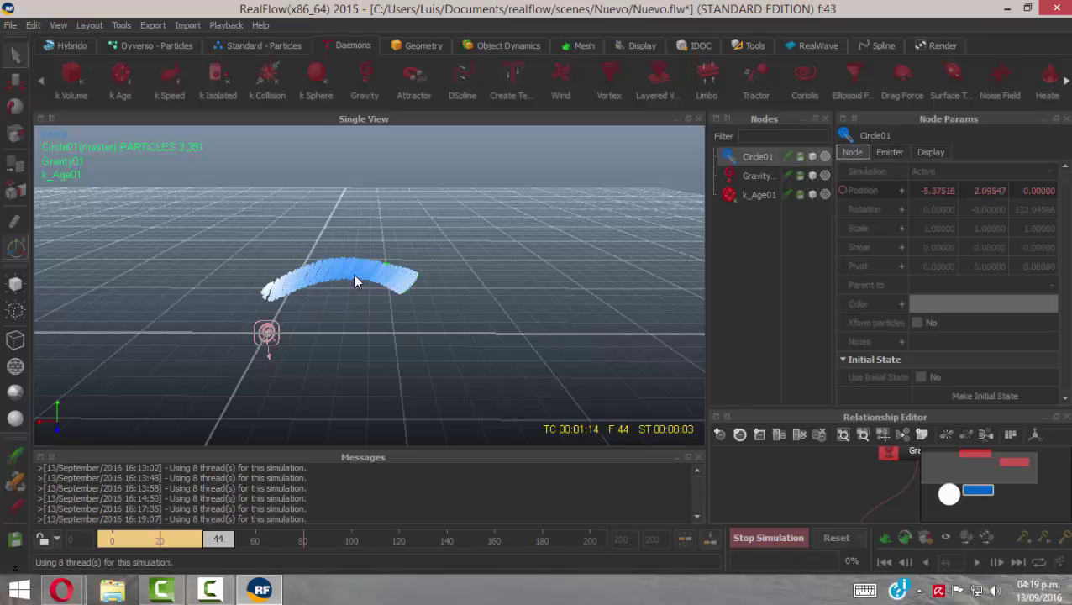
{"action": "mouse_move", "coordinate": [403, 342]}
{"action": "left_mouse_down", "text": "alt"}
{"action": "mouse_move", "coordinate": [378, 322]}
{"action": "mouse_move", "coordinate": [403, 339]}
{"action": "left_mouse_up", "text": "alt"}
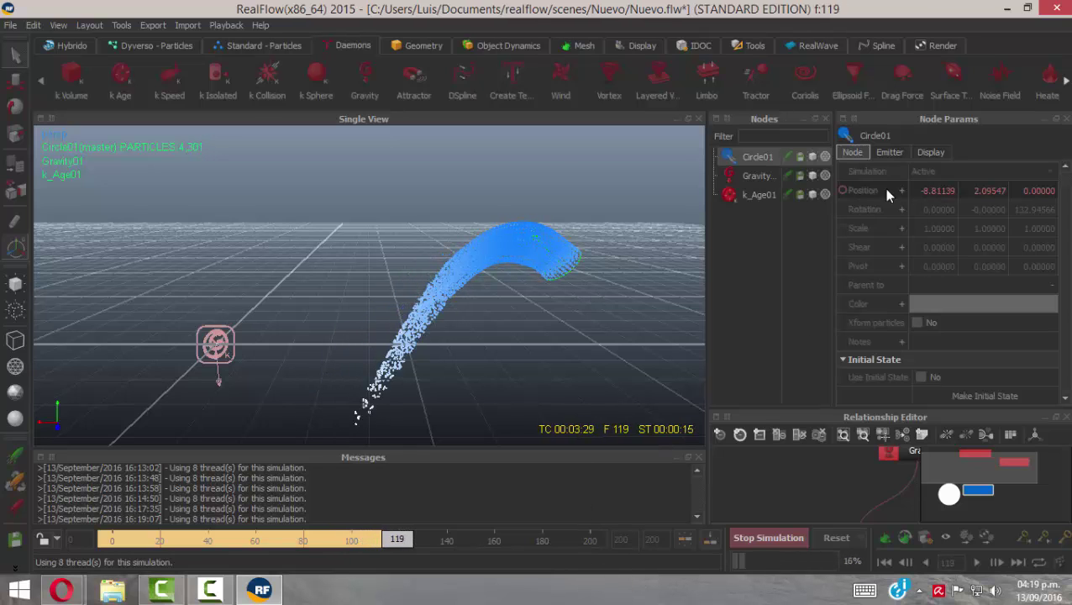
{"action": "left_click", "coordinate": [768, 535]}
Scrub back to frame 20 and open the circle emitter's Speed curve in the Curve Editor
{"action": "left_click_drag", "start_coordinate": [423, 537], "coordinate": [200, 558]}
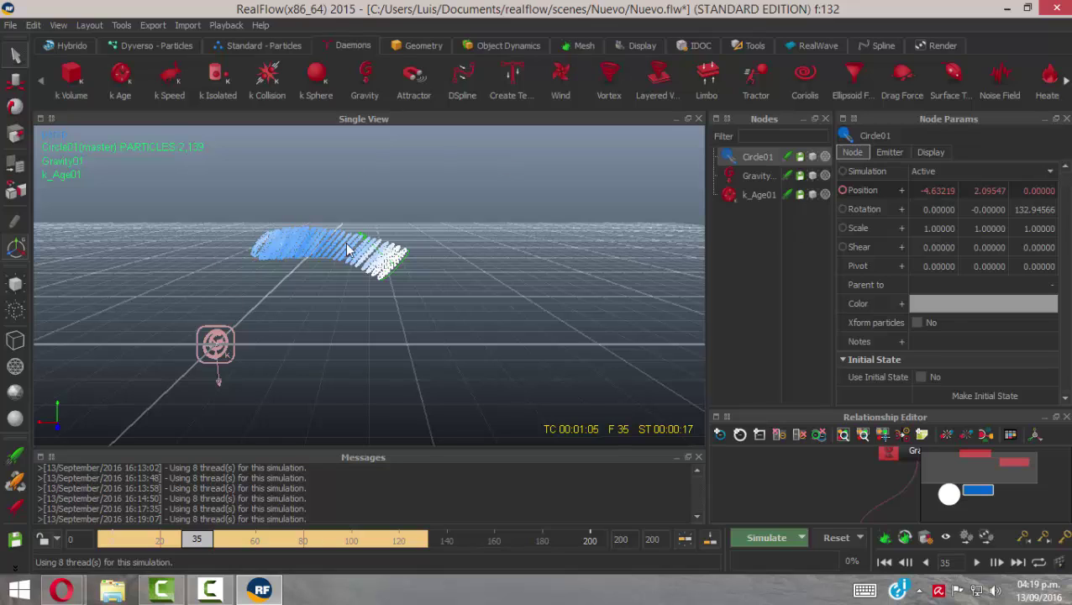
{"action": "left_click_drag", "start_coordinate": [193, 538], "coordinate": [164, 548]}
{"action": "left_click_drag", "start_coordinate": [375, 306], "coordinate": [396, 289], "text": "alt"}
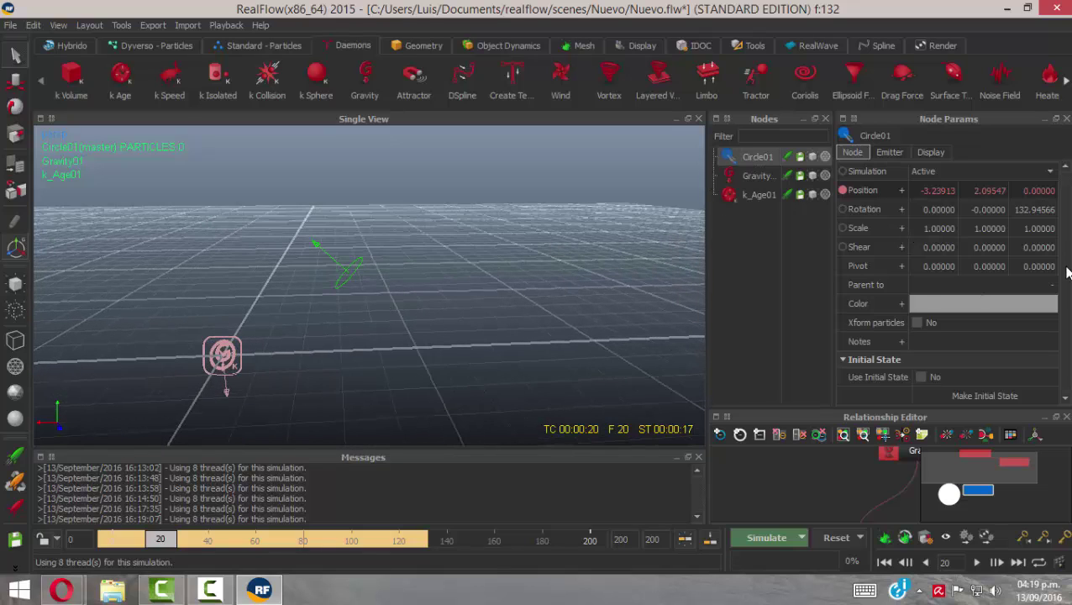
{"action": "left_click", "coordinate": [890, 152]}
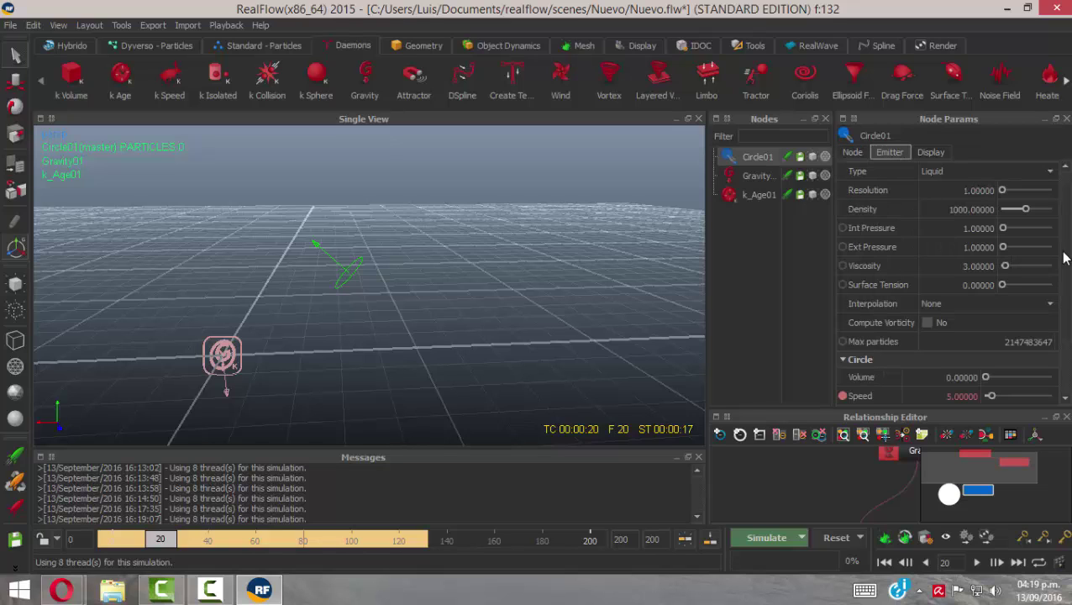
{"action": "scroll", "coordinate": [903, 340], "scroll_direction": "down", "scroll_amount": 3}
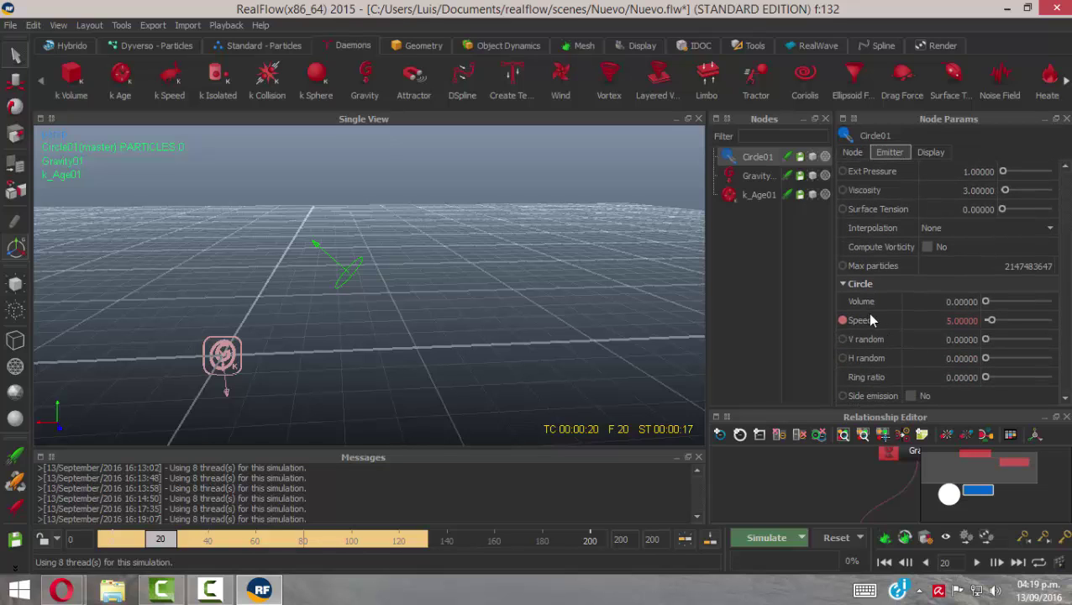
{"action": "right_click", "coordinate": [878, 322]}
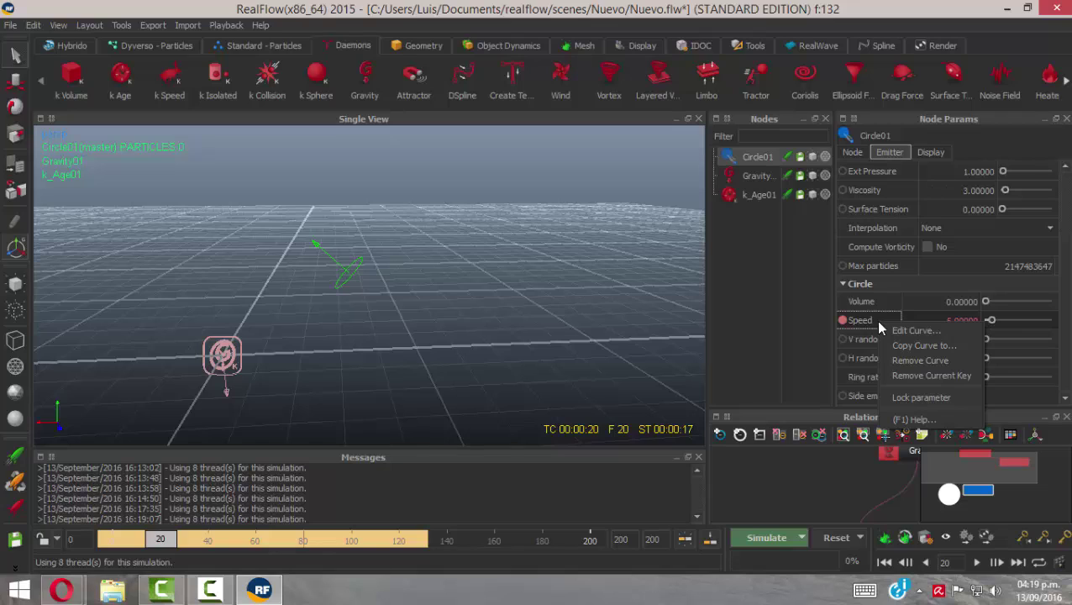
{"action": "left_click", "coordinate": [925, 333]}
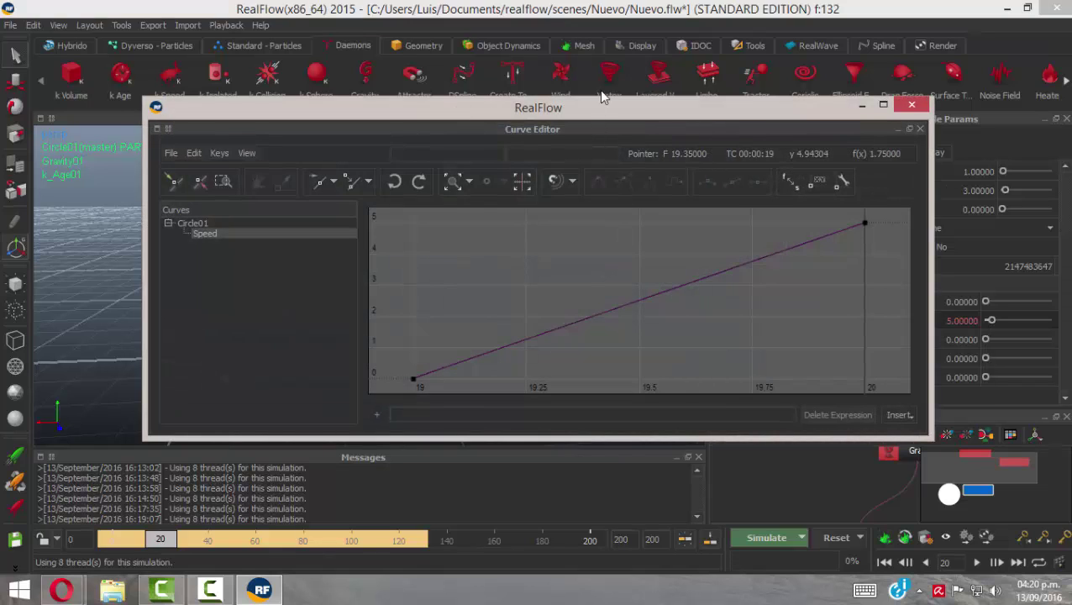
{"action": "left_click_drag", "start_coordinate": [601, 101], "coordinate": [614, 35]}
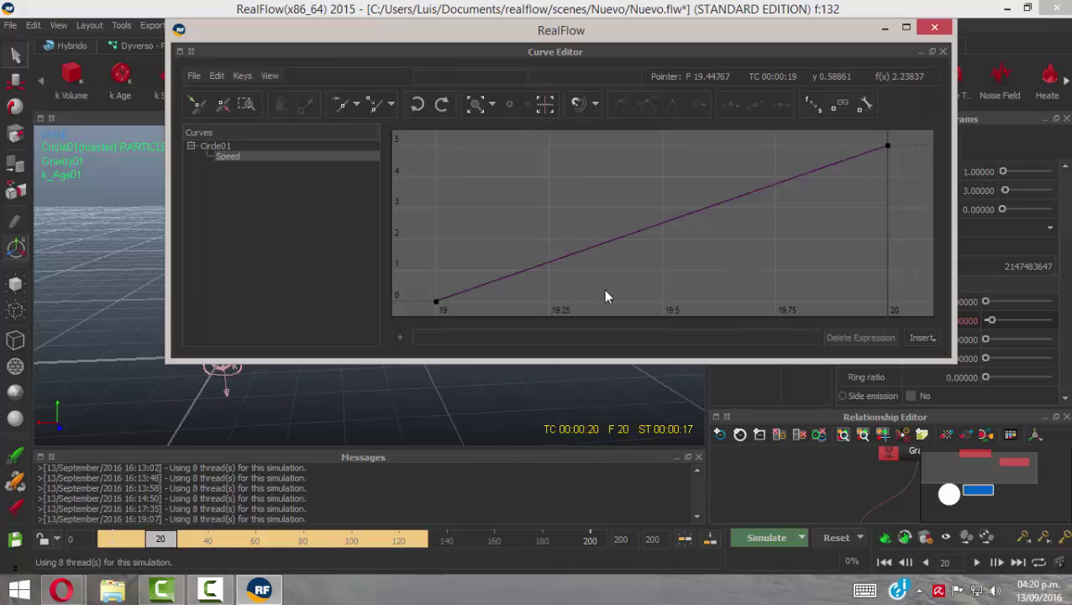
Change the Speed curve's key at frame 19 from a straight to a smooth tangent with an adjustable handle
{"action": "left_click", "coordinate": [434, 295]}
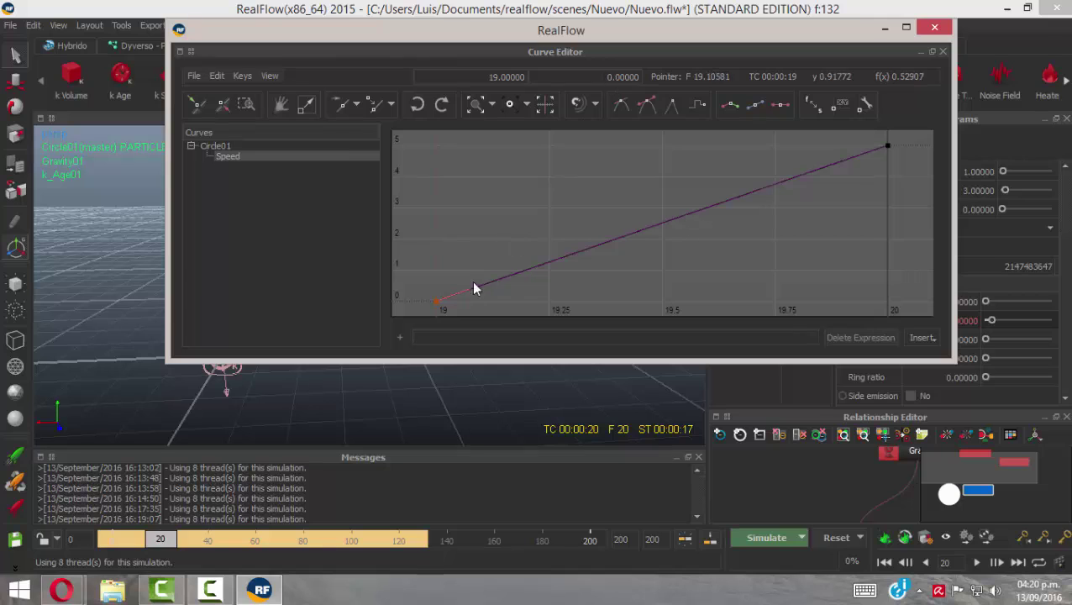
{"action": "left_click_drag", "start_coordinate": [764, 37], "coordinate": [616, 37]}
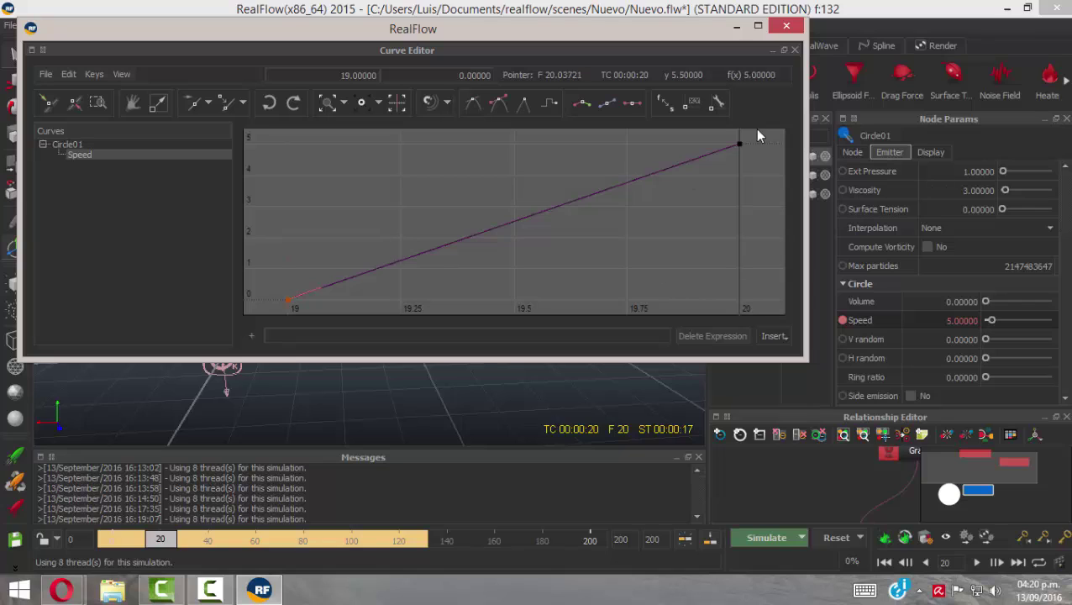
{"action": "left_click_drag", "start_coordinate": [704, 131], "coordinate": [737, 154]}
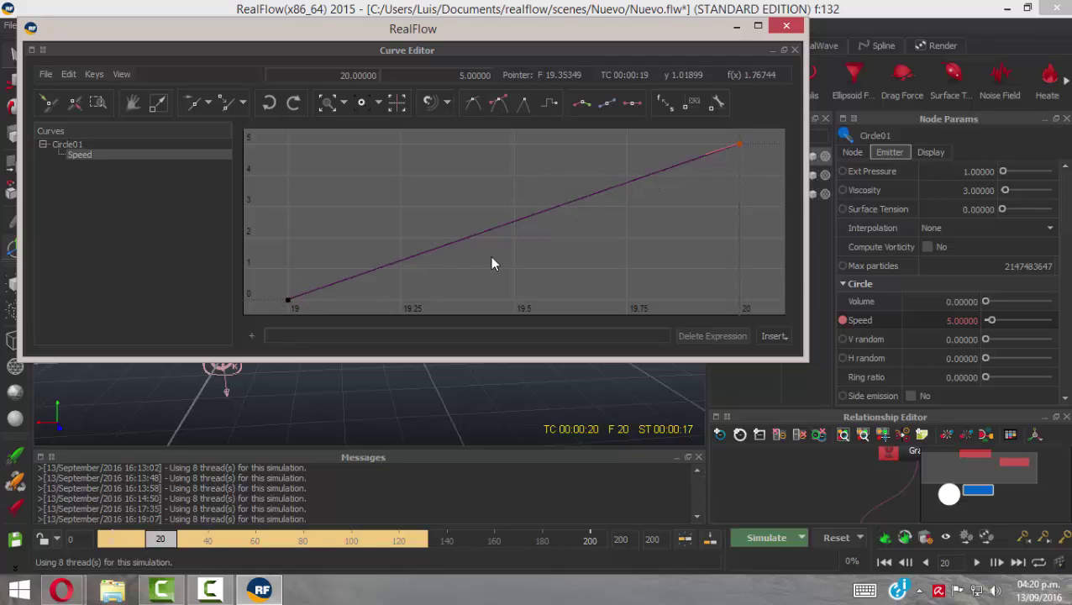
{"action": "left_click", "coordinate": [288, 299]}
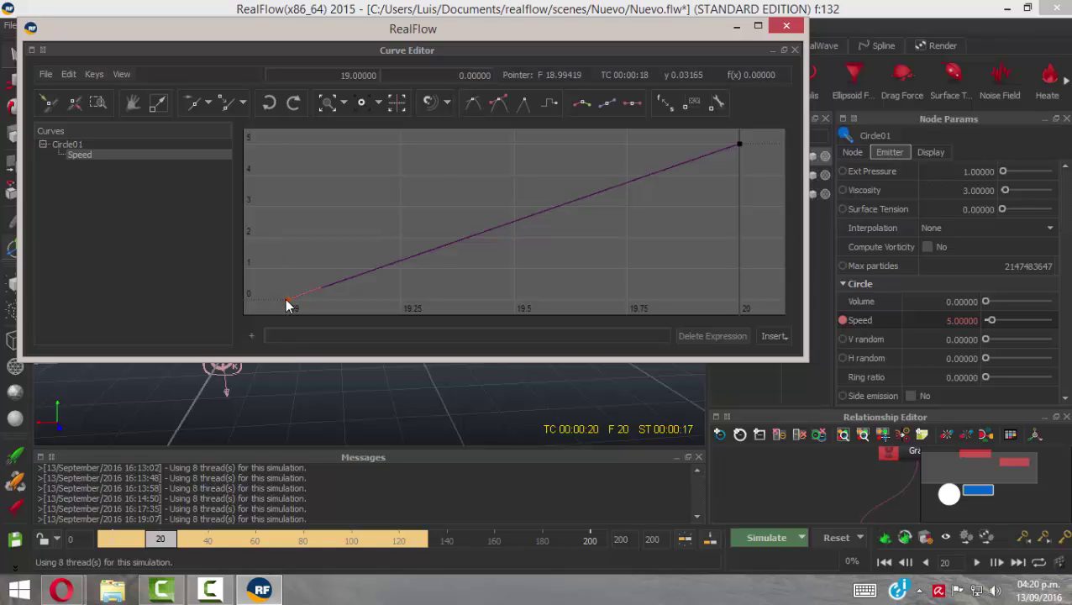
{"action": "left_click", "coordinate": [499, 102]}
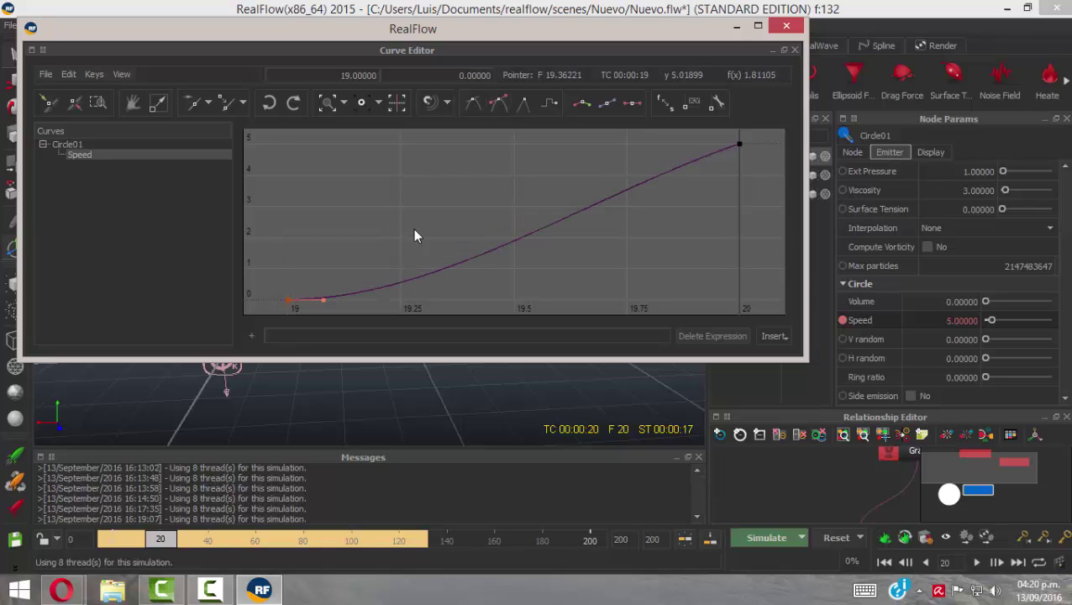
Pull the tangent handle of the Speed key at frame 19 steeply upward so the curve rises quickly above 5
{"action": "mouse_move", "coordinate": [323, 291]}
{"action": "left_mouse_down"}
{"action": "mouse_move", "coordinate": [299, 246]}
{"action": "mouse_move", "coordinate": [319, 283]}
{"action": "left_mouse_up"}
{"action": "left_click_drag", "start_coordinate": [718, 132], "coordinate": [671, 182]}
{"action": "left_click", "coordinate": [494, 103]}
{"action": "left_click_drag", "start_coordinate": [279, 275], "coordinate": [317, 328]}
{"action": "left_click_drag", "start_coordinate": [317, 282], "coordinate": [370, 173]}
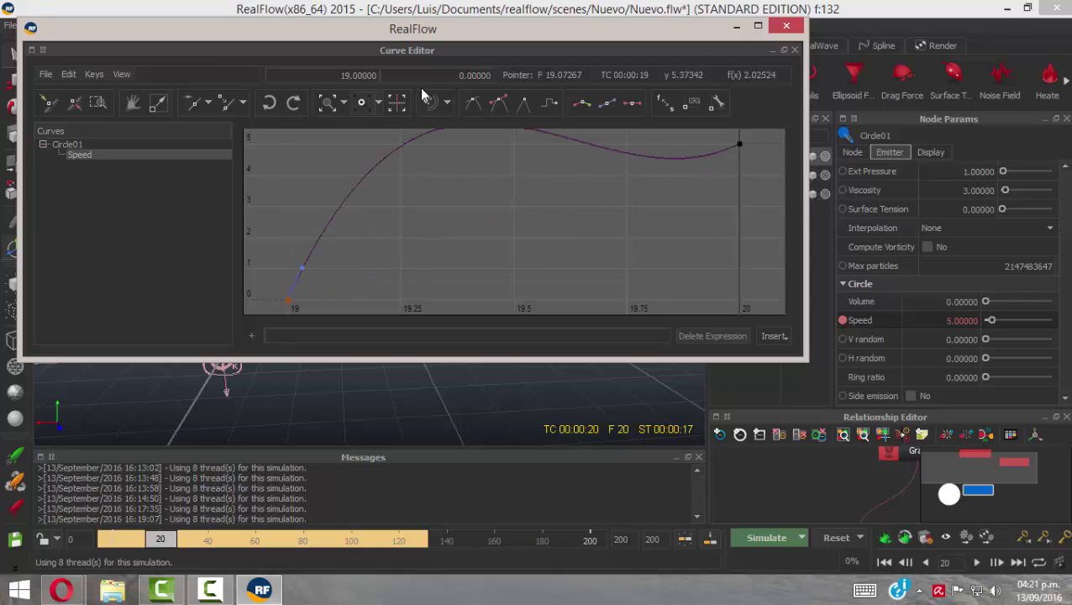
Add a key to the emitter's Speed curve at about frame 19.35 with a value of about 5.23
{"action": "scroll", "coordinate": [561, 212], "scroll_direction": "down", "scroll_amount": 2}
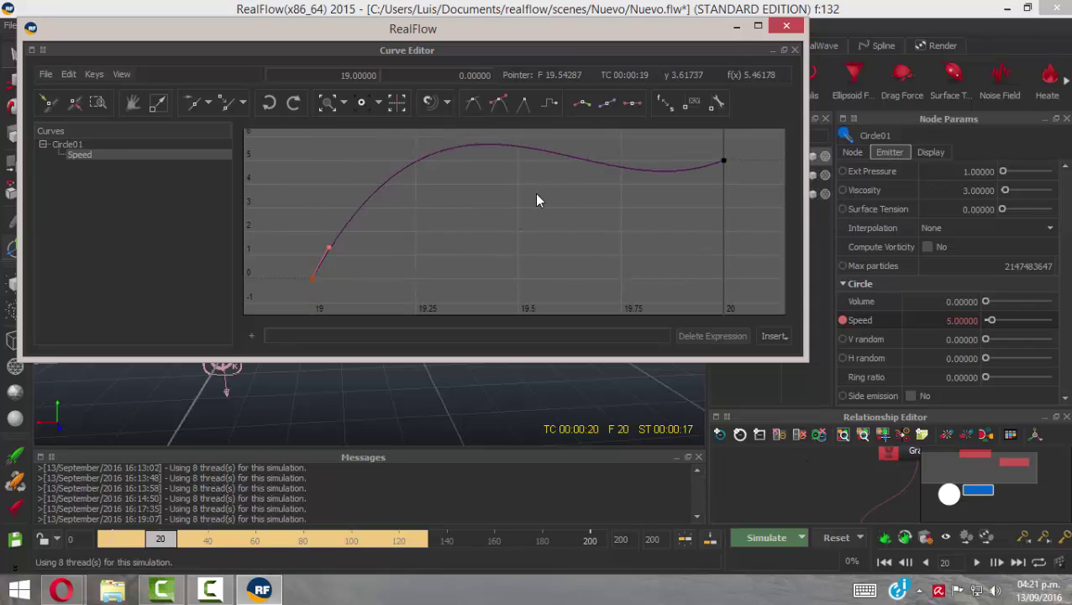
{"action": "mouse_move", "coordinate": [538, 200]}
{"action": "middle_mouse_down"}
{"action": "mouse_move", "coordinate": [550, 235]}
{"action": "mouse_move", "coordinate": [429, 198]}
{"action": "mouse_move", "coordinate": [536, 191]}
{"action": "mouse_move", "coordinate": [551, 215]}
{"action": "middle_mouse_up"}
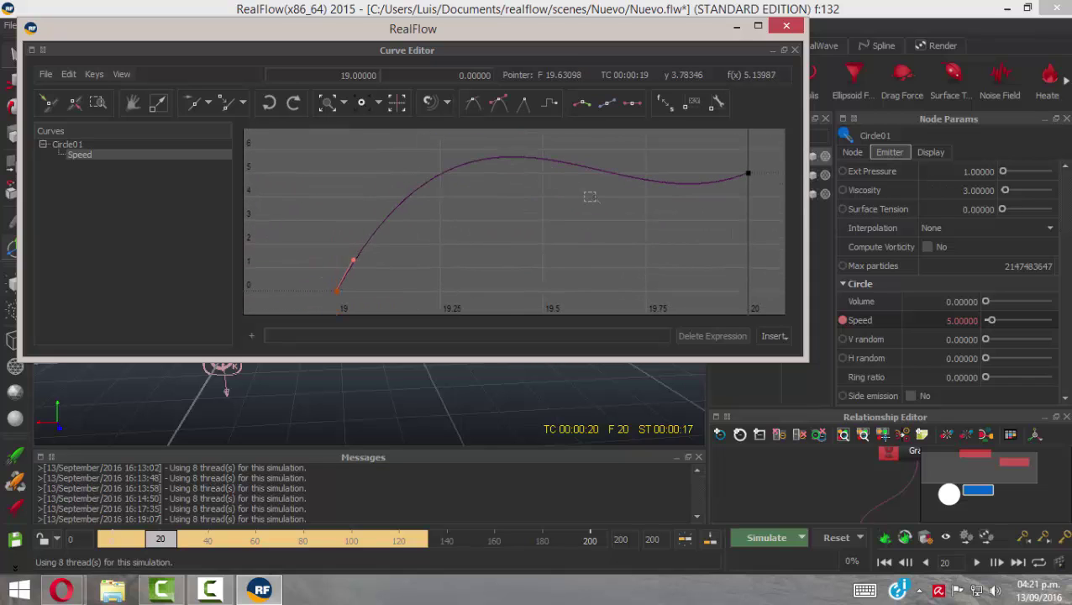
{"action": "right_click_drag", "start_coordinate": [589, 196], "coordinate": [627, 223]}
{"action": "right_click_drag", "start_coordinate": [521, 211], "coordinate": [519, 248]}
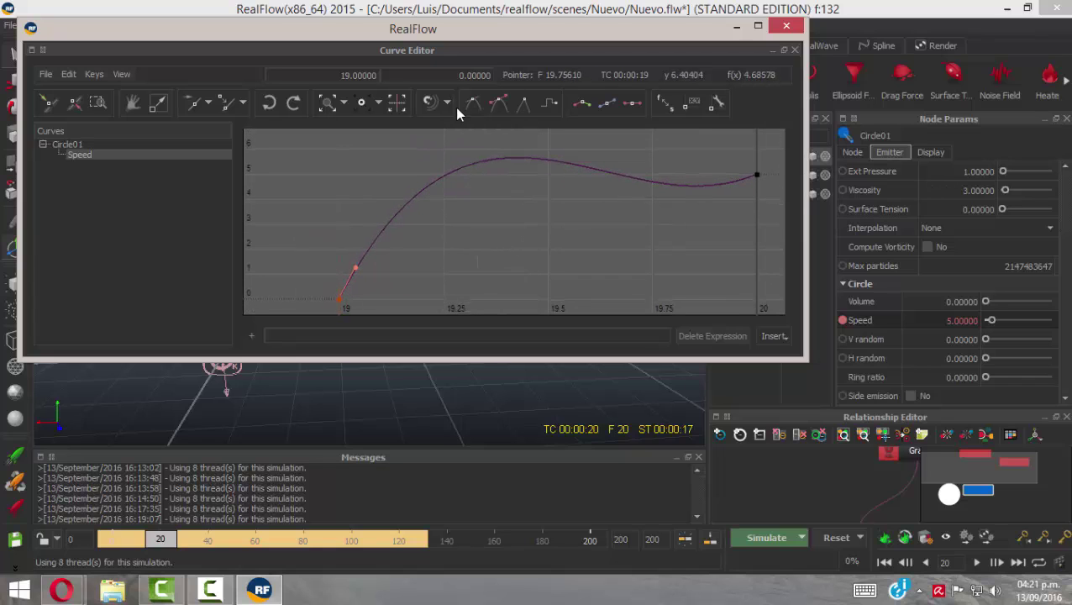
{"action": "left_click", "coordinate": [46, 104]}
{"action": "left_click", "coordinate": [486, 169]}
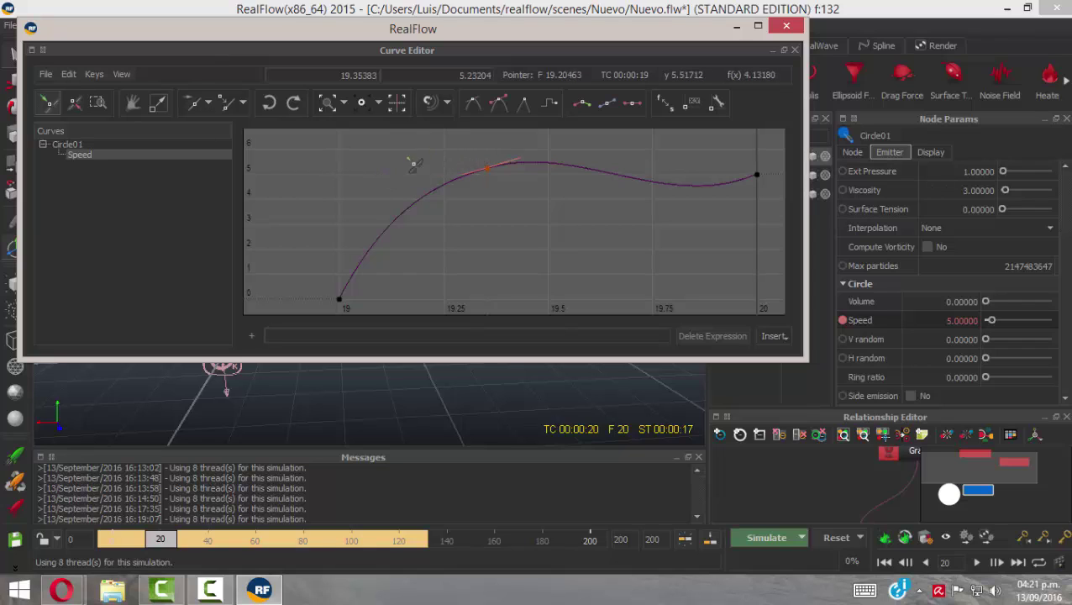
{"action": "left_click", "coordinate": [46, 104]}
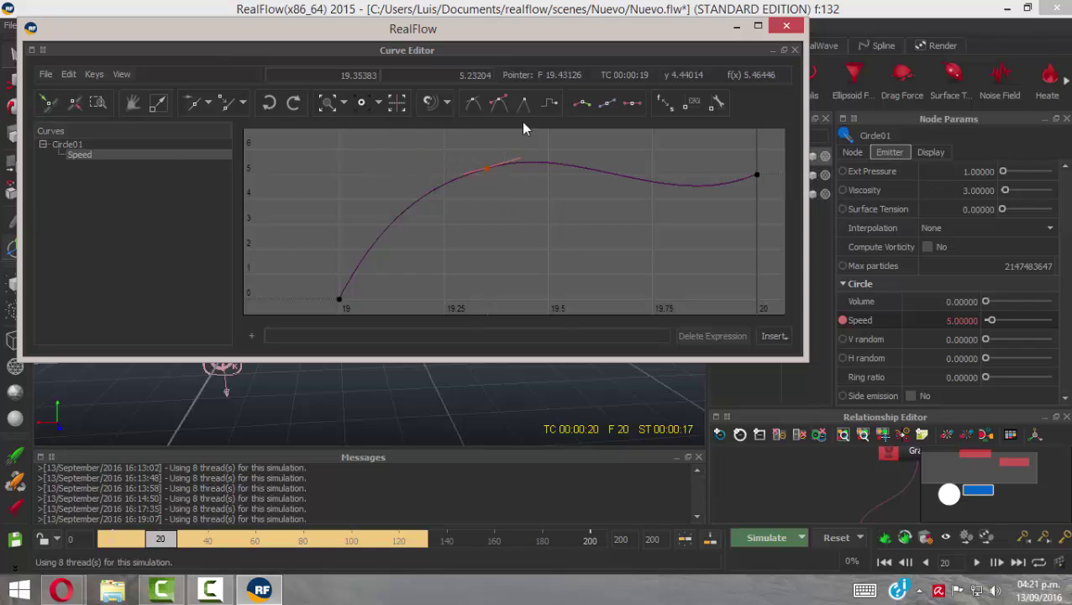
Give the new Speed key adjustable tangent handles, move it to about frame 19.45 and value 2.82, and leave the Curve Editor
{"action": "left_click", "coordinate": [503, 102]}
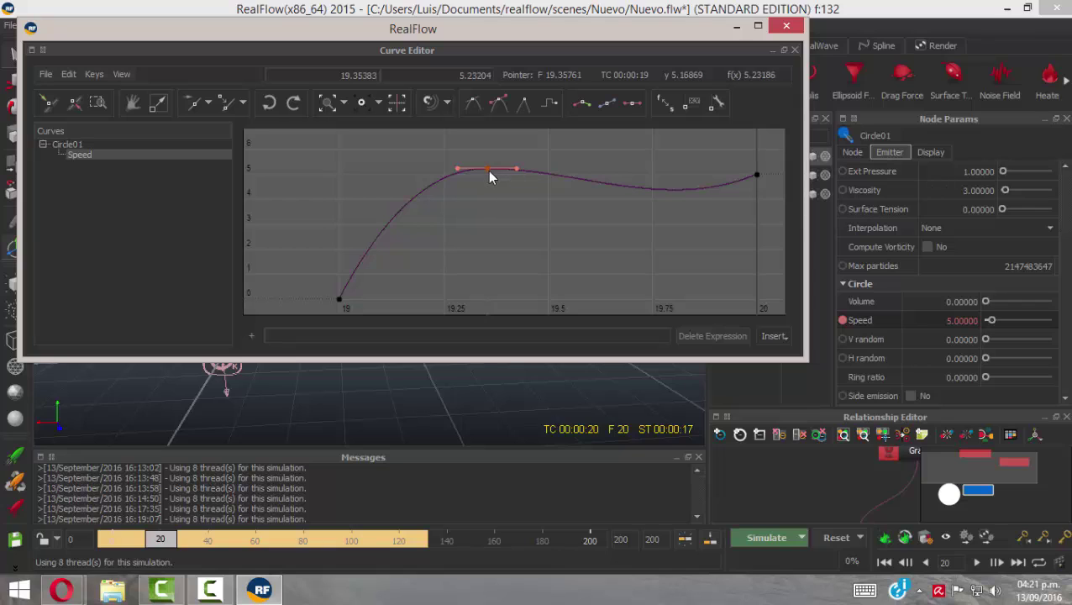
{"action": "left_click_drag", "start_coordinate": [488, 170], "coordinate": [520, 183]}
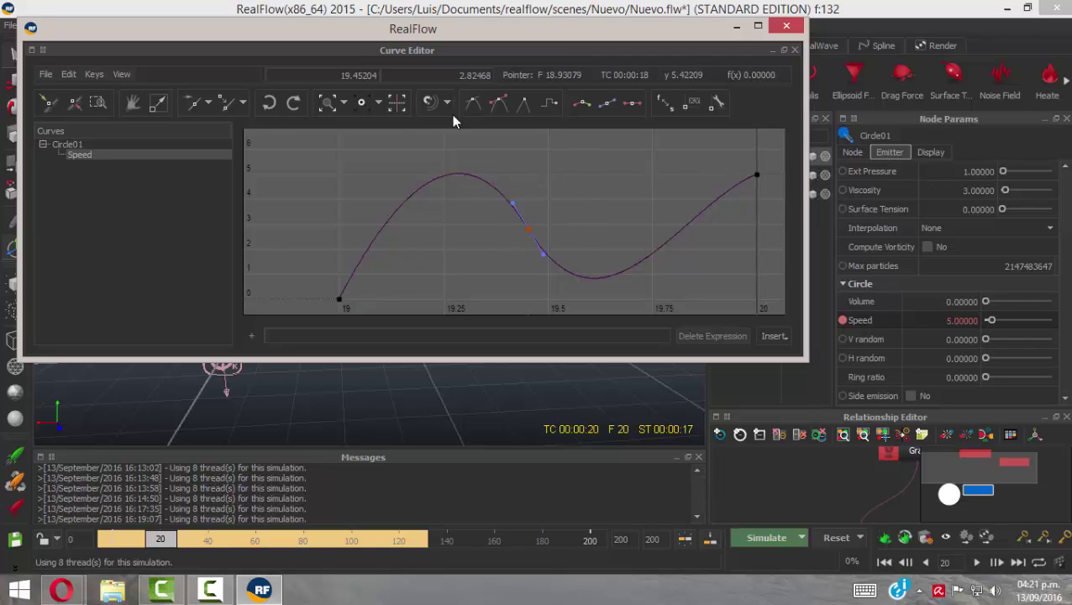
{"action": "left_click", "coordinate": [785, 27]}
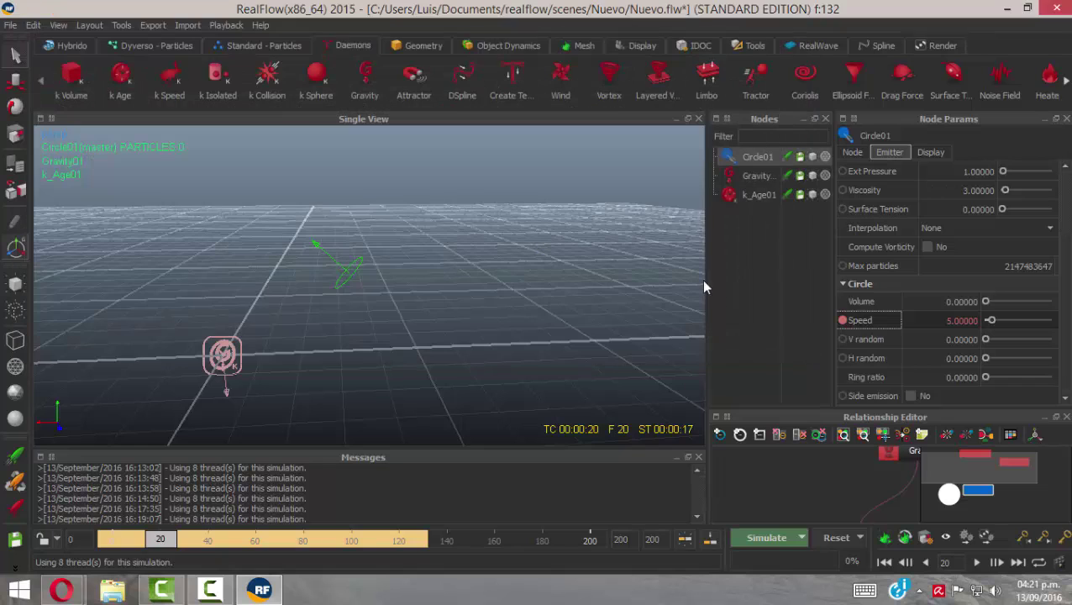
Reset the scene and rerun the simulation to about frame 85
{"action": "left_click", "coordinate": [827, 541]}
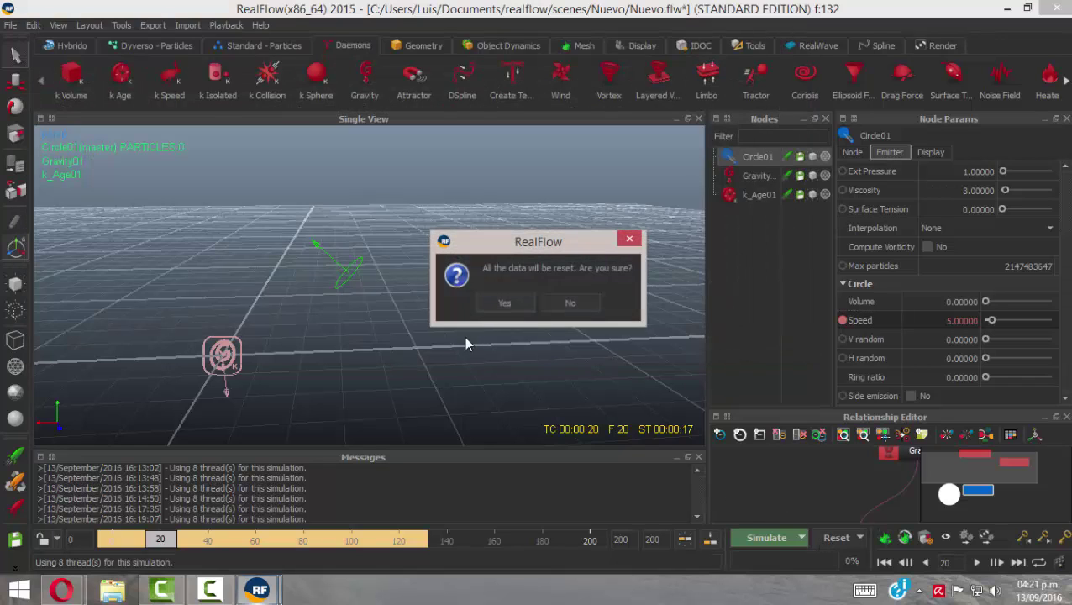
{"action": "left_click", "coordinate": [501, 303]}
{"action": "left_click", "coordinate": [765, 542]}
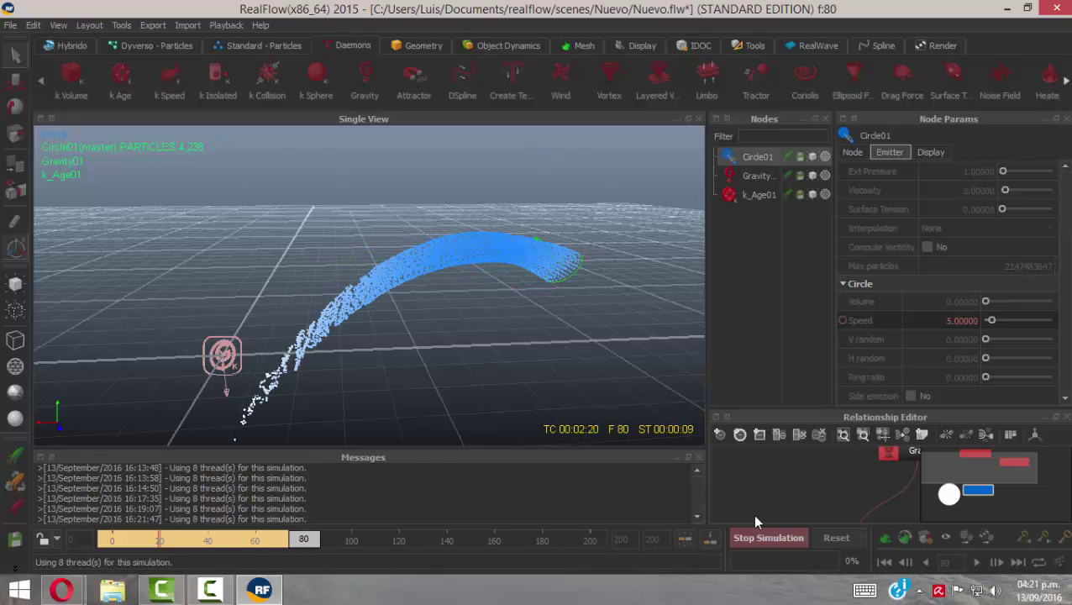
{"action": "left_click", "coordinate": [761, 536]}
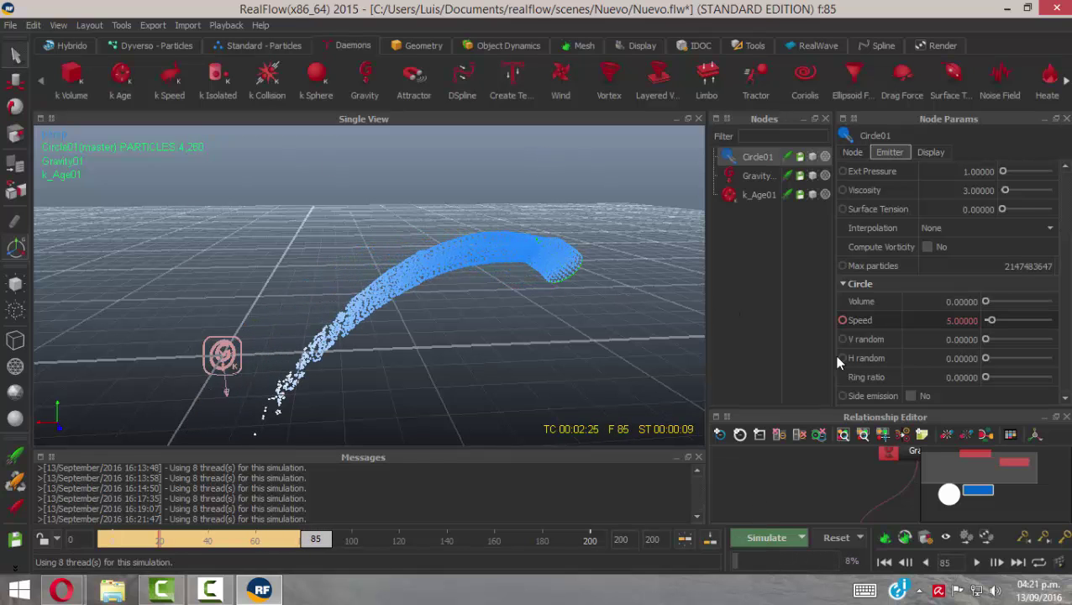
Continue the simulation to frame 200 and widen the Nodes panel so the full node names fit
{"action": "right_click", "coordinate": [857, 320]}
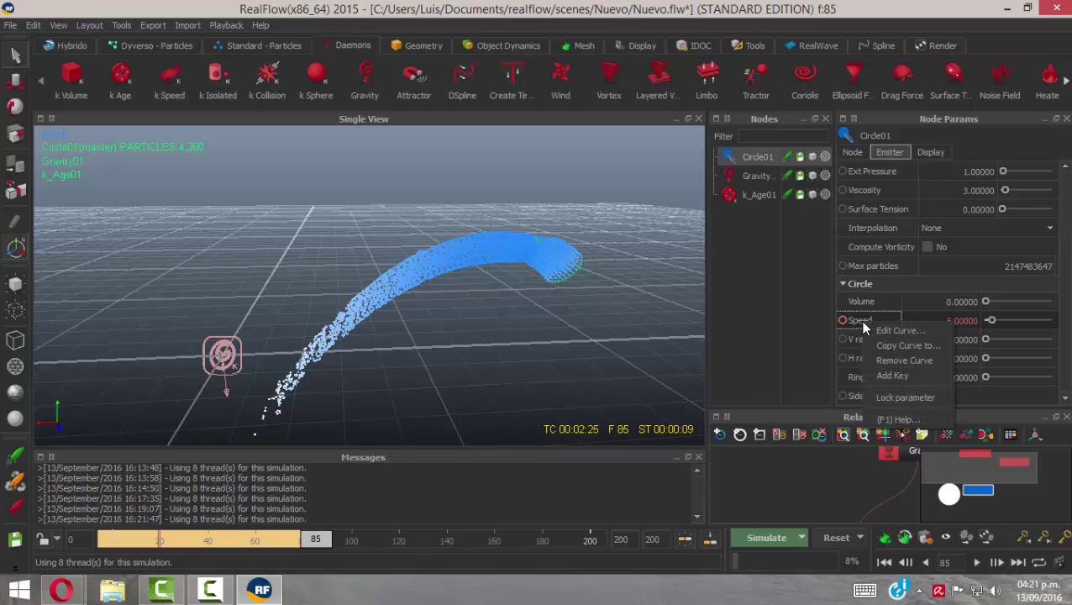
{"action": "left_click", "coordinate": [893, 377]}
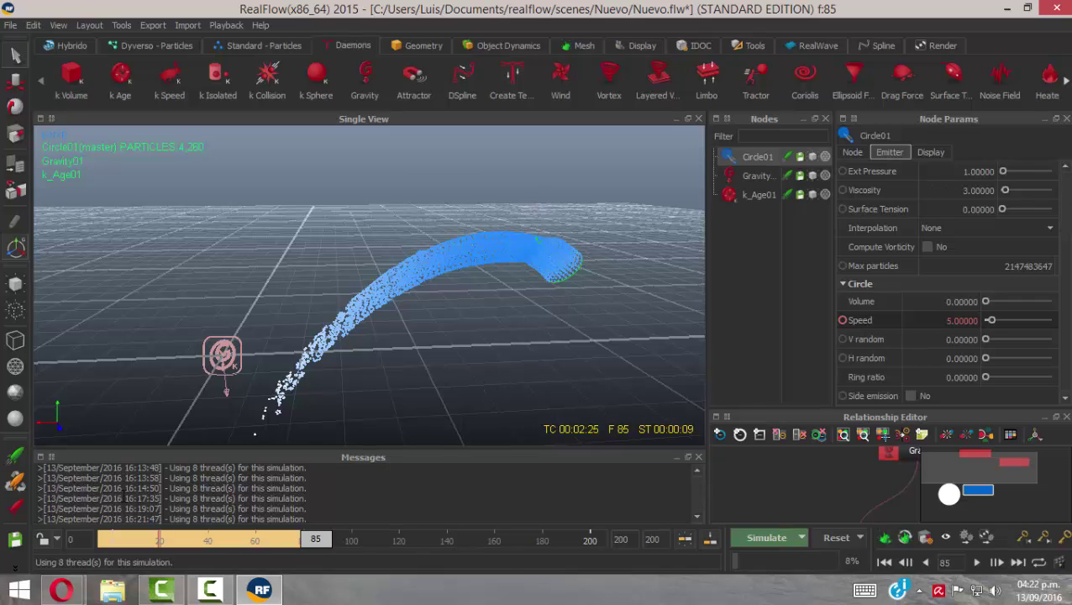
{"action": "left_click", "coordinate": [766, 537]}
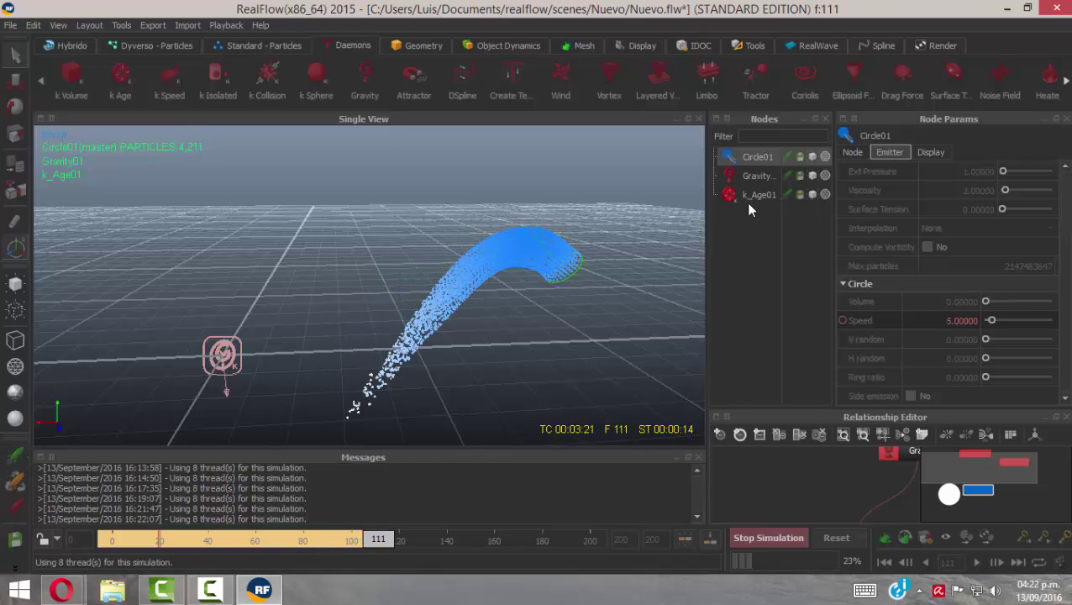
{"action": "left_click_drag", "start_coordinate": [703, 230], "coordinate": [640, 229]}
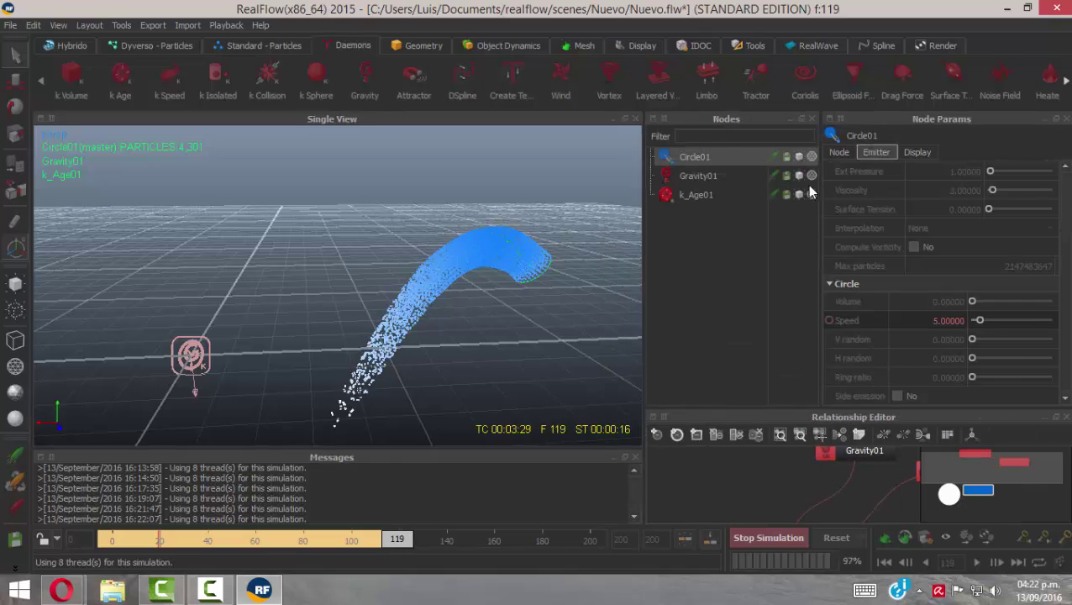
{"action": "left_click_drag", "start_coordinate": [827, 217], "coordinate": [836, 217]}
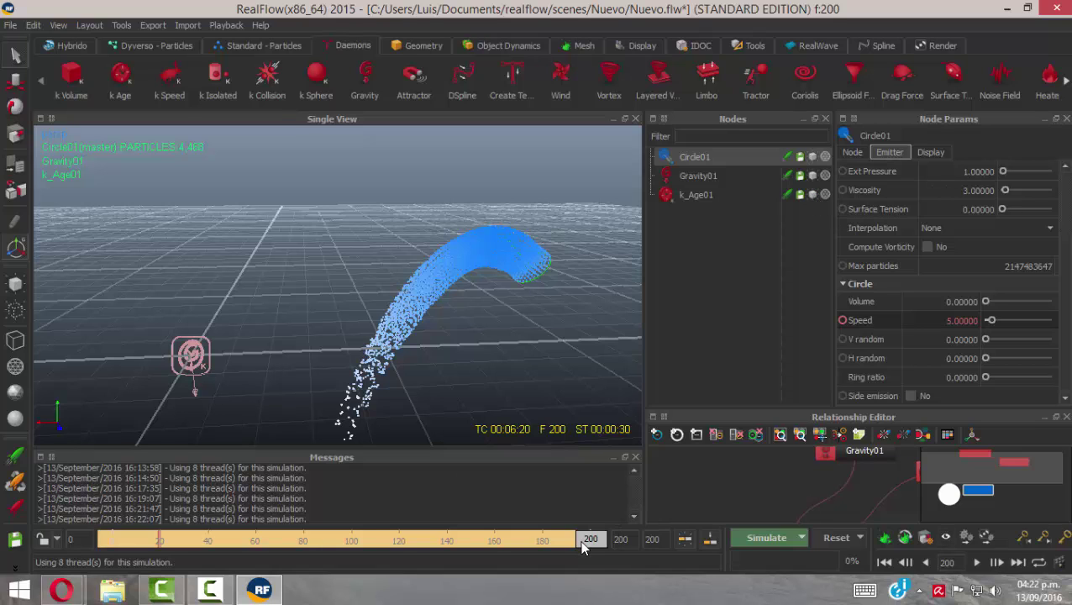
Scrub back to frame 14, hide the Circle01 emitter in the viewport and make it visible again
{"action": "left_click_drag", "start_coordinate": [589, 538], "coordinate": [126, 555]}
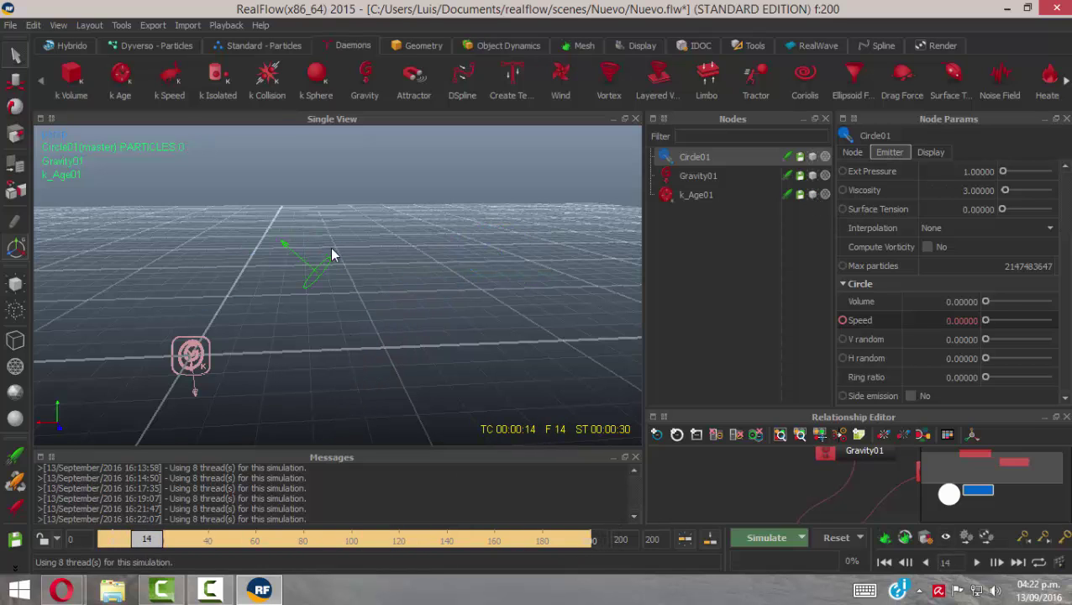
{"action": "left_click", "coordinate": [812, 157]}
{"action": "left_click", "coordinate": [812, 158]}
{"action": "left_click", "coordinate": [812, 158]}
{"action": "left_click", "coordinate": [639, 46]}
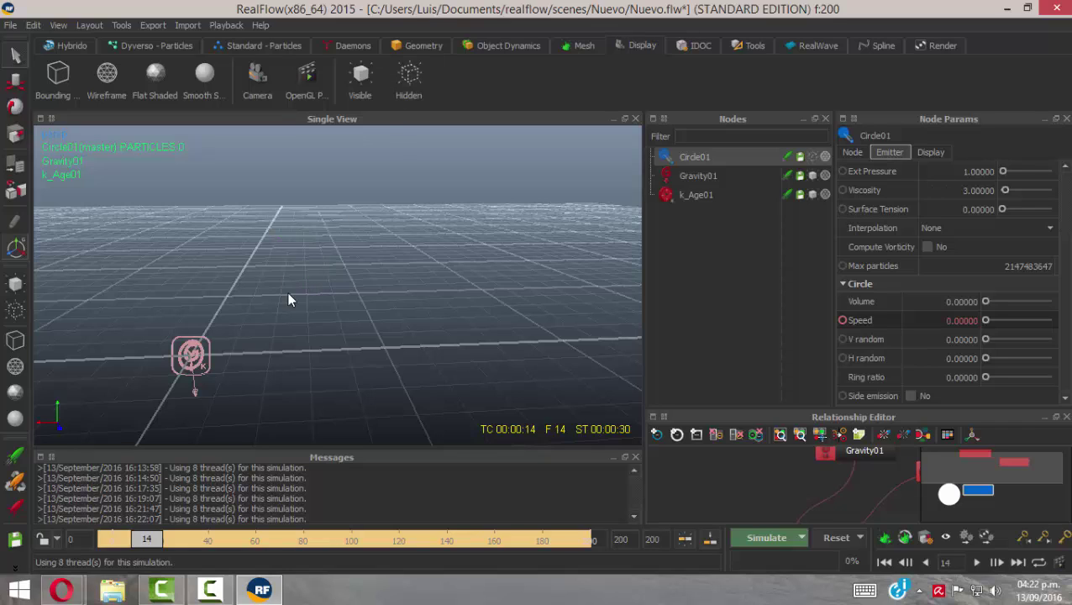
{"action": "left_click", "coordinate": [364, 88]}
Review the viewport's scene shading modes and set the shading to Smooth Shaded
{"action": "left_click", "coordinate": [66, 21]}
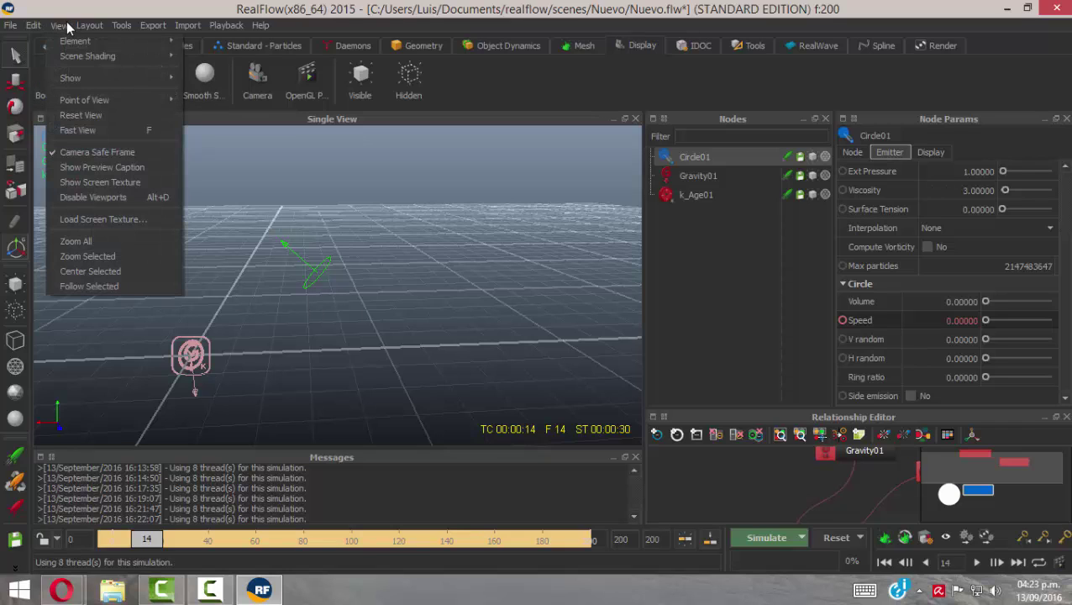
{"action": "mouse_move", "coordinate": [73, 60]}
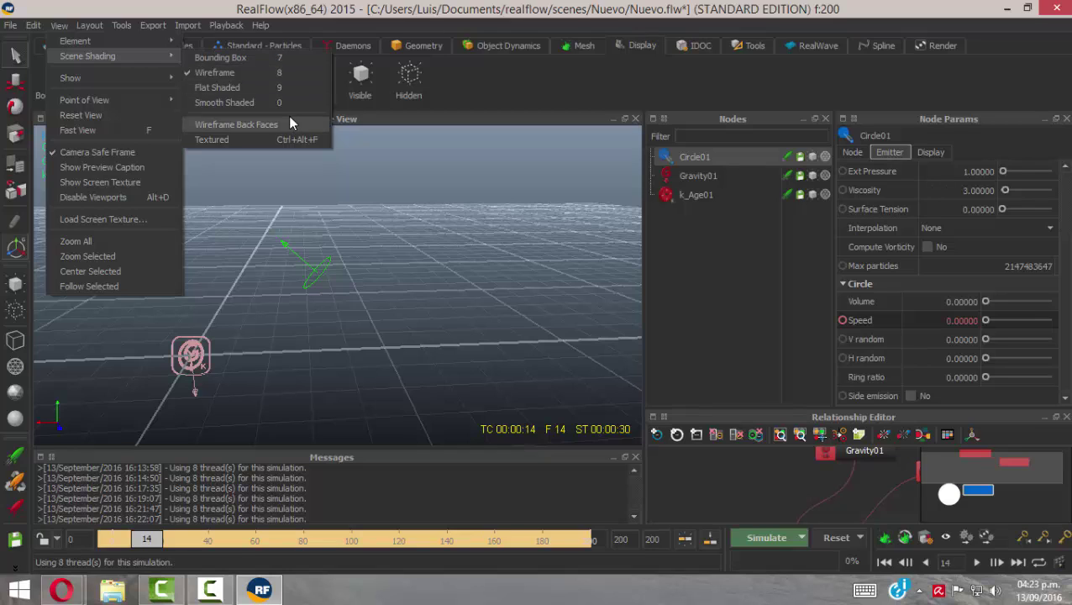
{"action": "left_click", "coordinate": [382, 322]}
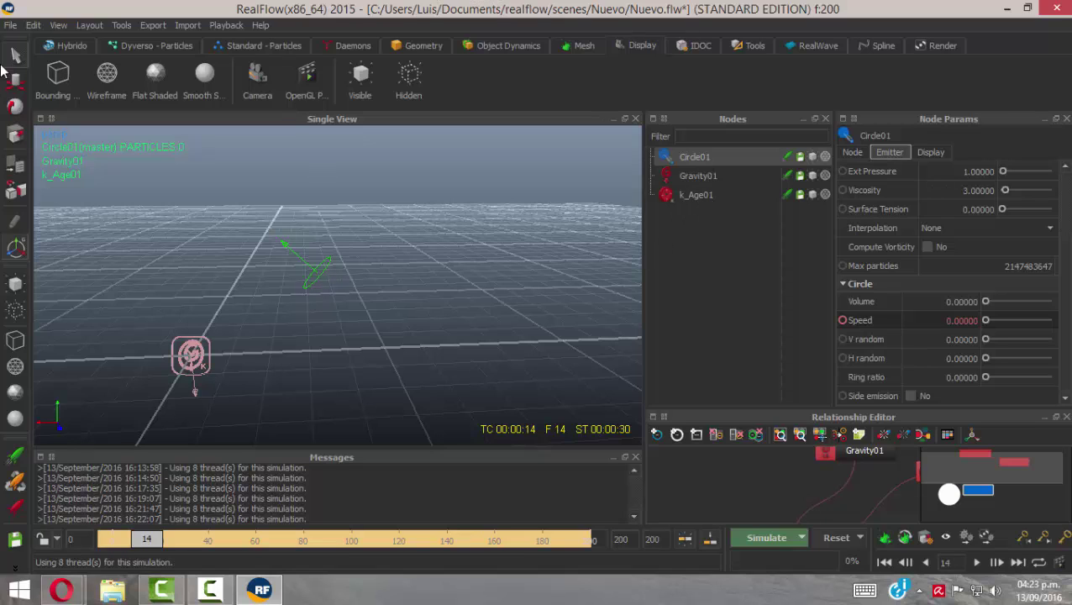
{"action": "left_click", "coordinate": [63, 24]}
{"action": "mouse_move", "coordinate": [91, 24]}
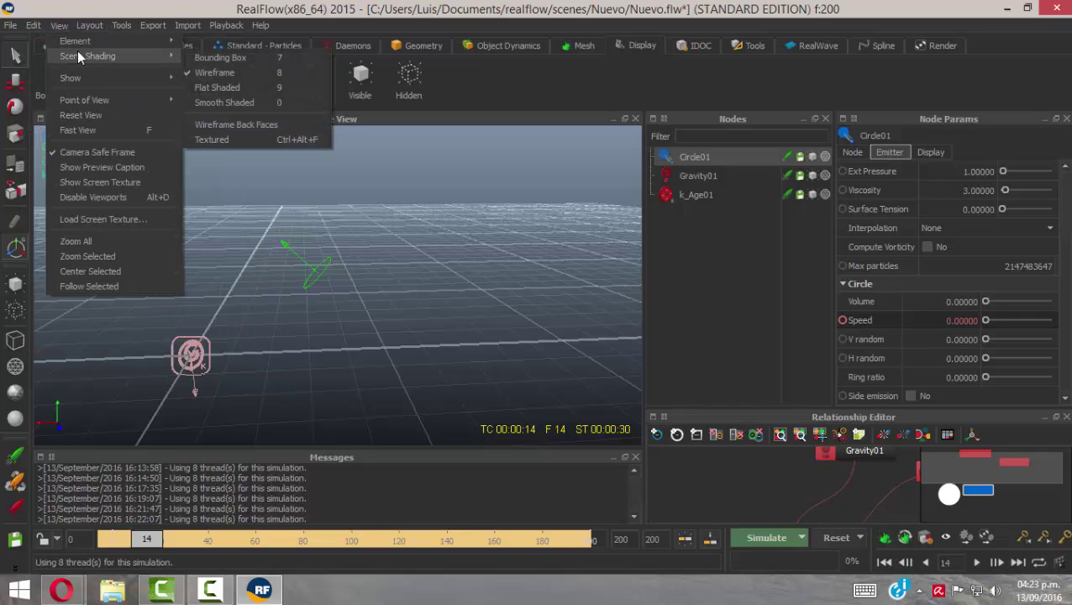
{"action": "left_click", "coordinate": [264, 99]}
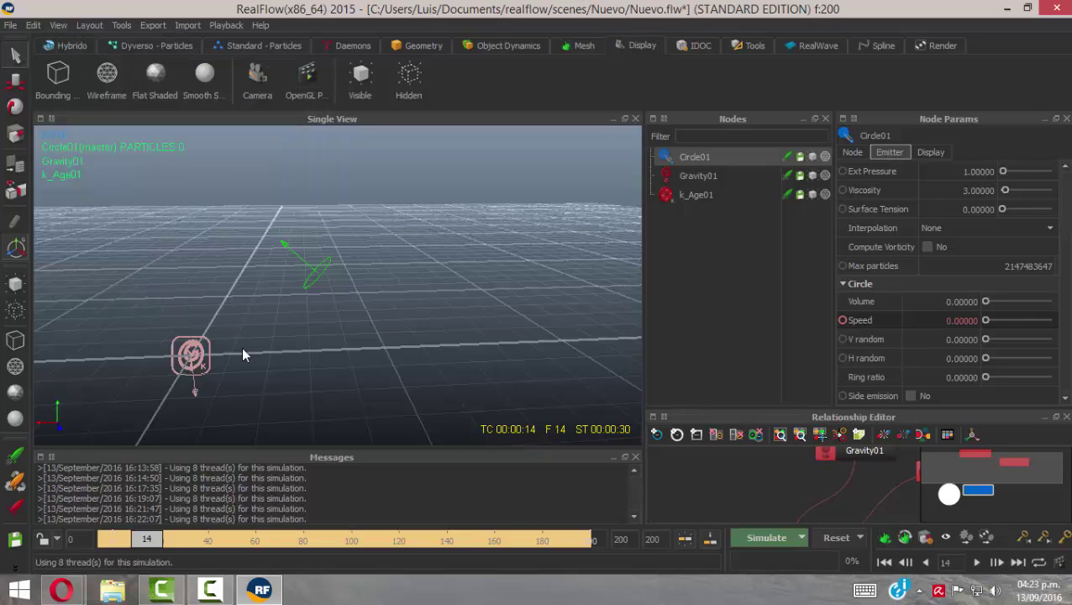
Scrub through the simulated stream from frame 0 and back to the start to examine its motion
{"action": "left_click_drag", "start_coordinate": [146, 539], "coordinate": [104, 544]}
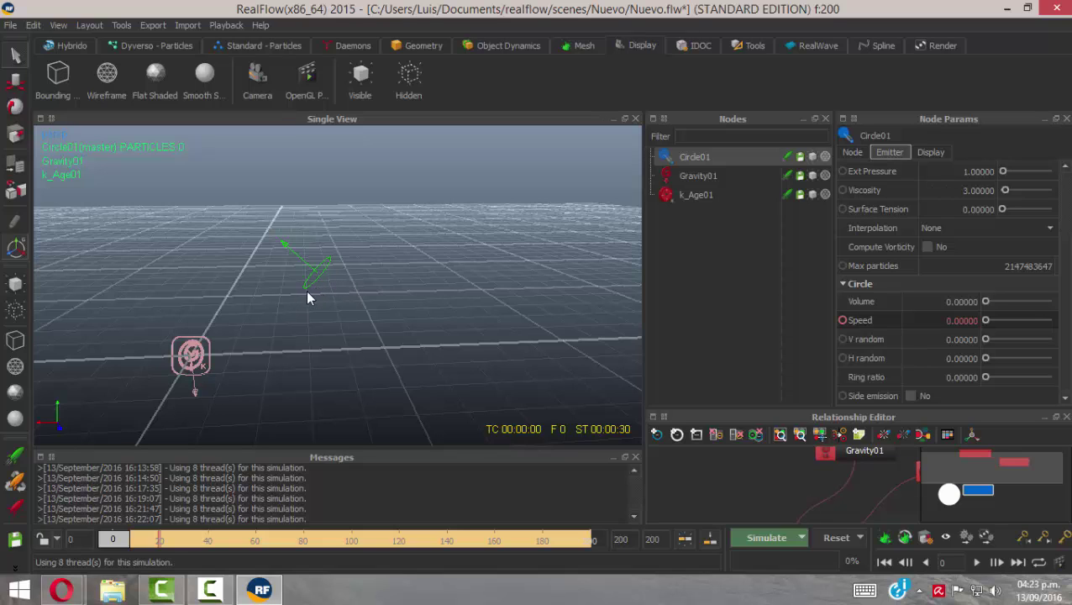
{"action": "mouse_move", "coordinate": [358, 294]}
{"action": "left_mouse_down", "text": "alt"}
{"action": "mouse_move", "coordinate": [339, 282]}
{"action": "mouse_move", "coordinate": [361, 277]}
{"action": "left_mouse_up", "text": "alt"}
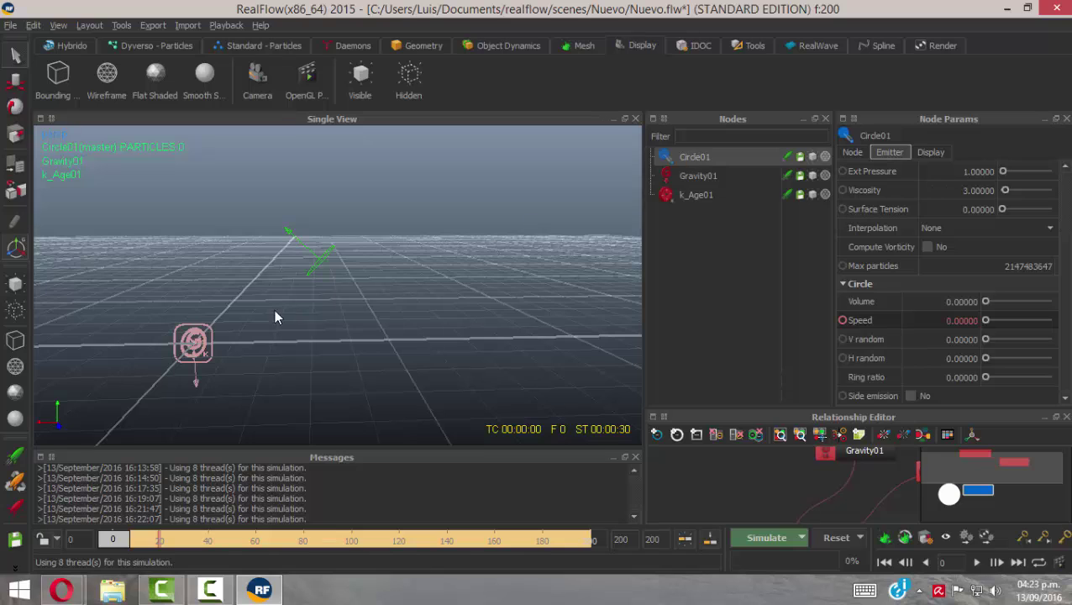
{"action": "left_click_drag", "start_coordinate": [274, 311], "coordinate": [293, 322], "text": "alt"}
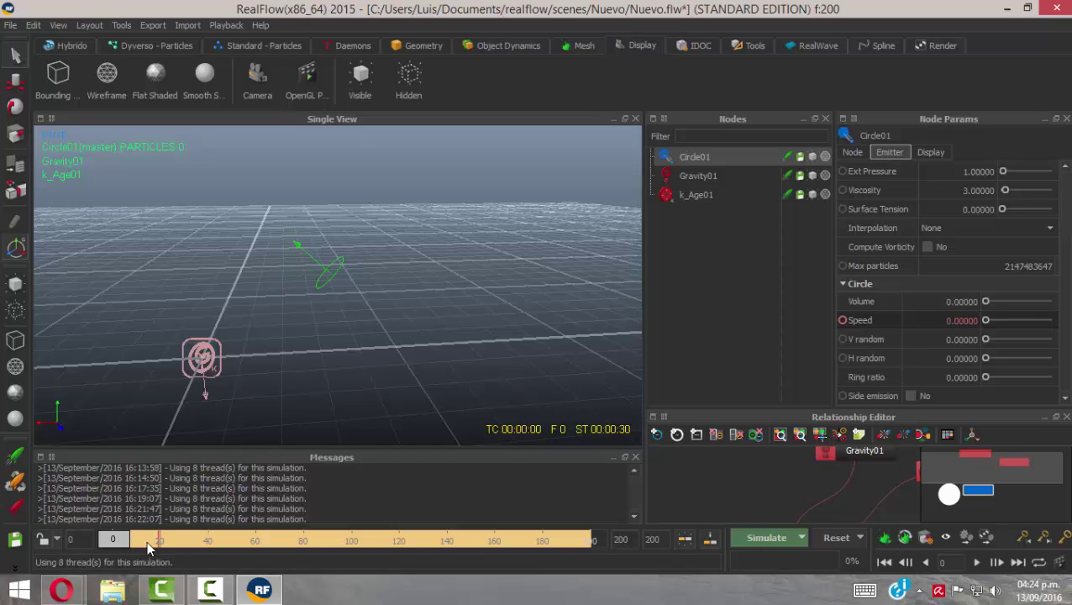
{"action": "mouse_move", "coordinate": [120, 544]}
{"action": "left_mouse_down"}
{"action": "mouse_move", "coordinate": [521, 540]}
{"action": "mouse_move", "coordinate": [471, 540]}
{"action": "left_mouse_up"}
{"action": "mouse_move", "coordinate": [332, 561]}
{"action": "left_mouse_down"}
{"action": "mouse_move", "coordinate": [148, 555]}
{"action": "mouse_move", "coordinate": [323, 550]}
{"action": "mouse_move", "coordinate": [109, 556]}
{"action": "left_mouse_up"}
Add a Square emitter and move it beyond the circle emitter to about X -8.37, Y 2.52
{"action": "left_click", "coordinate": [275, 46]}
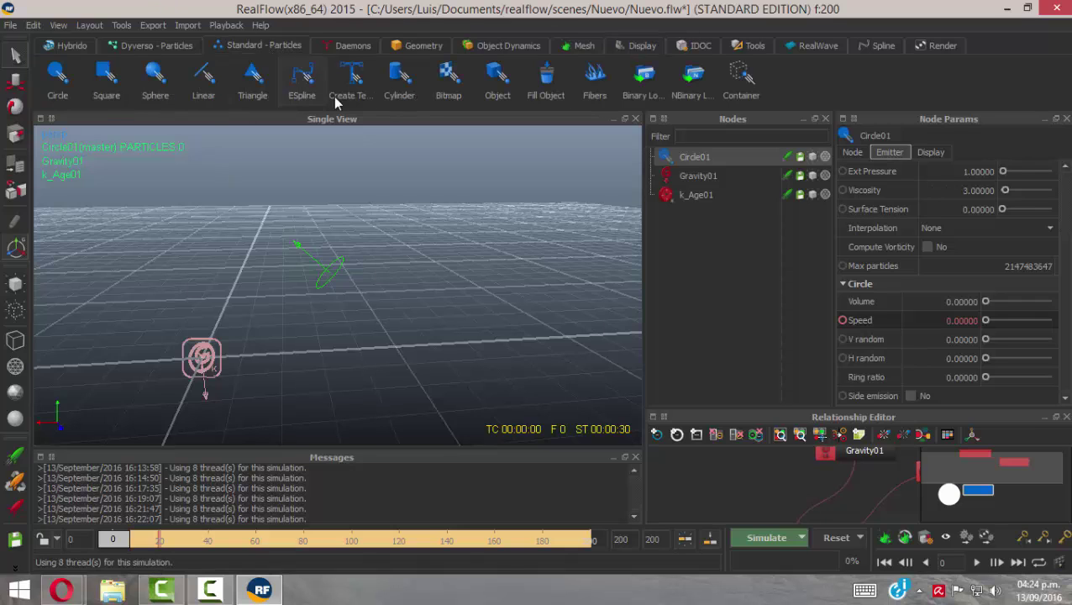
{"action": "left_click", "coordinate": [99, 84]}
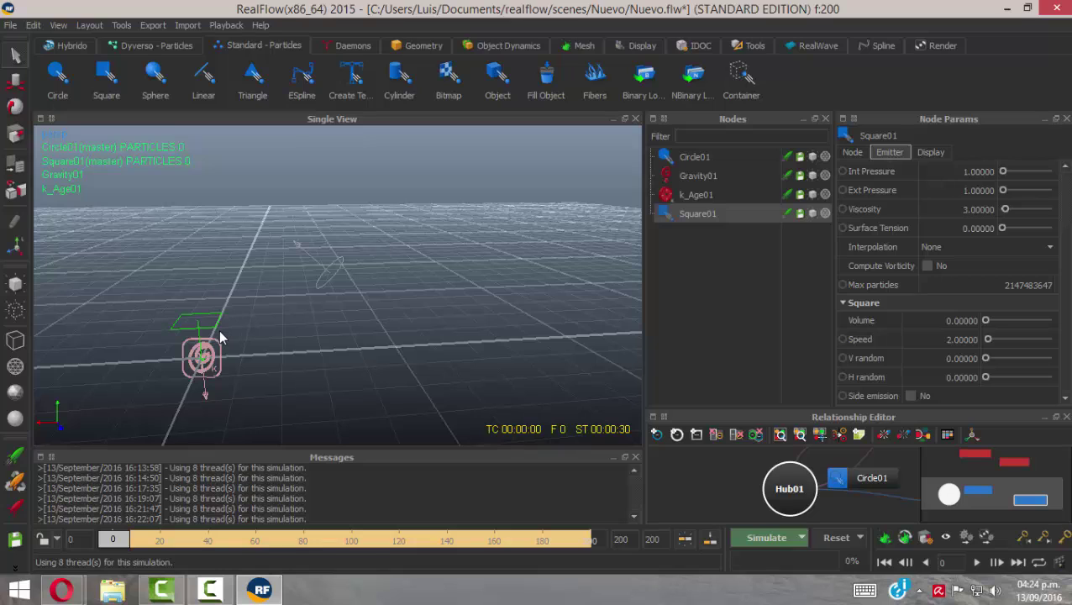
{"action": "key", "text": "w"}
{"action": "left_click_drag", "start_coordinate": [138, 326], "coordinate": [499, 288]}
{"action": "left_click_drag", "start_coordinate": [521, 248], "coordinate": [541, 186]}
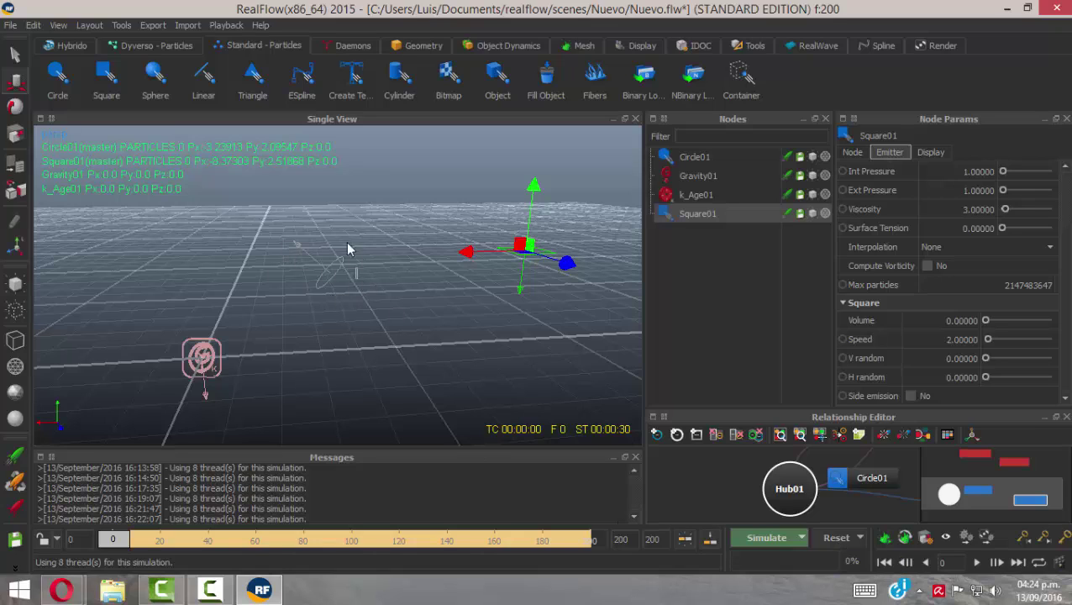
Select the Circle01 and Square01 emitters together in the viewport
{"action": "left_click", "coordinate": [317, 267]}
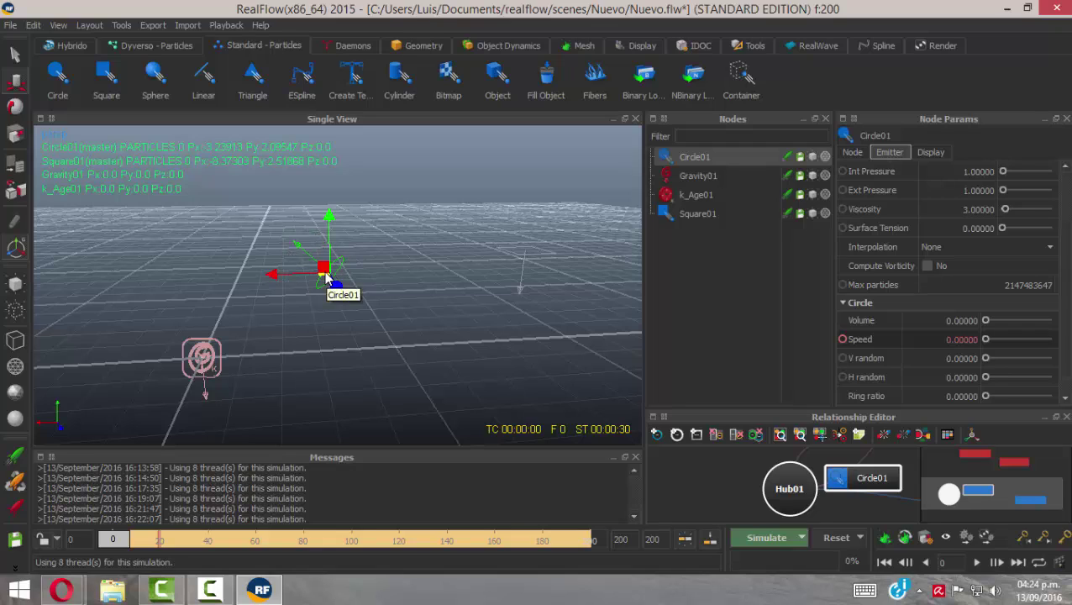
{"action": "left_click", "coordinate": [522, 265]}
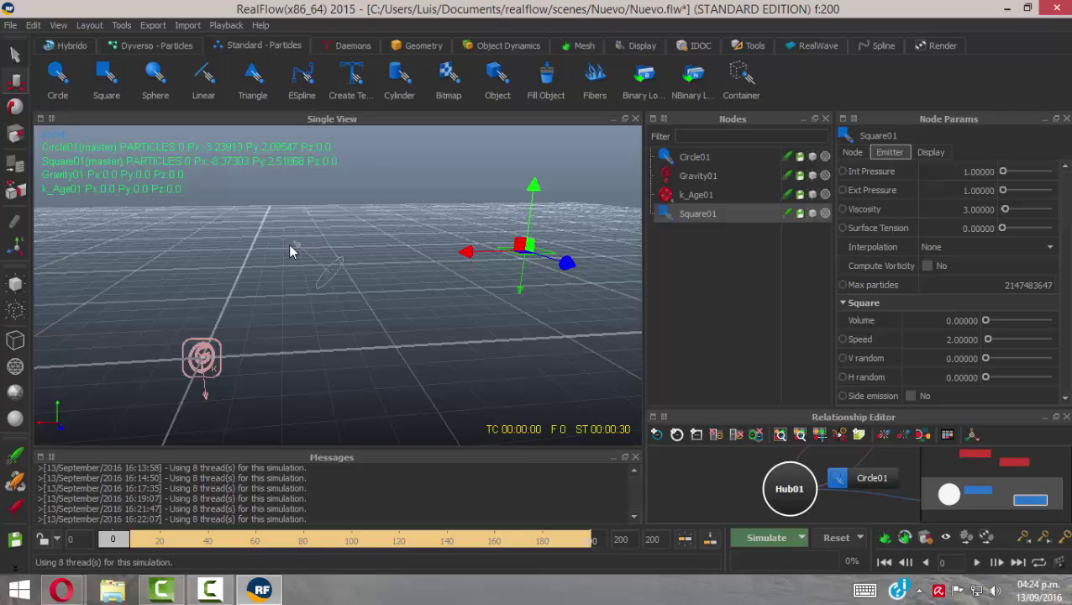
{"action": "left_click", "coordinate": [326, 265]}
{"action": "left_click", "coordinate": [364, 329]}
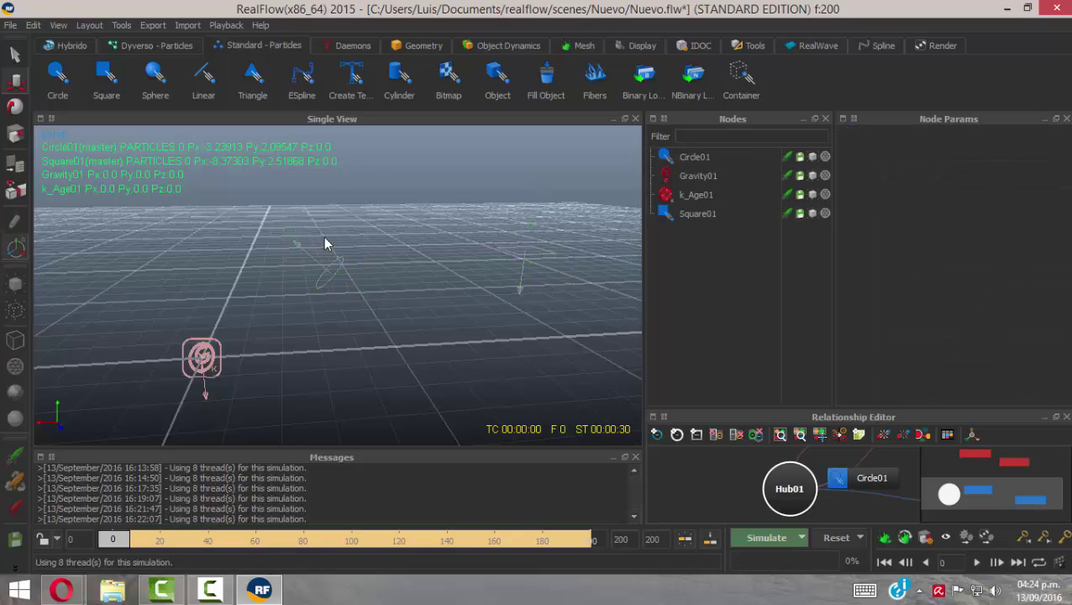
{"action": "left_click", "coordinate": [332, 262]}
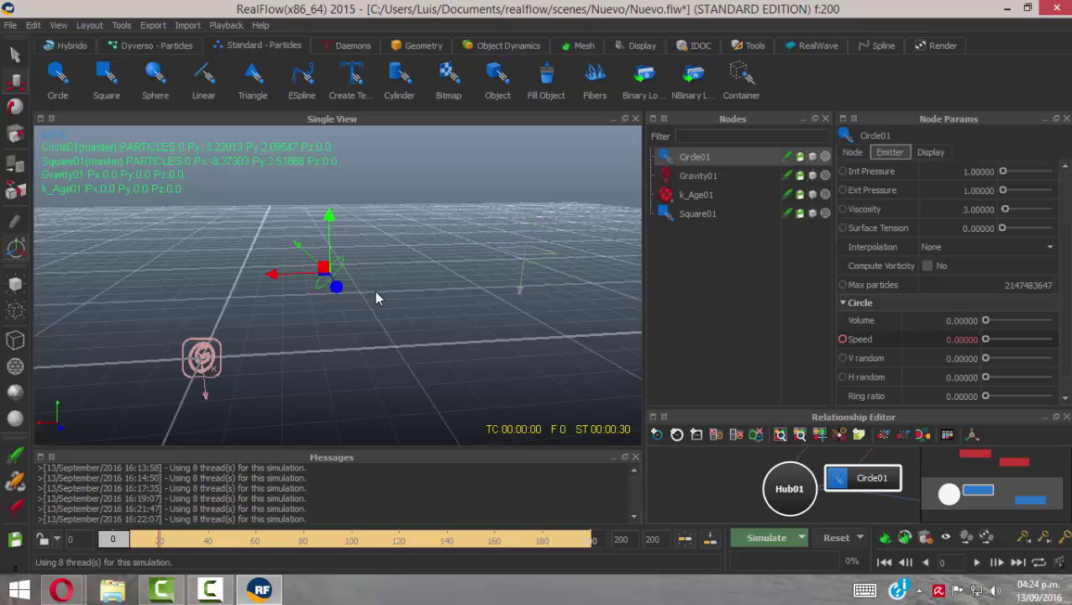
{"action": "left_click", "coordinate": [471, 233]}
{"action": "left_click_drag", "start_coordinate": [305, 210], "coordinate": [553, 318]}
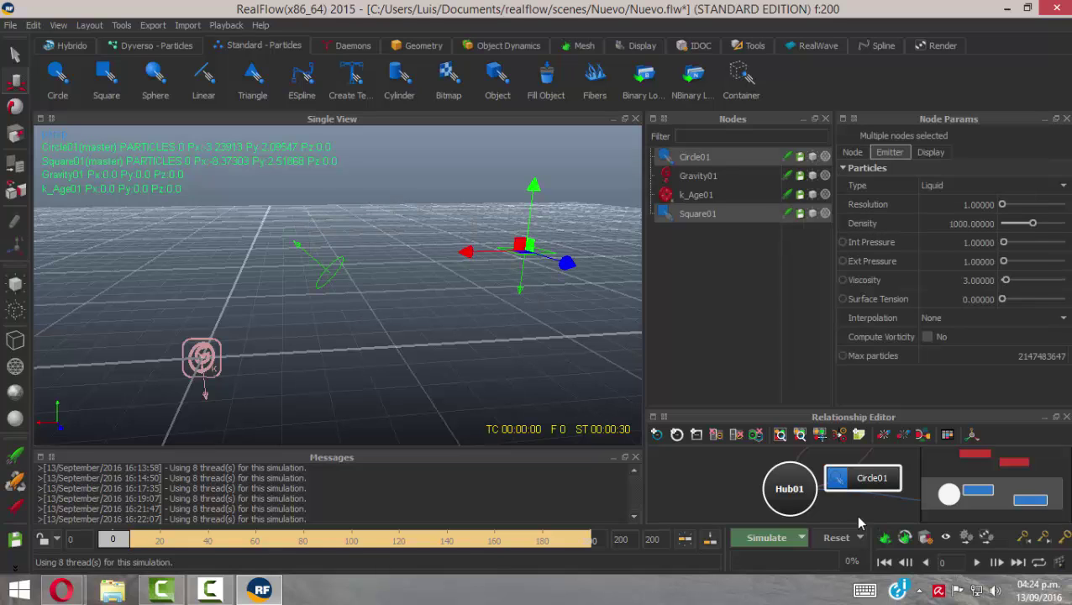
Reset all simulation data and clear the emitter selection
{"action": "left_click", "coordinate": [834, 537]}
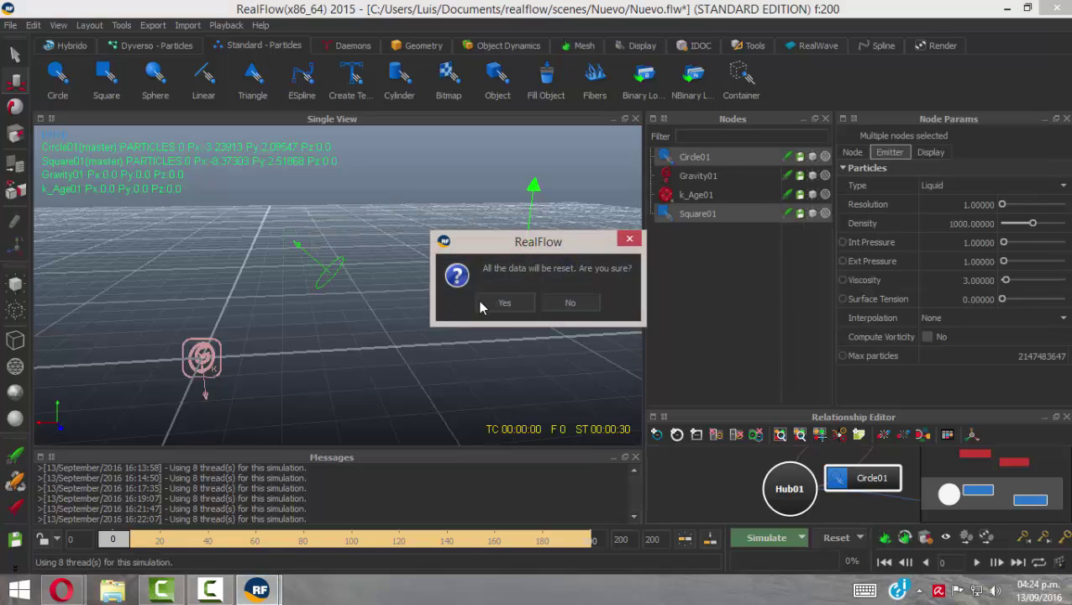
{"action": "left_click", "coordinate": [478, 300]}
{"action": "left_click", "coordinate": [420, 334]}
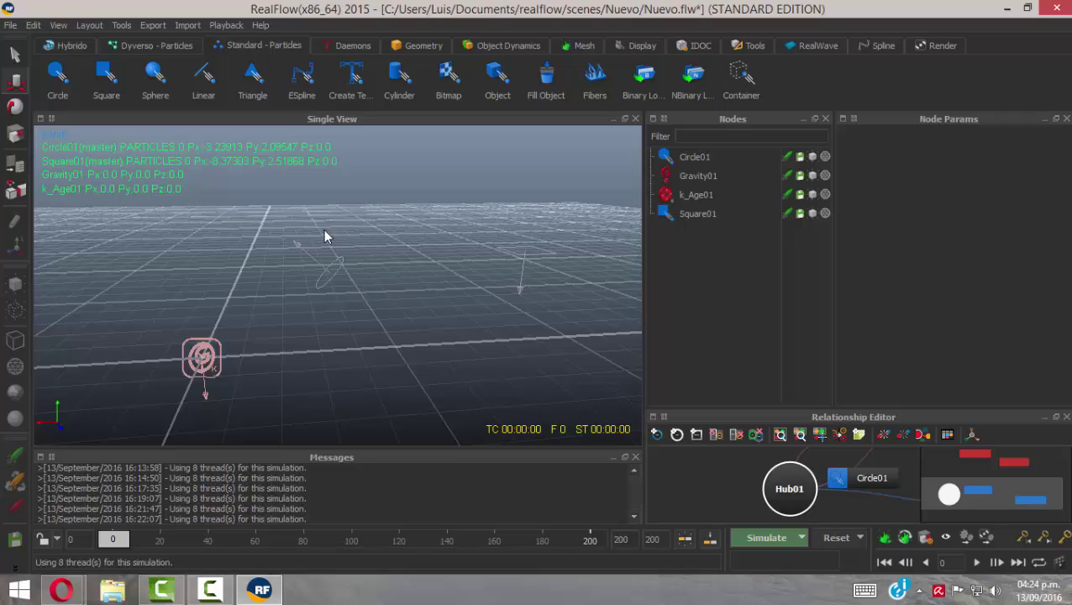
{"action": "left_click_drag", "start_coordinate": [324, 231], "coordinate": [390, 310]}
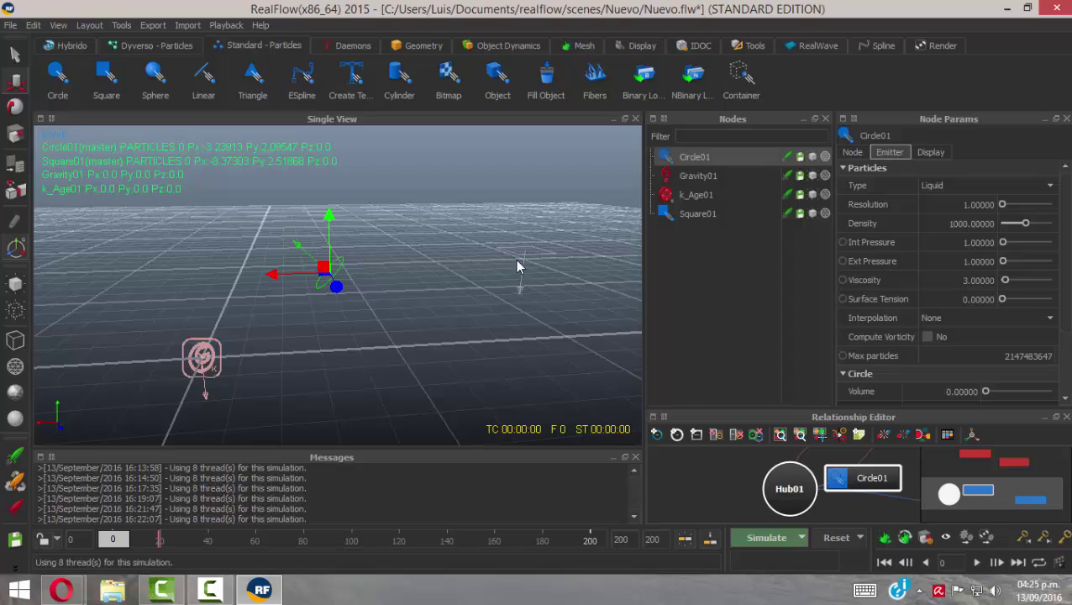
{"action": "left_click", "coordinate": [406, 340]}
{"action": "left_click_drag", "start_coordinate": [272, 208], "coordinate": [420, 317]}
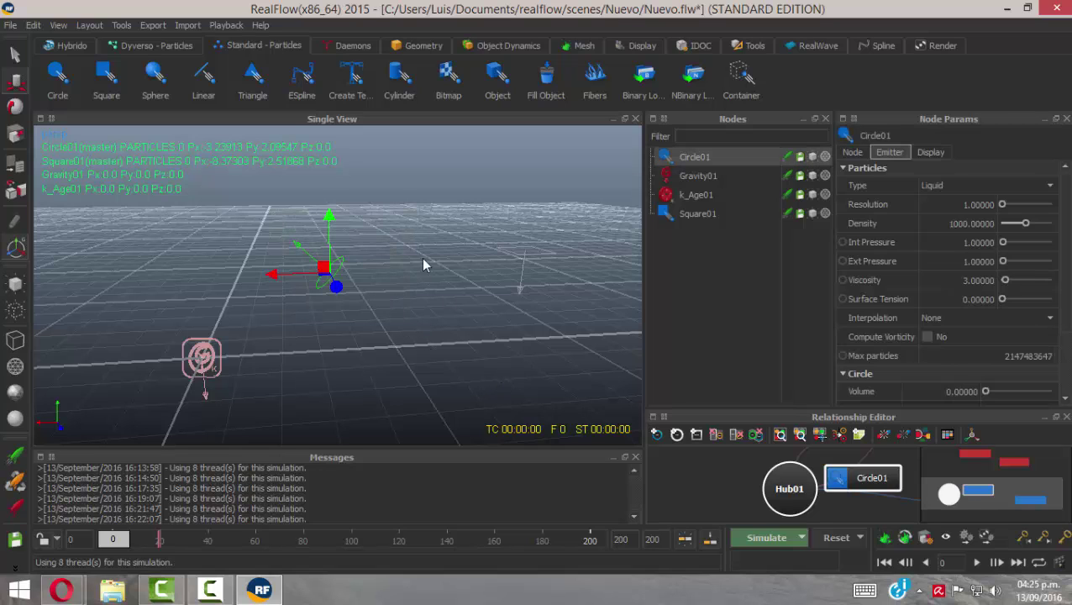
{"action": "left_click", "coordinate": [399, 192]}
Simulate the circle and square emitters together through frame 200
{"action": "left_click", "coordinate": [759, 541]}
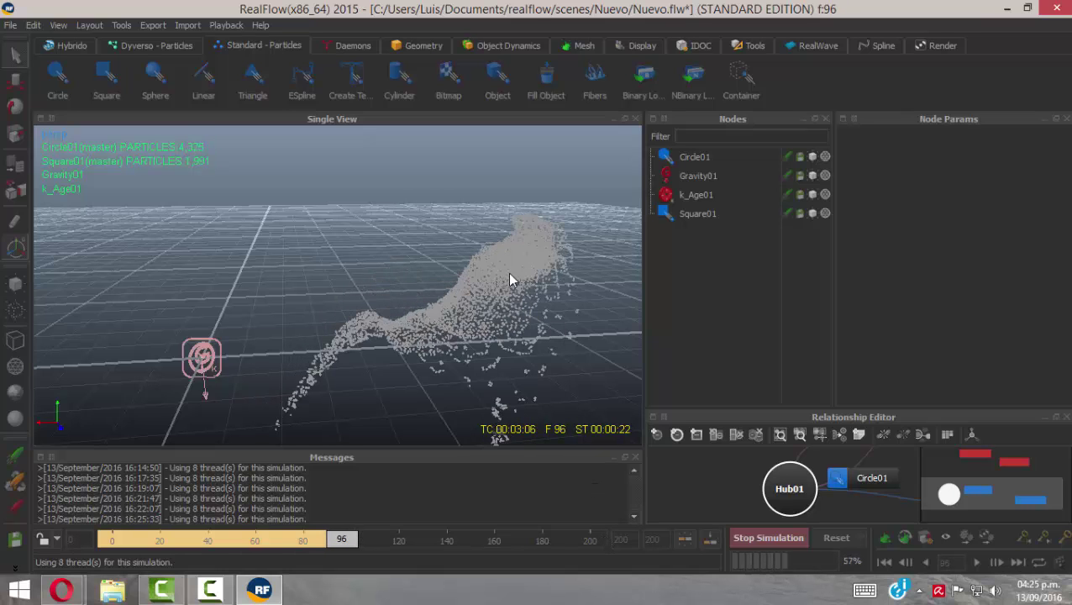
{"action": "left_click_drag", "start_coordinate": [476, 309], "coordinate": [524, 327], "text": "alt"}
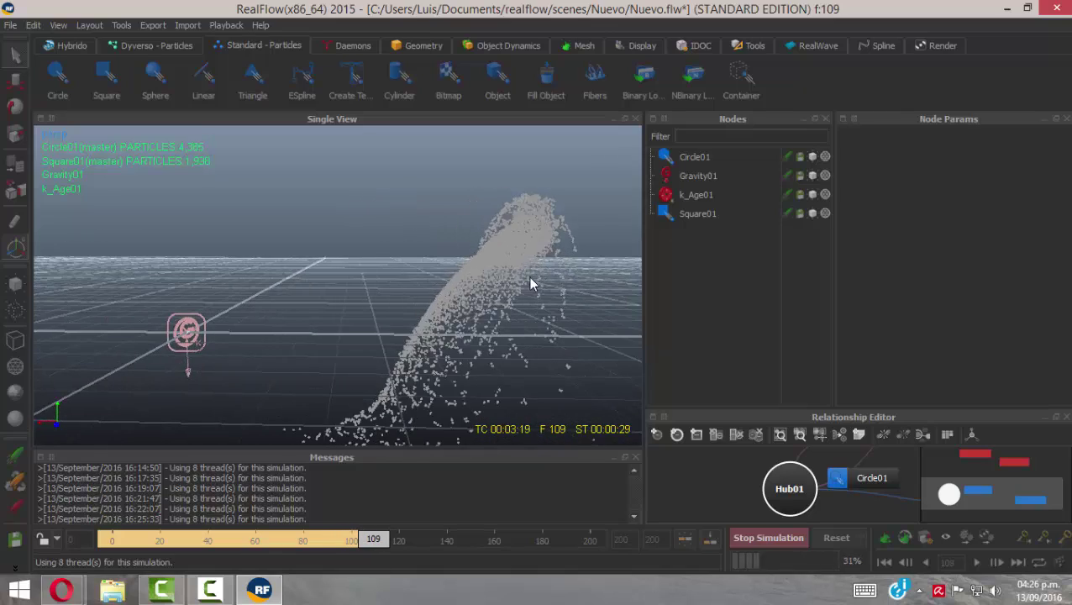
{"action": "left_click_drag", "start_coordinate": [531, 285], "coordinate": [482, 333], "text": "alt"}
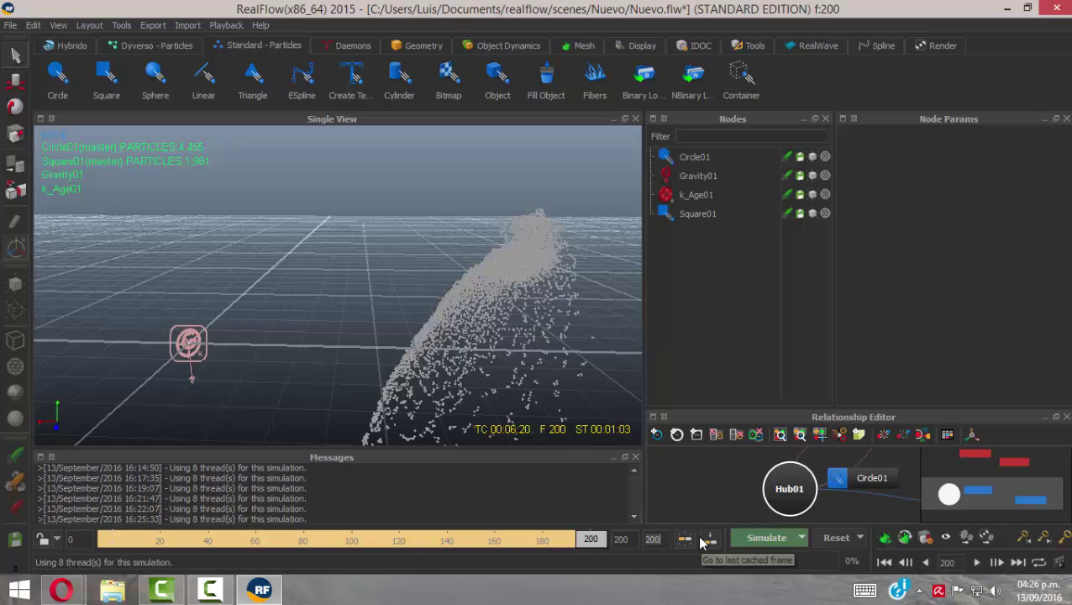
Set the timeline's last frame to 100 and scrub the simulation back to frame 52
{"action": "left_click", "coordinate": [705, 540]}
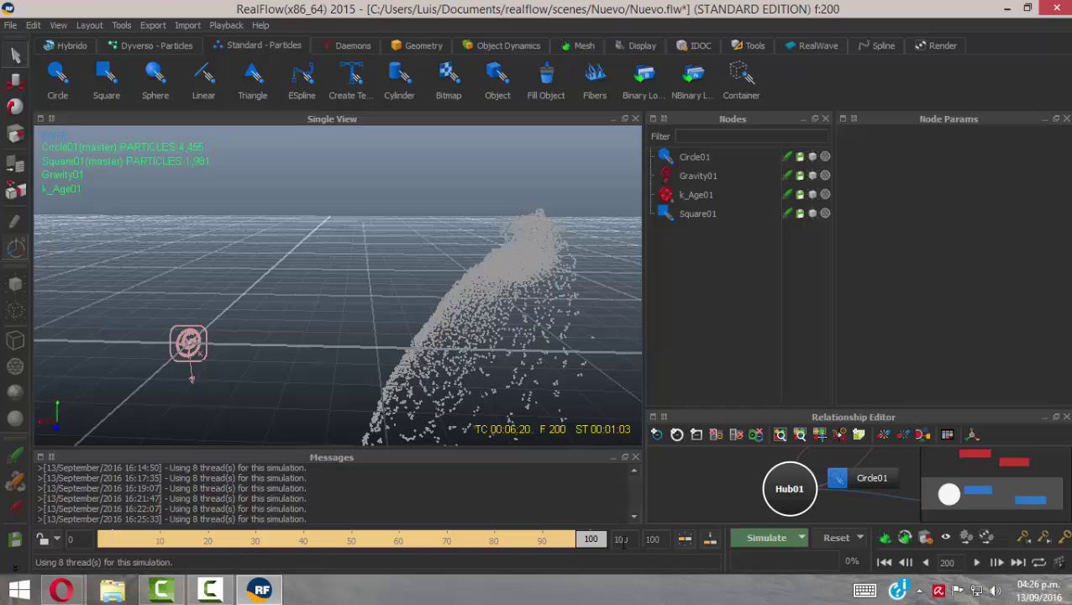
{"action": "left_click_drag", "start_coordinate": [603, 541], "coordinate": [484, 561]}
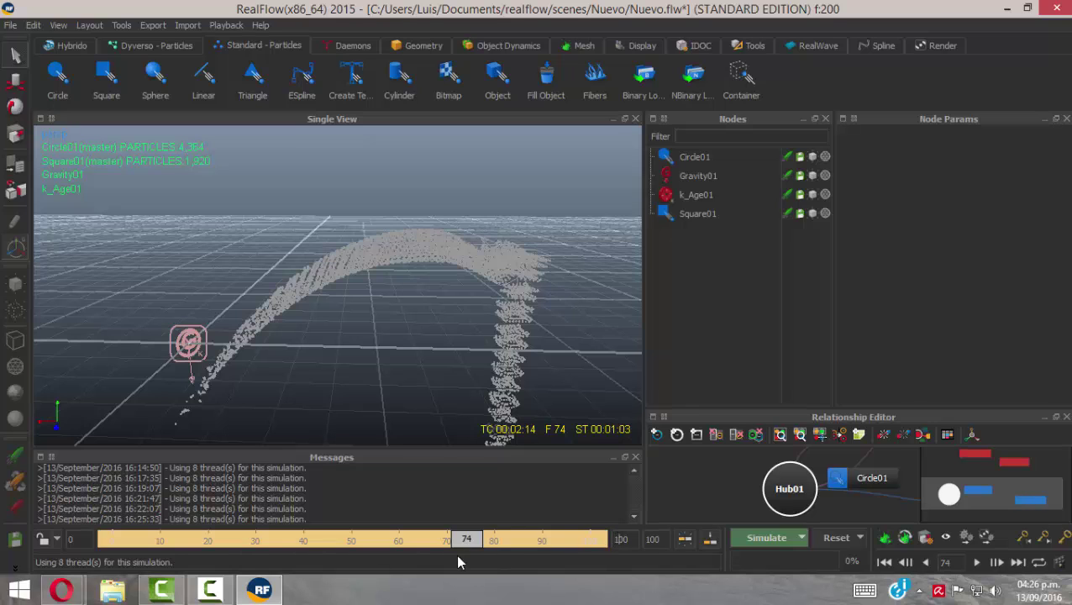
{"action": "left_click_drag", "start_coordinate": [443, 552], "coordinate": [362, 561]}
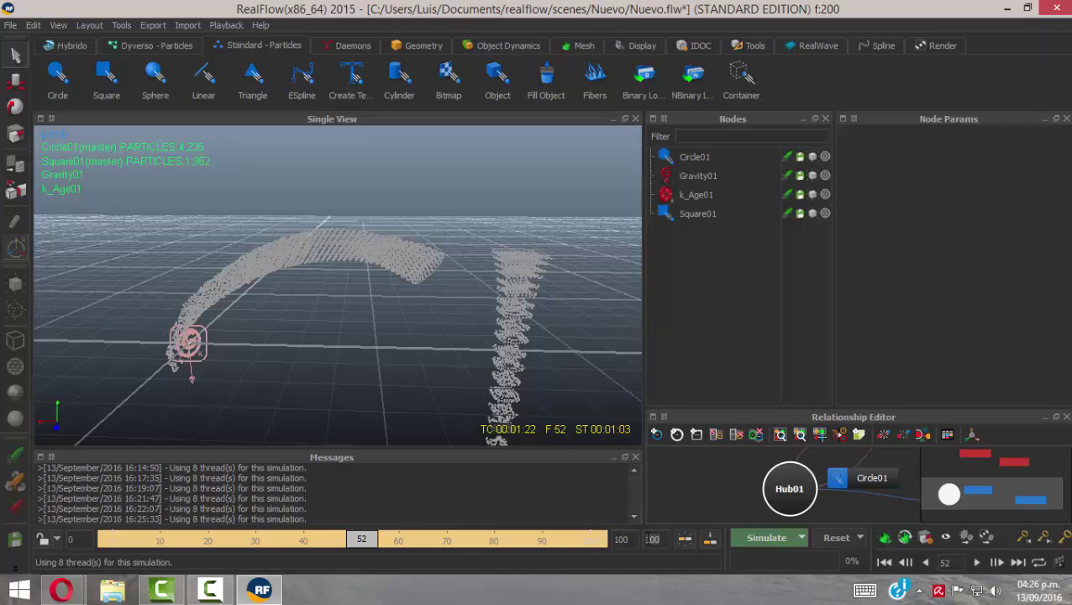
Examine both particle streams in the front and perspective views around frames 40 to 45
{"action": "key", "text": "2"}
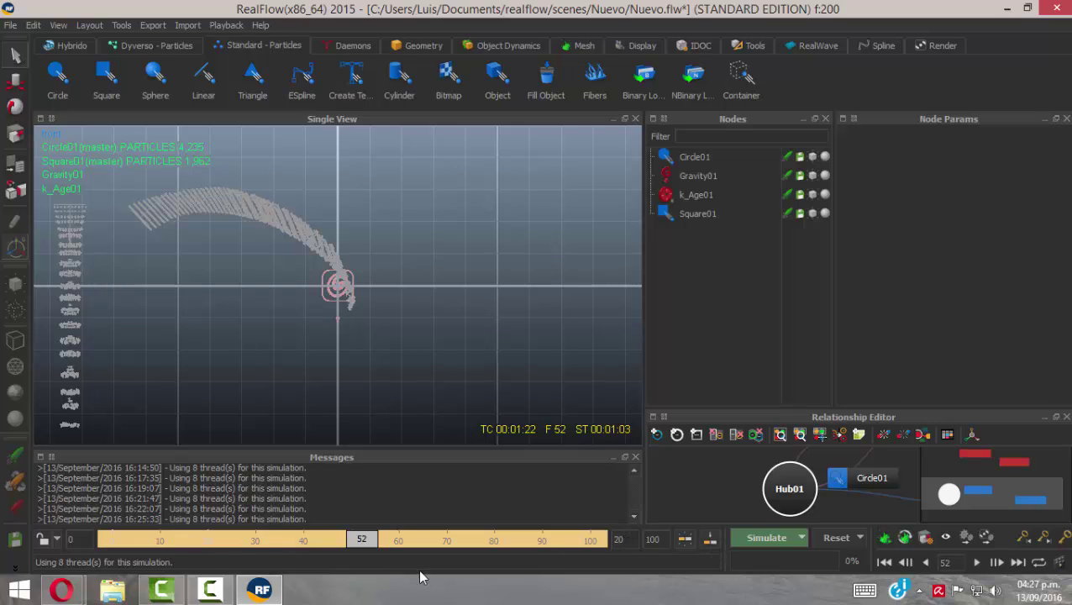
{"action": "left_click_drag", "start_coordinate": [357, 542], "coordinate": [303, 541]}
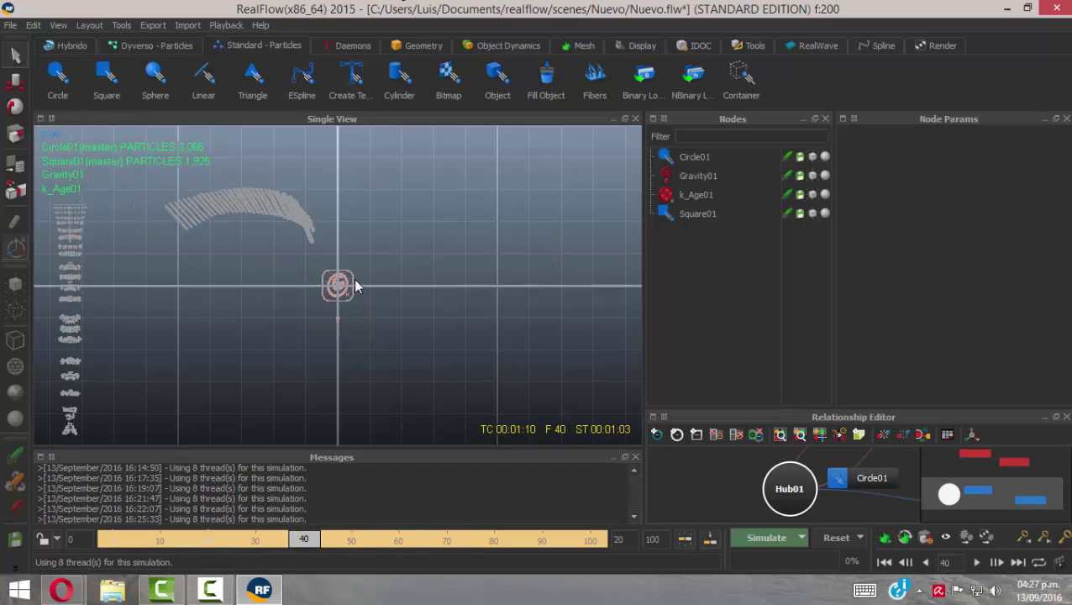
{"action": "key", "text": "4"}
{"action": "mouse_move", "coordinate": [422, 330]}
{"action": "left_mouse_down", "text": "alt"}
{"action": "mouse_move", "coordinate": [472, 317]}
{"action": "mouse_move", "coordinate": [422, 321]}
{"action": "left_mouse_up", "text": "alt"}
{"action": "left_click_drag", "start_coordinate": [310, 543], "coordinate": [330, 546]}
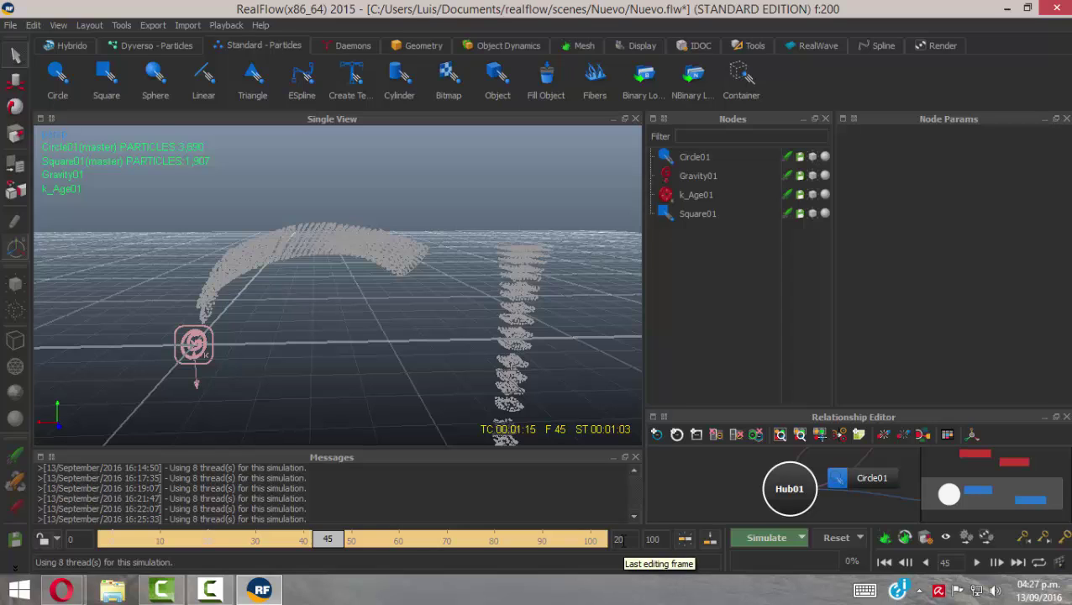
Set the last editing frame to 100
{"action": "double_click", "coordinate": [619, 539]}
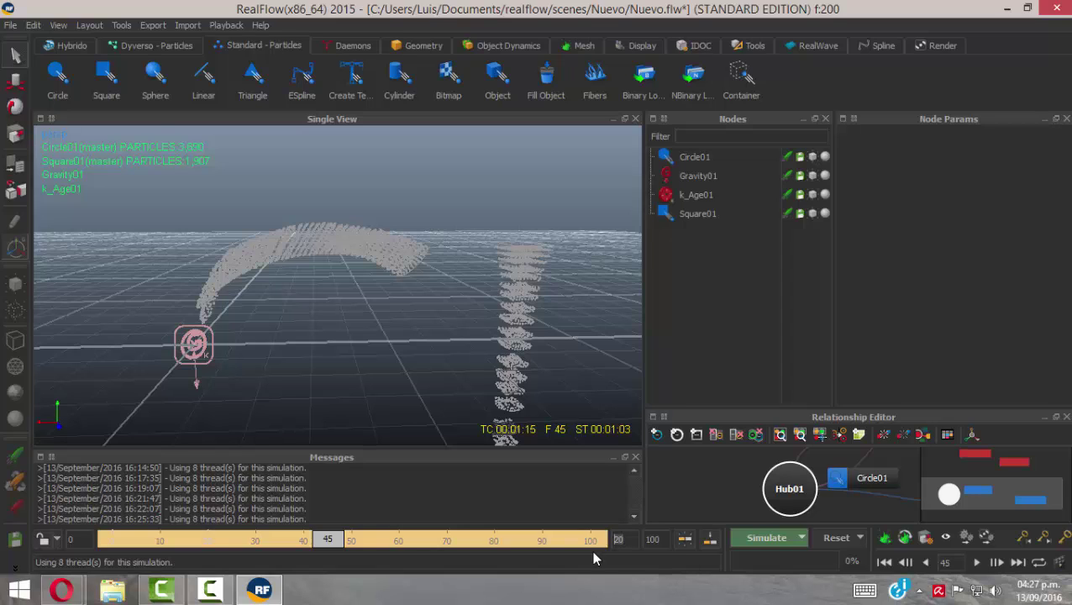
{"action": "mouse_move", "coordinate": [330, 546]}
{"action": "left_mouse_down"}
{"action": "mouse_move", "coordinate": [141, 542]}
{"action": "mouse_move", "coordinate": [345, 542]}
{"action": "mouse_move", "coordinate": [322, 541]}
{"action": "left_mouse_up"}
{"action": "double_click", "coordinate": [653, 538]}
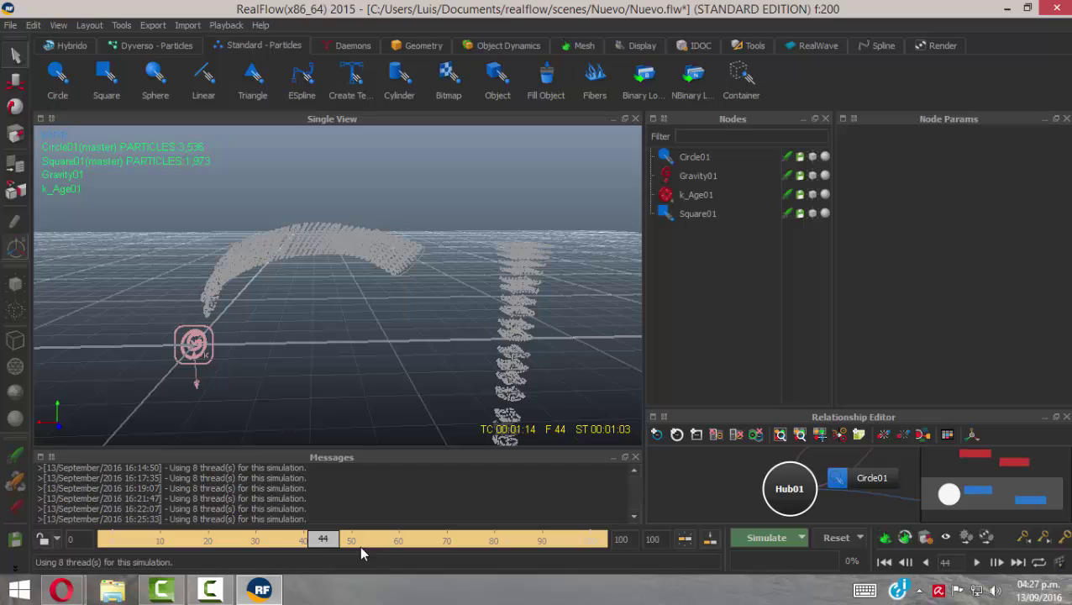
Rewind to frame 0, reset the simulation data and simulate both emitters again over 100 frames
{"action": "left_click_drag", "start_coordinate": [323, 542], "coordinate": [112, 542]}
{"action": "left_click", "coordinate": [837, 537]}
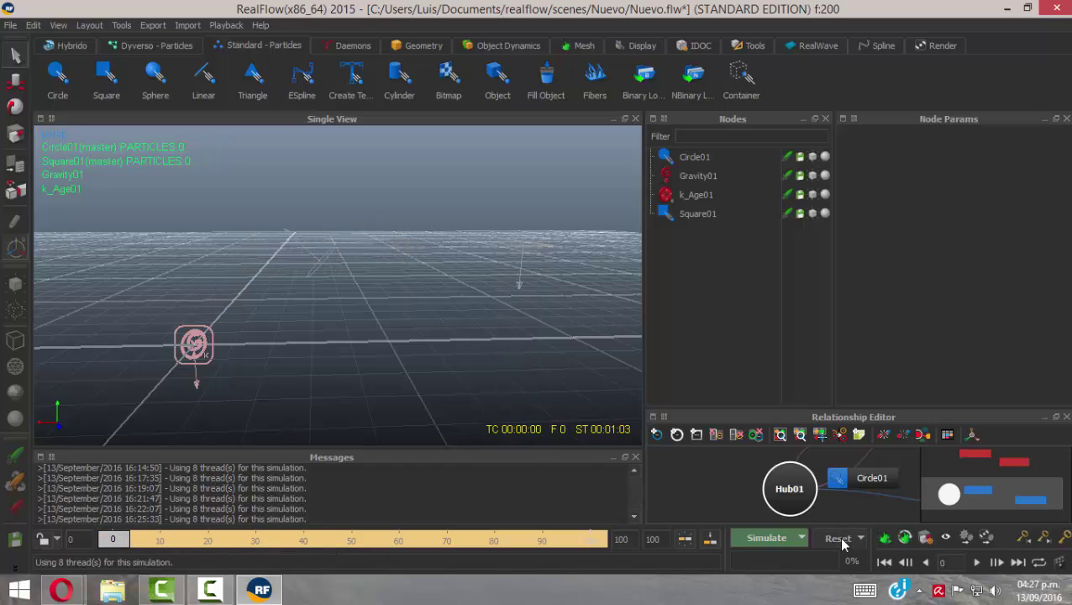
{"action": "left_click", "coordinate": [502, 304]}
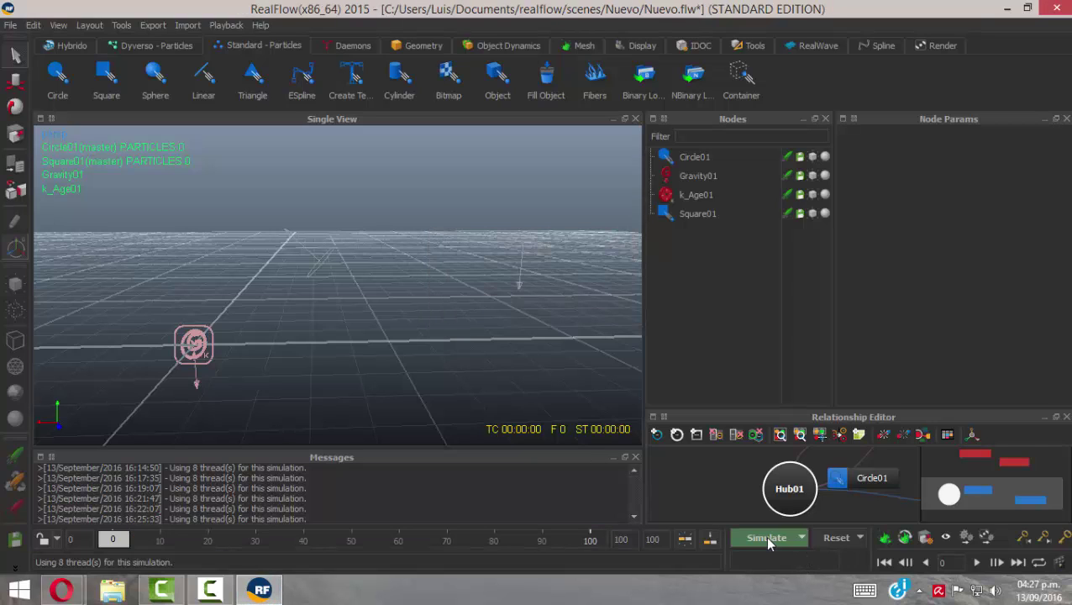
{"action": "left_click", "coordinate": [765, 544]}
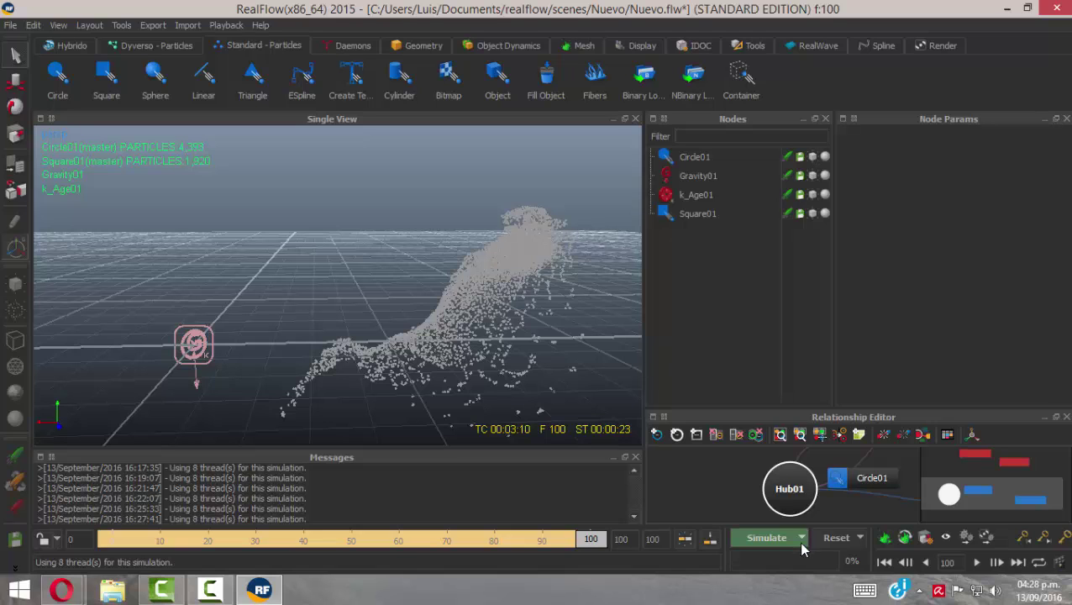
Switch the Circle01 emitter to the cached state and scrub to frame 23
{"action": "left_click_drag", "start_coordinate": [586, 539], "coordinate": [250, 534]}
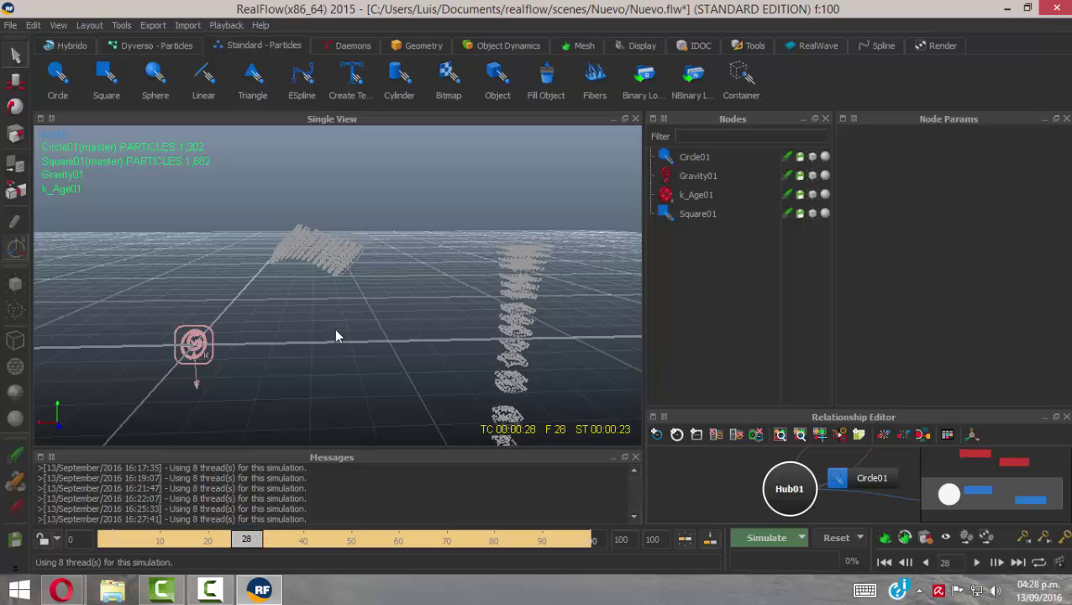
{"action": "left_click", "coordinate": [683, 161]}
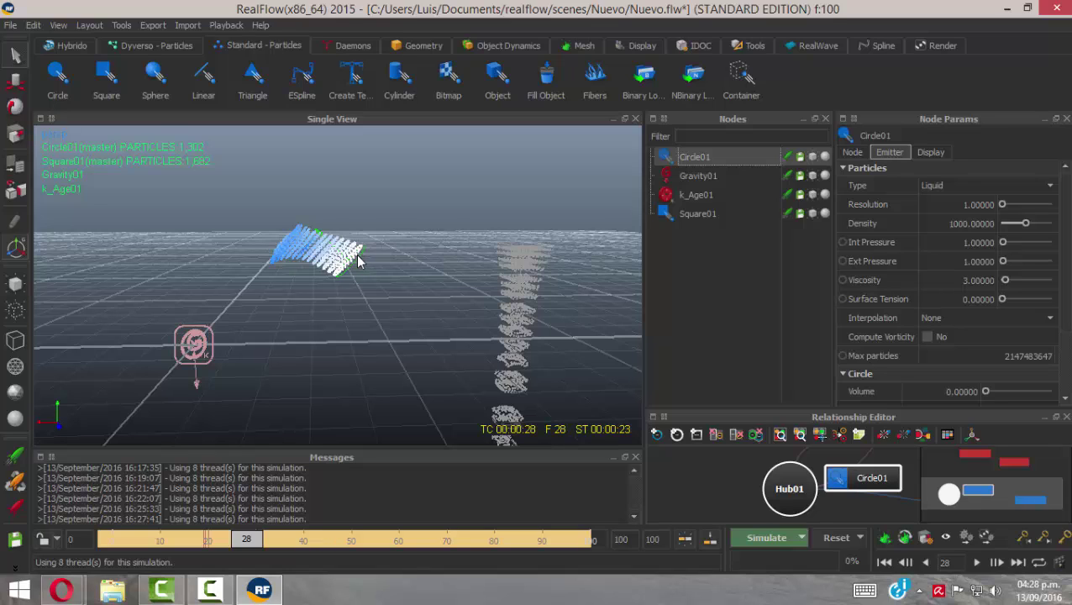
{"action": "left_click", "coordinate": [17, 485]}
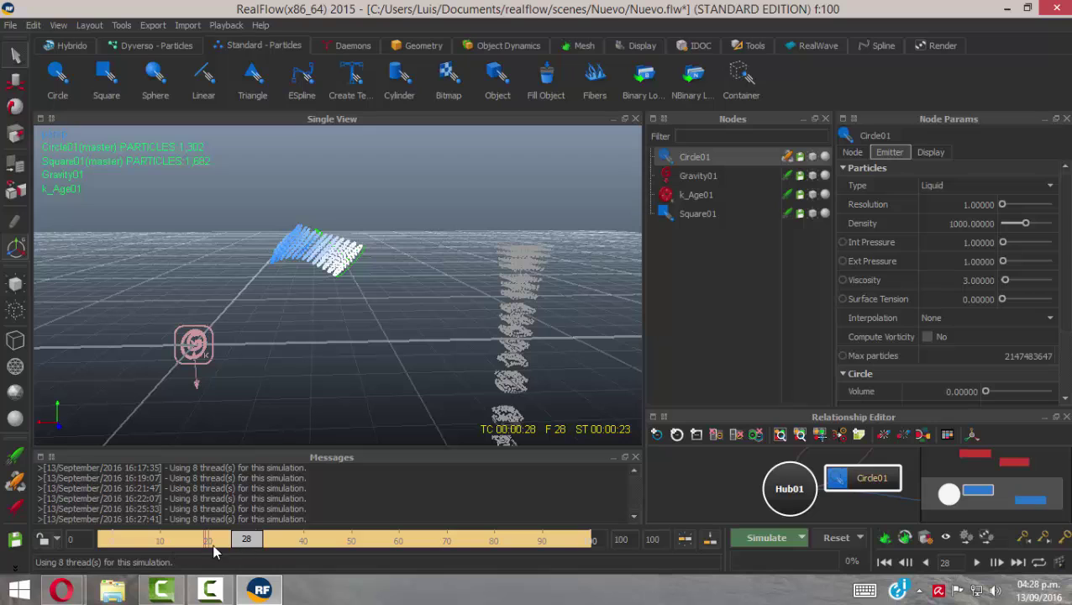
{"action": "mouse_move", "coordinate": [252, 543]}
{"action": "left_mouse_down"}
{"action": "mouse_move", "coordinate": [121, 543]}
{"action": "mouse_move", "coordinate": [379, 546]}
{"action": "mouse_move", "coordinate": [164, 546]}
{"action": "mouse_move", "coordinate": [238, 547]}
{"action": "left_mouse_up"}
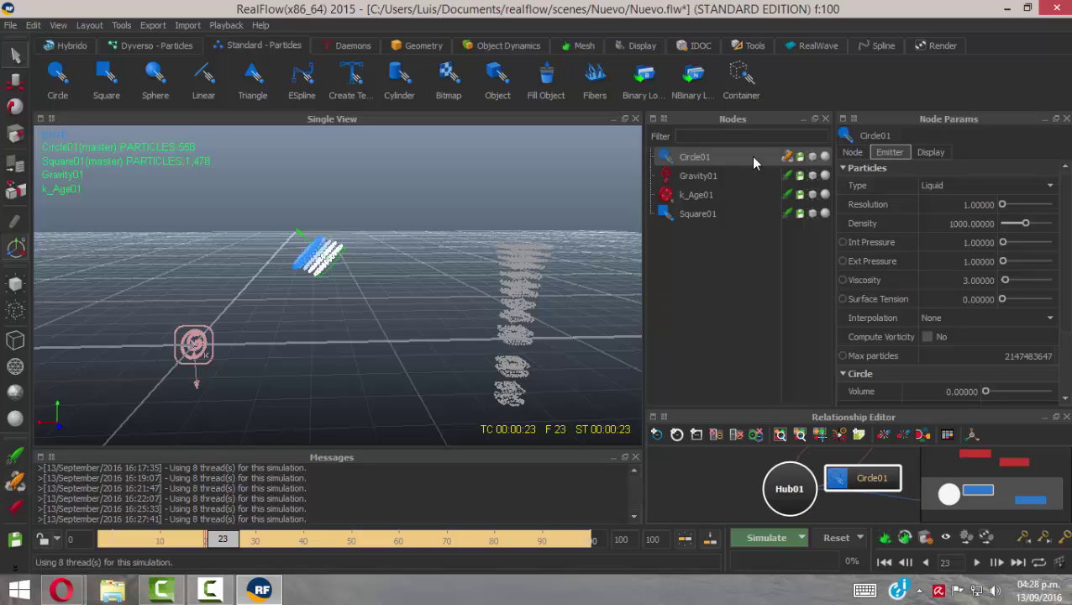
Cycle Circle01's simulation state through inactive and active, ending on cached
{"action": "left_click", "coordinate": [786, 158]}
{"action": "left_click", "coordinate": [787, 158]}
{"action": "left_click", "coordinate": [787, 158]}
{"action": "left_click", "coordinate": [787, 158]}
{"action": "left_click", "coordinate": [787, 158]}
{"action": "left_click", "coordinate": [787, 158]}
{"action": "left_click", "coordinate": [788, 157]}
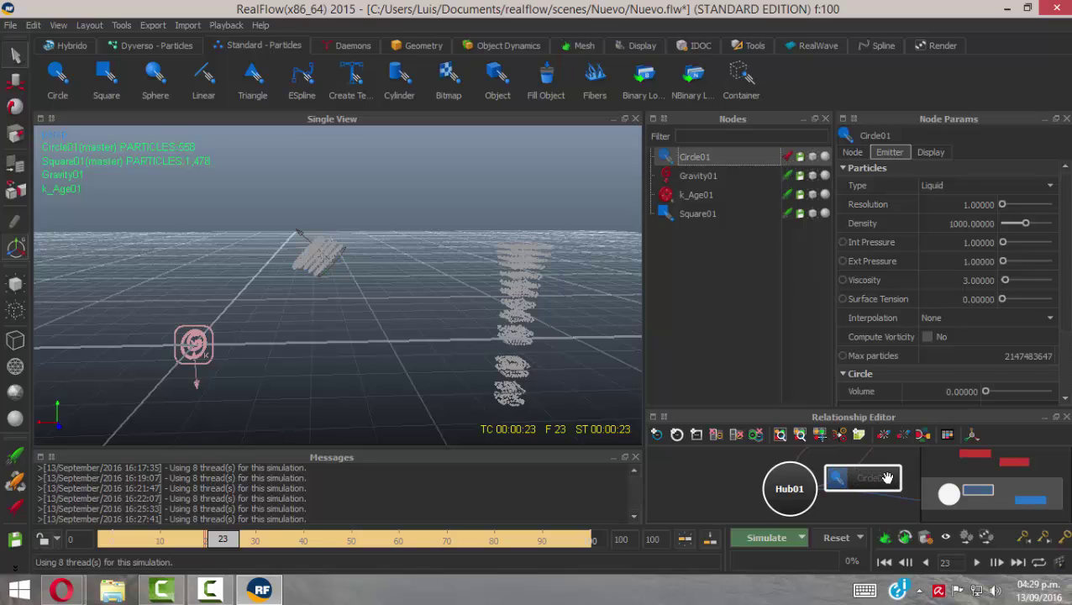
{"action": "left_click", "coordinate": [787, 157]}
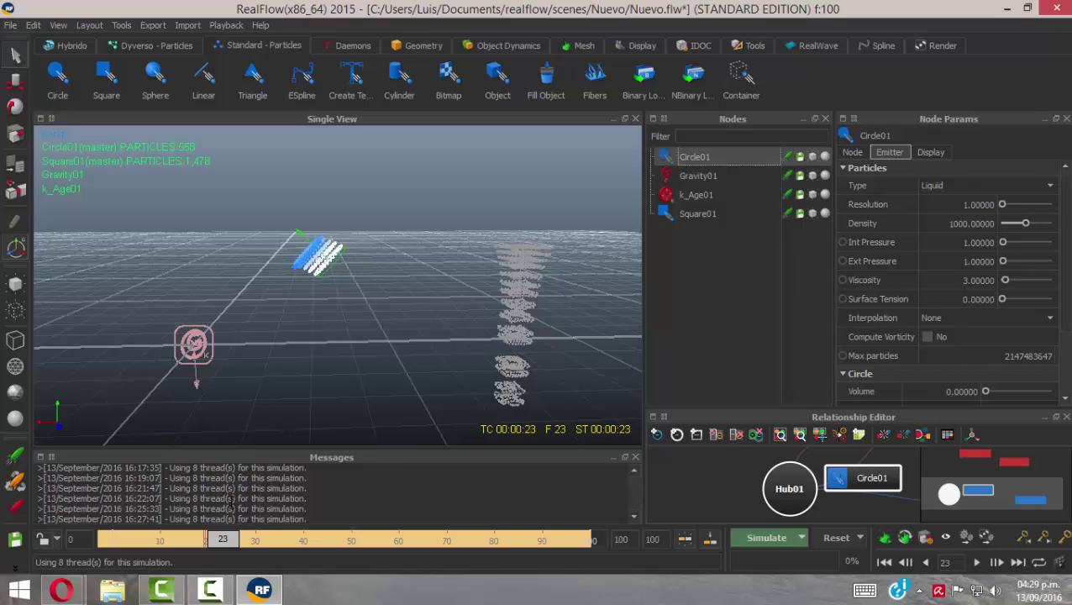
{"action": "left_click", "coordinate": [787, 156]}
Select the Square01 emitter and add a Vortex daemon to the scene
{"action": "left_click", "coordinate": [521, 247]}
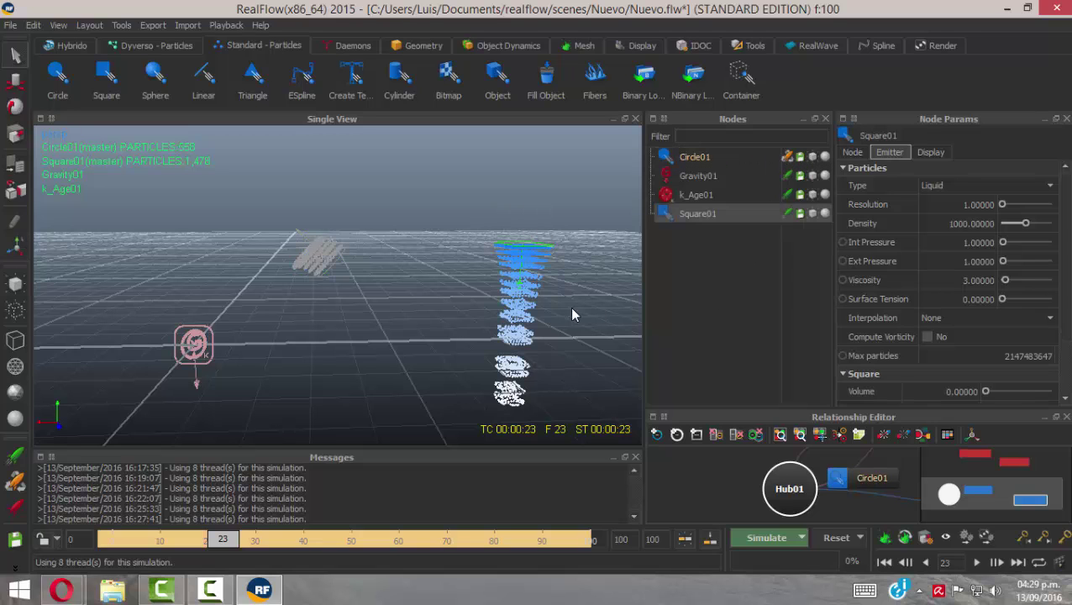
{"action": "middle_click_drag", "start_coordinate": [511, 308], "coordinate": [399, 307], "text": "alt"}
{"action": "left_click_drag", "start_coordinate": [508, 265], "coordinate": [511, 296], "text": "alt"}
{"action": "middle_click_drag", "start_coordinate": [511, 302], "coordinate": [378, 302], "text": "alt"}
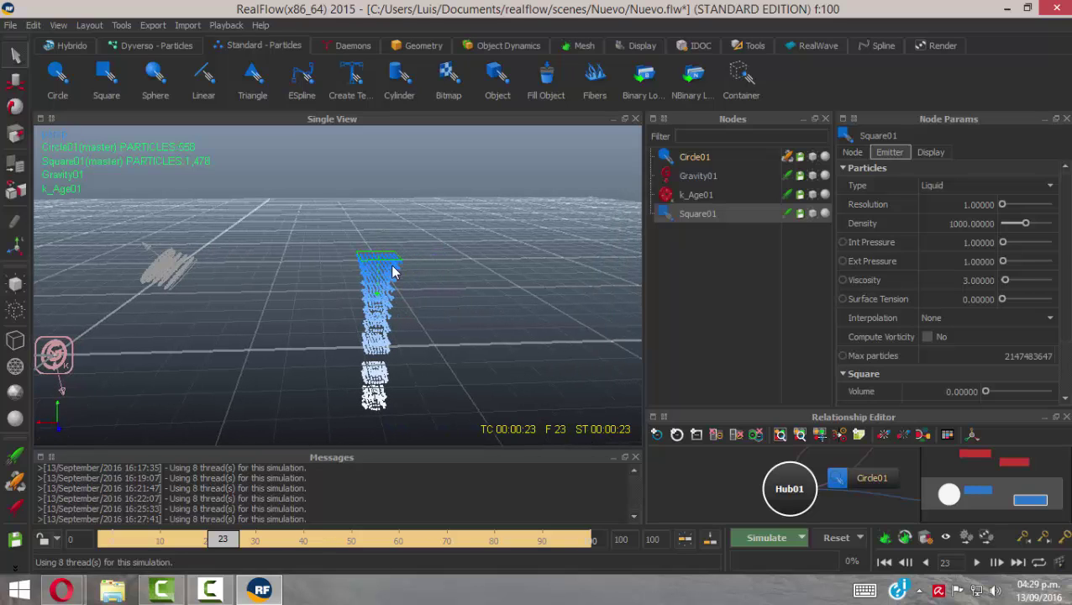
{"action": "middle_click_drag", "start_coordinate": [521, 343], "coordinate": [383, 339], "text": "alt"}
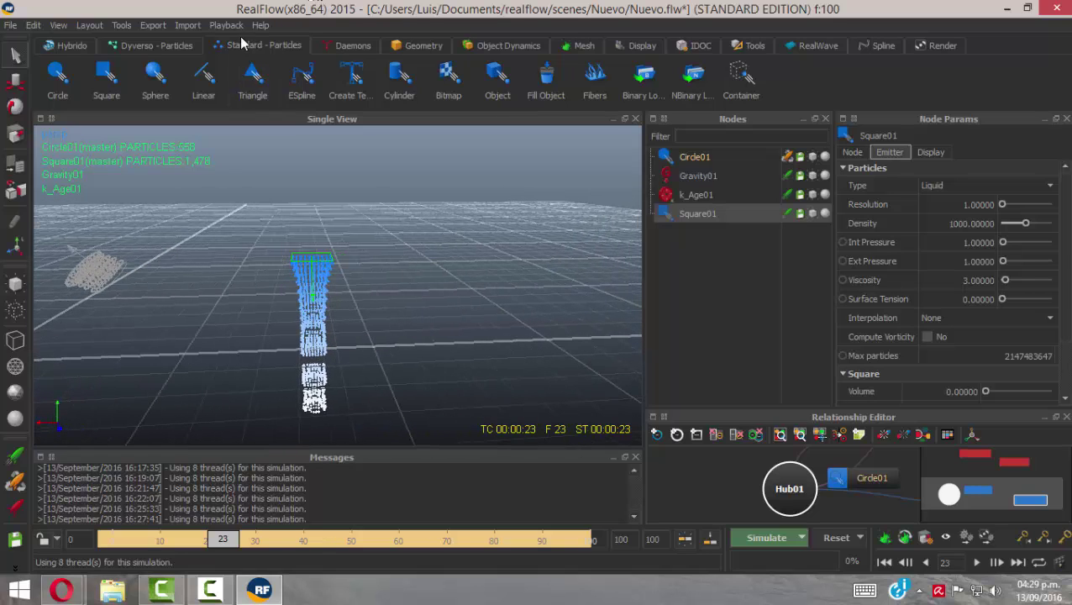
{"action": "left_click", "coordinate": [353, 48]}
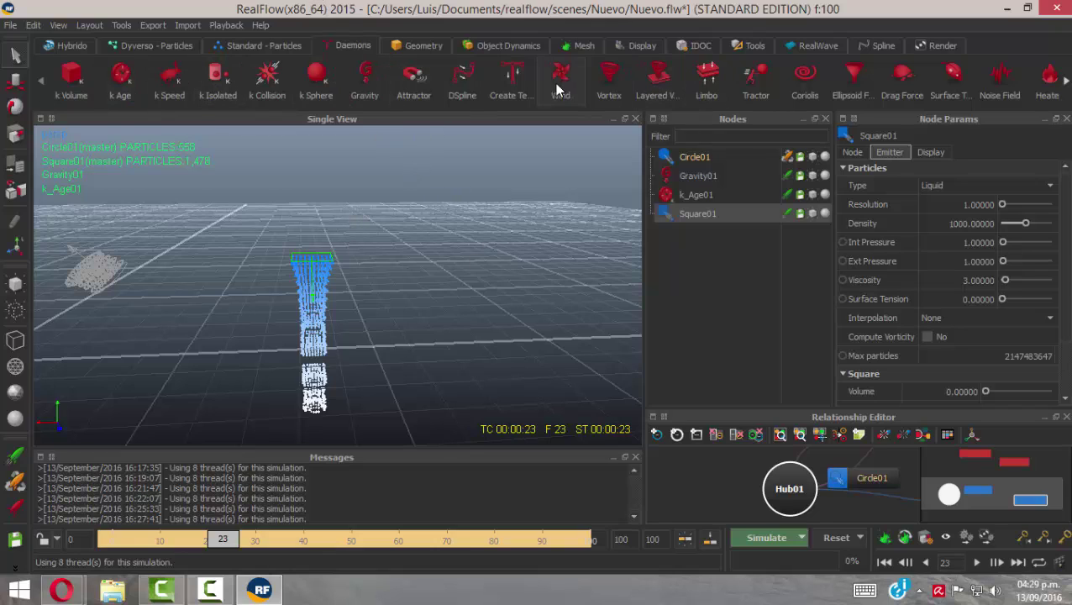
{"action": "left_click", "coordinate": [611, 78]}
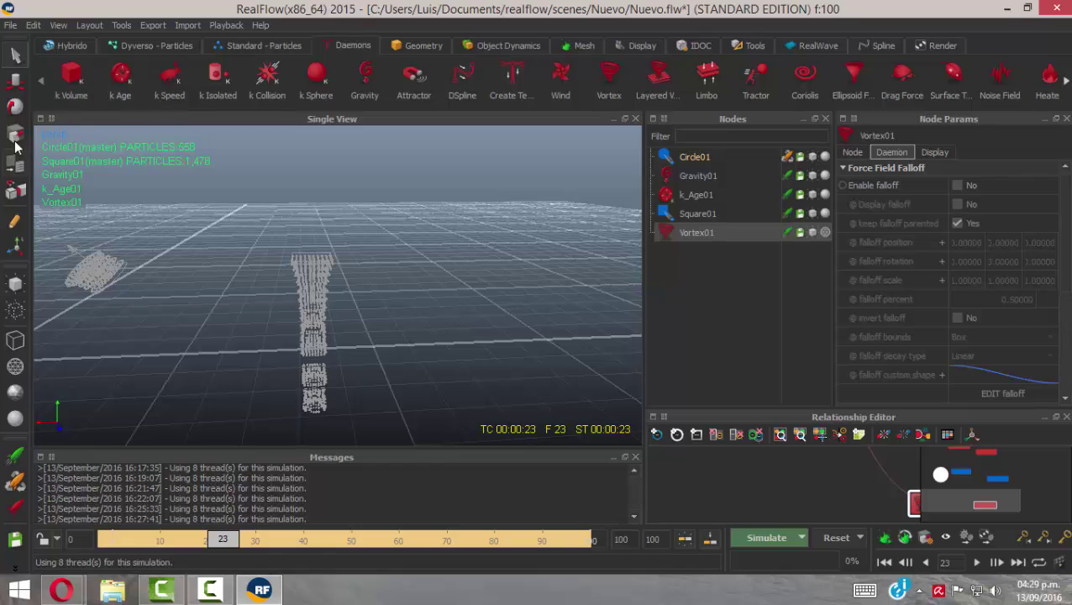
Move the Vortex daemon along the X axis past the square emitter's stream, to about X -10.60
{"action": "left_click_drag", "start_coordinate": [424, 317], "coordinate": [185, 326], "text": "alt"}
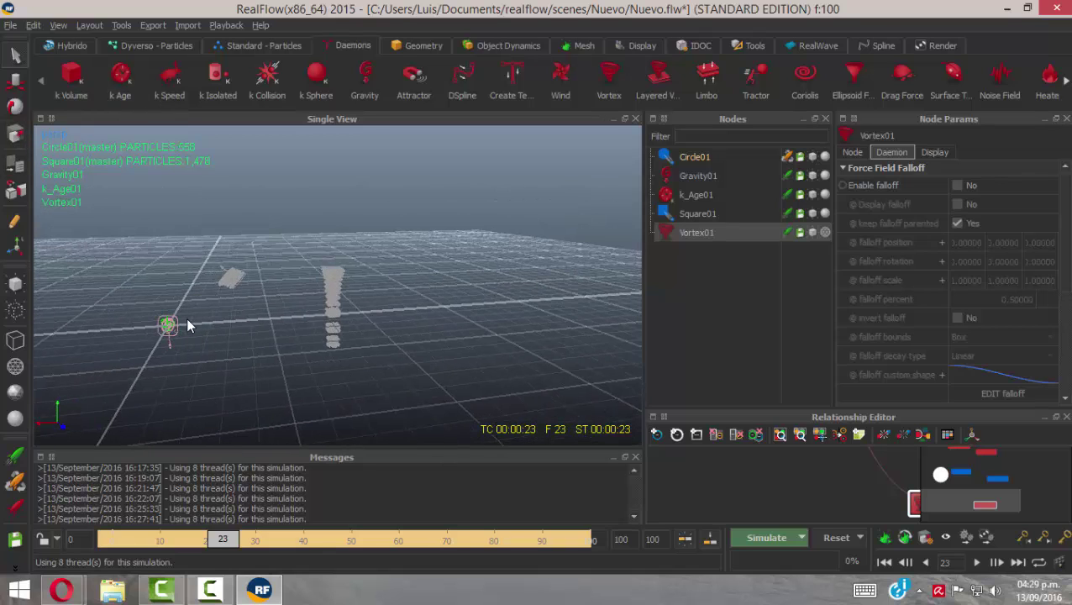
{"action": "key", "text": "w"}
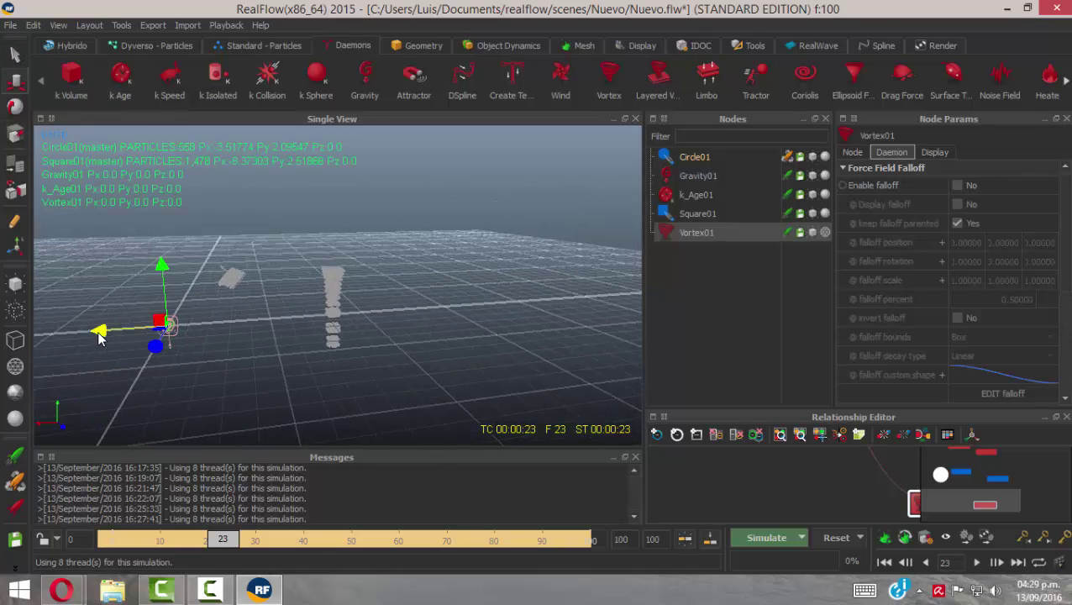
{"action": "left_click_drag", "start_coordinate": [103, 334], "coordinate": [316, 343]}
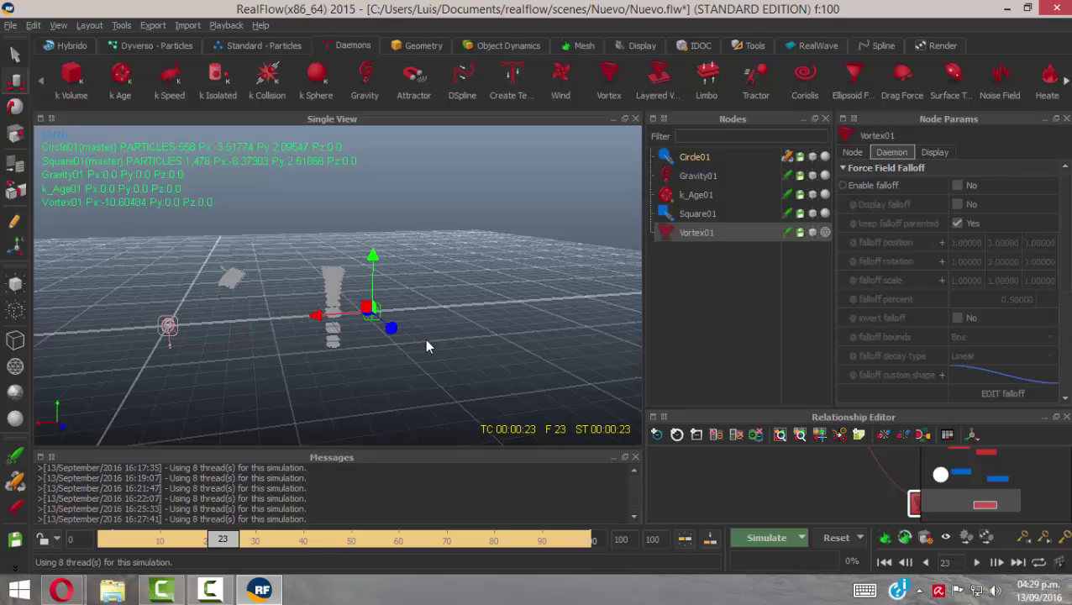
Close the Relationship Editor to make room for the Vortex daemon's parameters
{"action": "left_click_drag", "start_coordinate": [426, 340], "coordinate": [330, 264], "text": "alt"}
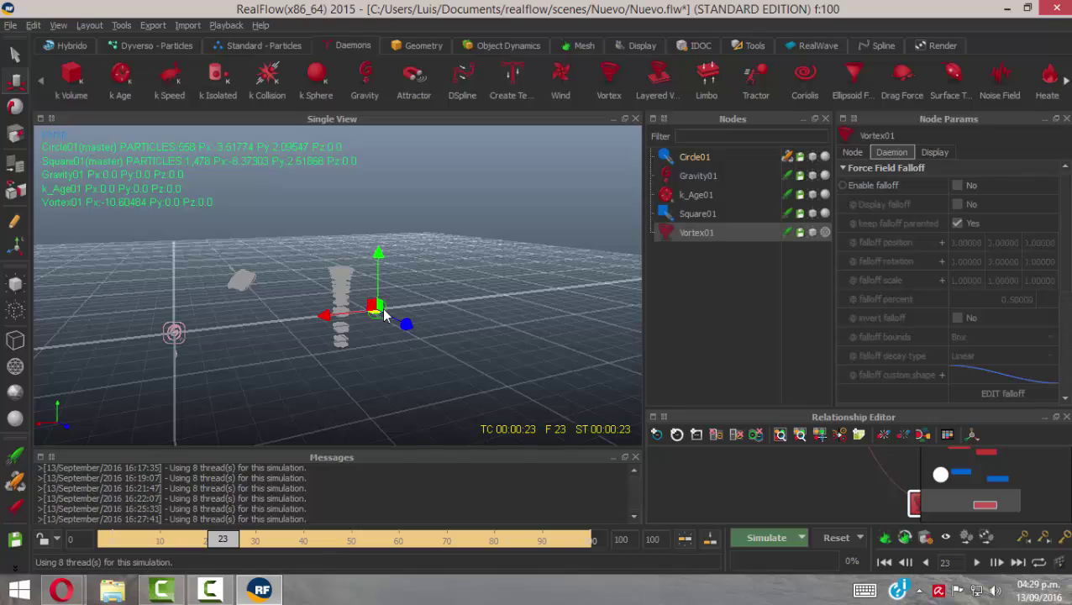
{"action": "middle_click_drag", "start_coordinate": [383, 311], "coordinate": [281, 336], "text": "alt"}
{"action": "right_click_drag", "start_coordinate": [342, 301], "coordinate": [389, 303], "text": "alt"}
{"action": "middle_click_drag", "start_coordinate": [395, 313], "coordinate": [439, 252], "text": "alt"}
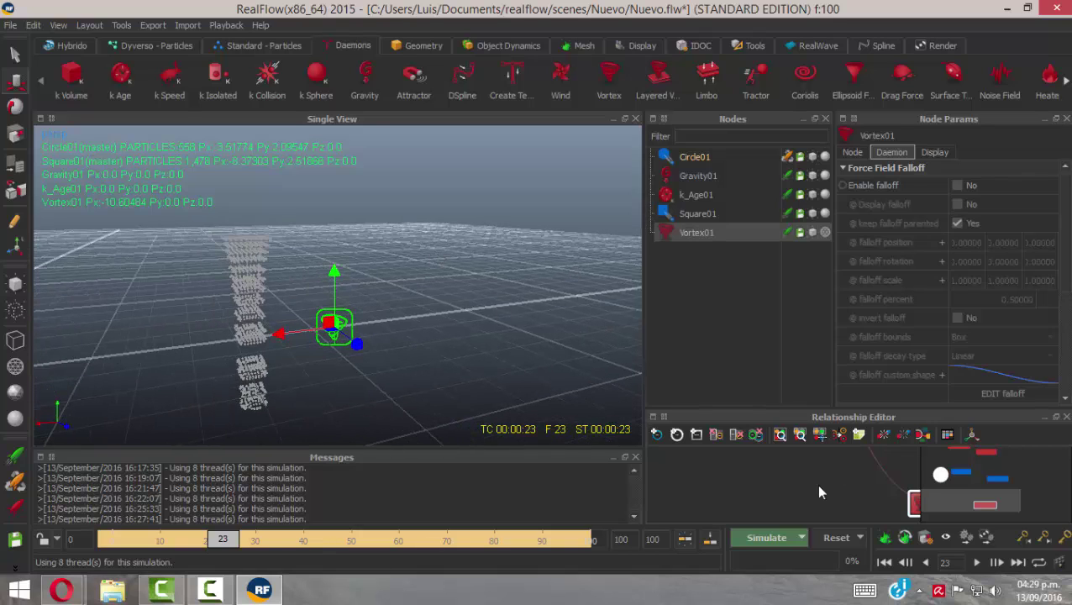
{"action": "left_click", "coordinate": [1066, 416]}
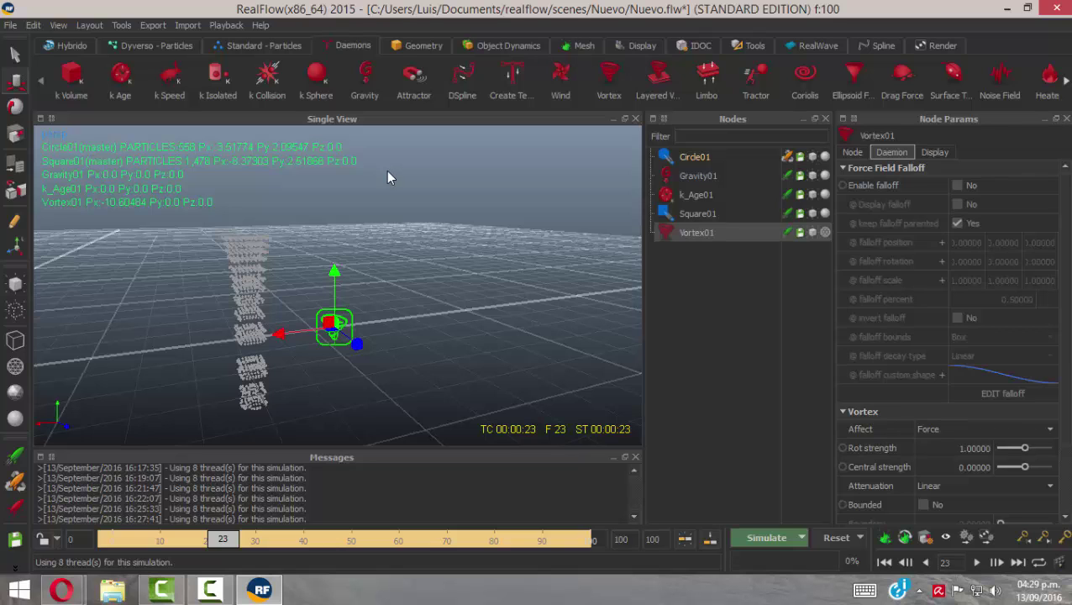
Open the Relationship Editor and space out the Vortex01, Square01 and Circle01 nodes around Hub01
{"action": "key", "text": "F5"}
{"action": "left_click_drag", "start_coordinate": [654, 153], "coordinate": [891, 25]}
{"action": "left_click_drag", "start_coordinate": [1019, 273], "coordinate": [1054, 515]}
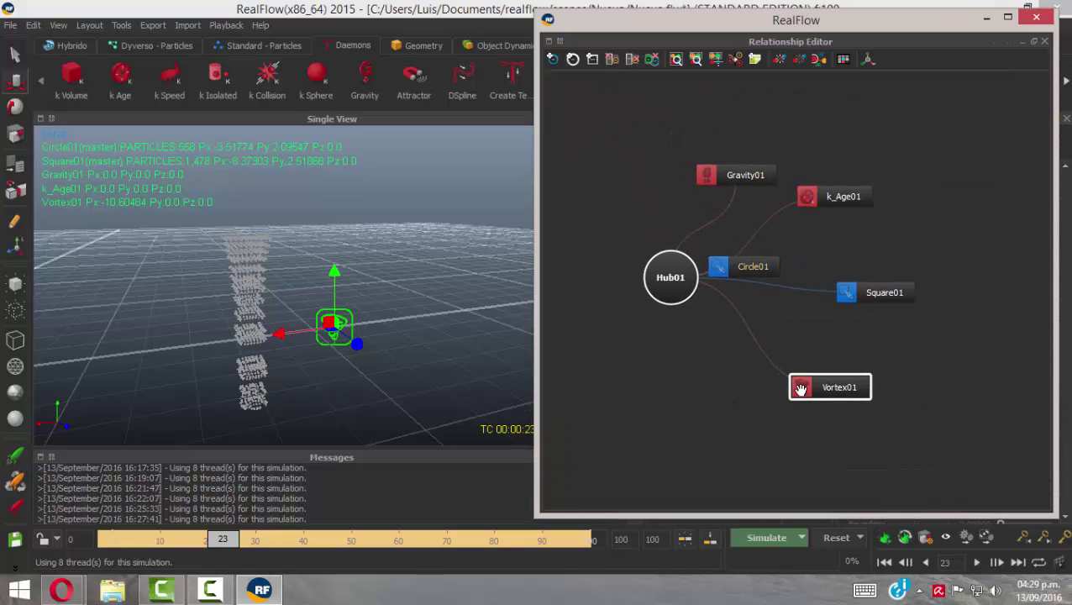
{"action": "left_click_drag", "start_coordinate": [801, 388], "coordinate": [704, 386]}
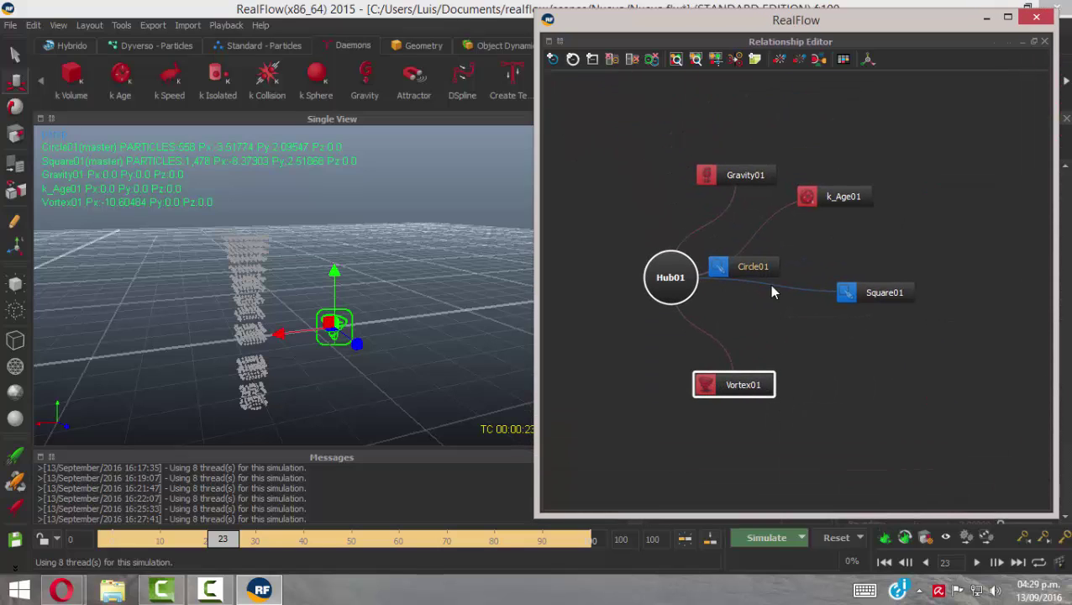
{"action": "left_click_drag", "start_coordinate": [848, 293], "coordinate": [838, 338]}
{"action": "left_click_drag", "start_coordinate": [754, 268], "coordinate": [857, 273]}
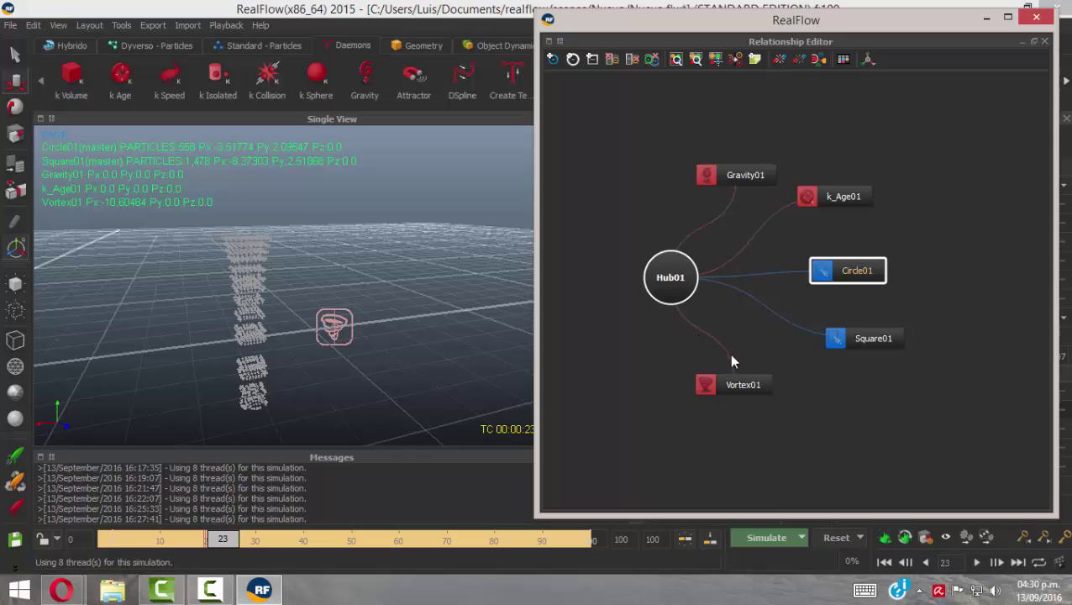
Cut the connection between Hub01 and Vortex01 and arrange Vortex01 and Square01 close together
{"action": "left_click_drag", "start_coordinate": [731, 361], "coordinate": [645, 402]}
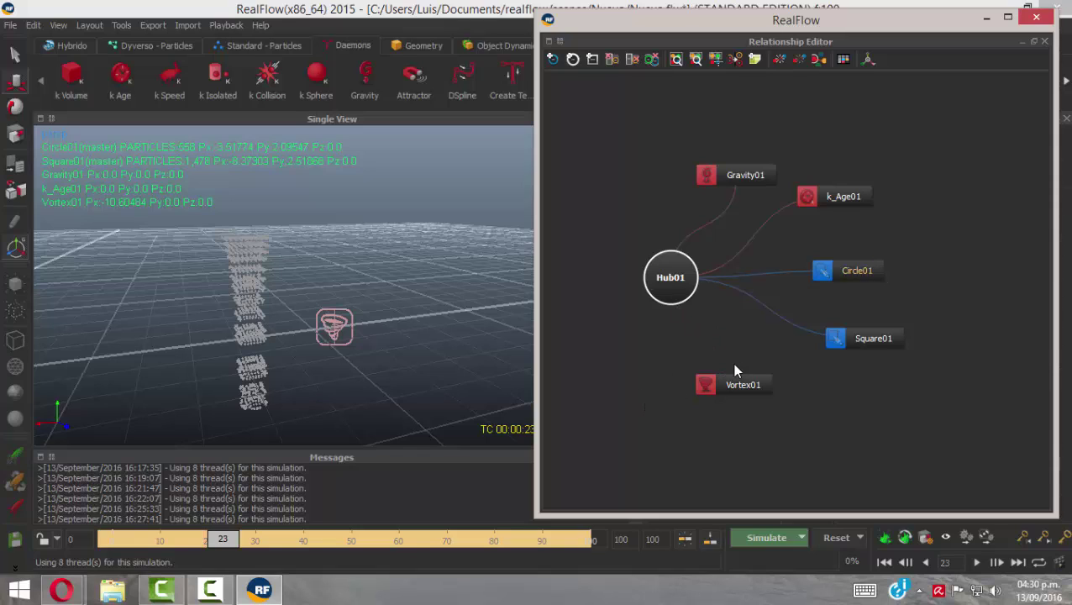
{"action": "left_click_drag", "start_coordinate": [748, 385], "coordinate": [788, 419]}
{"action": "left_click_drag", "start_coordinate": [858, 344], "coordinate": [768, 368]}
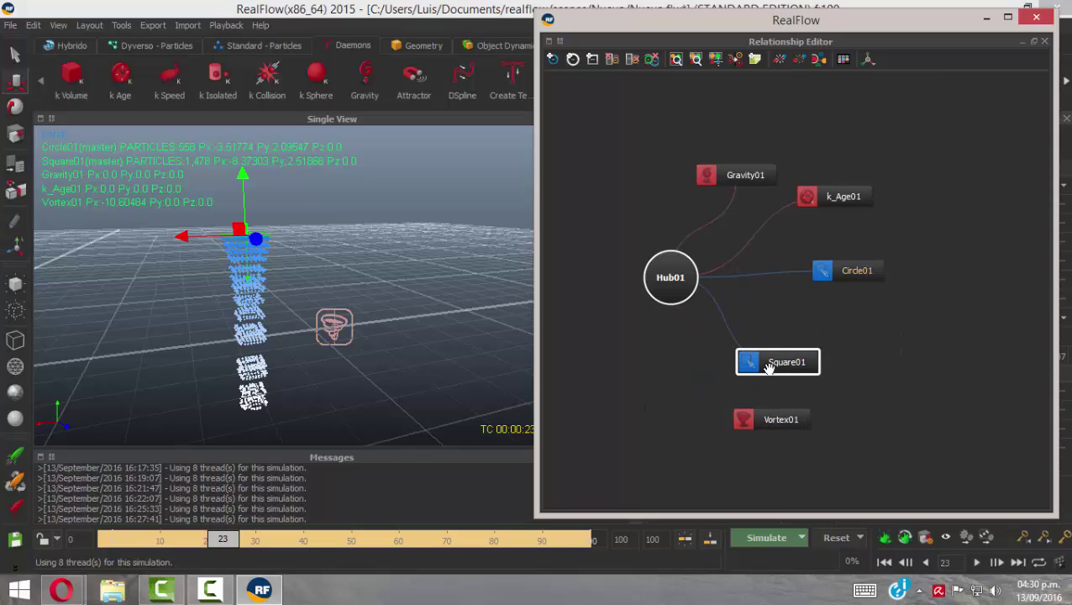
Link Vortex01 directly to Square01, align the two nodes vertically and minimize the Relationship Editor
{"action": "left_click_drag", "start_coordinate": [779, 422], "coordinate": [827, 347]}
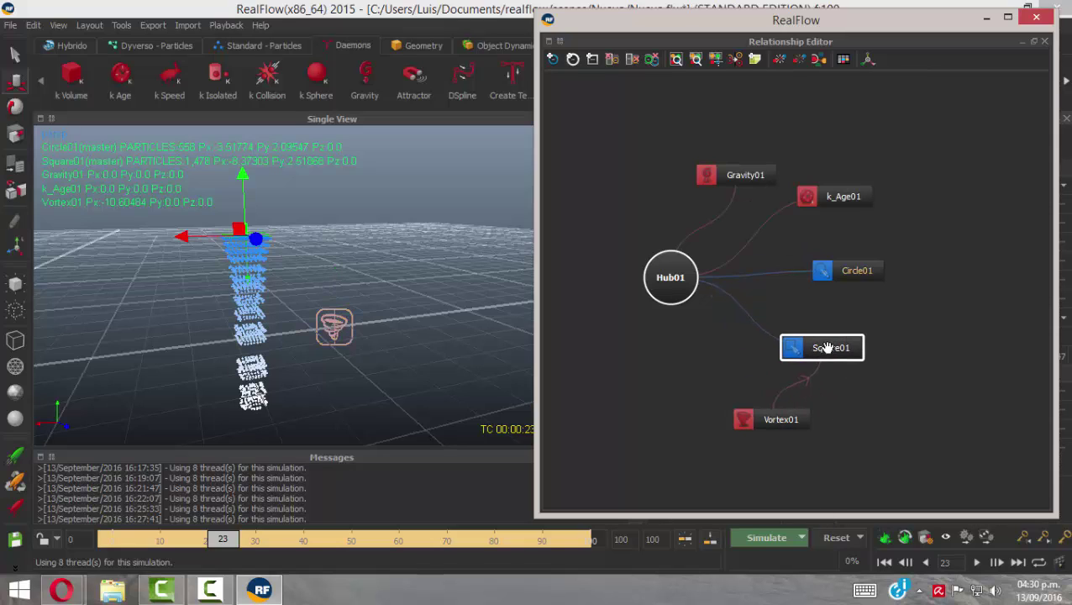
{"action": "left_click_drag", "start_coordinate": [782, 422], "coordinate": [842, 426]}
{"action": "left_click", "coordinate": [828, 345]}
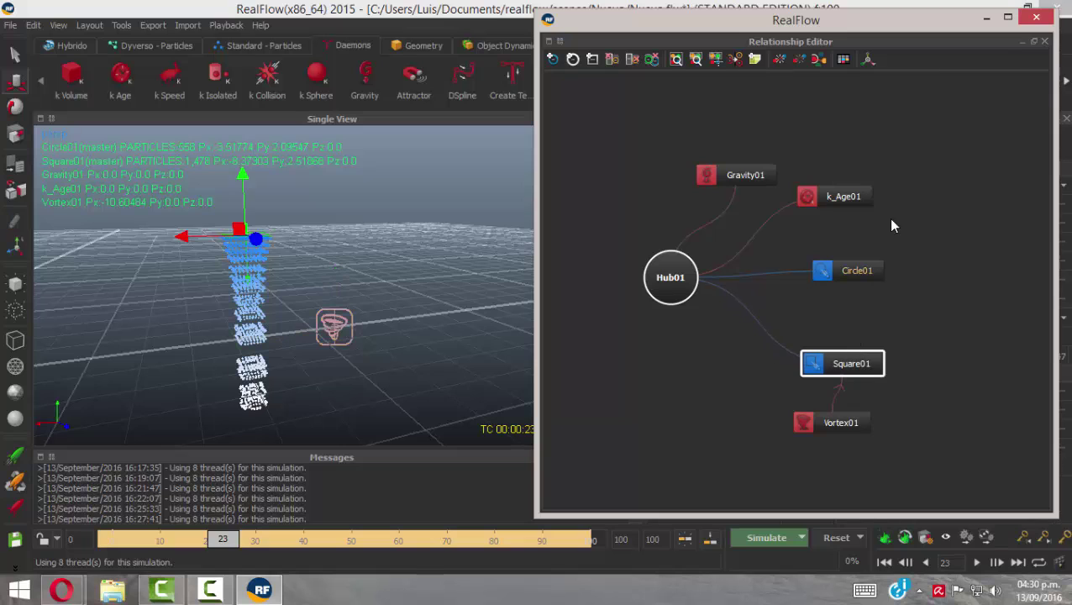
{"action": "left_click", "coordinate": [986, 17]}
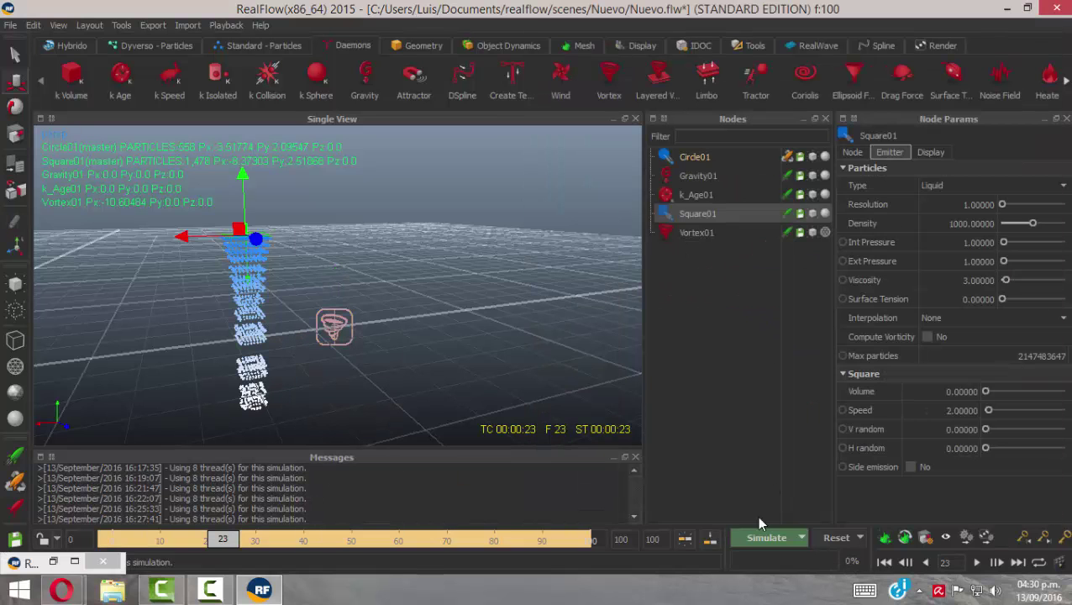
Reset the simulation data, simulate the vortex on the square emitter through frame 100 and return to frame 0
{"action": "mouse_move", "coordinate": [456, 343]}
{"action": "left_mouse_down", "text": "alt"}
{"action": "mouse_move", "coordinate": [300, 292]}
{"action": "mouse_move", "coordinate": [458, 335]}
{"action": "left_mouse_up", "text": "alt"}
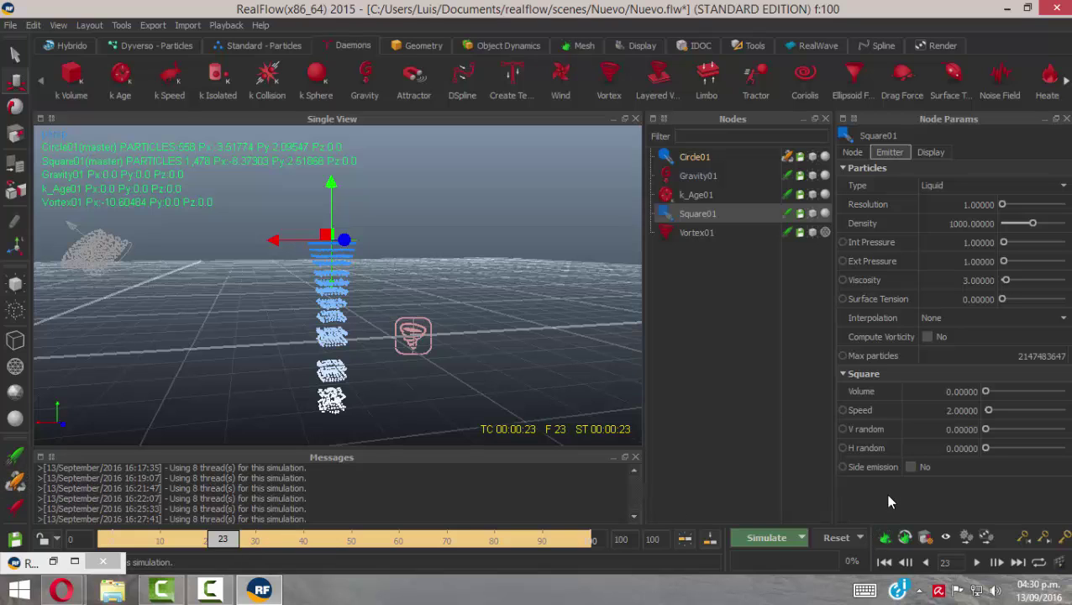
{"action": "left_click", "coordinate": [836, 538]}
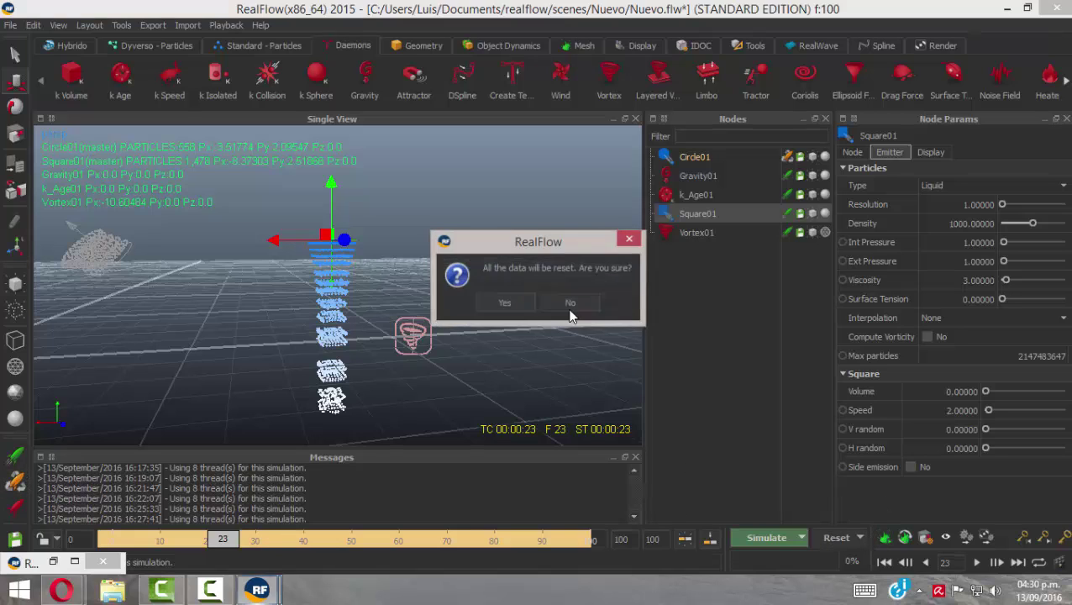
{"action": "left_click", "coordinate": [506, 302]}
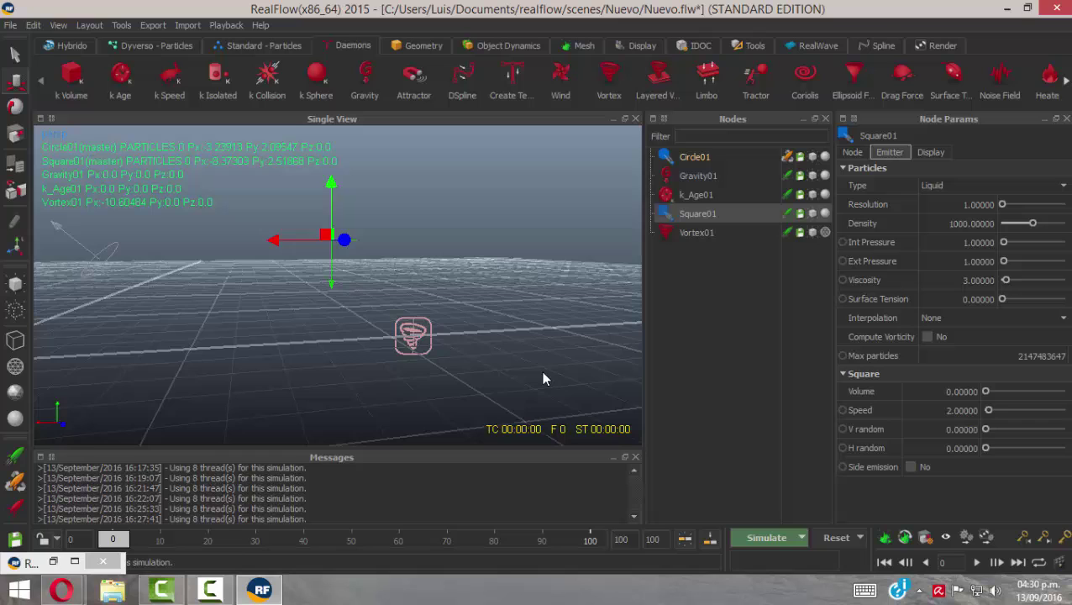
{"action": "left_click", "coordinate": [760, 538]}
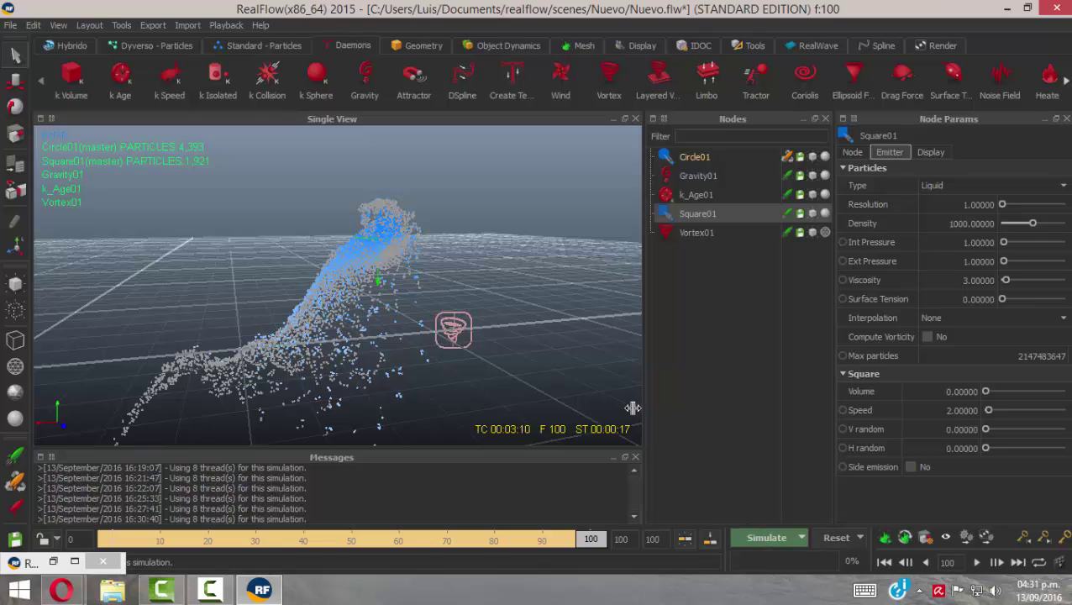
{"action": "left_click_drag", "start_coordinate": [453, 338], "coordinate": [469, 336], "text": "alt"}
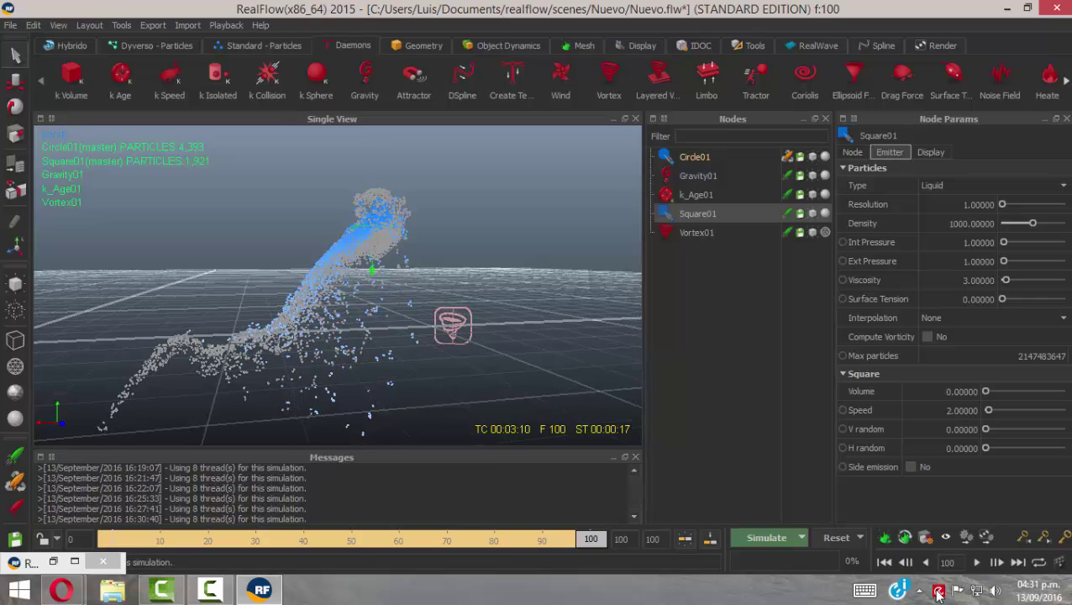
{"action": "left_click", "coordinate": [883, 562]}
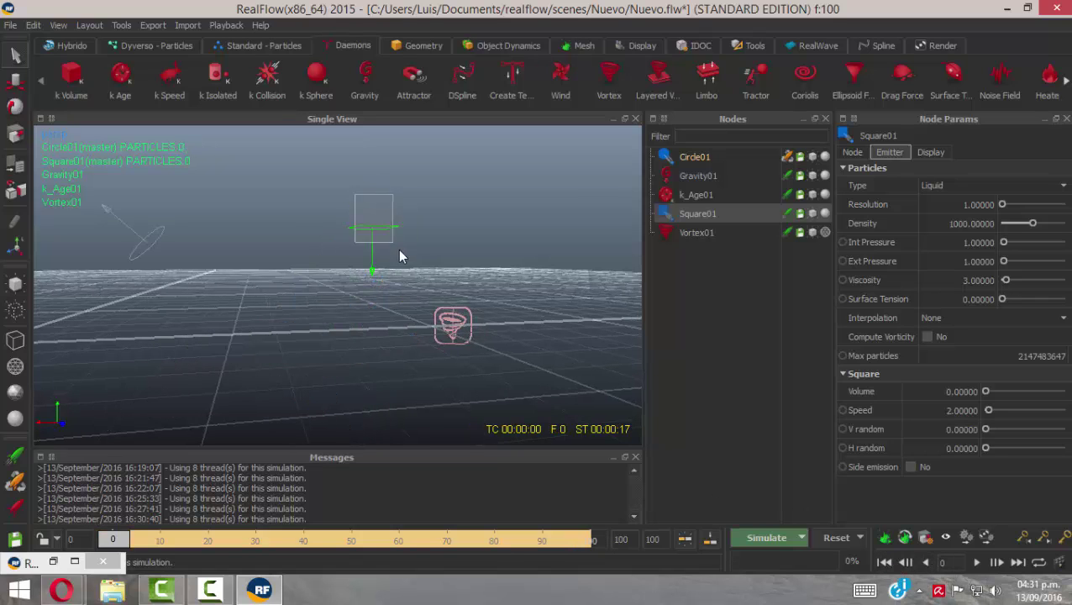
Set the Vortex daemon's Rot strength to 5, keeping Affect on Force
{"action": "left_click", "coordinate": [462, 331]}
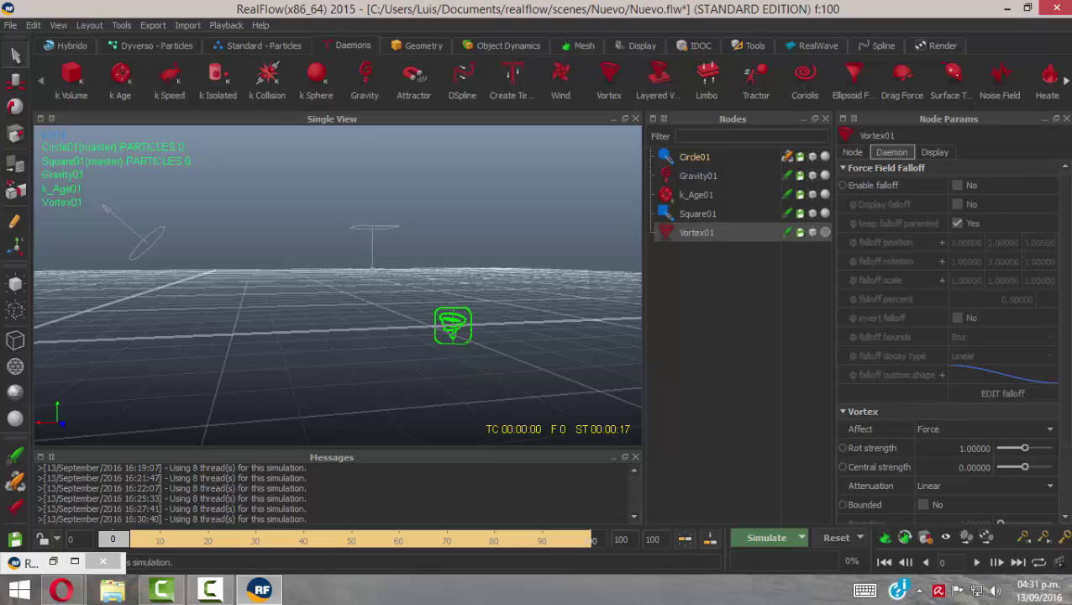
{"action": "left_click_drag", "start_coordinate": [1062, 374], "coordinate": [1069, 451]}
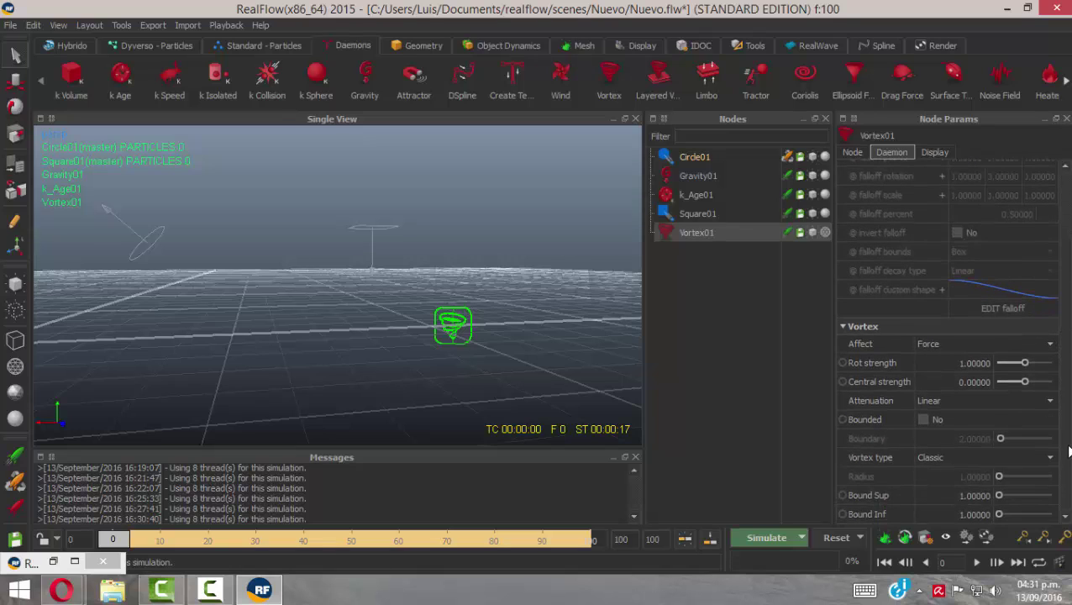
{"action": "scroll", "coordinate": [1065, 471], "scroll_direction": "up", "scroll_amount": 3}
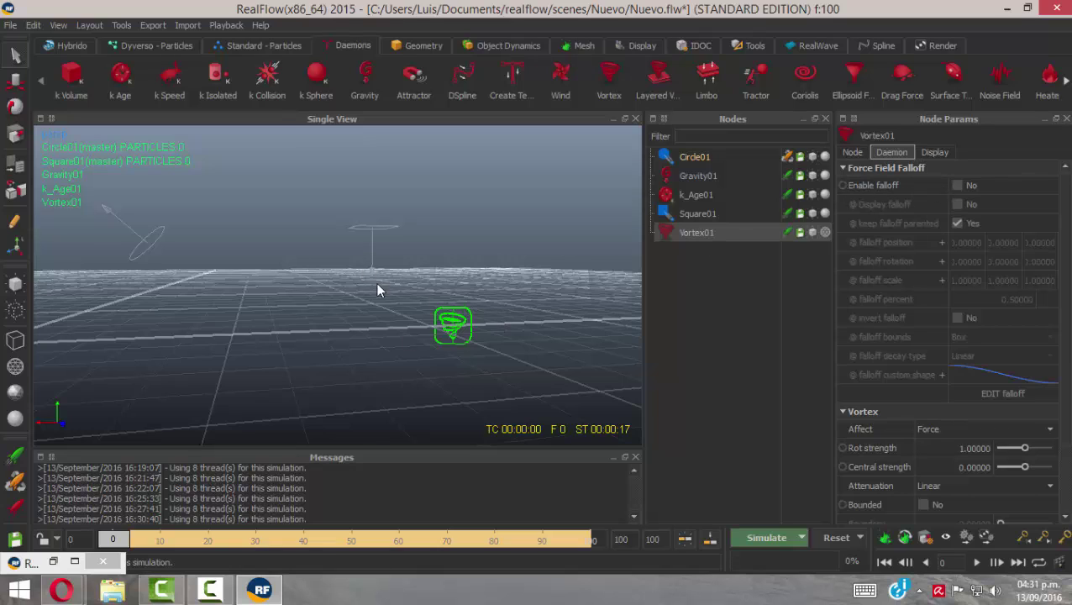
{"action": "left_click_drag", "start_coordinate": [378, 286], "coordinate": [554, 327], "text": "alt"}
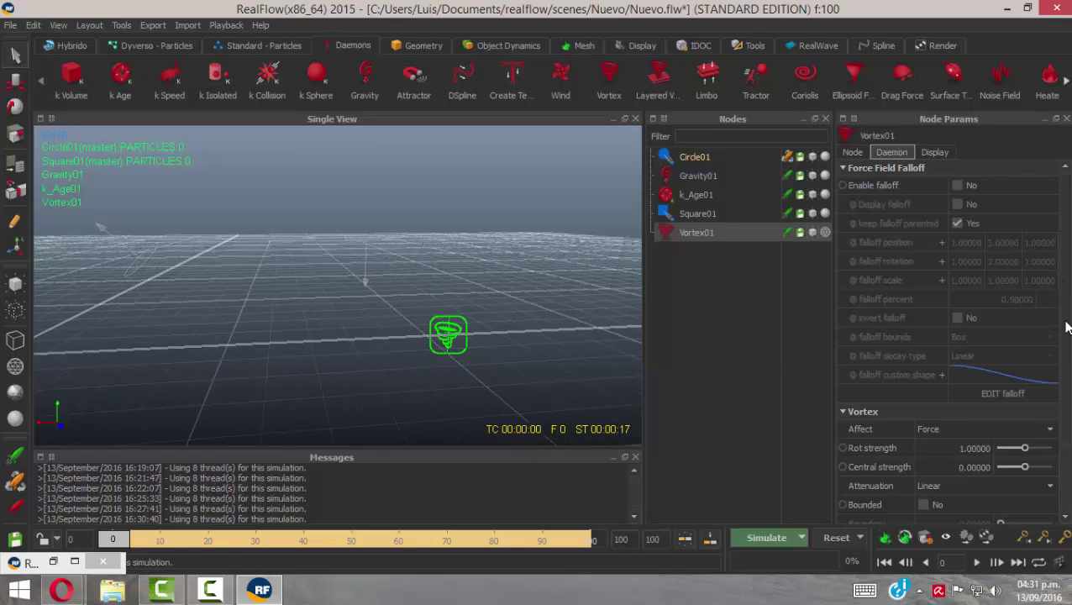
{"action": "scroll", "coordinate": [1064, 395], "scroll_direction": "down", "scroll_amount": 3}
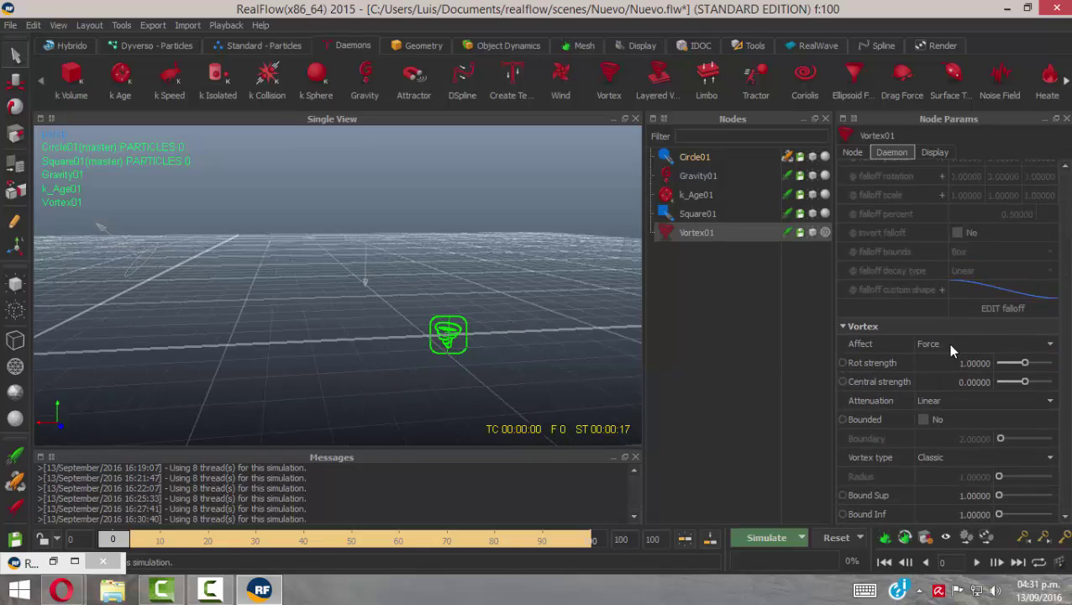
{"action": "left_click", "coordinate": [950, 344]}
{"action": "left_click", "coordinate": [940, 345]}
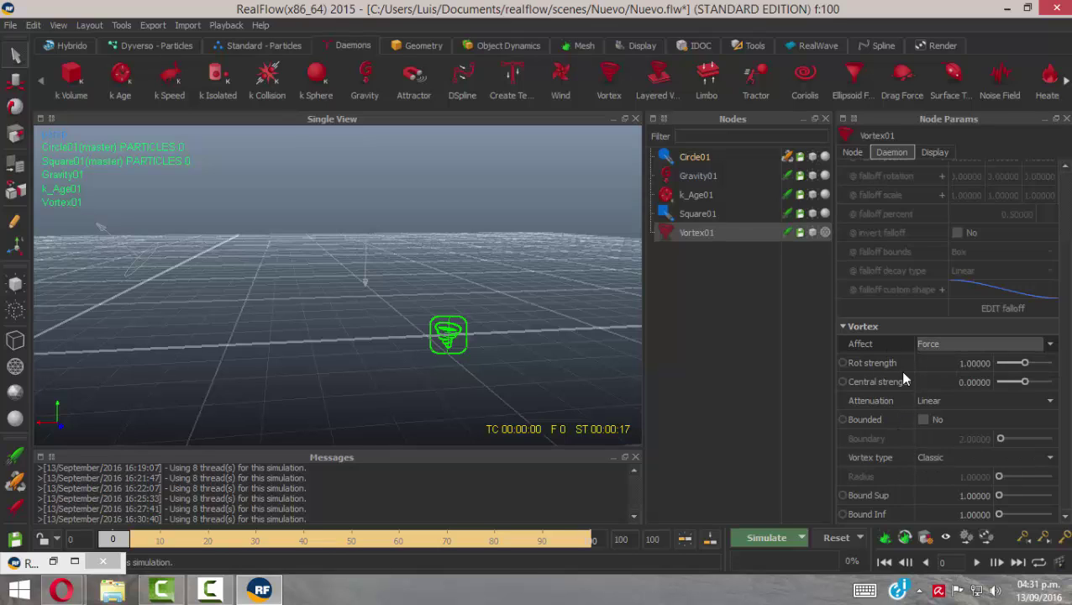
{"action": "left_click", "coordinate": [962, 363]}
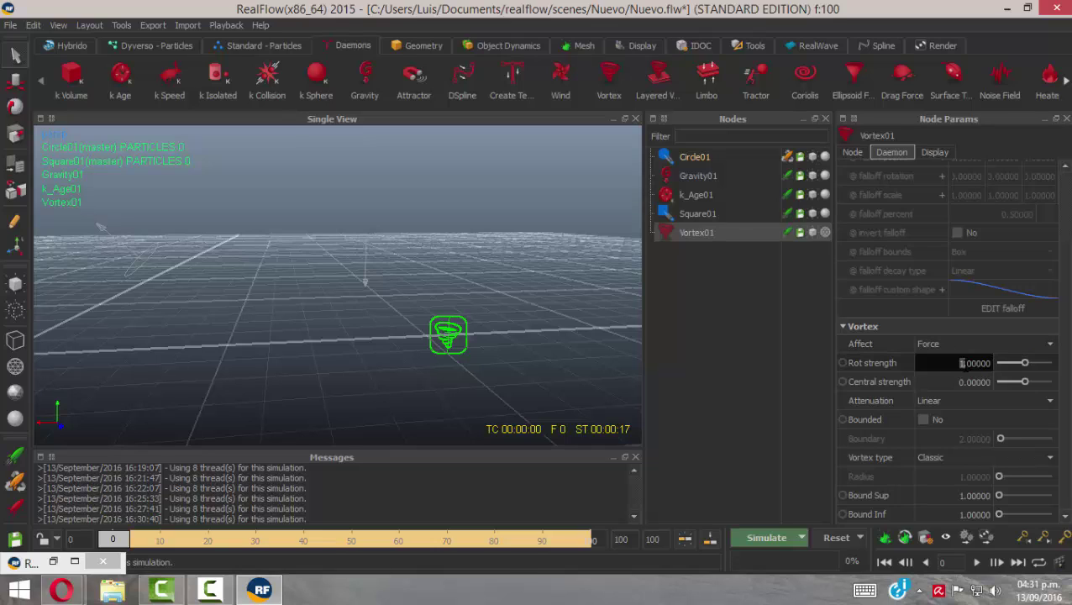
{"action": "type", "text": "5"}
{"action": "key", "text": "Return"}
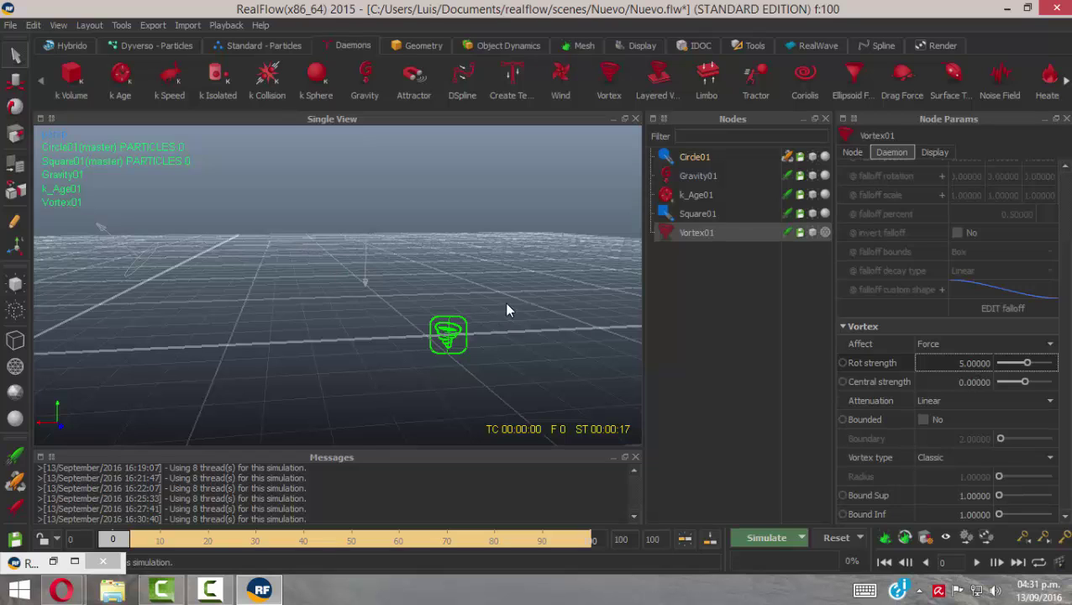
Reset the simulation data and simulate the scene again, stopping at about frame 54
{"action": "left_click", "coordinate": [826, 539]}
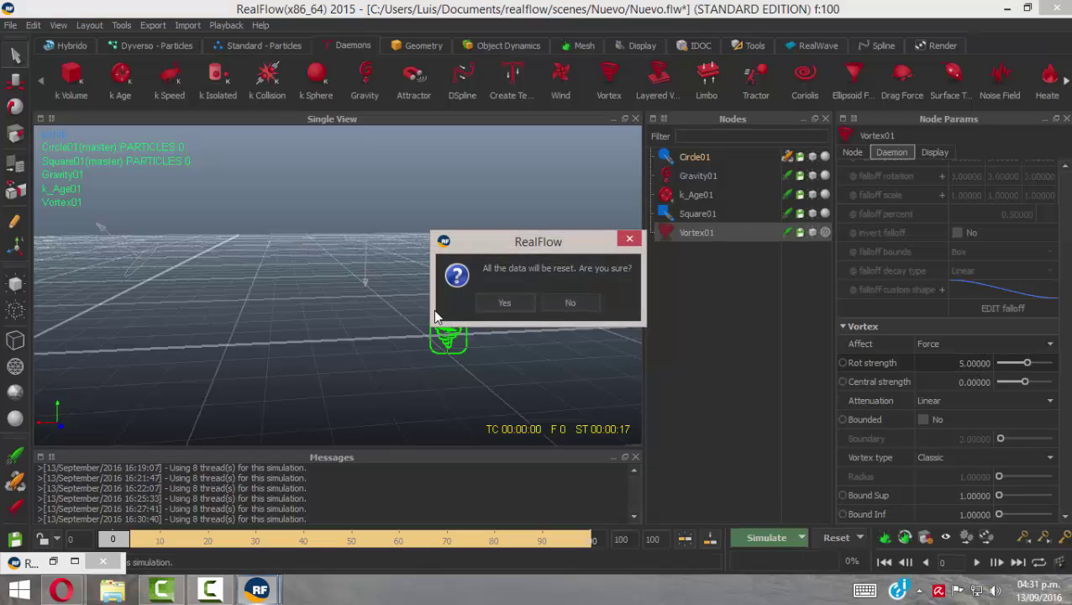
{"action": "left_click", "coordinate": [495, 303]}
{"action": "left_click", "coordinate": [375, 251]}
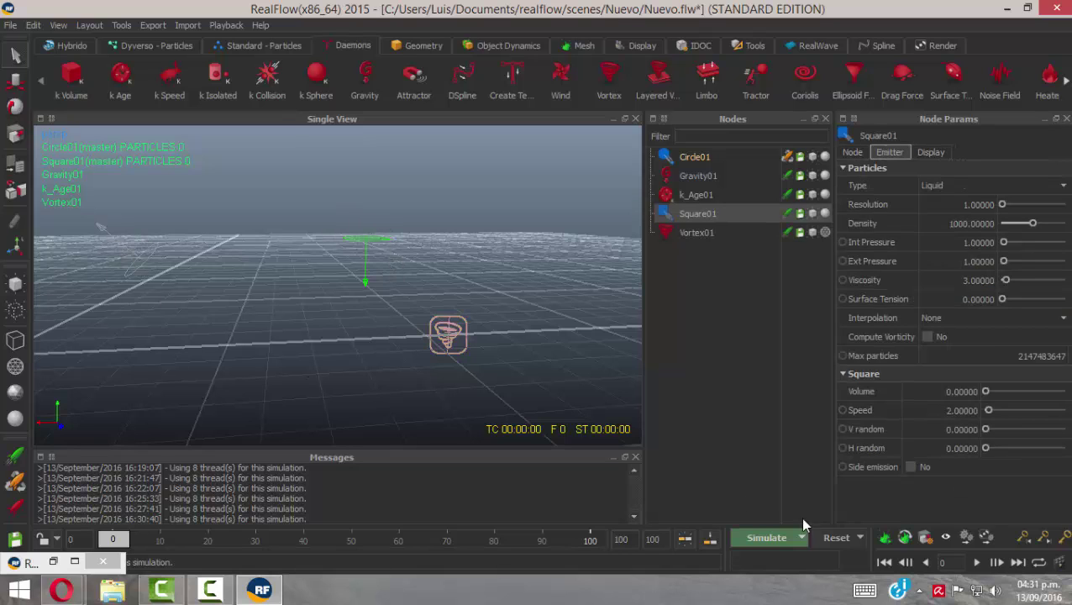
{"action": "left_click", "coordinate": [763, 541]}
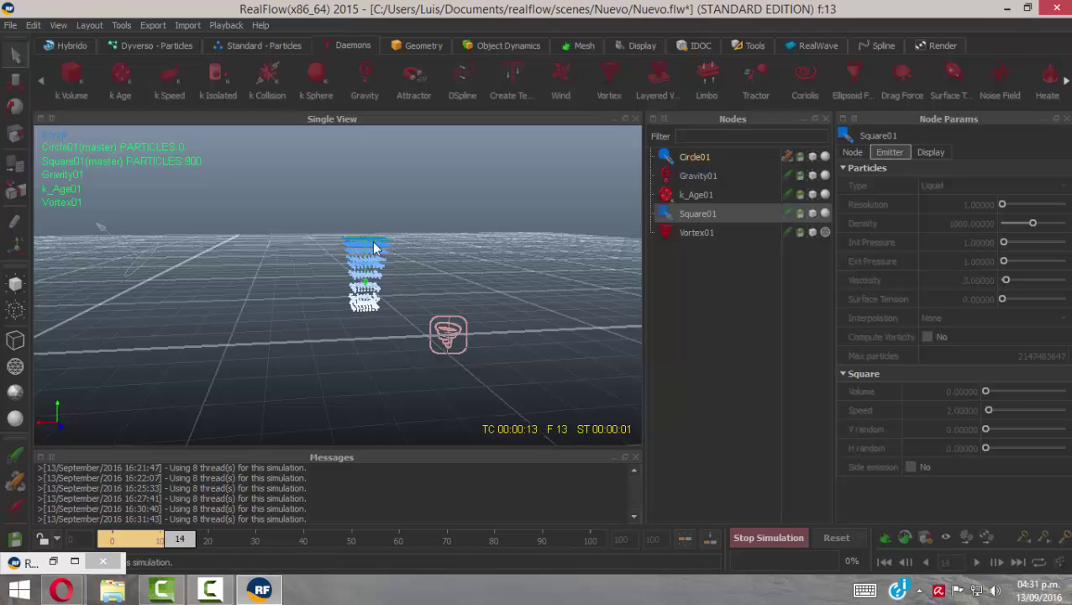
{"action": "left_click_drag", "start_coordinate": [419, 284], "coordinate": [390, 243], "text": "alt"}
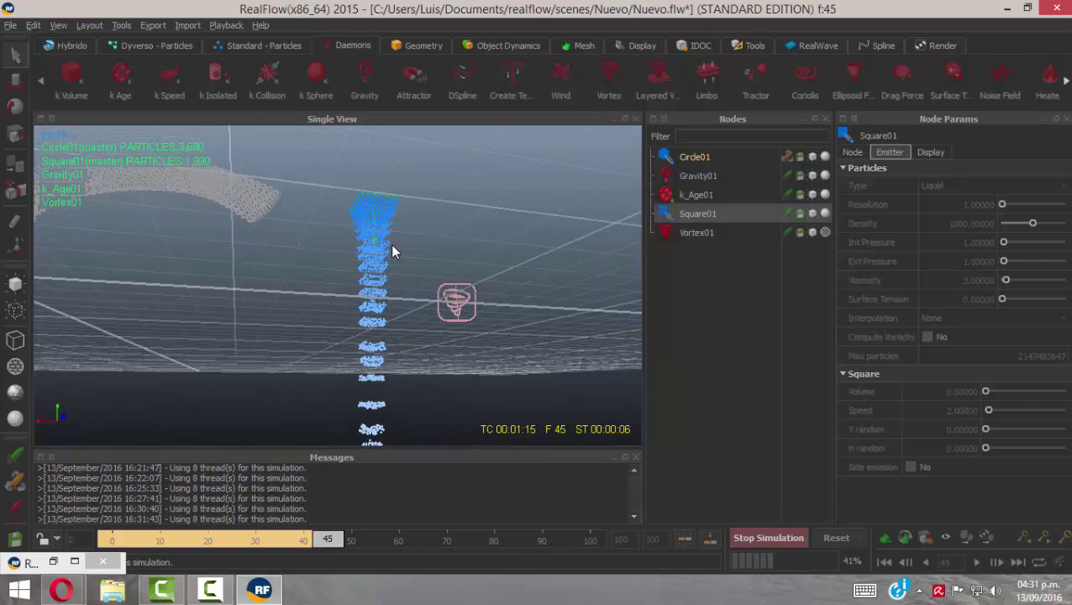
{"action": "left_click", "coordinate": [766, 541]}
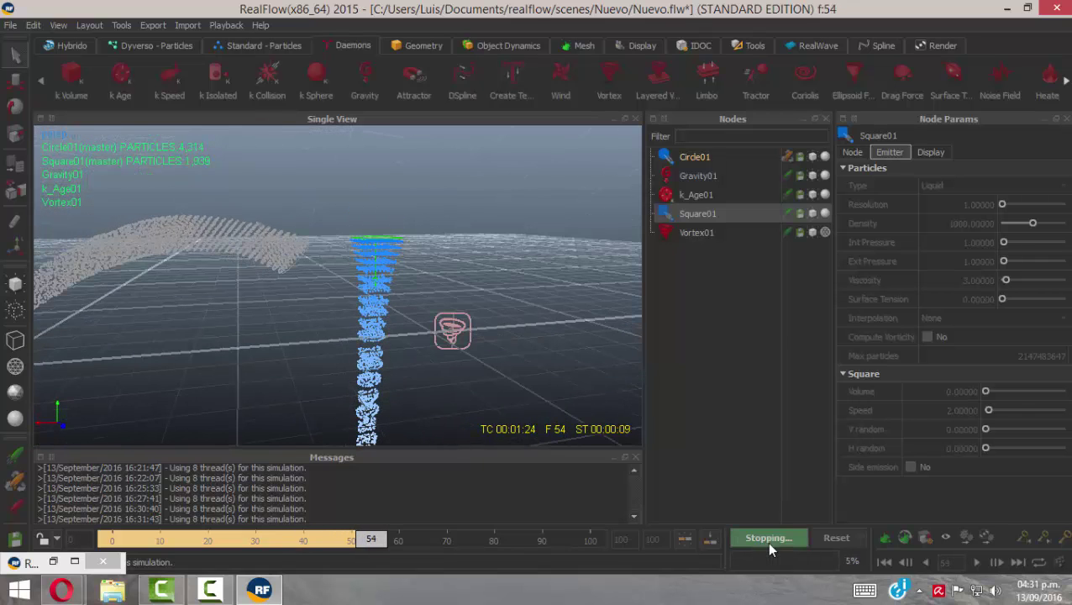
Reset the simulation data and make the Circle01 emitter inactive
{"action": "left_click", "coordinate": [832, 539]}
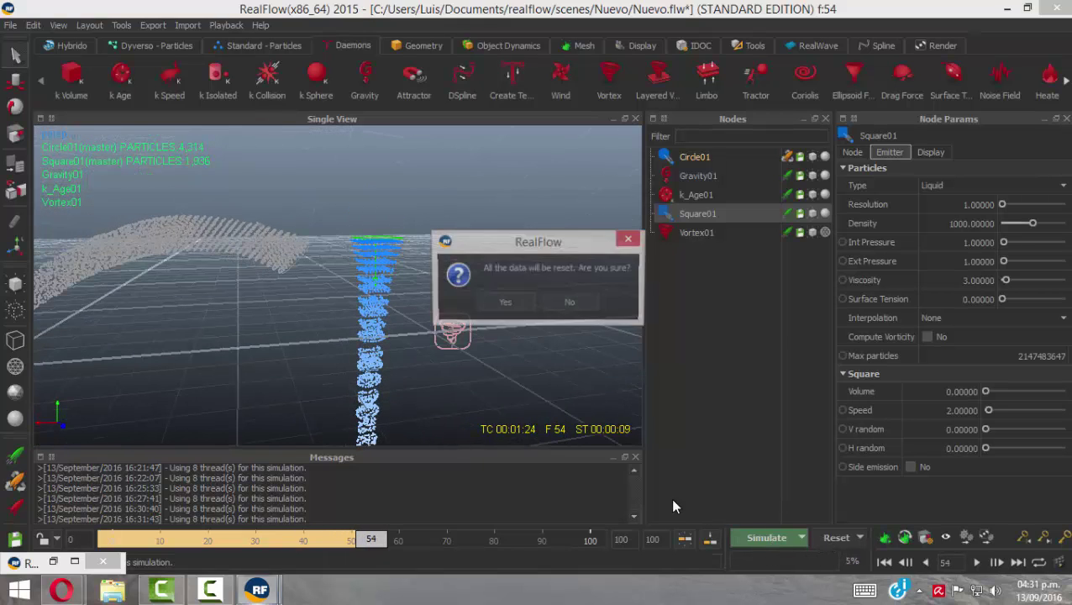
{"action": "left_click", "coordinate": [500, 304]}
{"action": "left_click_drag", "start_coordinate": [186, 259], "coordinate": [243, 256], "text": "alt"}
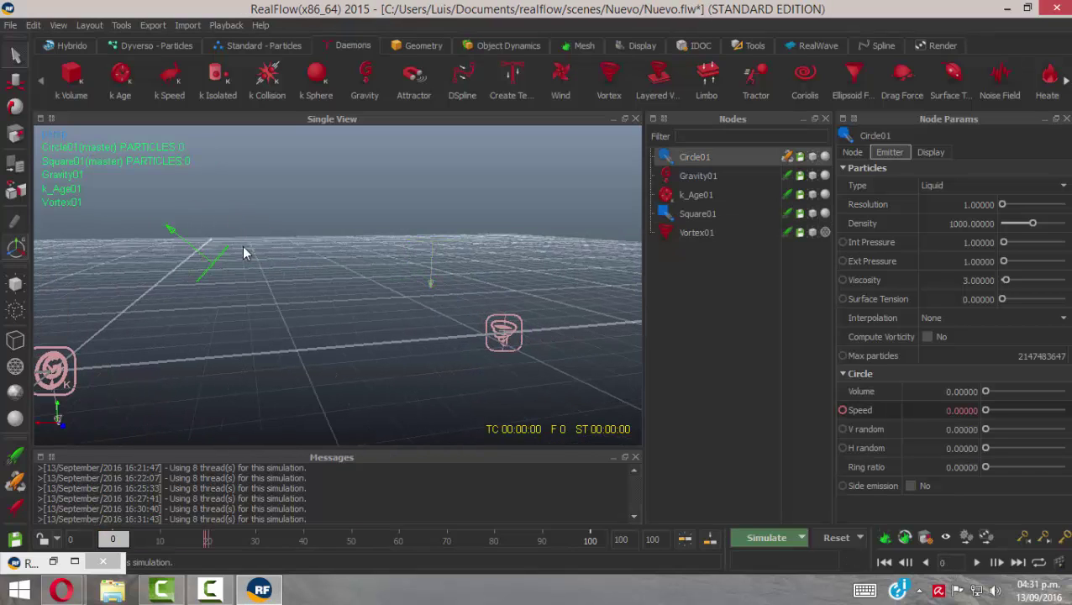
{"action": "left_click", "coordinate": [15, 505]}
{"action": "left_click_drag", "start_coordinate": [423, 281], "coordinate": [219, 204], "text": "alt"}
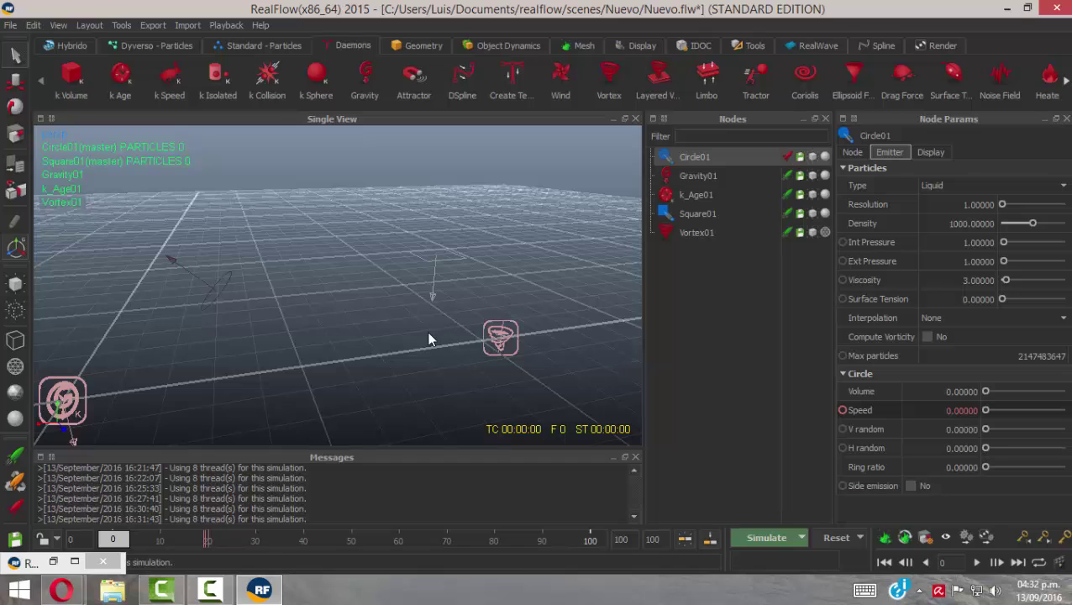
Select the Vortex daemon and set its Rot strength to 15
{"action": "left_click_drag", "start_coordinate": [428, 339], "coordinate": [427, 354], "text": "alt"}
{"action": "left_click_drag", "start_coordinate": [404, 318], "coordinate": [512, 333], "text": "alt"}
{"action": "left_click", "coordinate": [441, 262]}
{"action": "left_click", "coordinate": [501, 348]}
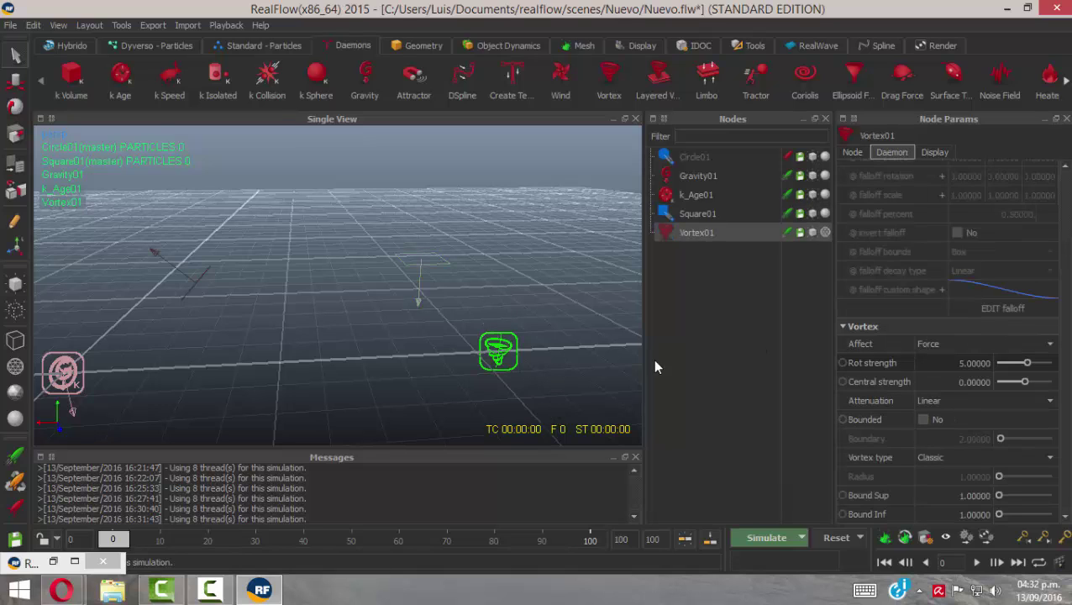
{"action": "double_click", "coordinate": [954, 366]}
{"action": "left_click", "coordinate": [959, 363]}
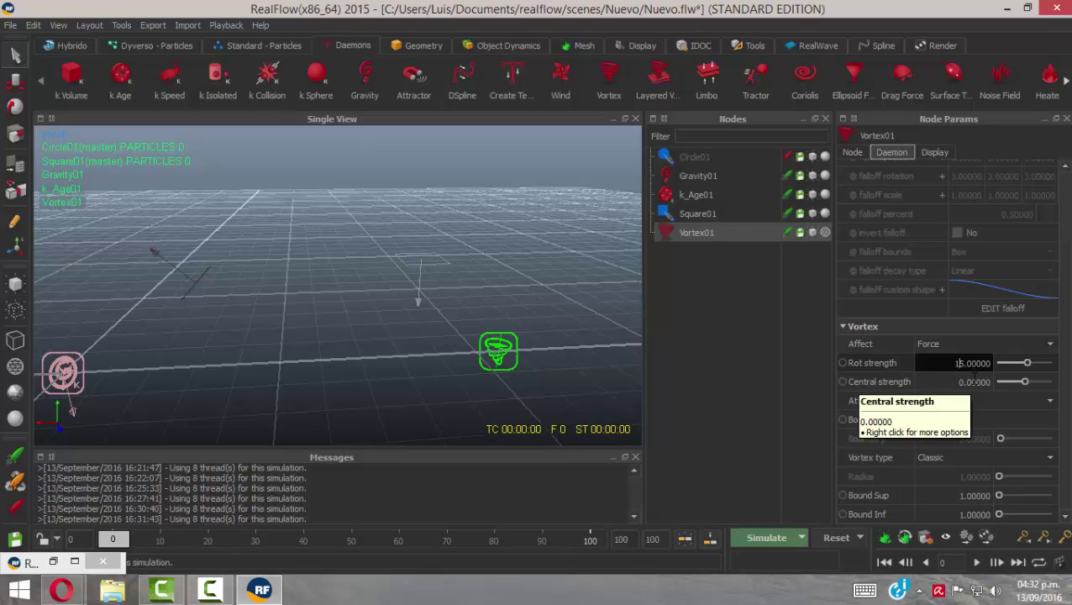
{"action": "key", "text": "Return"}
Simulate the scene while viewing the square emitter's particles from above and from the side, stopping at about frame 70
{"action": "left_click_drag", "start_coordinate": [503, 344], "coordinate": [398, 265], "text": "alt"}
{"action": "key", "text": "ctrl+alt+space"}
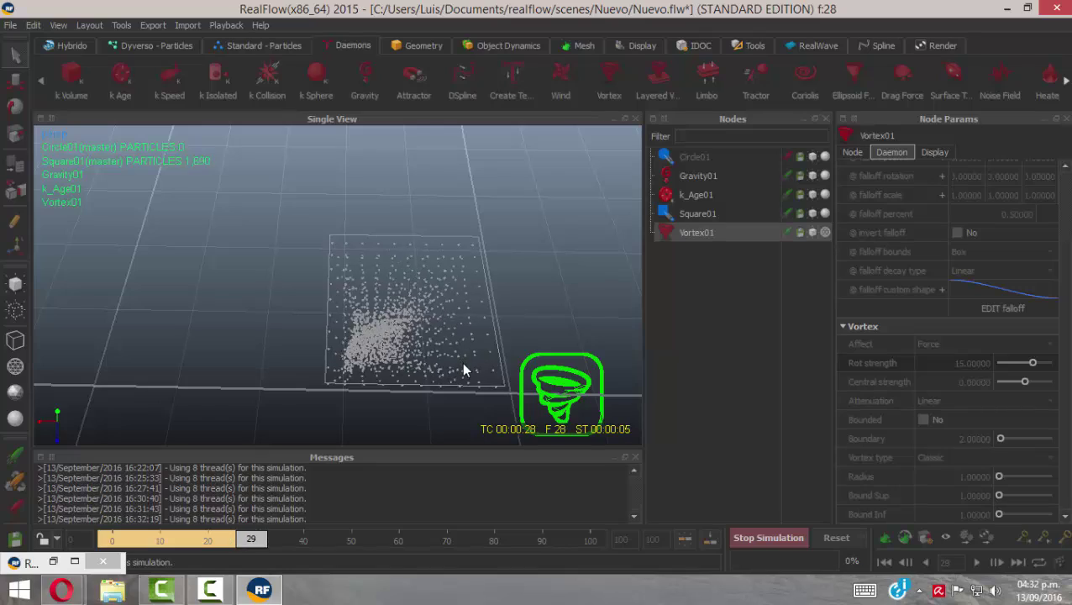
{"action": "left_click_drag", "start_coordinate": [461, 362], "coordinate": [217, 236], "text": "alt"}
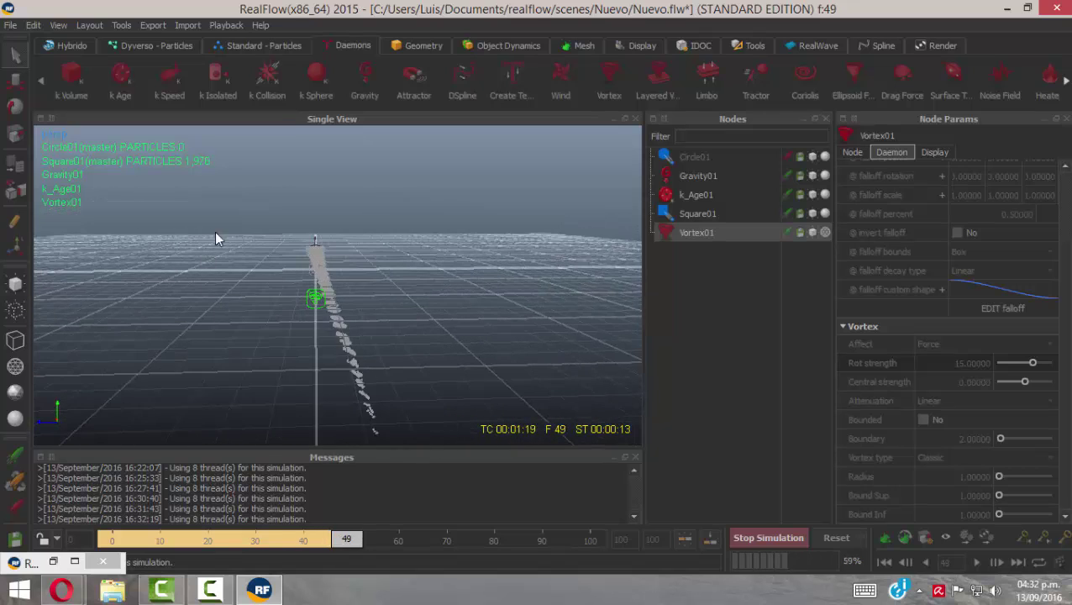
{"action": "left_click_drag", "start_coordinate": [397, 372], "coordinate": [636, 352], "text": "alt"}
{"action": "left_click_drag", "start_coordinate": [408, 298], "coordinate": [411, 424], "text": "alt"}
{"action": "left_click", "coordinate": [761, 536]}
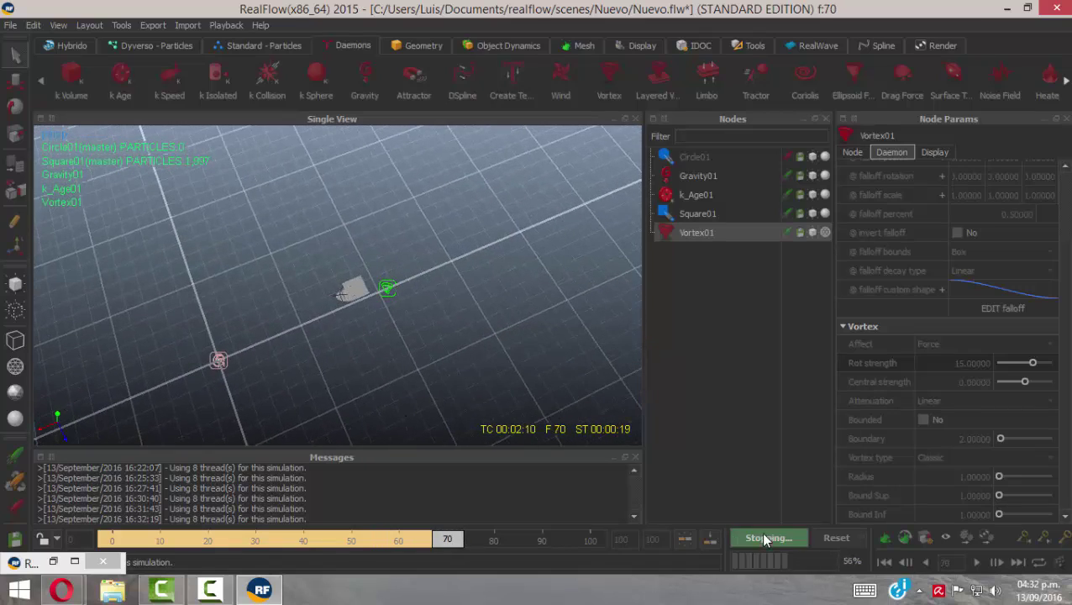
Reset the simulation data and move the Gravity daemon along X to about -4.88, between the square and circle emitters
{"action": "left_click", "coordinate": [824, 539]}
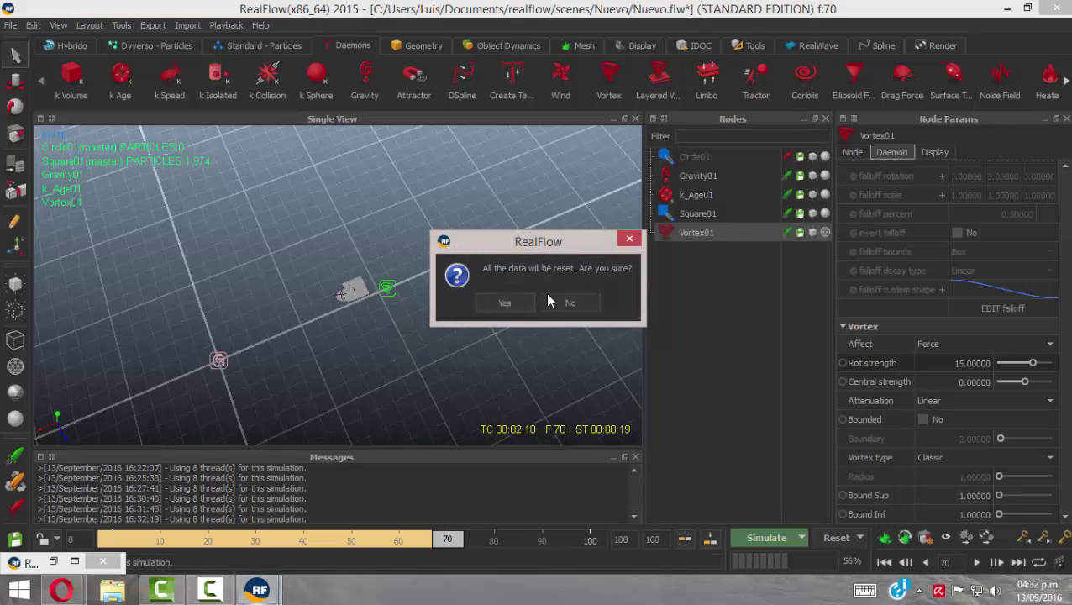
{"action": "left_click", "coordinate": [502, 302]}
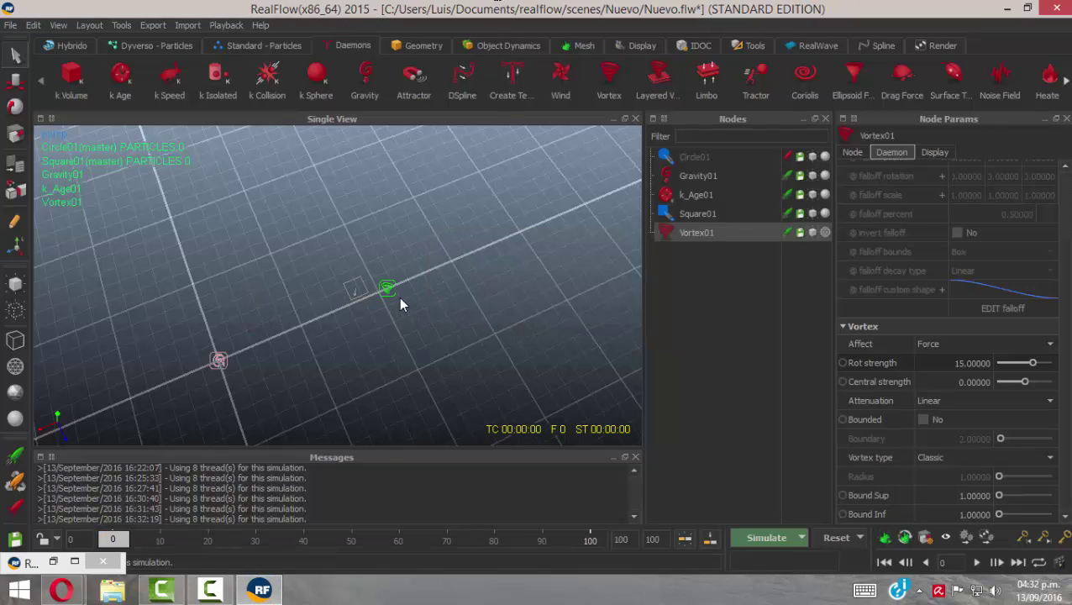
{"action": "key", "text": "2"}
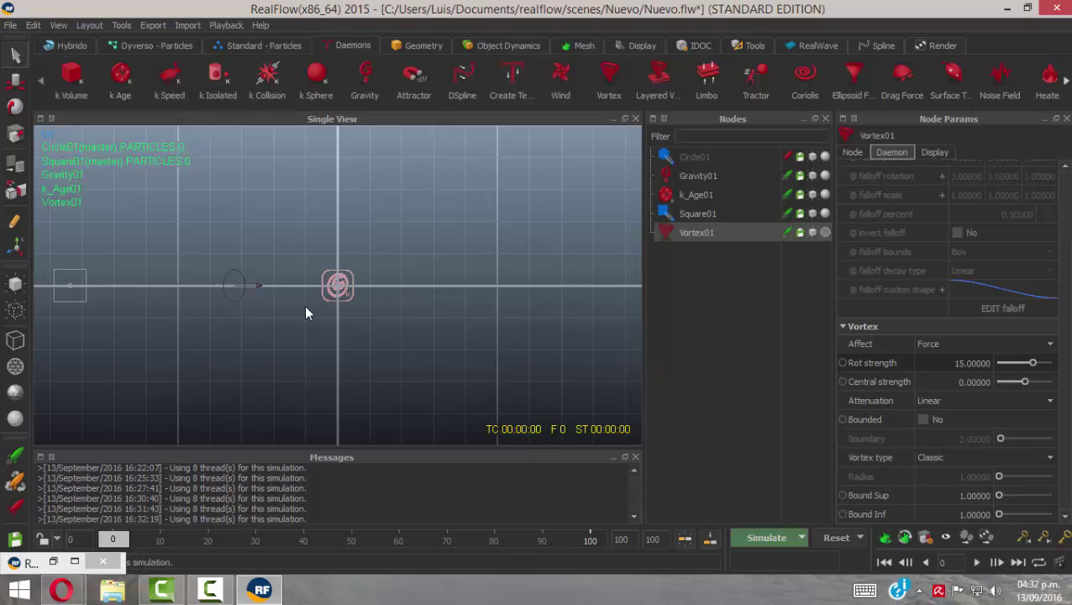
{"action": "left_click", "coordinate": [346, 288]}
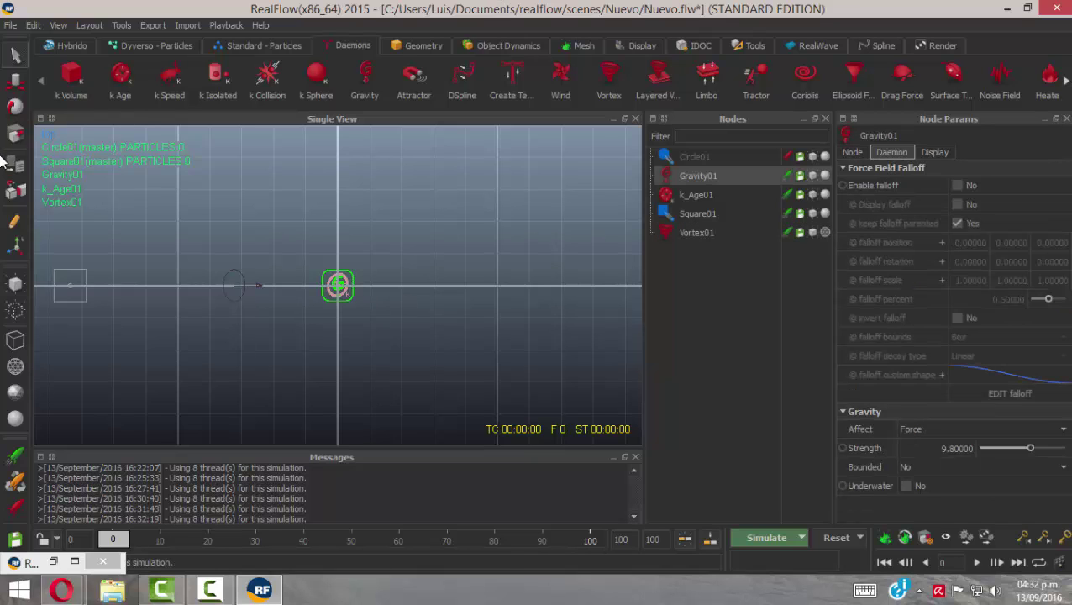
{"action": "left_click", "coordinate": [15, 80]}
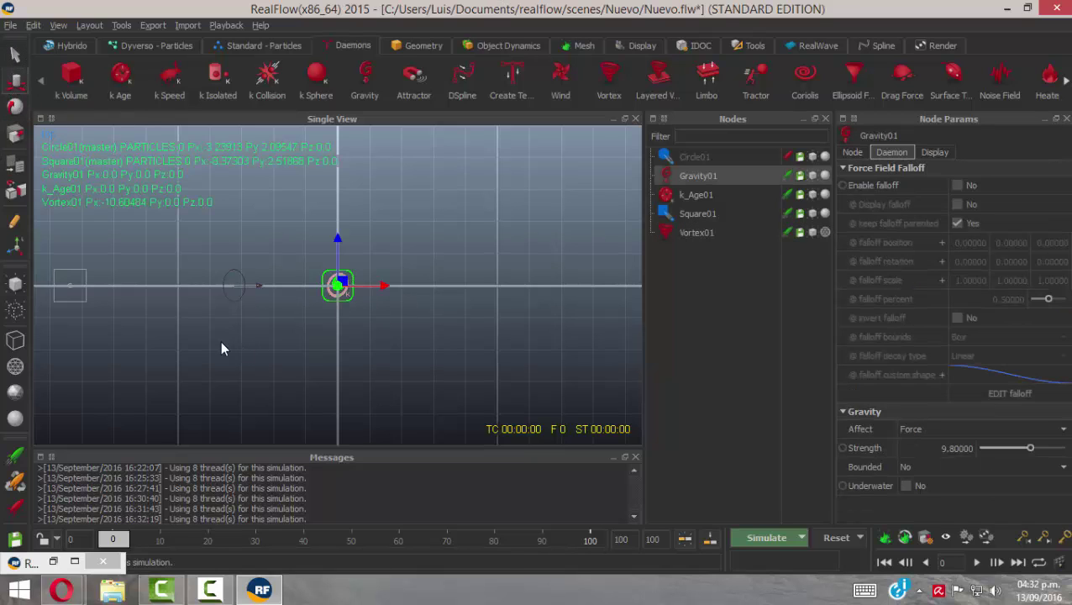
{"action": "middle_click_drag", "start_coordinate": [220, 340], "coordinate": [448, 351], "text": "alt"}
{"action": "left_click_drag", "start_coordinate": [603, 292], "coordinate": [438, 313]}
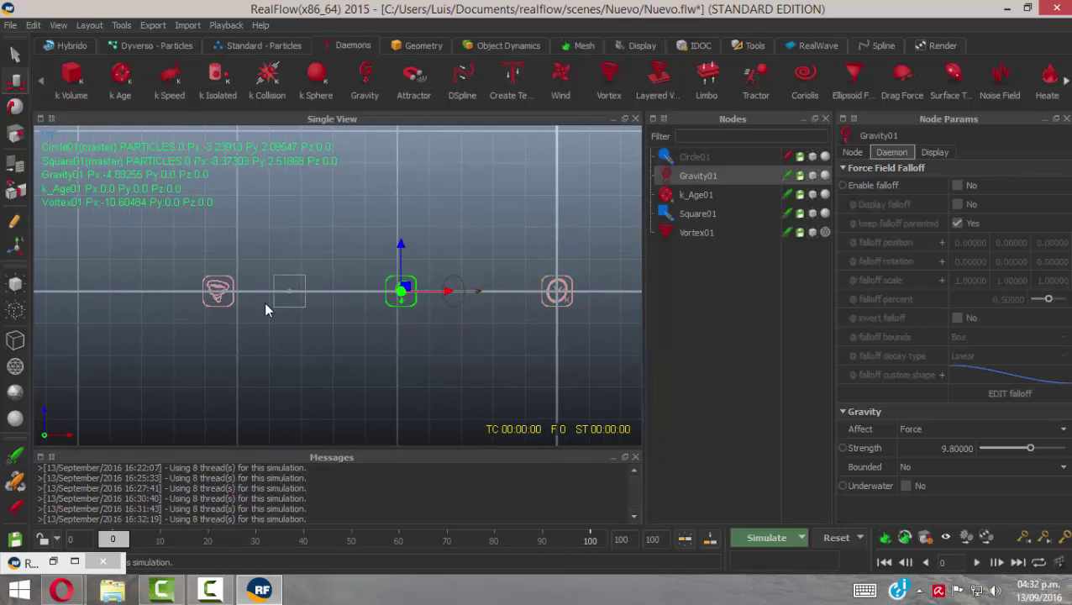
Move the Vortex daemon along X to about -8.37 so it is centred on the square emitter
{"action": "left_click", "coordinate": [216, 290]}
{"action": "left_click_drag", "start_coordinate": [256, 294], "coordinate": [333, 300]}
{"action": "scroll", "coordinate": [296, 330], "scroll_direction": "up", "scroll_amount": 6}
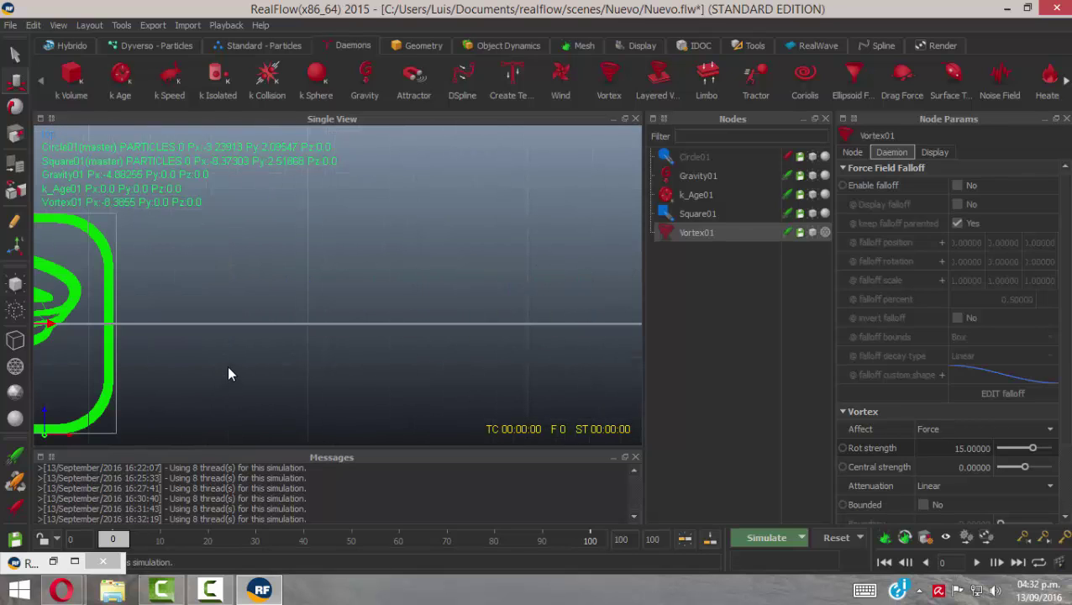
{"action": "middle_click_drag", "start_coordinate": [57, 345], "coordinate": [372, 282]}
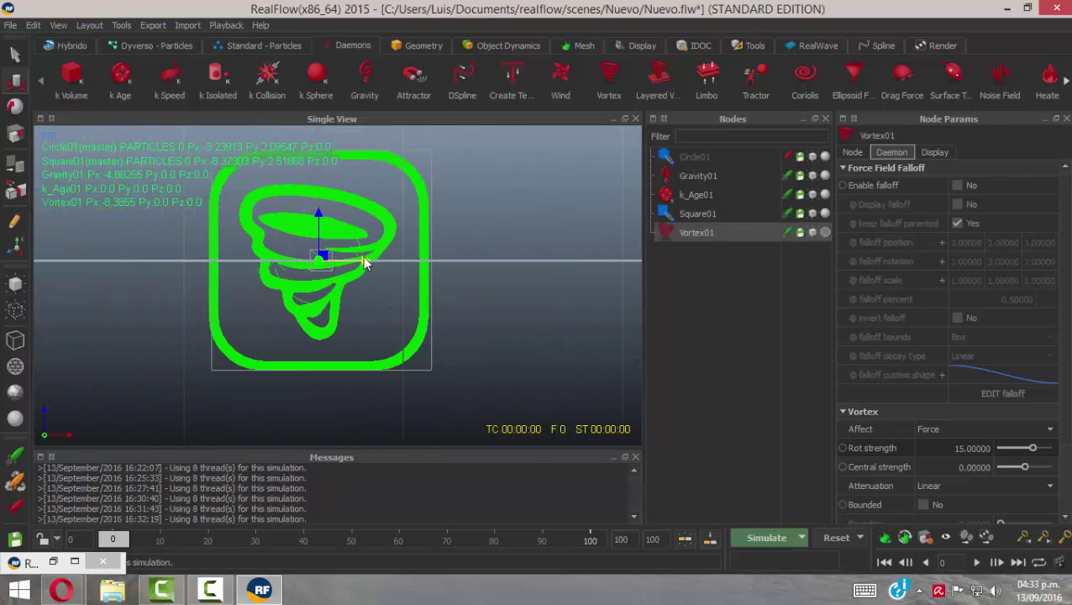
{"action": "left_click_drag", "start_coordinate": [364, 263], "coordinate": [369, 262]}
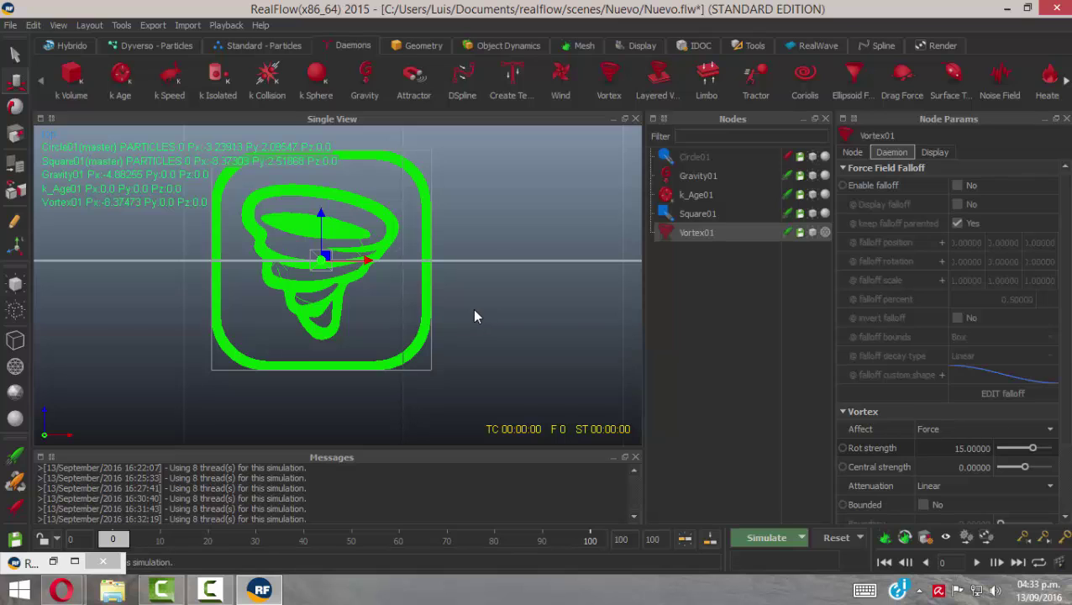
{"action": "left_click_drag", "start_coordinate": [472, 308], "coordinate": [294, 276], "text": "alt"}
{"action": "right_click_drag", "start_coordinate": [293, 276], "coordinate": [401, 301], "text": "alt"}
{"action": "middle_click_drag", "start_coordinate": [402, 302], "coordinate": [420, 351], "text": "alt"}
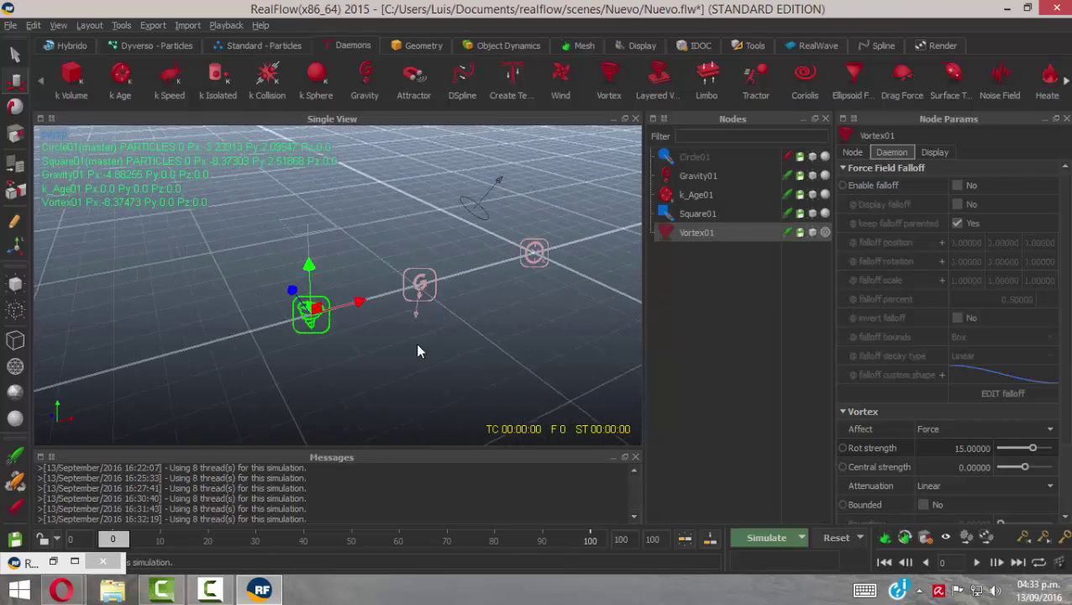
{"action": "left_click_drag", "start_coordinate": [420, 351], "coordinate": [343, 353], "text": "alt"}
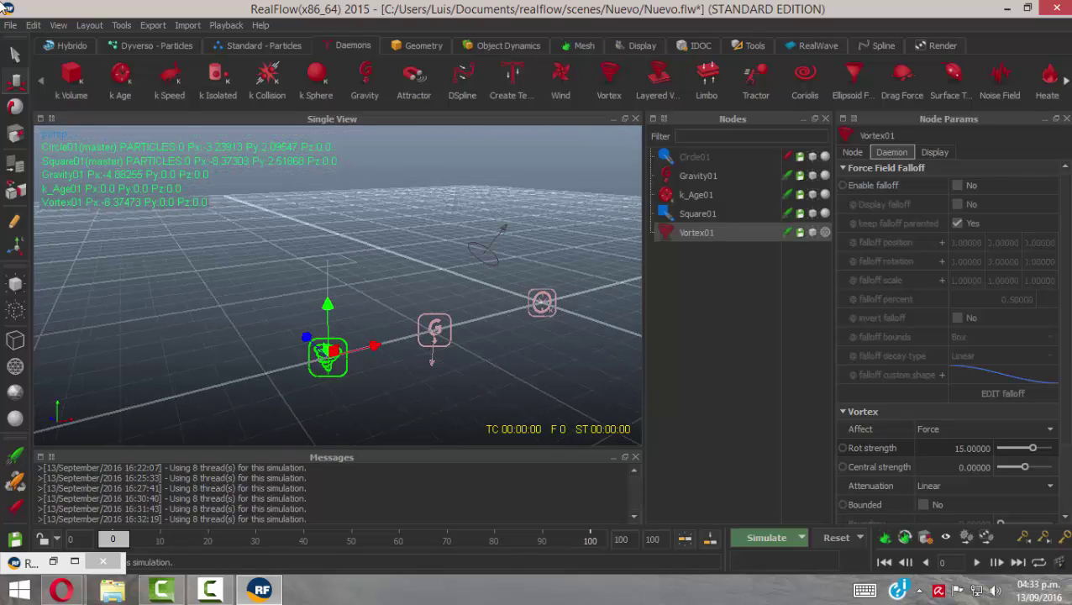
Zoom in on the vortex daemon and simulate through frame 100 to view how it affects the square emitter's particles
{"action": "left_click", "coordinate": [58, 25]}
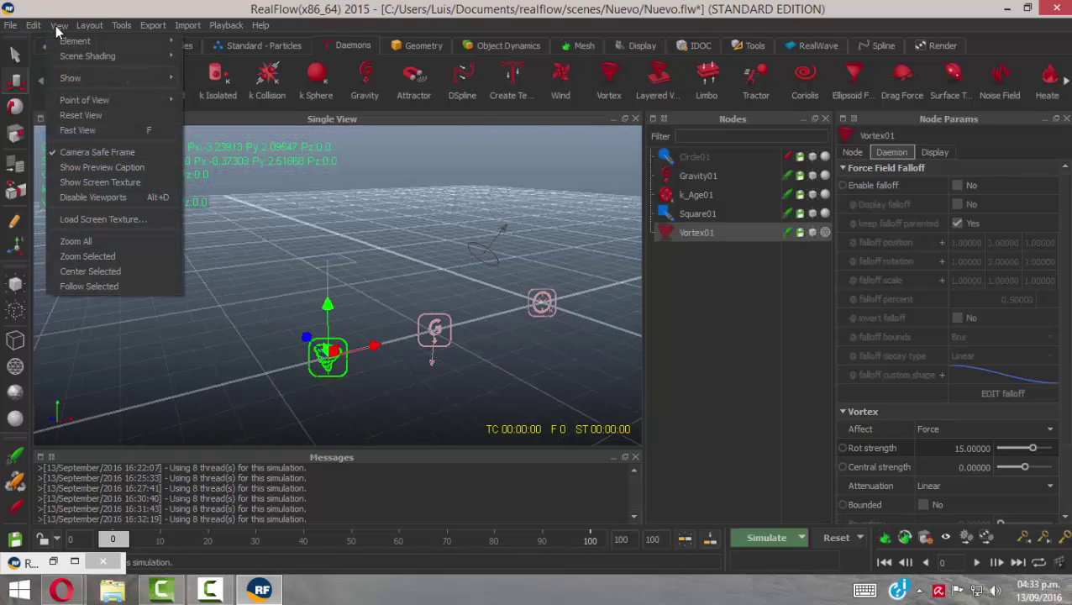
{"action": "left_click", "coordinate": [80, 257]}
{"action": "left_click_drag", "start_coordinate": [463, 232], "coordinate": [451, 192], "text": "alt"}
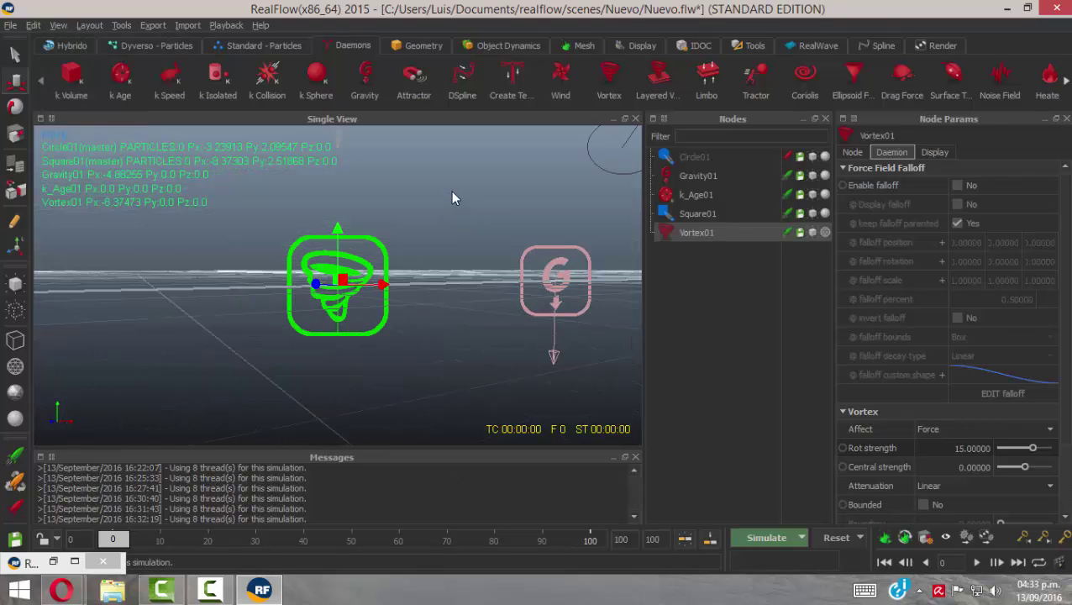
{"action": "middle_click_drag", "start_coordinate": [451, 192], "coordinate": [480, 388], "text": "alt"}
{"action": "right_click_drag", "start_coordinate": [481, 387], "coordinate": [414, 267], "text": "alt"}
{"action": "left_click_drag", "start_coordinate": [414, 267], "coordinate": [354, 267], "text": "alt"}
{"action": "right_click_drag", "start_coordinate": [355, 273], "coordinate": [454, 277], "text": "alt"}
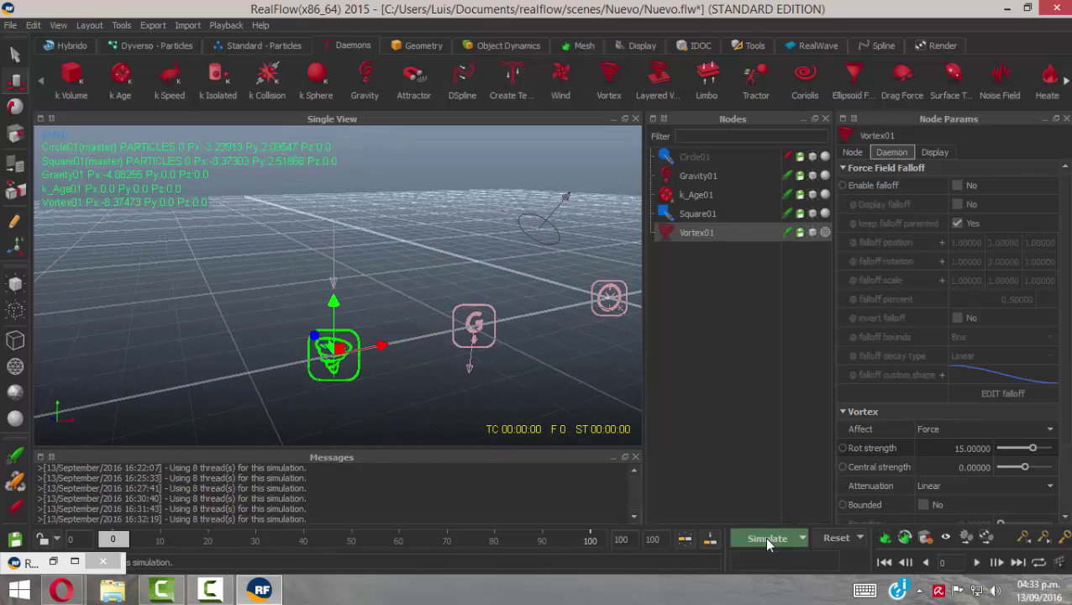
{"action": "left_click", "coordinate": [767, 539]}
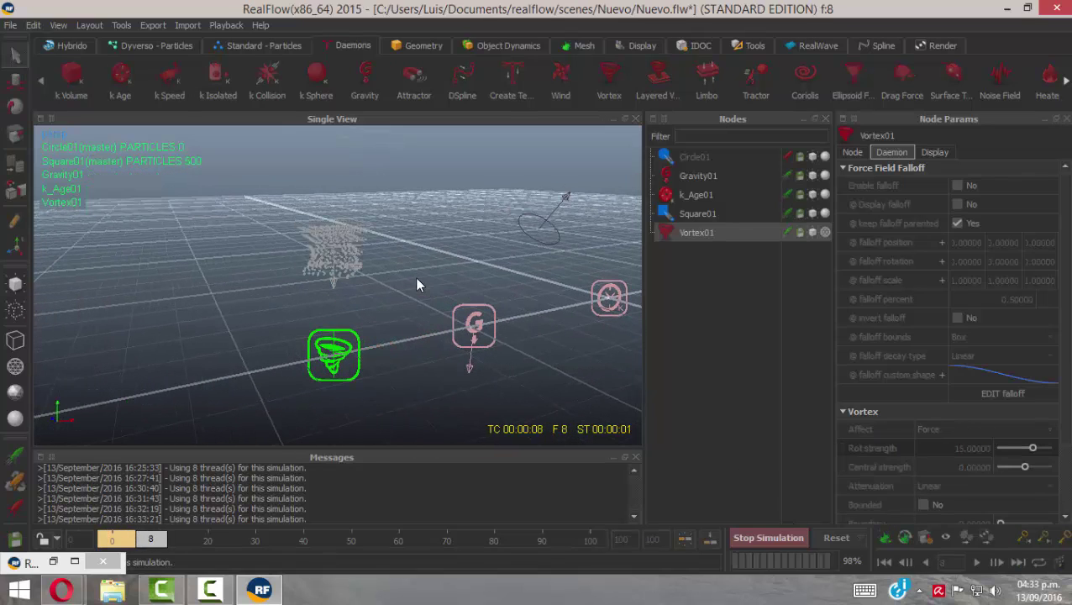
{"action": "left_click_drag", "start_coordinate": [318, 421], "coordinate": [486, 336], "text": "alt"}
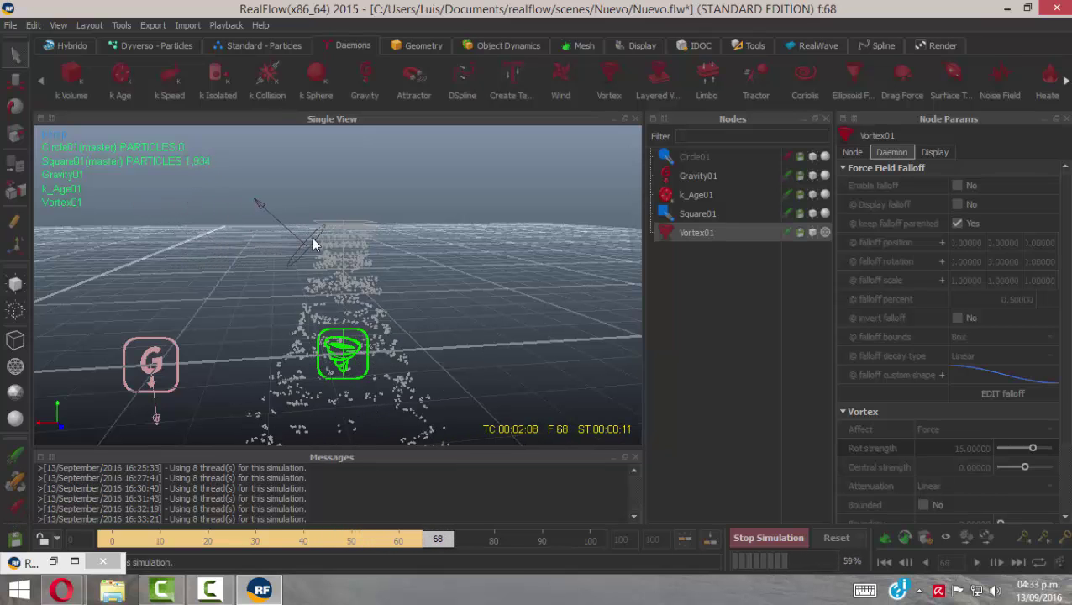
{"action": "left_click_drag", "start_coordinate": [493, 329], "coordinate": [409, 243], "text": "alt"}
{"action": "middle_click_drag", "start_coordinate": [409, 242], "coordinate": [426, 274], "text": "alt"}
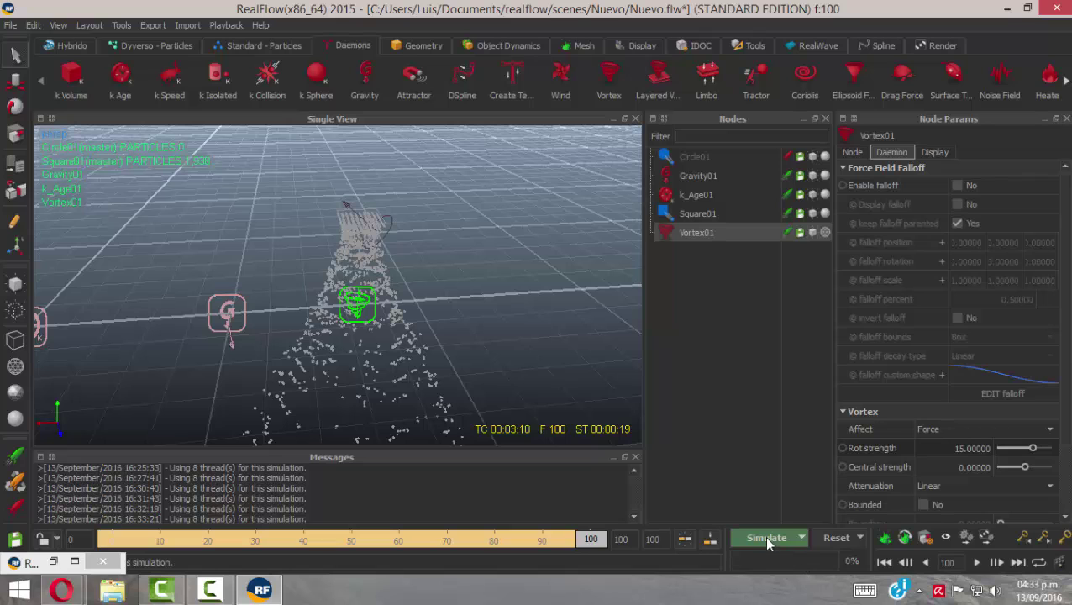
Reset all the simulation data to return the scene to its initial frame
{"action": "left_click", "coordinate": [824, 540]}
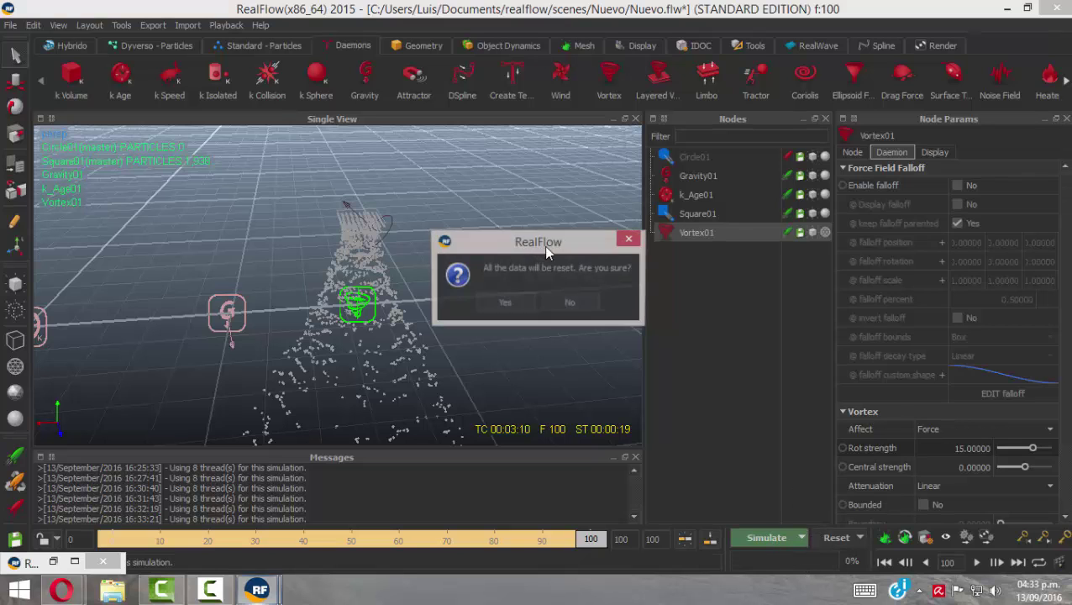
{"action": "left_click", "coordinate": [502, 302]}
{"action": "left_click_drag", "start_coordinate": [484, 242], "coordinate": [381, 285], "text": "alt"}
Set the Circle01 emitter to cache mode and run the simulation again
{"action": "left_click", "coordinate": [127, 309]}
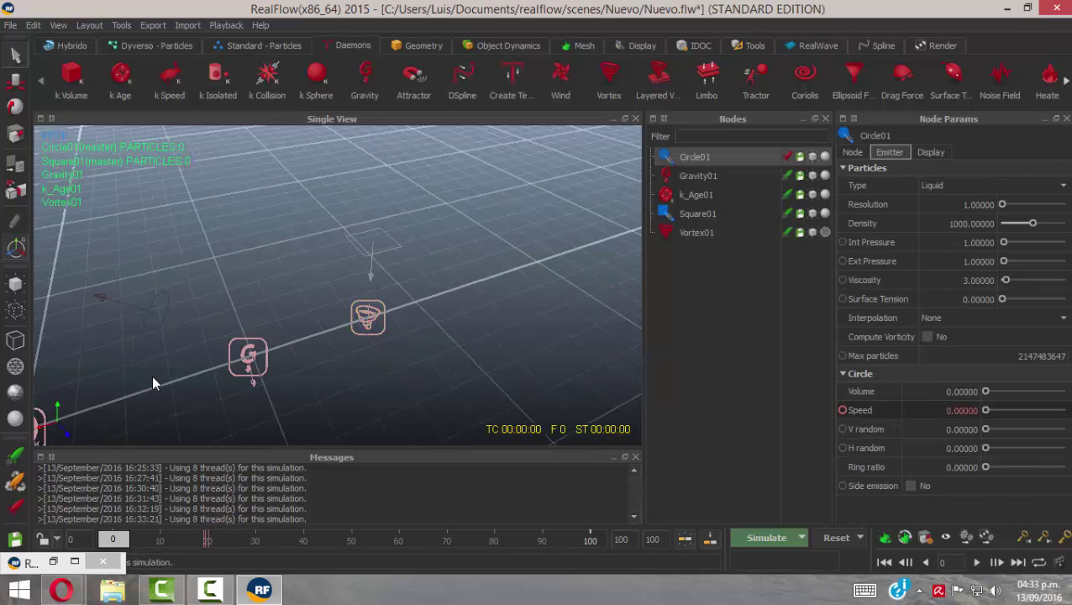
{"action": "left_click", "coordinate": [10, 481]}
{"action": "left_click_drag", "start_coordinate": [540, 411], "coordinate": [495, 377], "text": "alt"}
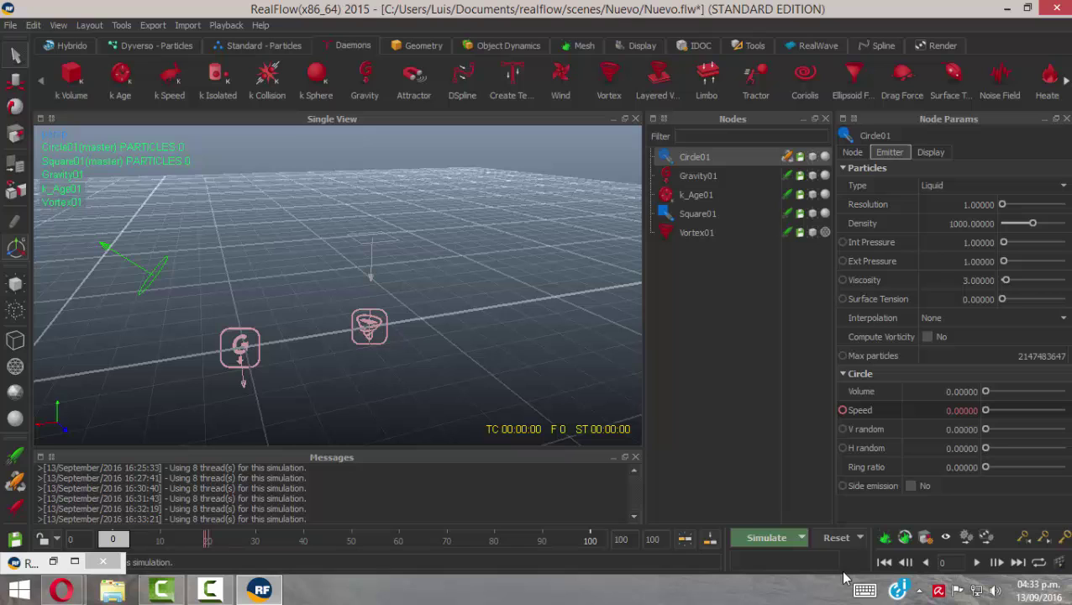
{"action": "left_click", "coordinate": [761, 539]}
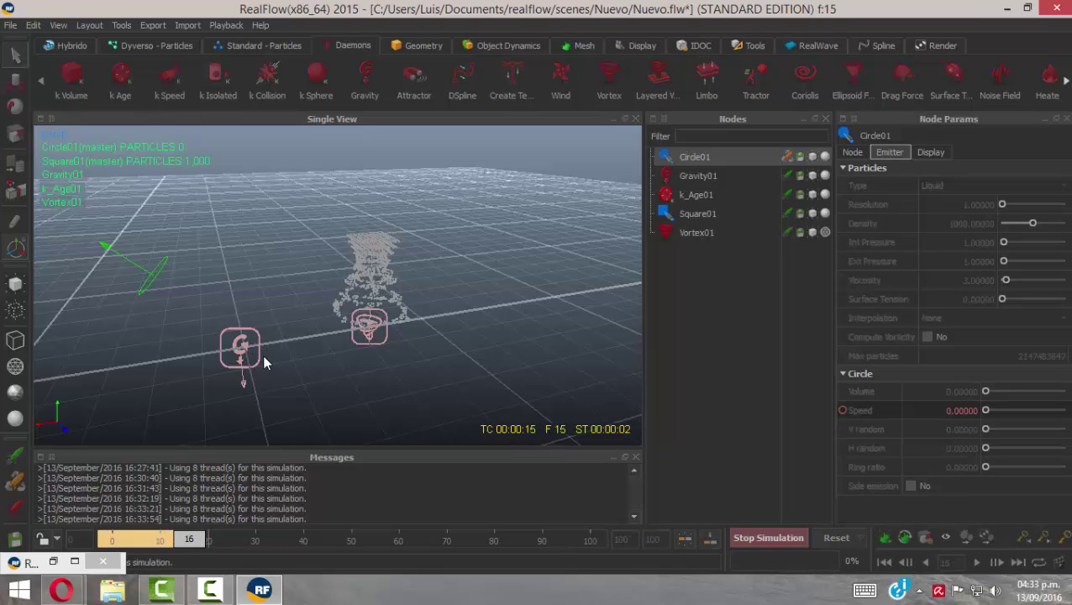
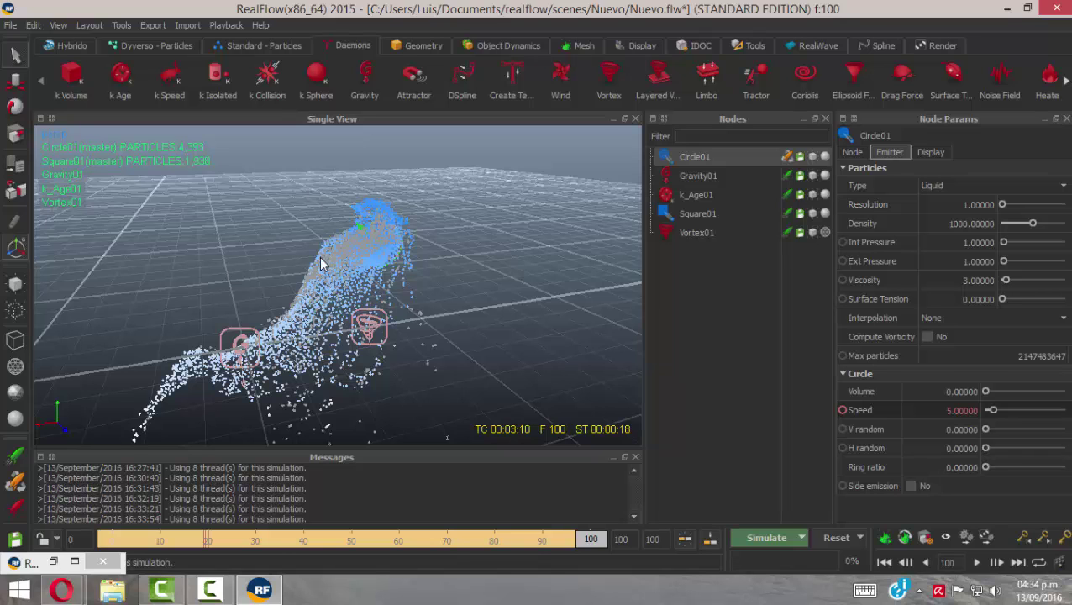
Examine the simulated particle streams from several angles and move the timeline to frame 54
{"action": "left_click_drag", "start_coordinate": [466, 300], "coordinate": [213, 238], "text": "alt"}
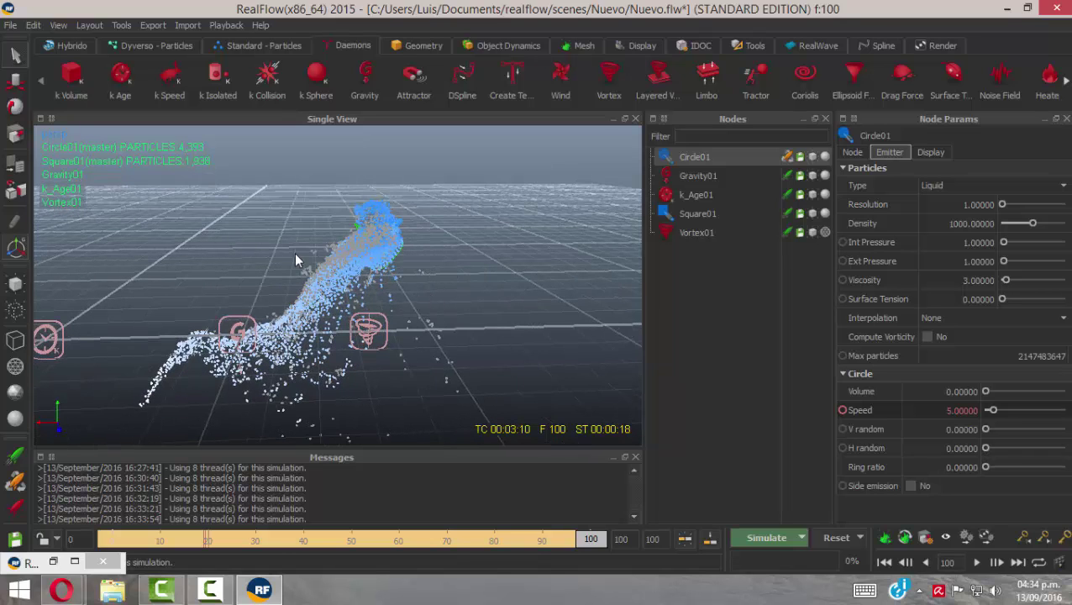
{"action": "left_click_drag", "start_coordinate": [444, 277], "coordinate": [424, 290], "text": "alt"}
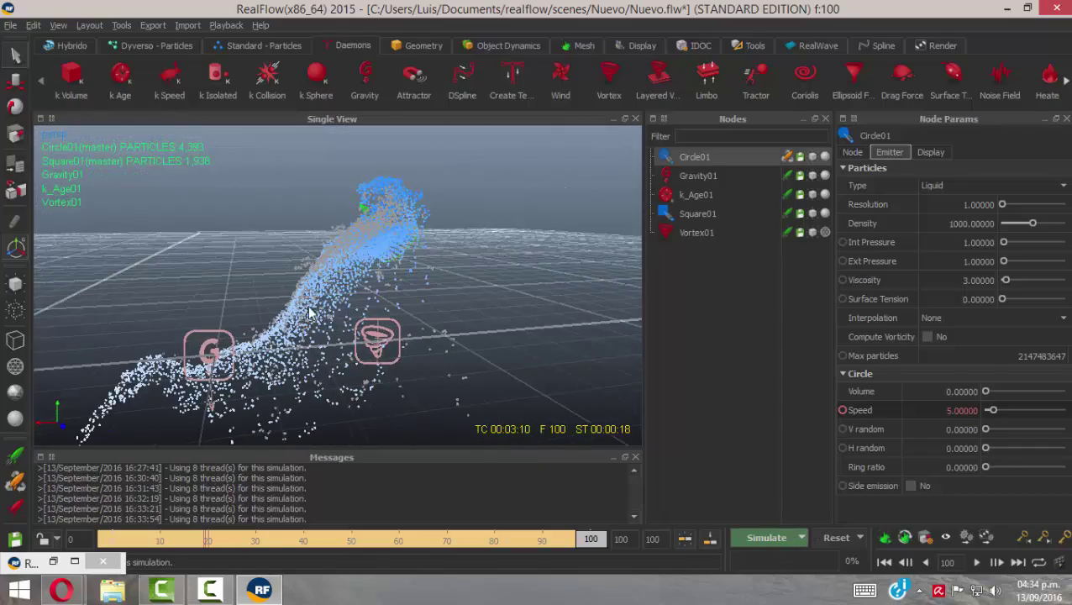
{"action": "left_click_drag", "start_coordinate": [309, 313], "coordinate": [343, 319], "text": "alt"}
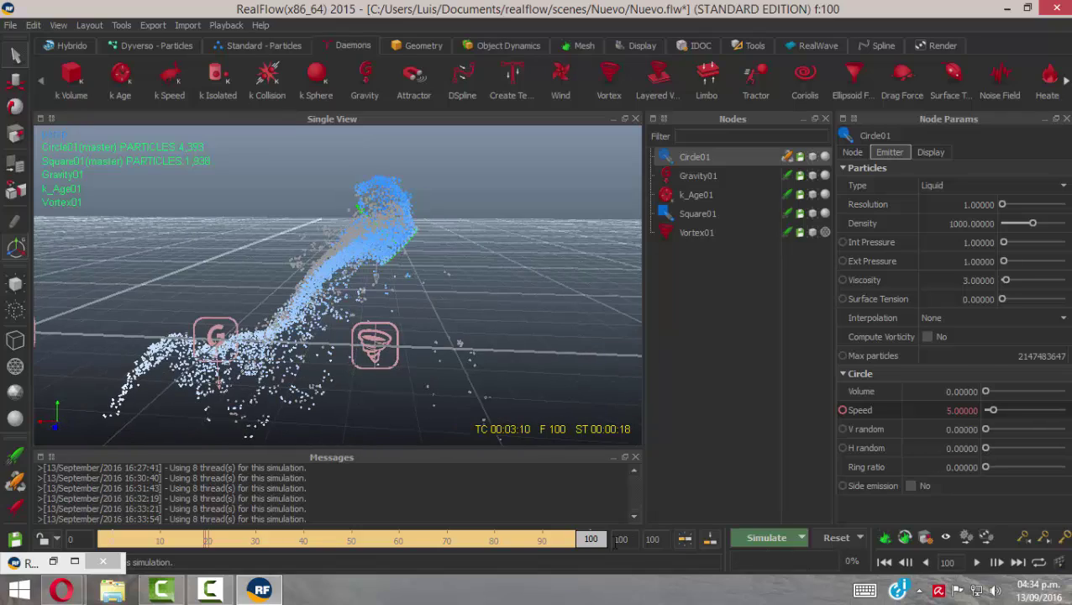
{"action": "left_click_drag", "start_coordinate": [615, 544], "coordinate": [372, 538]}
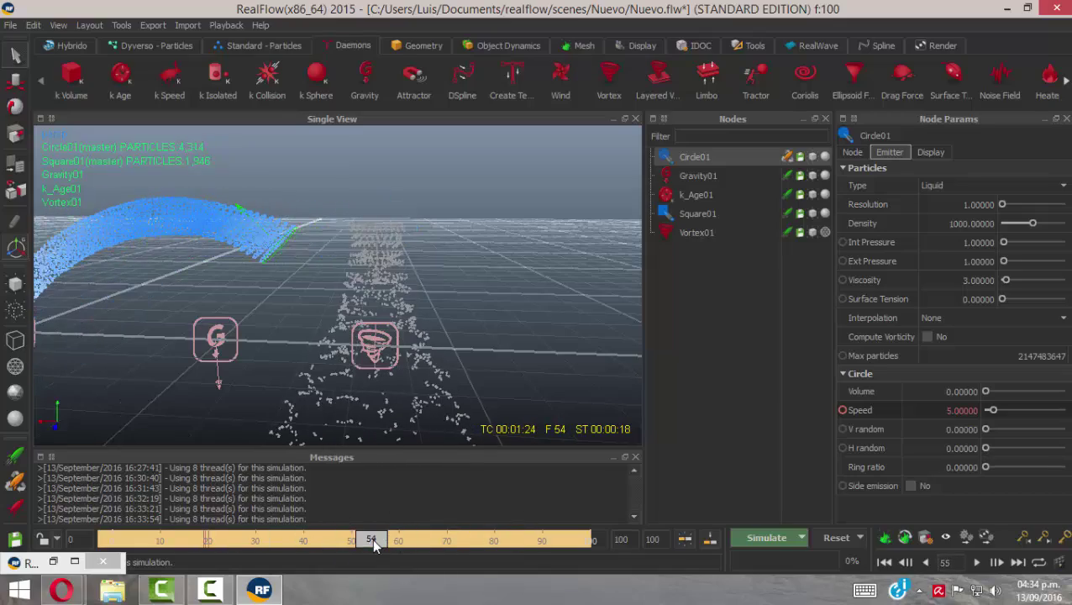
{"action": "left_click_drag", "start_coordinate": [227, 241], "coordinate": [336, 279], "text": "alt"}
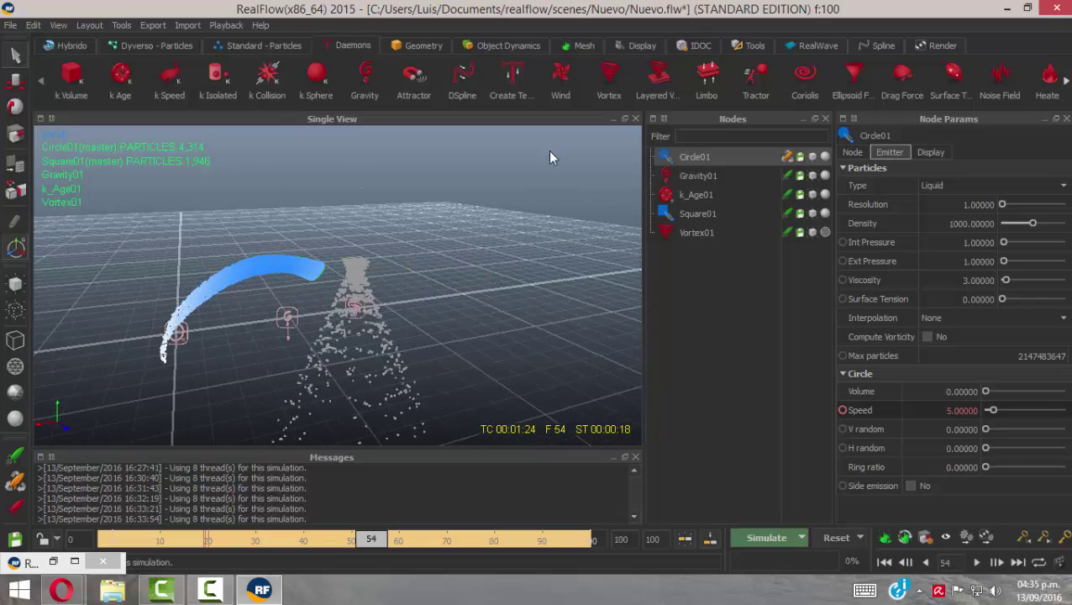
Add a standard Particle mesh object to the scene
{"action": "left_click", "coordinate": [555, 49]}
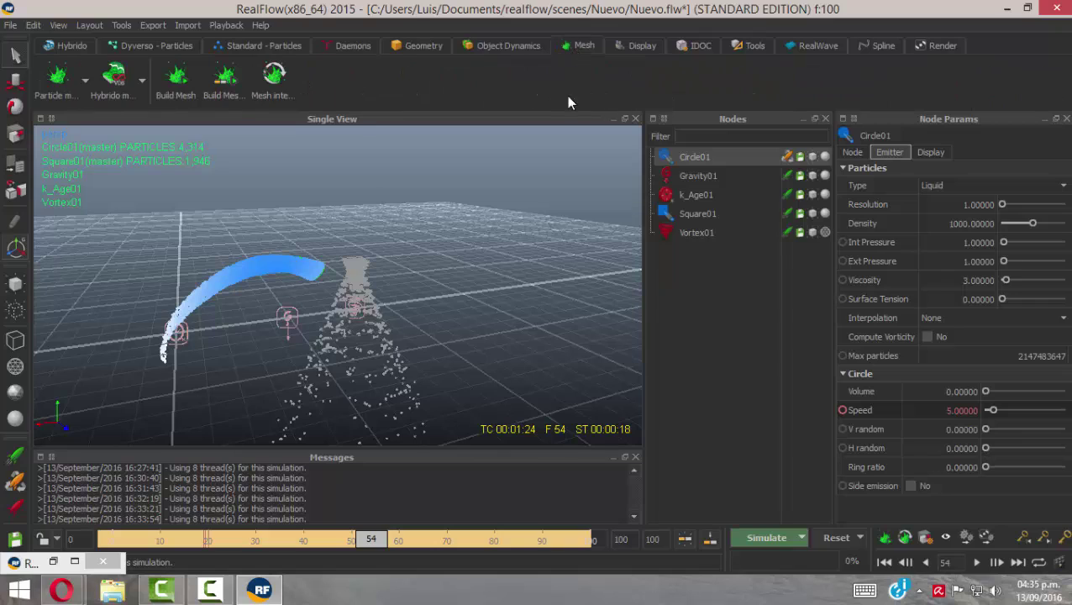
{"action": "left_click", "coordinate": [85, 81]}
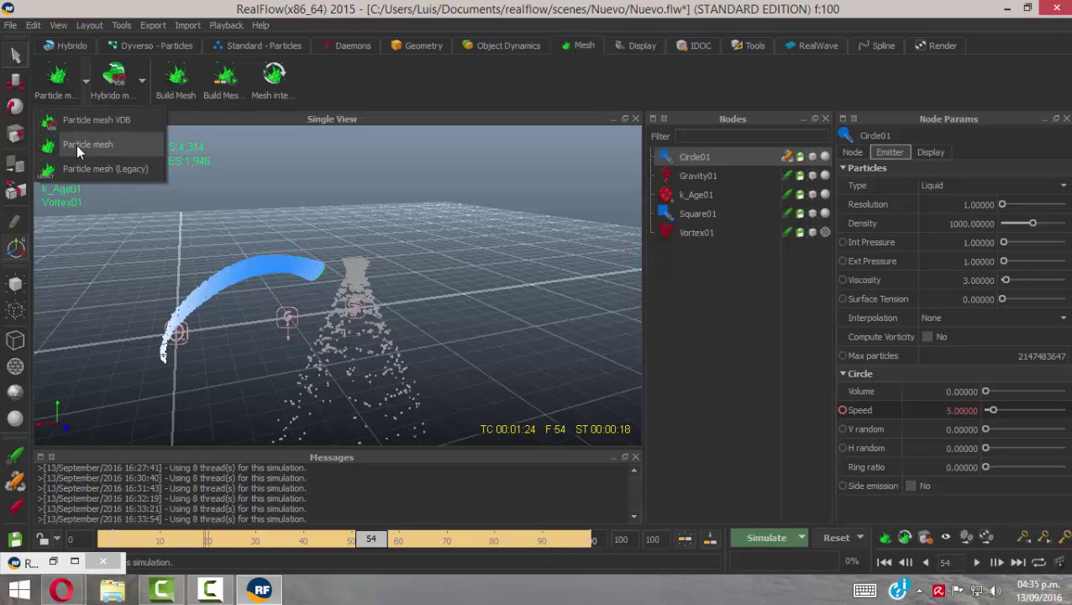
{"action": "left_click", "coordinate": [100, 148]}
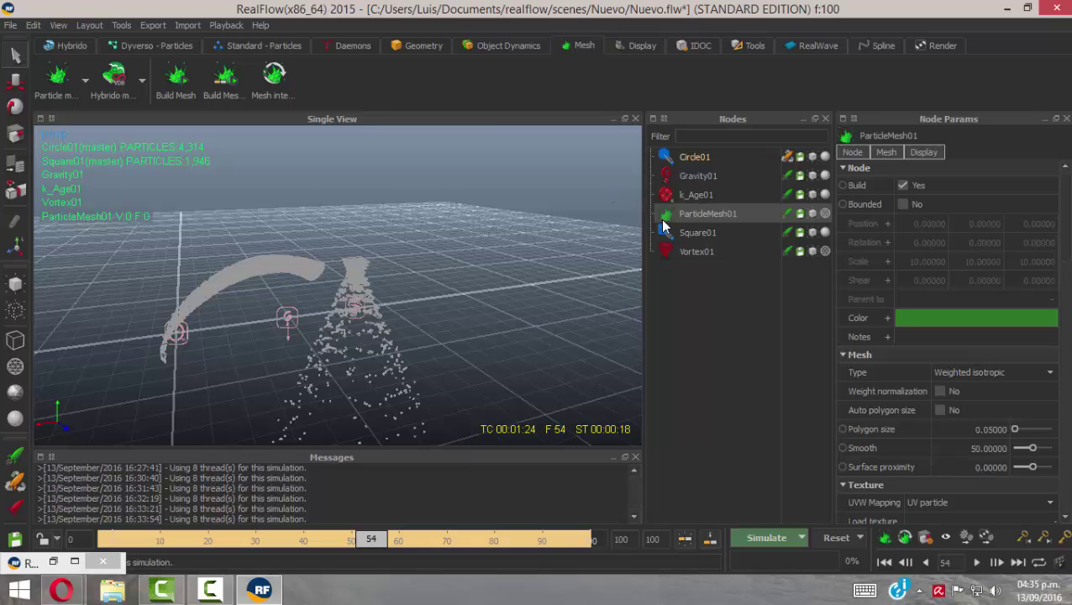
Try to build the particle mesh at frame 54 without any emitters linked to it
{"action": "left_click_drag", "start_coordinate": [366, 251], "coordinate": [266, 211], "text": "alt"}
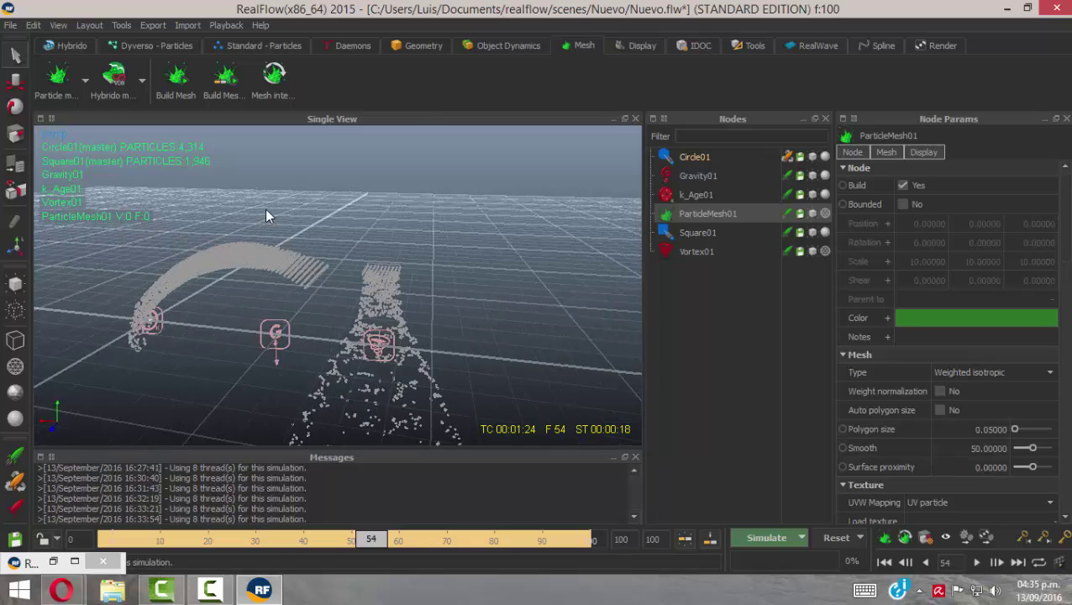
{"action": "left_click_drag", "start_coordinate": [418, 265], "coordinate": [365, 193], "text": "alt"}
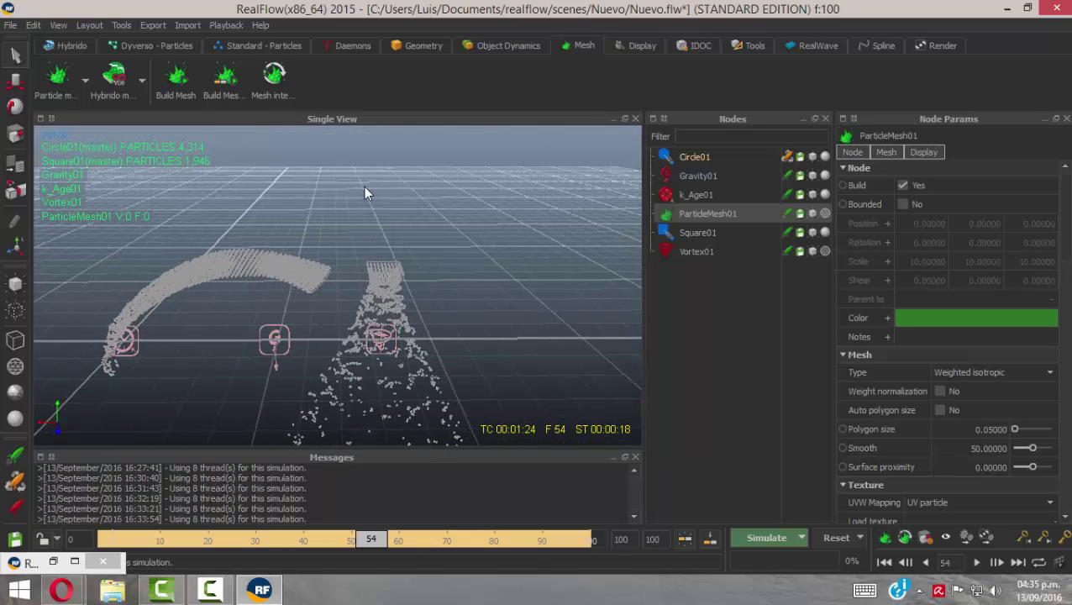
{"action": "left_click", "coordinate": [177, 78]}
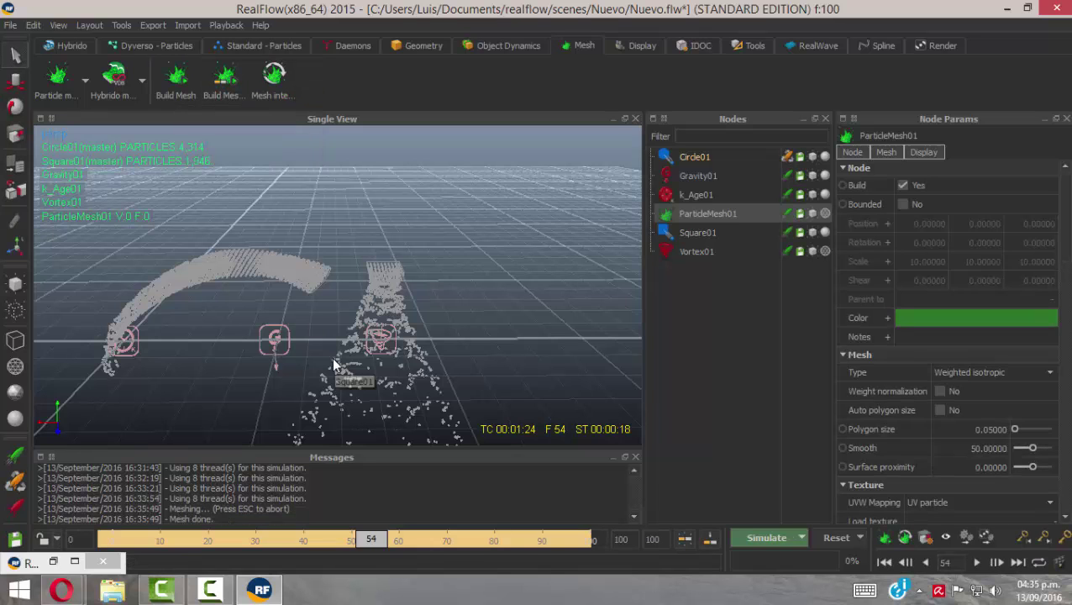
{"action": "left_click_drag", "start_coordinate": [332, 404], "coordinate": [445, 337], "text": "alt"}
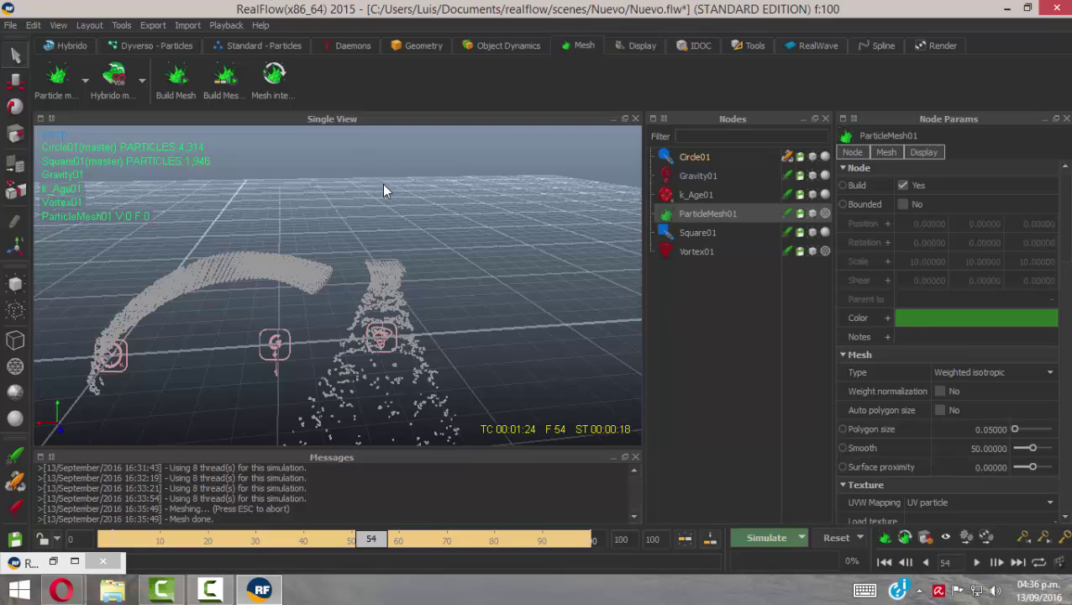
Open the Relationship Editor, enlarge its window, and place the ParticleMesh01 node in free space beside the emitters
{"action": "key", "text": "ctrl+r"}
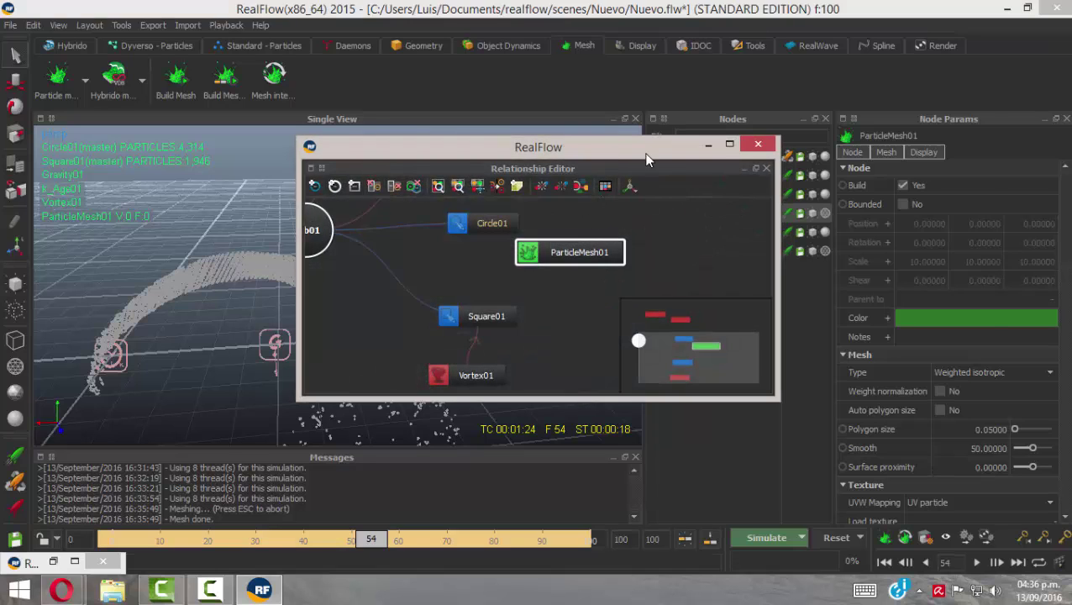
{"action": "left_click_drag", "start_coordinate": [615, 144], "coordinate": [812, 76]}
{"action": "left_click_drag", "start_coordinate": [771, 328], "coordinate": [837, 518]}
{"action": "middle_click_drag", "start_coordinate": [752, 302], "coordinate": [858, 378]}
{"action": "scroll", "coordinate": [858, 299], "scroll_direction": "down", "scroll_amount": 2}
{"action": "left_click_drag", "start_coordinate": [857, 286], "coordinate": [901, 289]}
{"action": "middle_click_drag", "start_coordinate": [823, 328], "coordinate": [755, 325]}
{"action": "scroll", "coordinate": [710, 291], "scroll_direction": "up", "scroll_amount": 2}
{"action": "left_click_drag", "start_coordinate": [852, 271], "coordinate": [854, 253]}
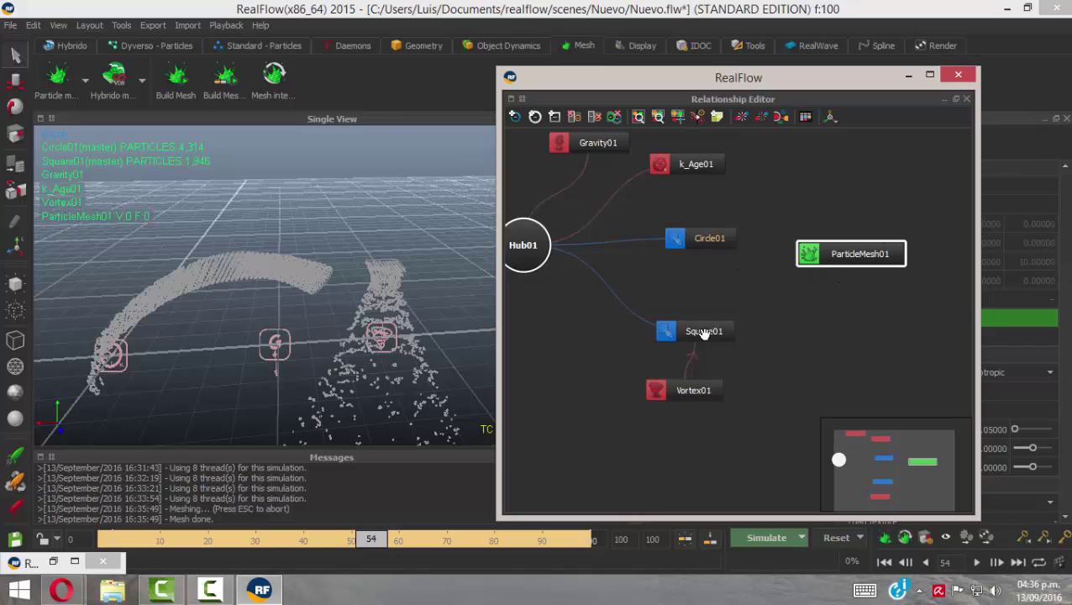
Link ParticleMesh01 with the Circle01 and Square01 emitters, and minimise the Relationship Editor
{"action": "left_click_drag", "start_coordinate": [867, 269], "coordinate": [710, 238]}
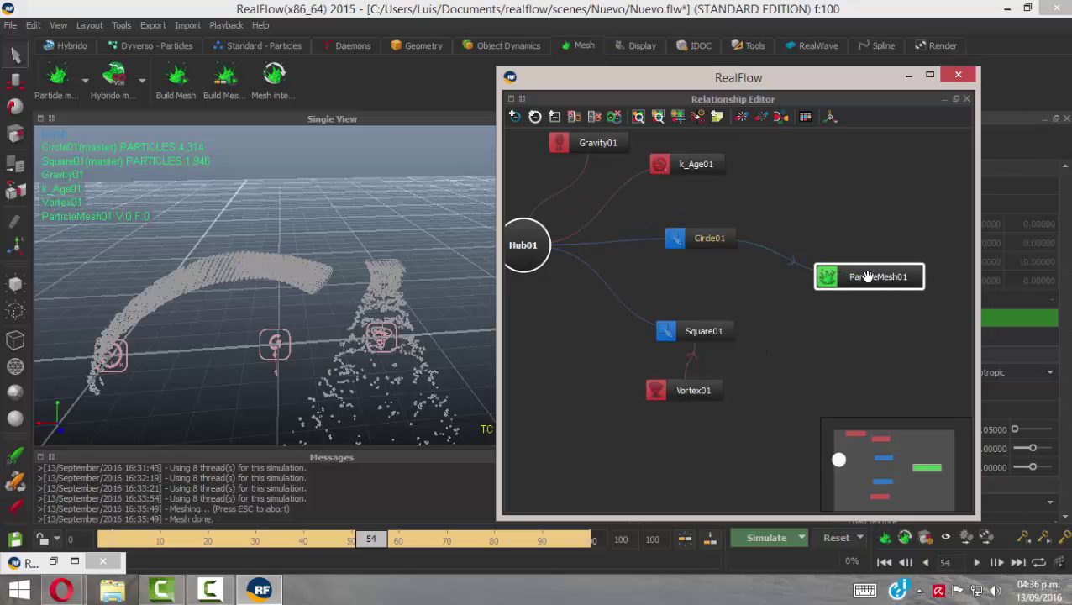
{"action": "left_click_drag", "start_coordinate": [865, 279], "coordinate": [695, 331]}
{"action": "left_click", "coordinate": [907, 76]}
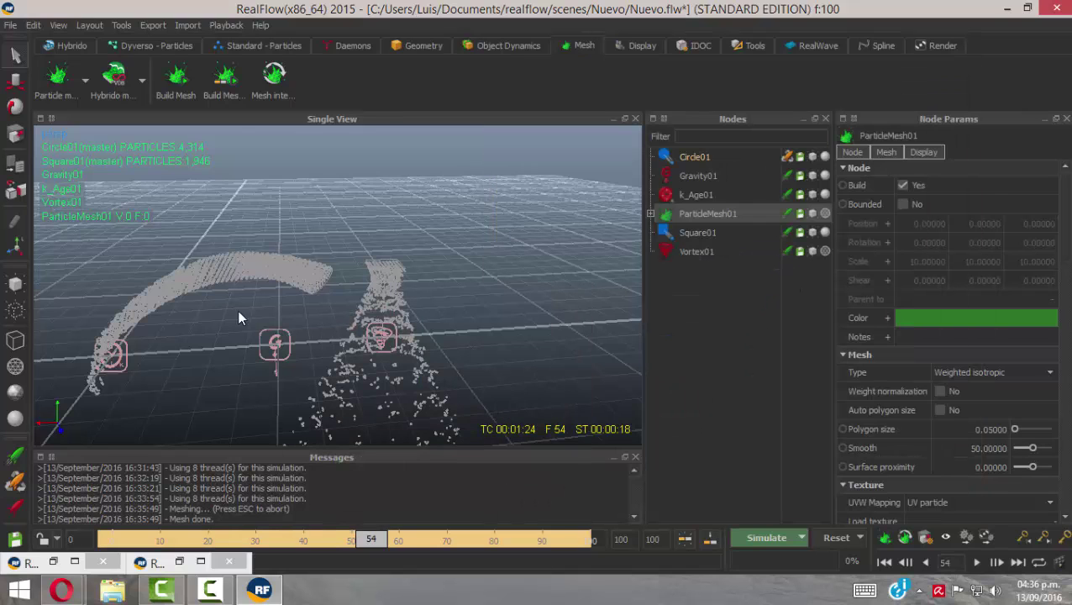
Build the mesh for the current frame and inspect its surface up close
{"action": "left_click", "coordinate": [176, 77]}
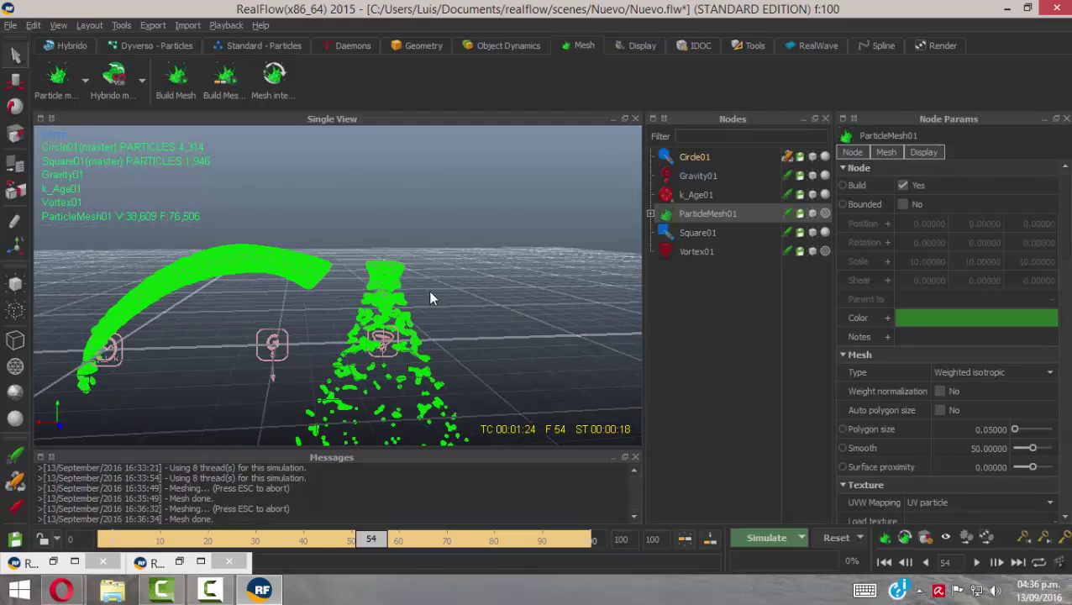
{"action": "right_click_drag", "start_coordinate": [429, 292], "coordinate": [750, 264], "text": "alt"}
{"action": "left_click_drag", "start_coordinate": [561, 320], "coordinate": [645, 290], "text": "alt"}
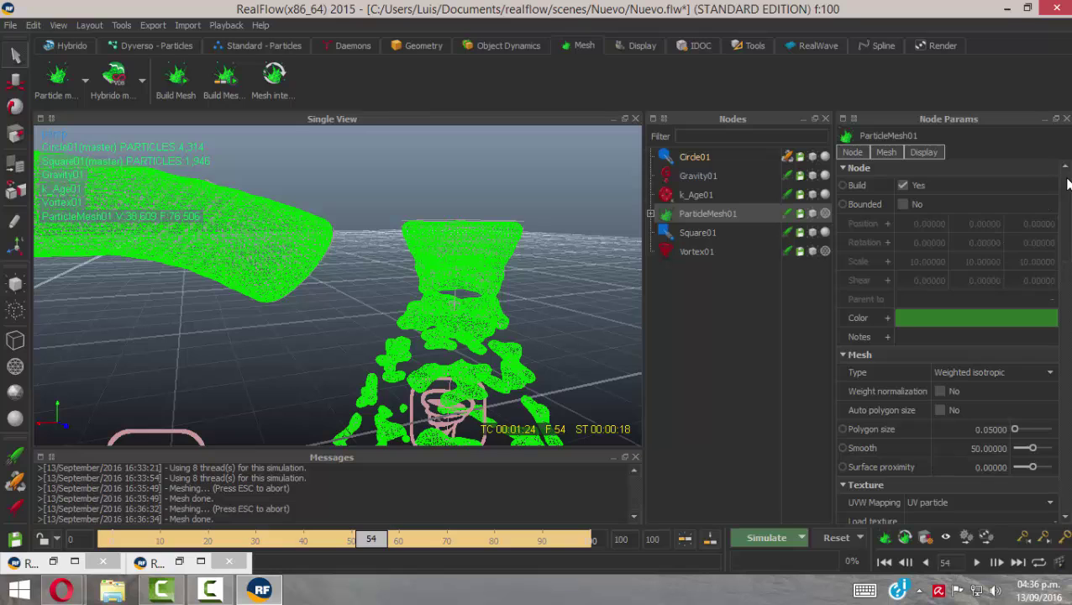
Set ParticleMesh01's mesh type to Weighted anisotropic and enable Auto polygon size
{"action": "scroll", "coordinate": [1063, 189], "scroll_direction": "down", "scroll_amount": 3}
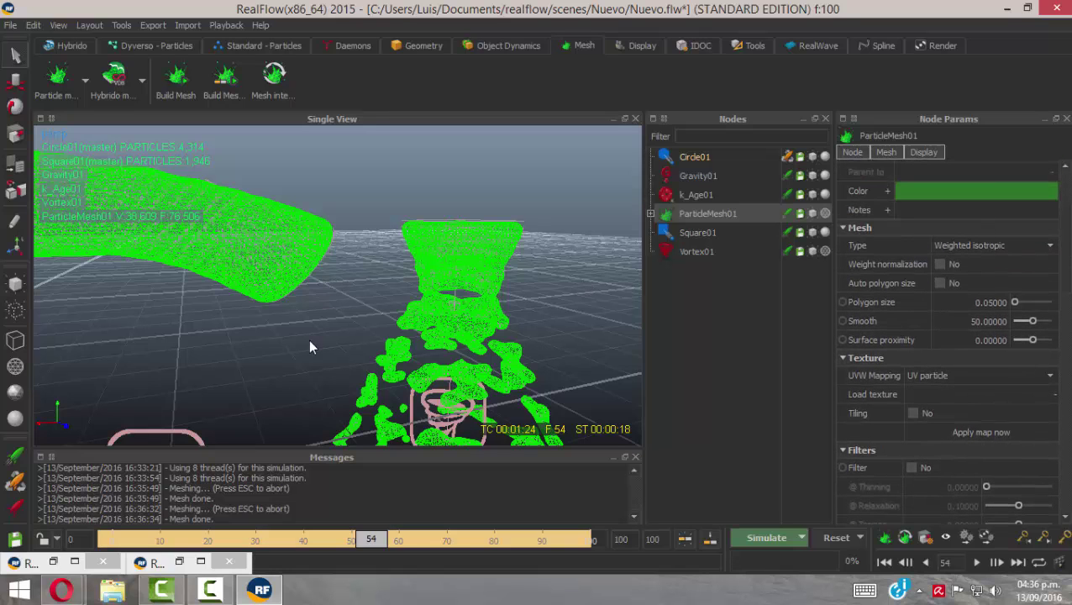
{"action": "left_click_drag", "start_coordinate": [308, 346], "coordinate": [334, 332], "text": "alt"}
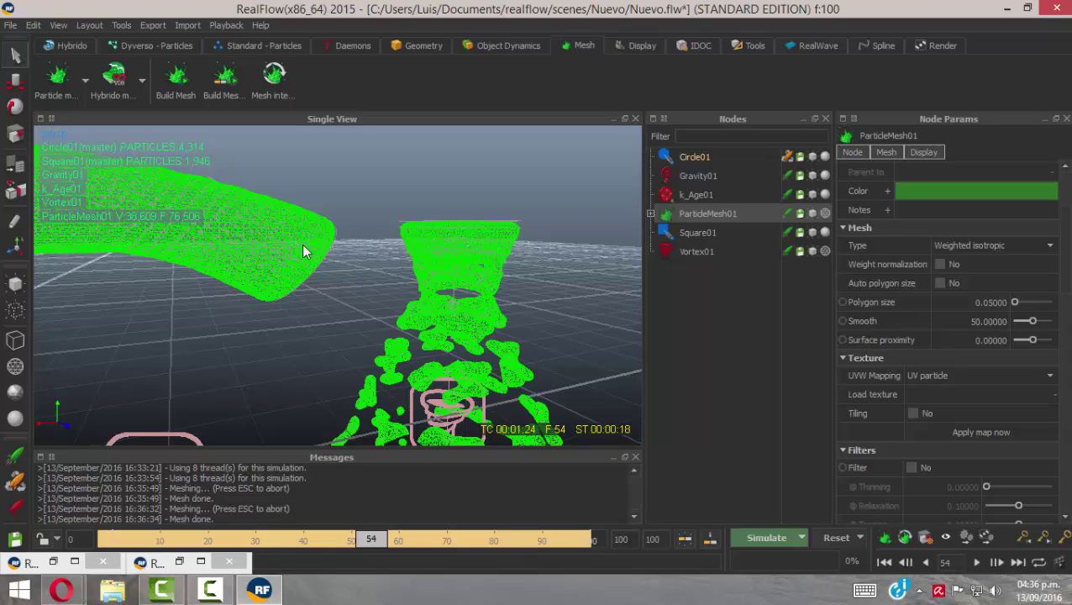
{"action": "left_click_drag", "start_coordinate": [311, 235], "coordinate": [944, 404], "text": "alt"}
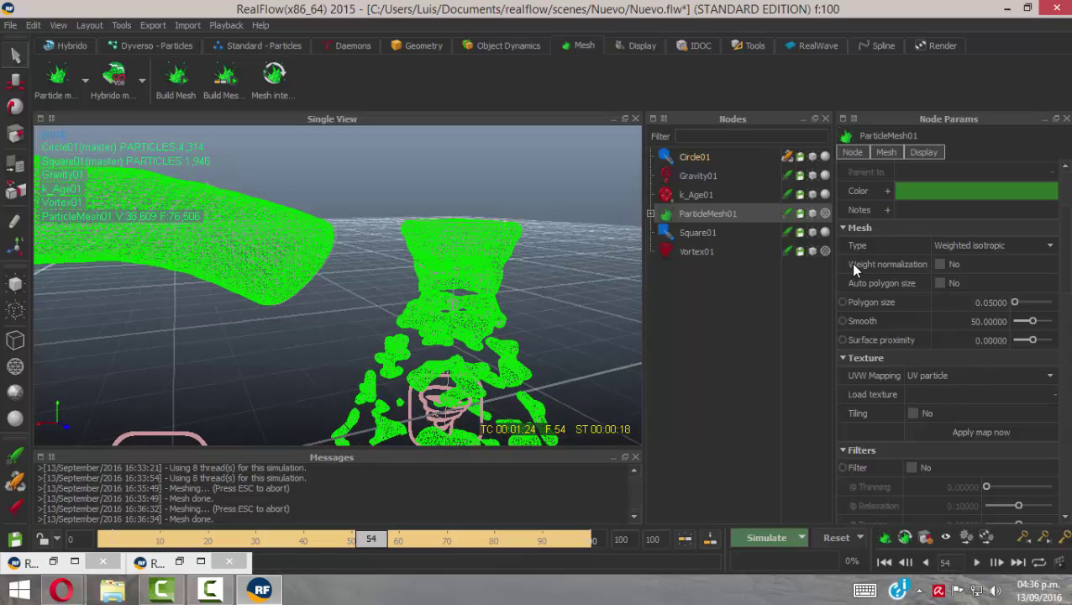
{"action": "left_click", "coordinate": [998, 244]}
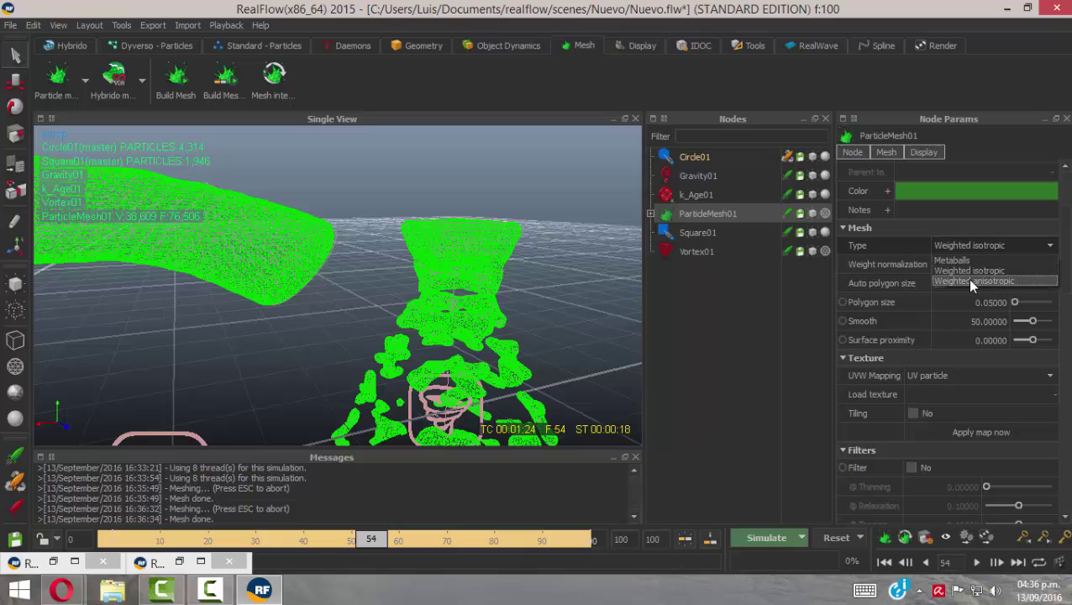
{"action": "left_click", "coordinate": [995, 282]}
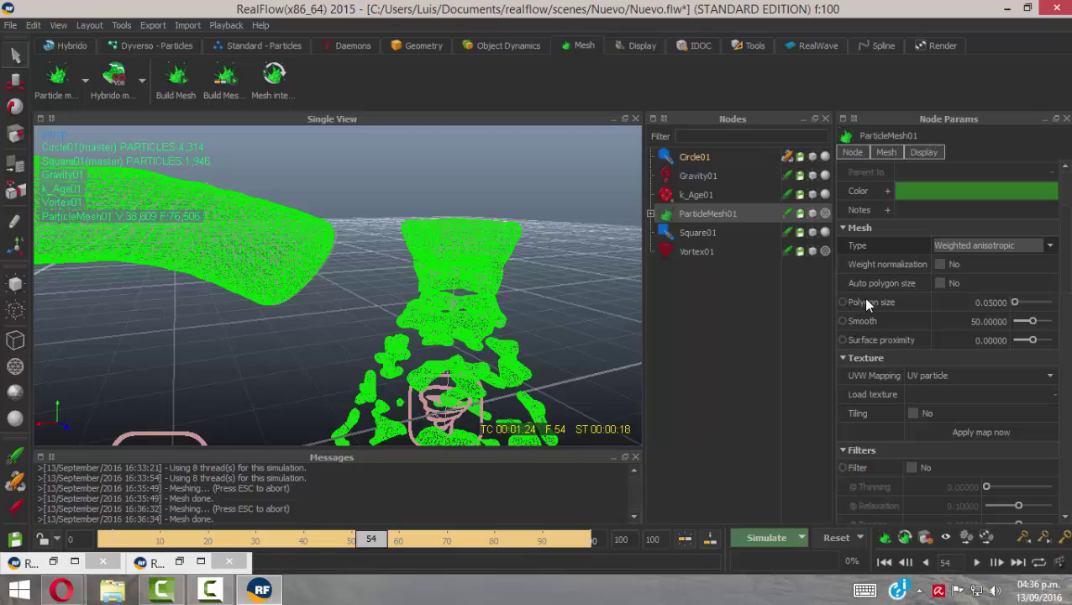
{"action": "left_click", "coordinate": [939, 283]}
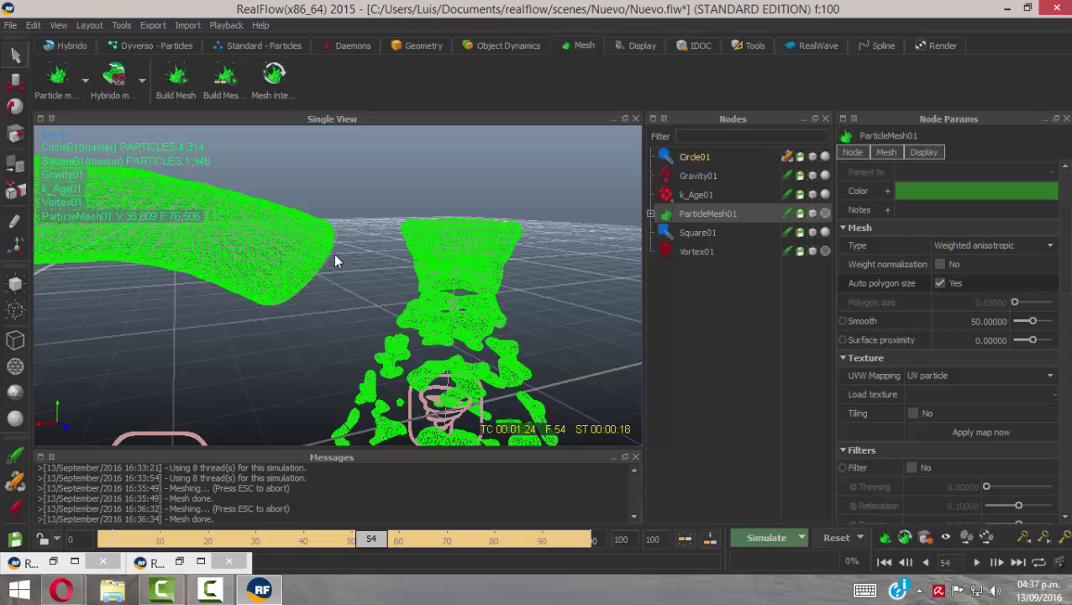
Disable Auto polygon size for ParticleMesh01 and turn on interactive mesh building
{"action": "left_click_drag", "start_coordinate": [341, 288], "coordinate": [321, 298], "text": "alt"}
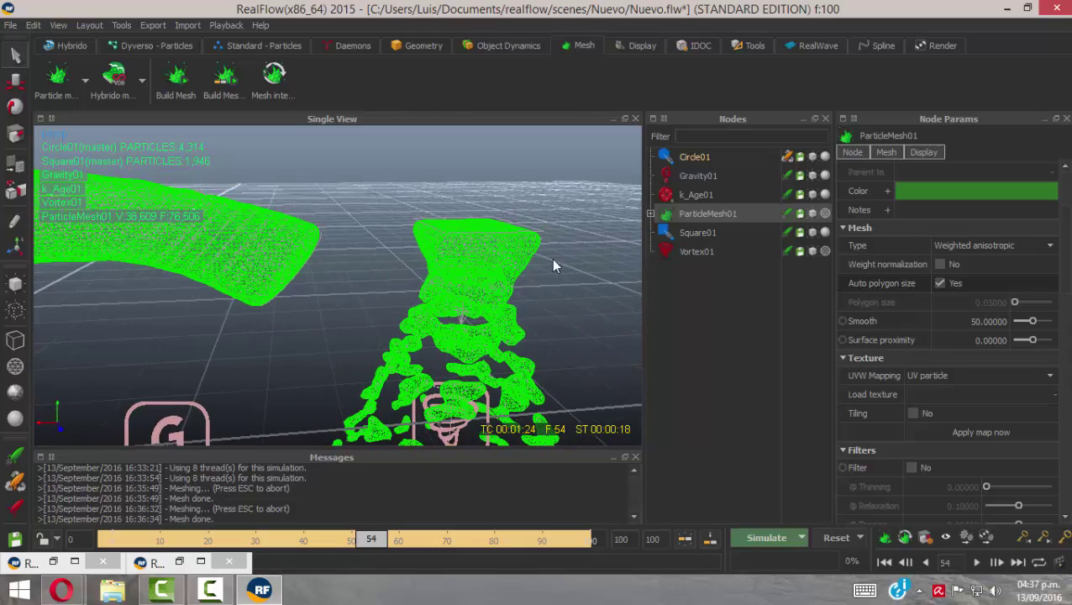
{"action": "left_click_drag", "start_coordinate": [370, 266], "coordinate": [247, 244], "text": "alt"}
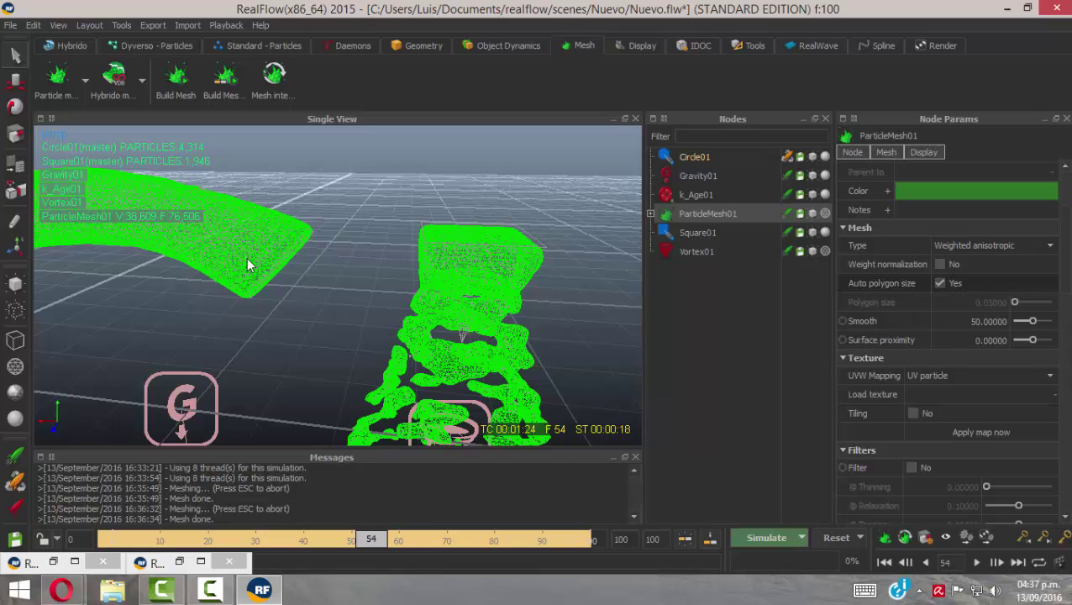
{"action": "left_click", "coordinate": [939, 284]}
{"action": "left_click", "coordinate": [277, 86]}
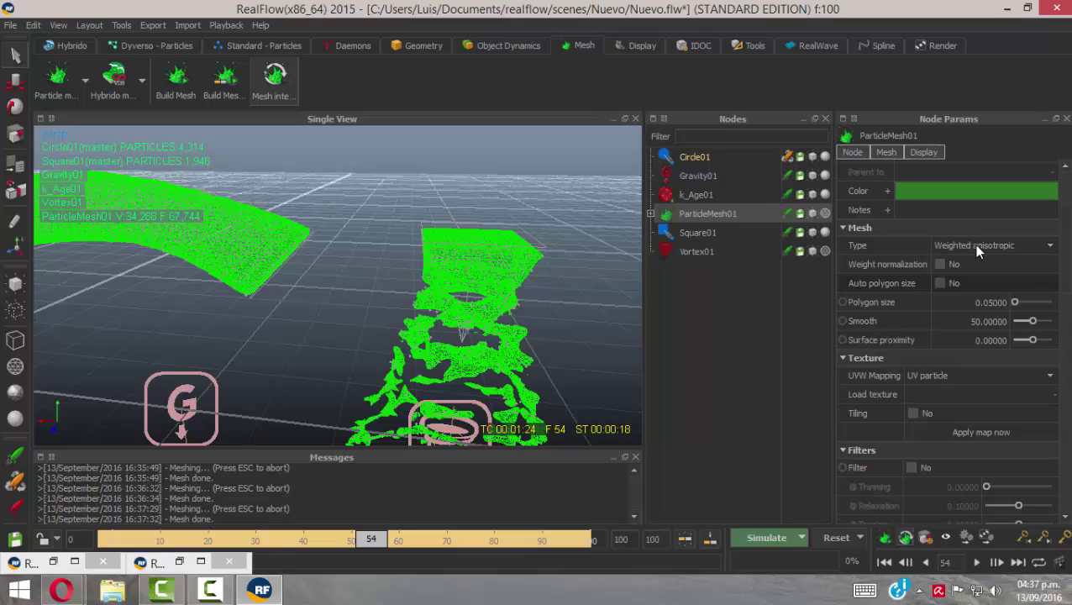
Try the Weighted isotropic mesh type on ParticleMesh01 for comparison, and return it to Weighted anisotropic
{"action": "left_click", "coordinate": [1002, 248]}
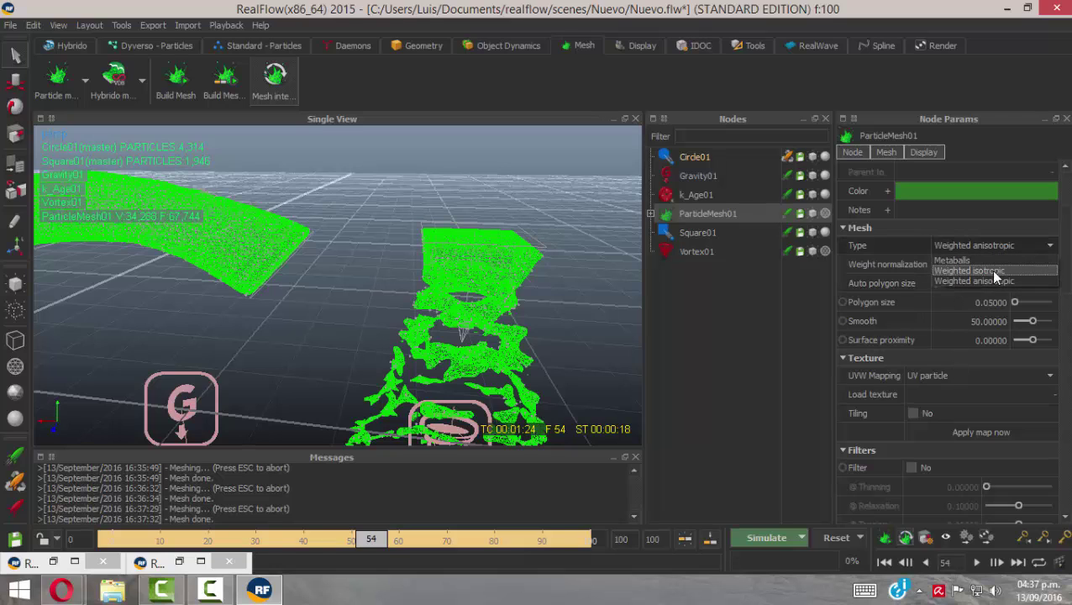
{"action": "left_click", "coordinate": [989, 277]}
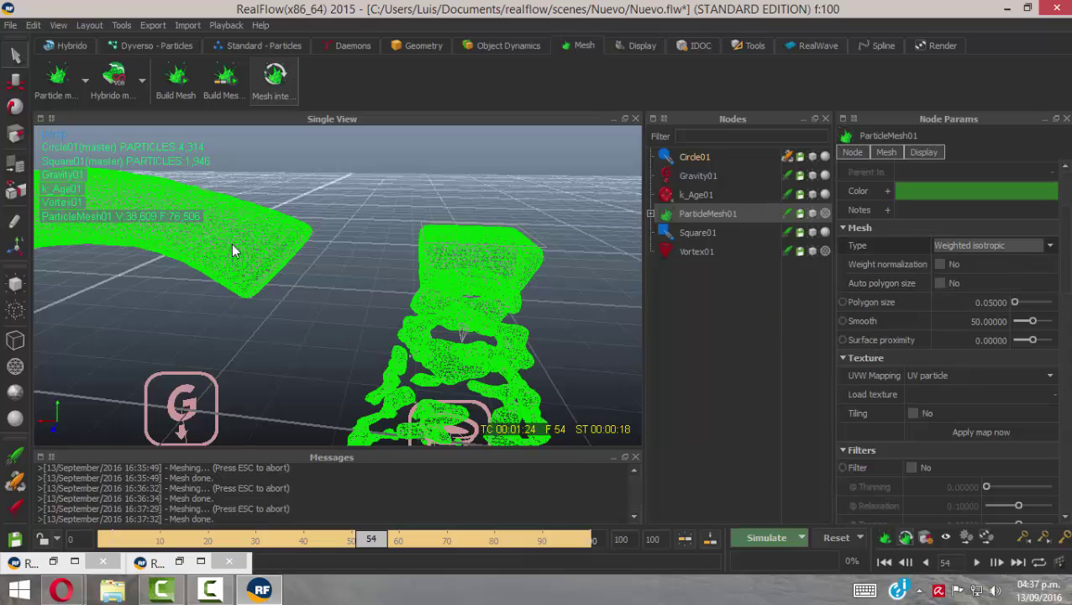
{"action": "left_click", "coordinate": [1017, 245]}
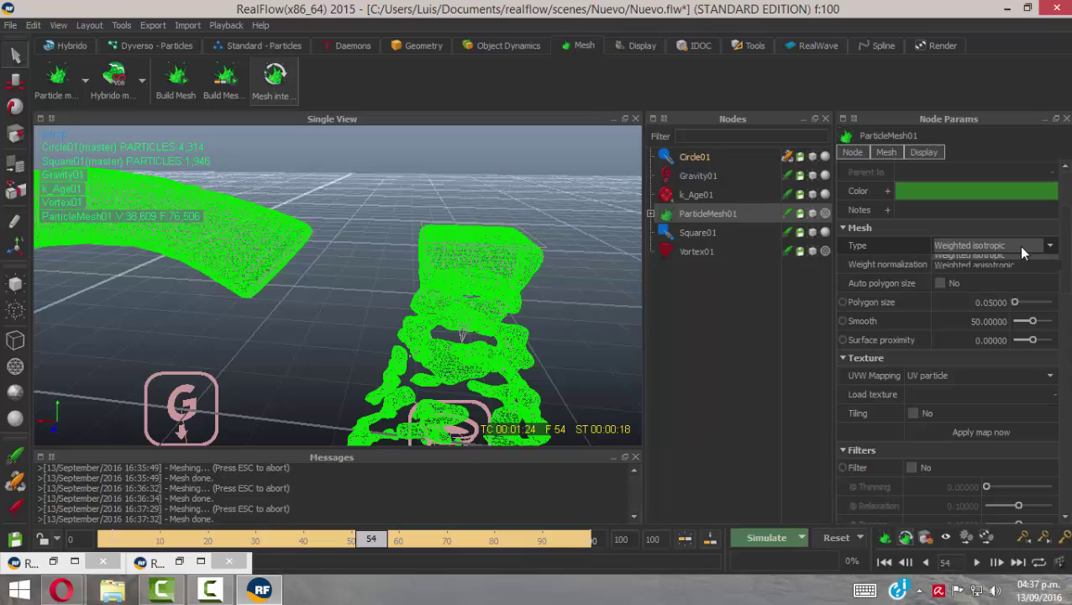
{"action": "left_click", "coordinate": [996, 282]}
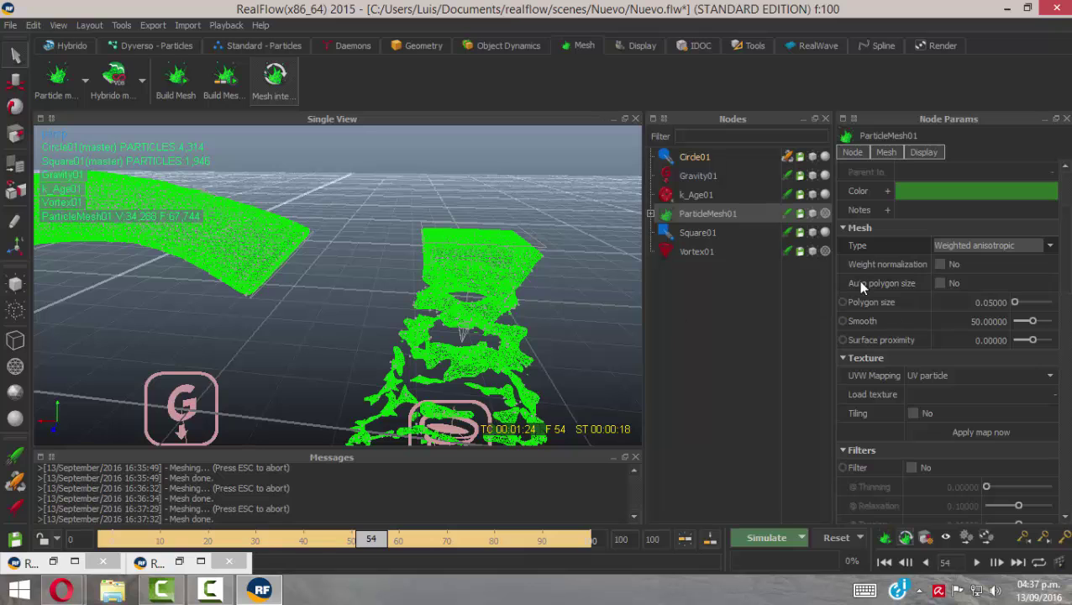
Enable Auto polygon size for ParticleMesh01 and inspect the rebuilt mesh from several angles
{"action": "left_click", "coordinate": [938, 284]}
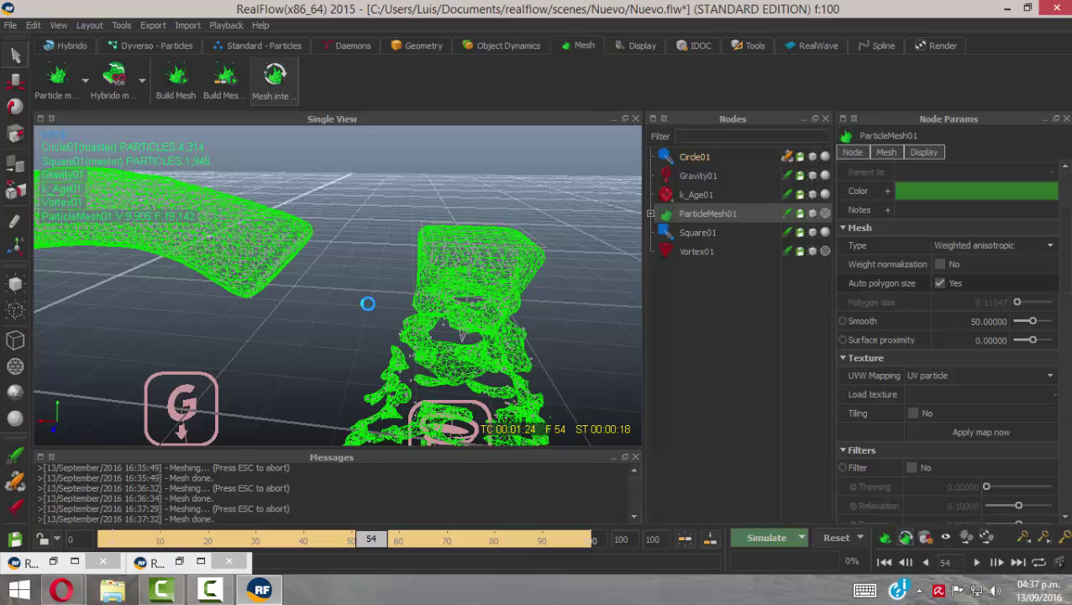
{"action": "left_click_drag", "start_coordinate": [357, 260], "coordinate": [309, 225], "text": "alt"}
{"action": "left_click_drag", "start_coordinate": [364, 201], "coordinate": [340, 279], "text": "alt"}
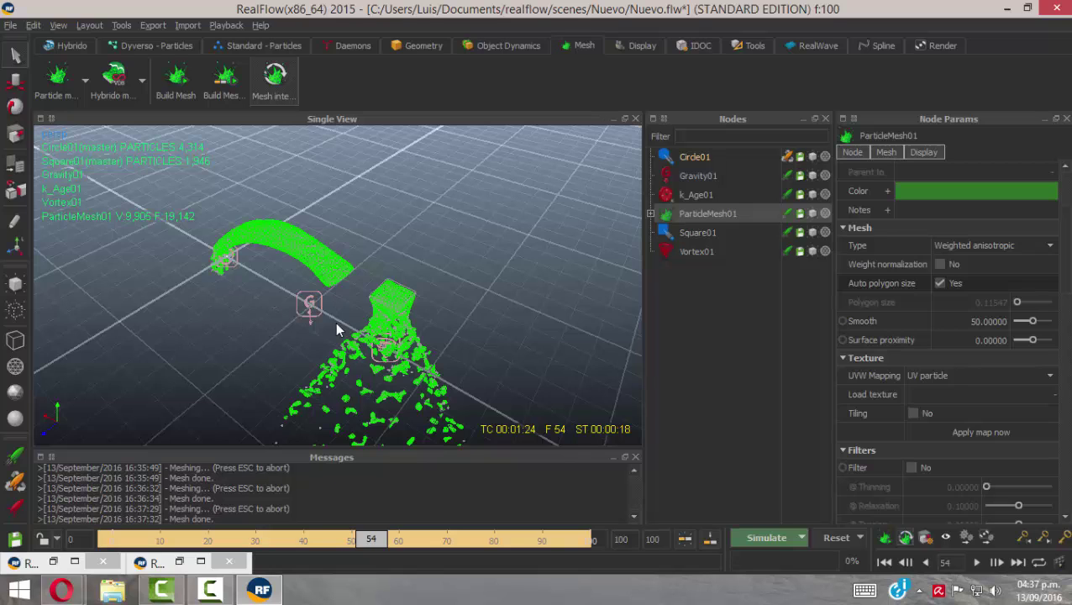
{"action": "scroll", "coordinate": [397, 285], "scroll_direction": "up", "scroll_amount": 5}
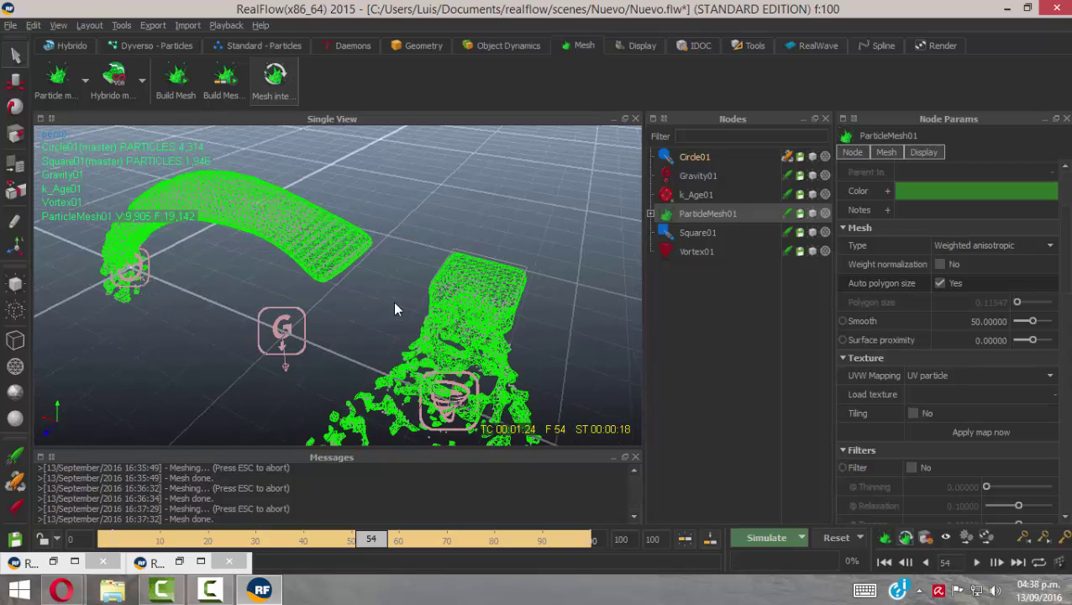
Set the scene shading to Smooth Shaded and inspect the shaded mesh around both emitters
{"action": "left_click", "coordinate": [58, 26]}
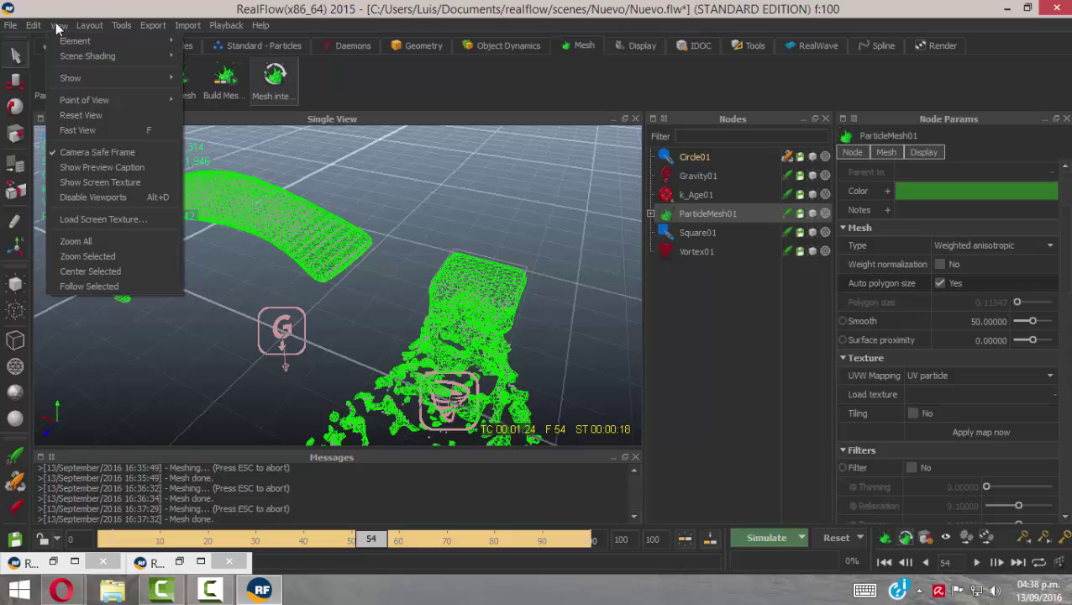
{"action": "mouse_move", "coordinate": [63, 53]}
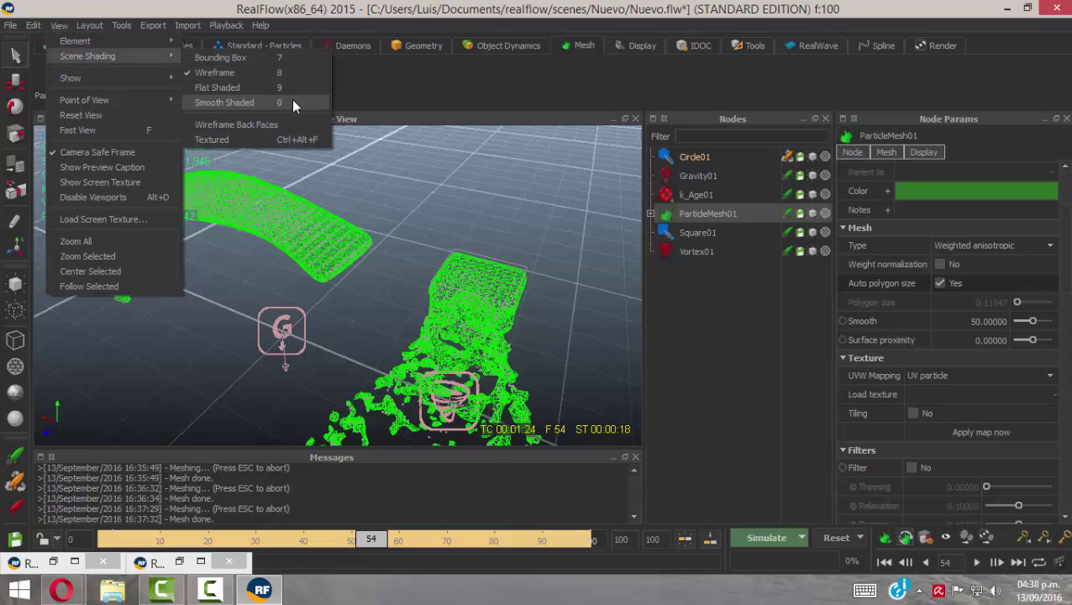
{"action": "left_click", "coordinate": [224, 102]}
{"action": "mouse_move", "coordinate": [409, 222]}
{"action": "left_mouse_down", "text": "alt"}
{"action": "mouse_move", "coordinate": [411, 306]}
{"action": "mouse_move", "coordinate": [342, 260]}
{"action": "mouse_move", "coordinate": [458, 262]}
{"action": "mouse_move", "coordinate": [401, 293]}
{"action": "mouse_move", "coordinate": [398, 277]}
{"action": "mouse_move", "coordinate": [232, 209]}
{"action": "left_mouse_up", "text": "alt"}
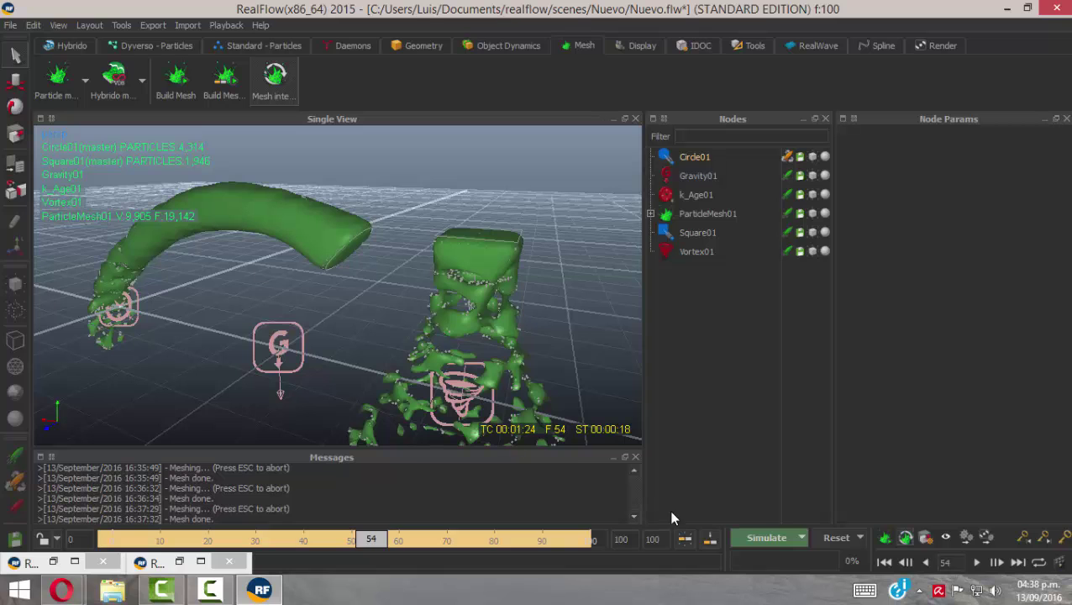
{"action": "left_click_drag", "start_coordinate": [348, 314], "coordinate": [323, 269], "text": "alt"}
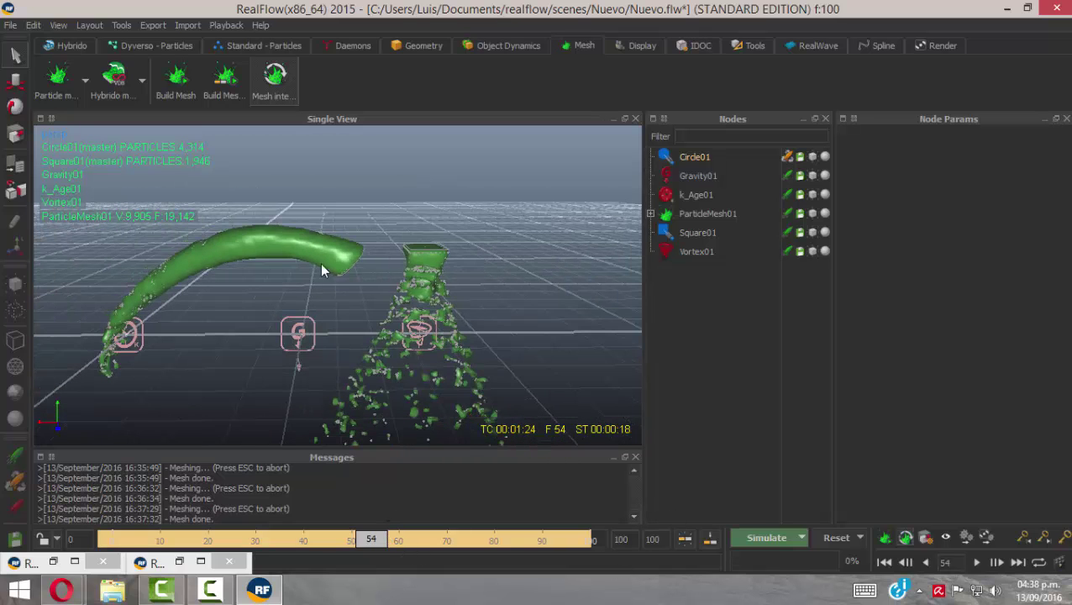
Reset the scene and simulate it through frame 100 with interactive meshing, watching the mesh form from different angles
{"action": "left_click", "coordinate": [267, 84]}
{"action": "left_click", "coordinate": [826, 538]}
{"action": "left_click", "coordinate": [505, 299]}
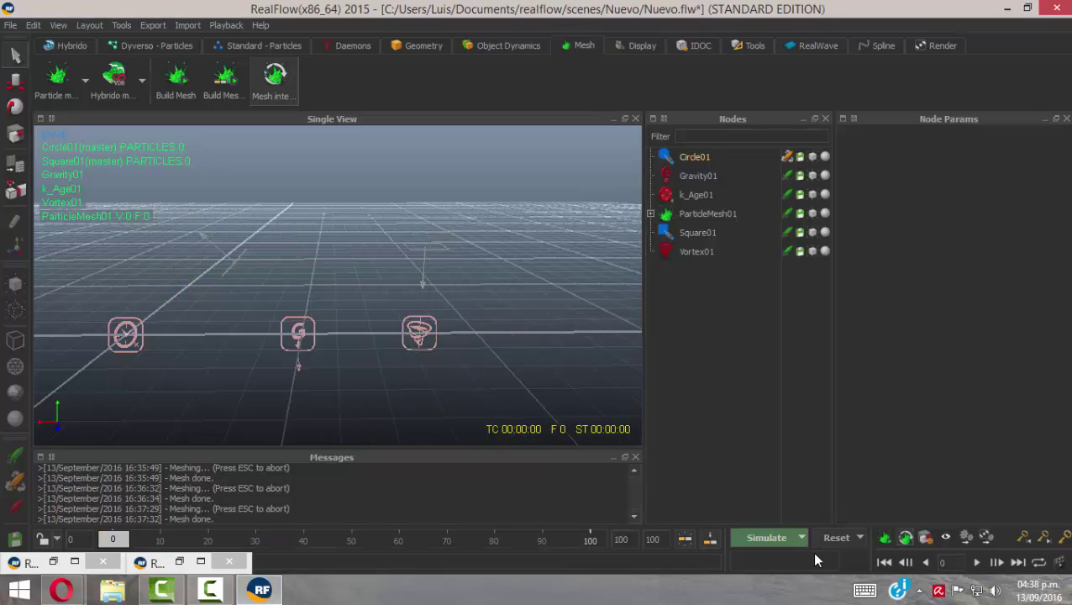
{"action": "left_click", "coordinate": [755, 536]}
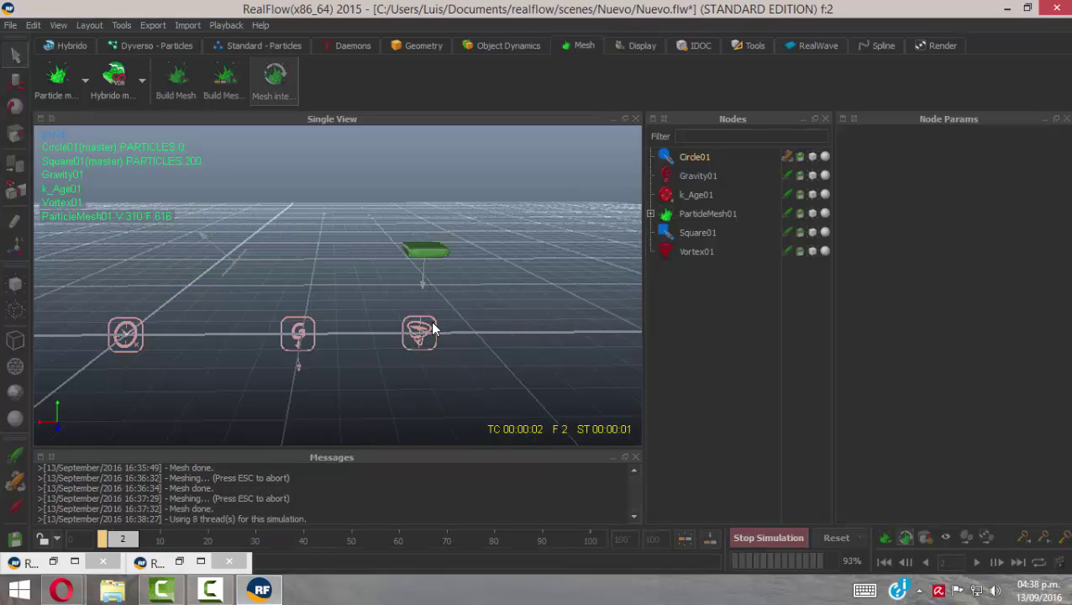
{"action": "left_click_drag", "start_coordinate": [432, 275], "coordinate": [394, 336], "text": "alt"}
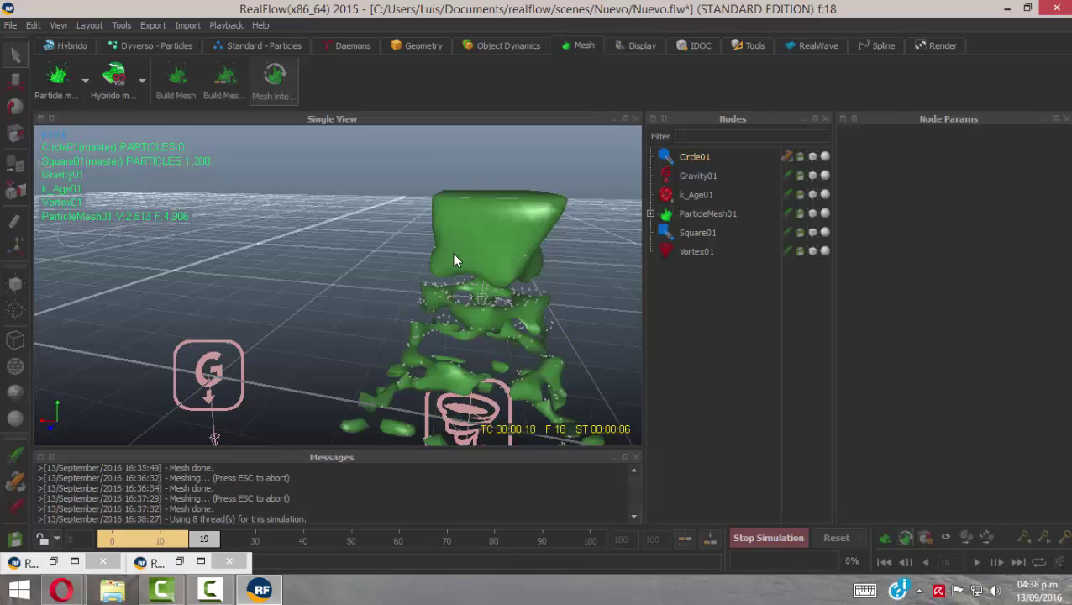
{"action": "left_click_drag", "start_coordinate": [452, 253], "coordinate": [400, 288], "text": "alt"}
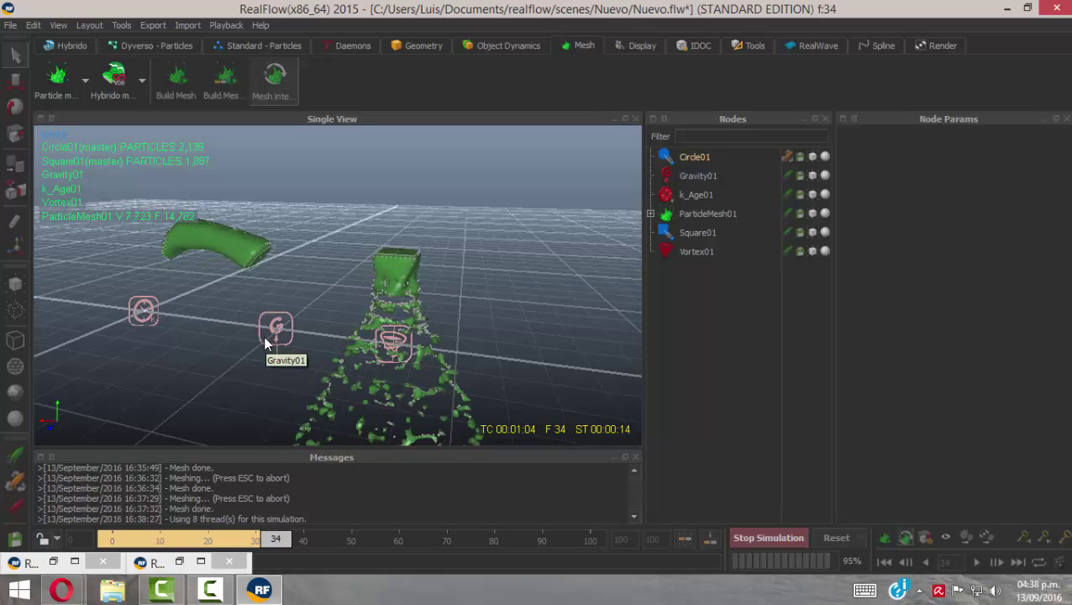
{"action": "left_click_drag", "start_coordinate": [219, 289], "coordinate": [358, 313], "text": "alt"}
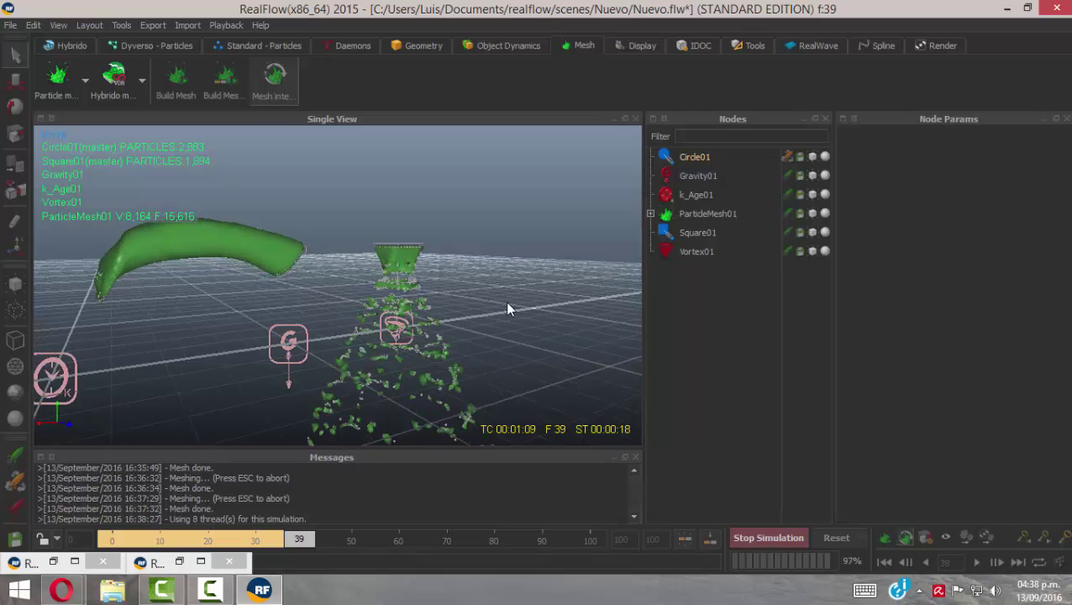
{"action": "left_click_drag", "start_coordinate": [506, 309], "coordinate": [395, 307], "text": "alt"}
{"action": "left_click_drag", "start_coordinate": [301, 286], "coordinate": [376, 380], "text": "alt"}
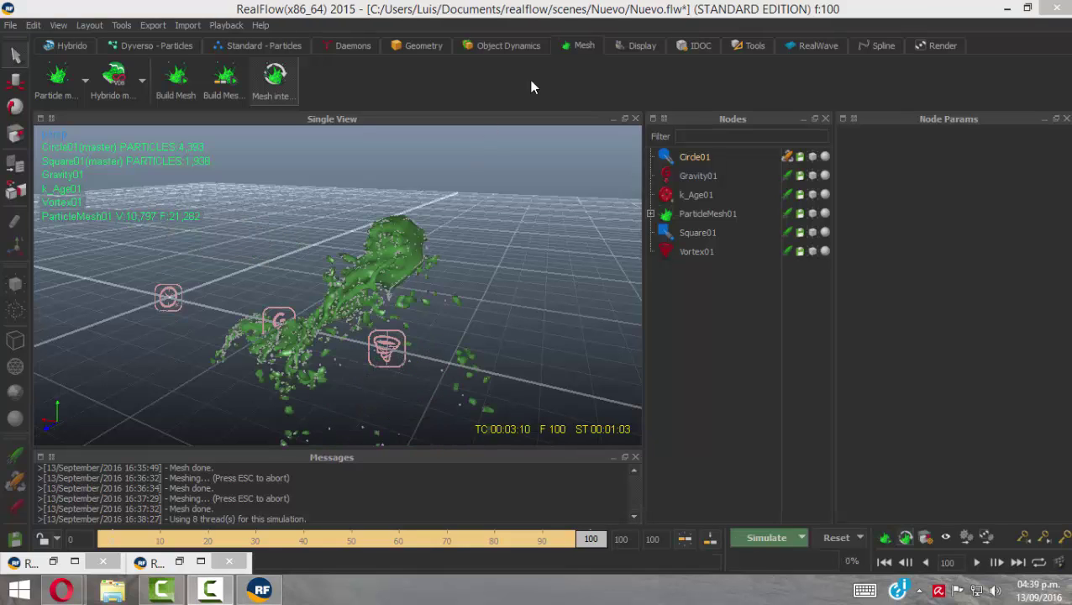
{"action": "left_click_drag", "start_coordinate": [276, 288], "coordinate": [415, 285], "text": "alt"}
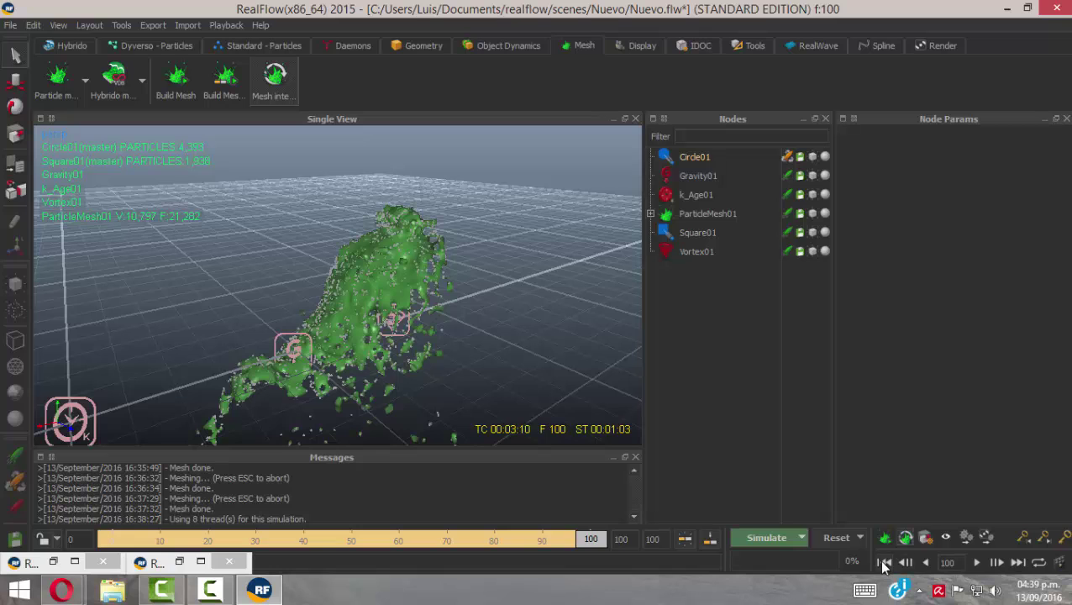
Play the simulated mesh animation back from the first frame, stop it, and move the timeline to frame 25
{"action": "left_click", "coordinate": [883, 562]}
{"action": "left_click", "coordinate": [975, 562]}
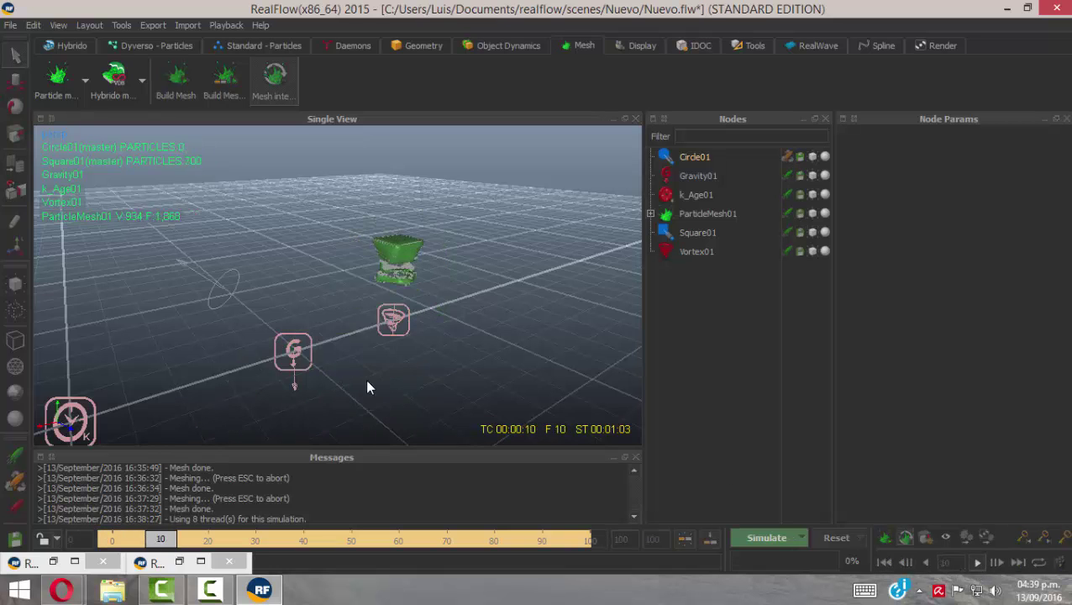
{"action": "left_click_drag", "start_coordinate": [469, 354], "coordinate": [411, 358], "text": "alt"}
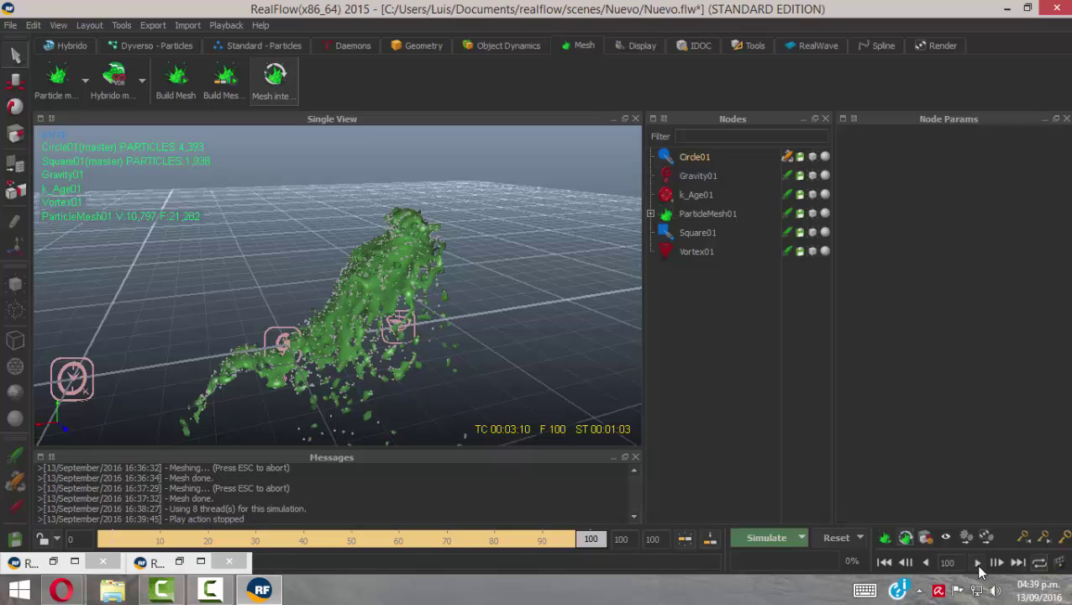
{"action": "left_click", "coordinate": [883, 561]}
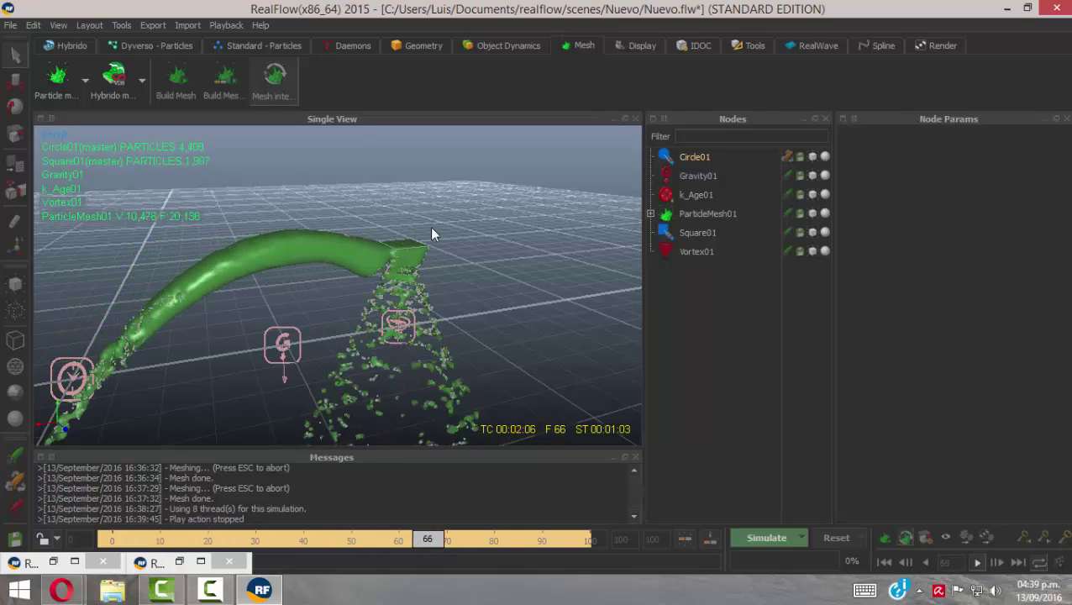
{"action": "left_click", "coordinate": [976, 562]}
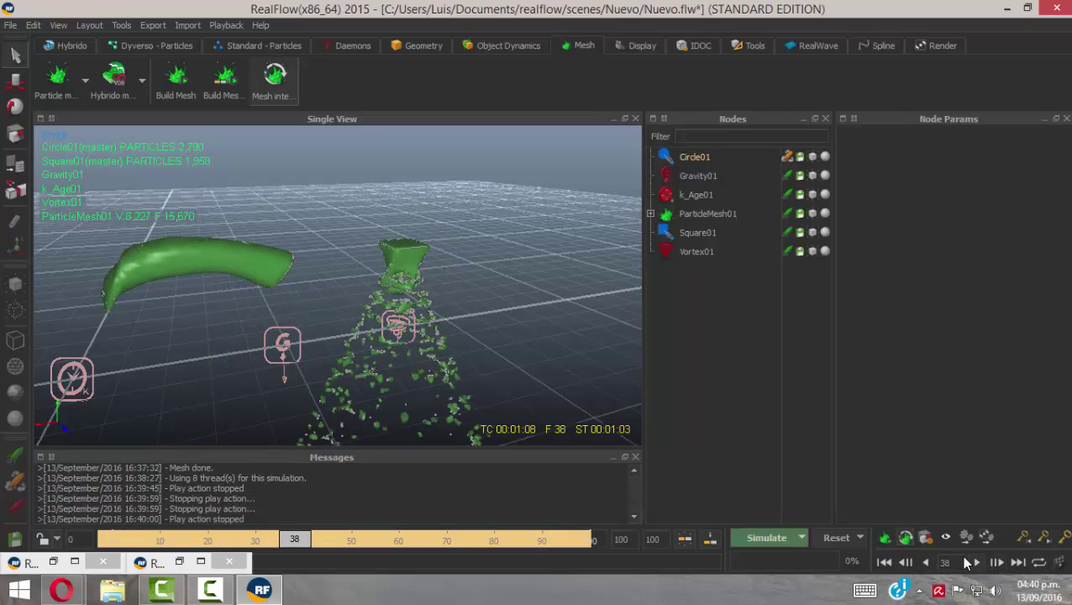
{"action": "left_click_drag", "start_coordinate": [398, 326], "coordinate": [356, 286], "text": "alt"}
{"action": "right_click_drag", "start_coordinate": [355, 287], "coordinate": [303, 326], "text": "alt"}
{"action": "middle_click_drag", "start_coordinate": [316, 326], "coordinate": [348, 331], "text": "alt"}
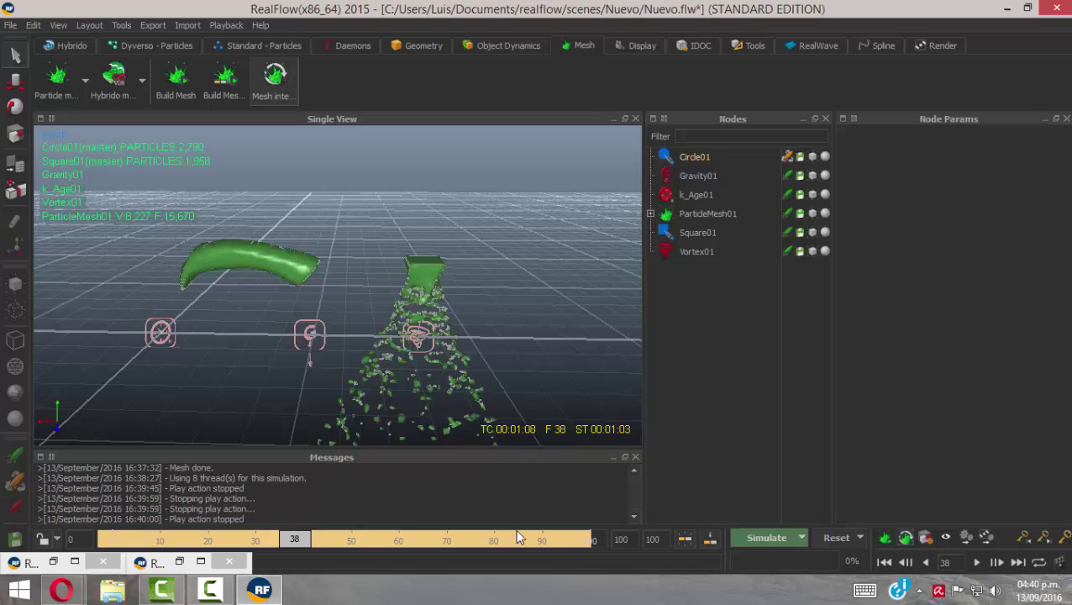
{"action": "mouse_move", "coordinate": [302, 539]}
{"action": "left_mouse_down"}
{"action": "mouse_move", "coordinate": [145, 539]}
{"action": "mouse_move", "coordinate": [233, 539]}
{"action": "left_mouse_up"}
{"action": "left_click", "coordinate": [153, 25]}
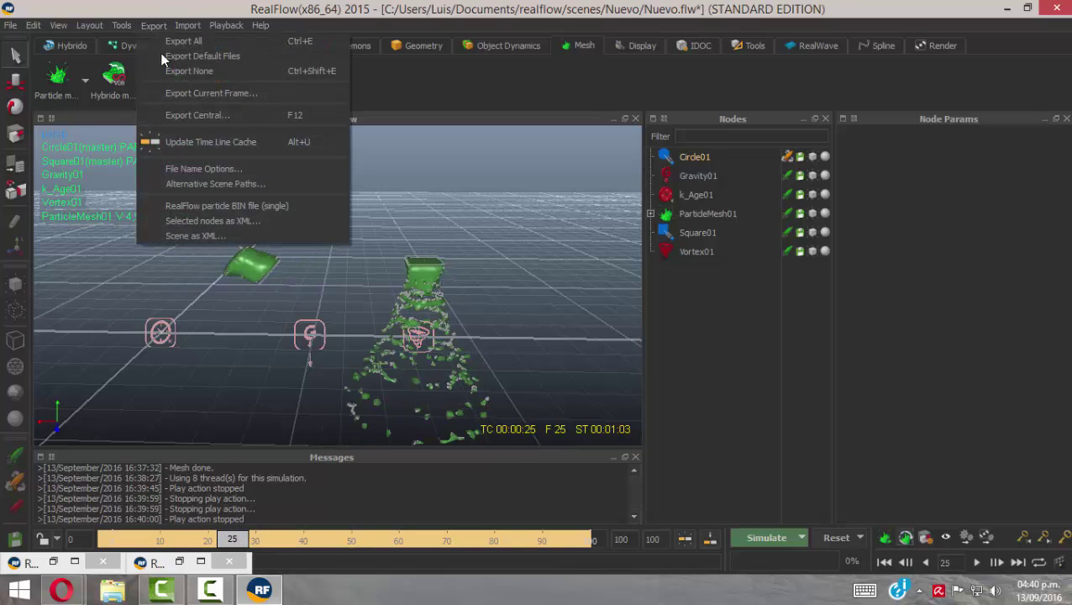
{"action": "left_click", "coordinate": [181, 118]}
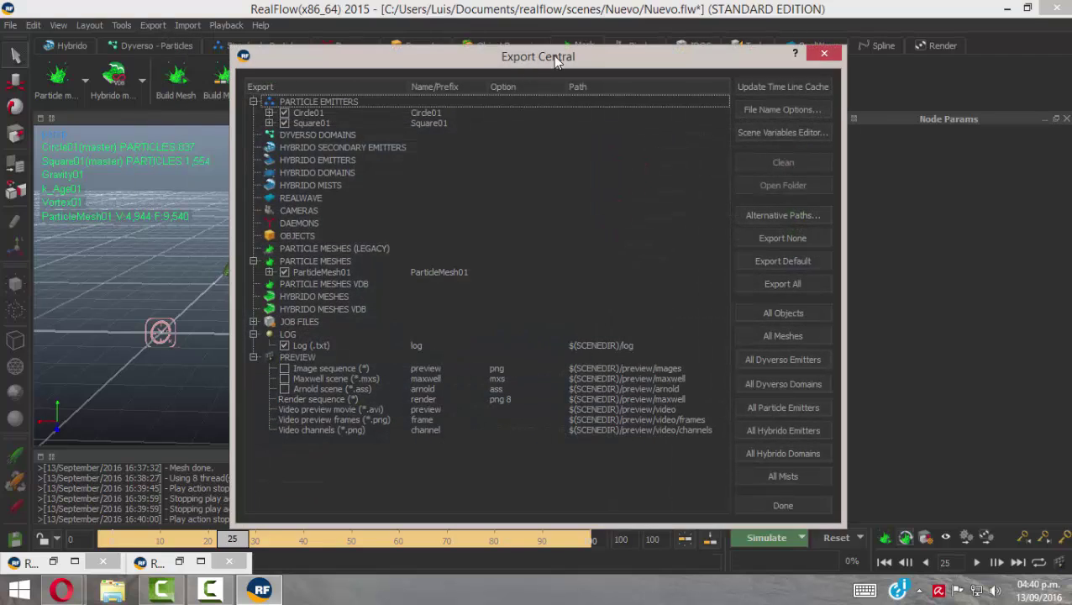
{"action": "left_click_drag", "start_coordinate": [552, 55], "coordinate": [758, 27]}
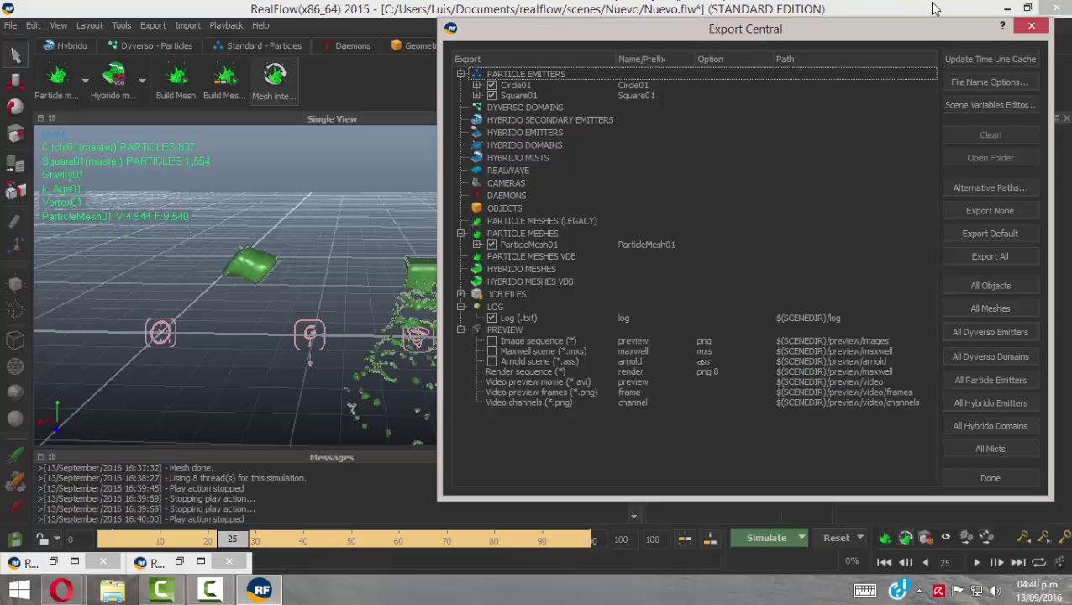
{"action": "left_click", "coordinate": [1030, 31]}
{"action": "left_click_drag", "start_coordinate": [346, 357], "coordinate": [360, 299], "text": "alt"}
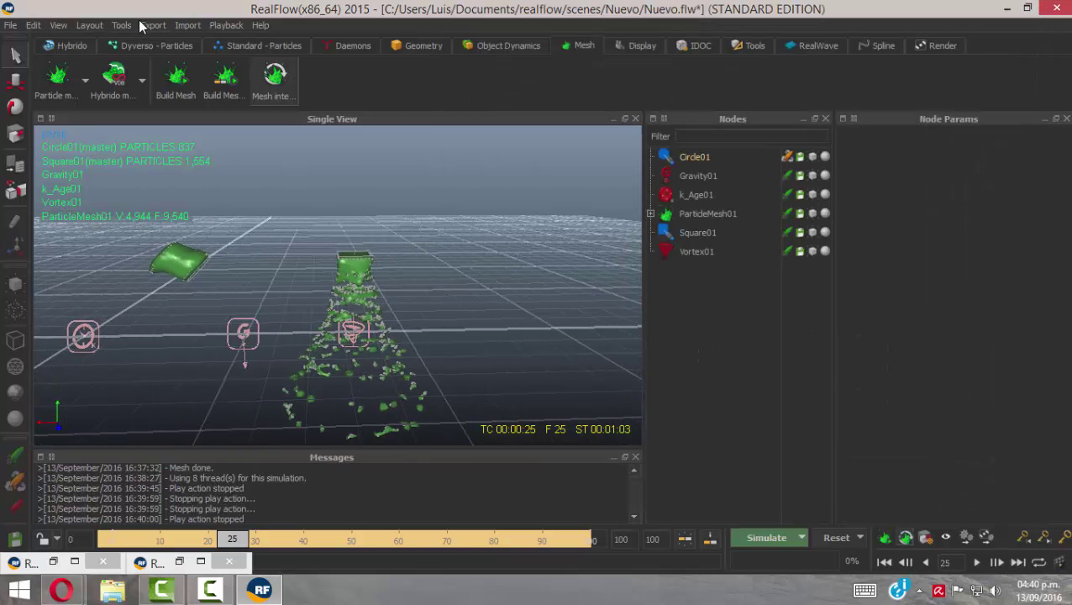
Open Export Central beside the scene view and examine the export formats of the Circle01 emitter and ParticleMesh01
{"action": "left_click", "coordinate": [153, 25]}
{"action": "left_click", "coordinate": [195, 114]}
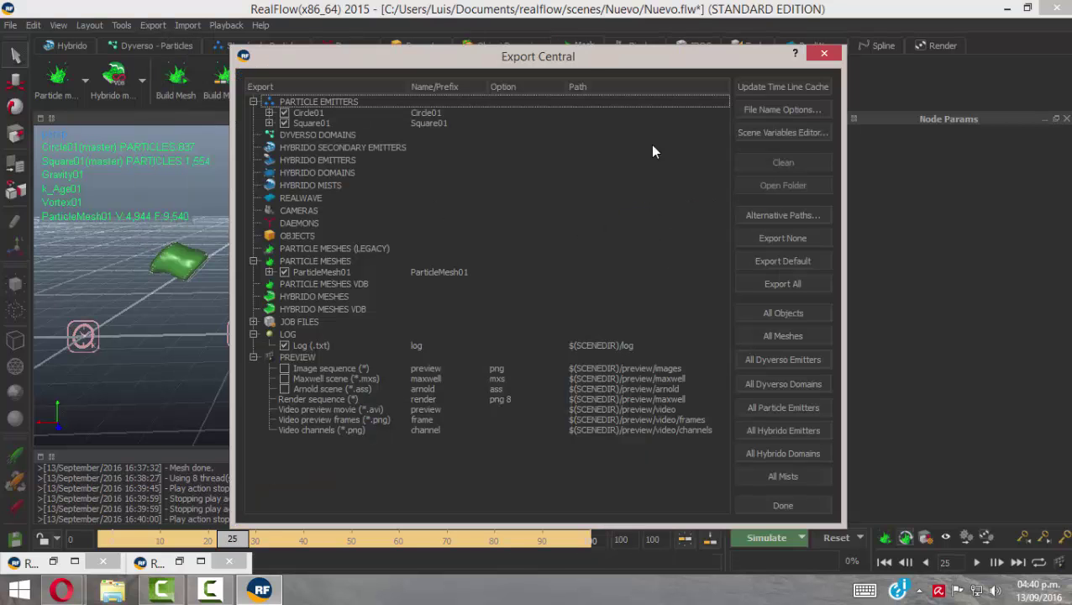
{"action": "left_click_drag", "start_coordinate": [588, 67], "coordinate": [760, 31]}
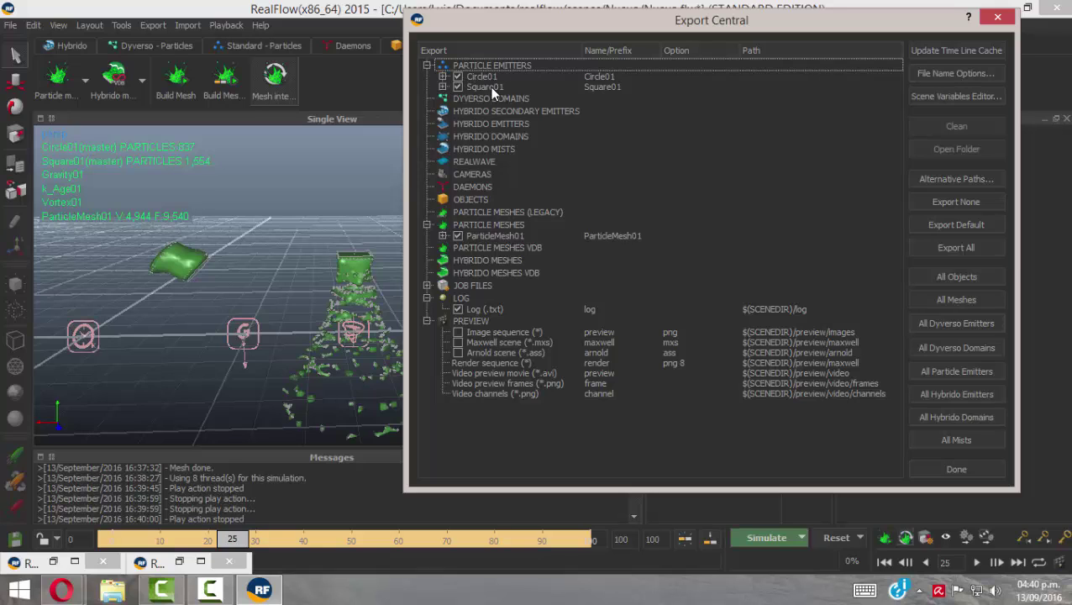
{"action": "left_click", "coordinate": [443, 76]}
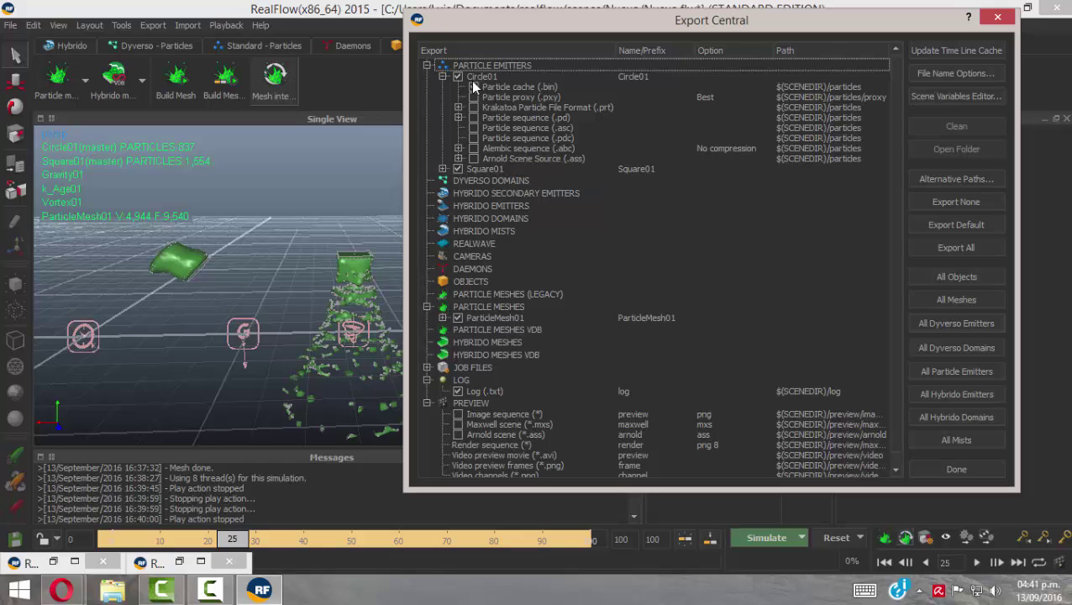
{"action": "left_click", "coordinate": [441, 76]}
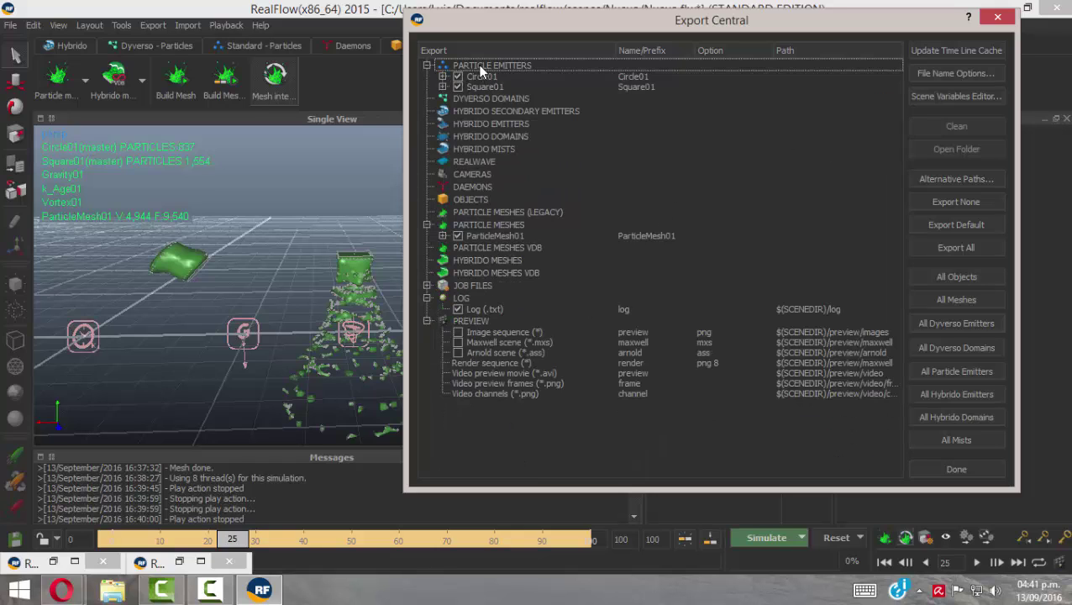
{"action": "left_click", "coordinate": [443, 236]}
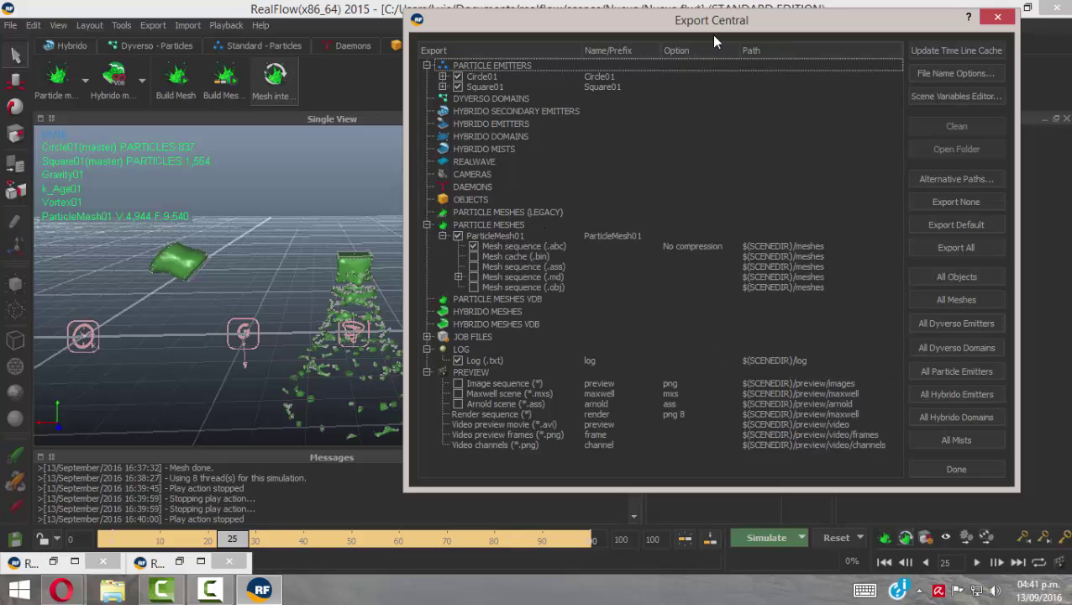
{"action": "left_click", "coordinate": [442, 236]}
{"action": "left_click", "coordinate": [443, 236]}
{"action": "left_click", "coordinate": [443, 236]}
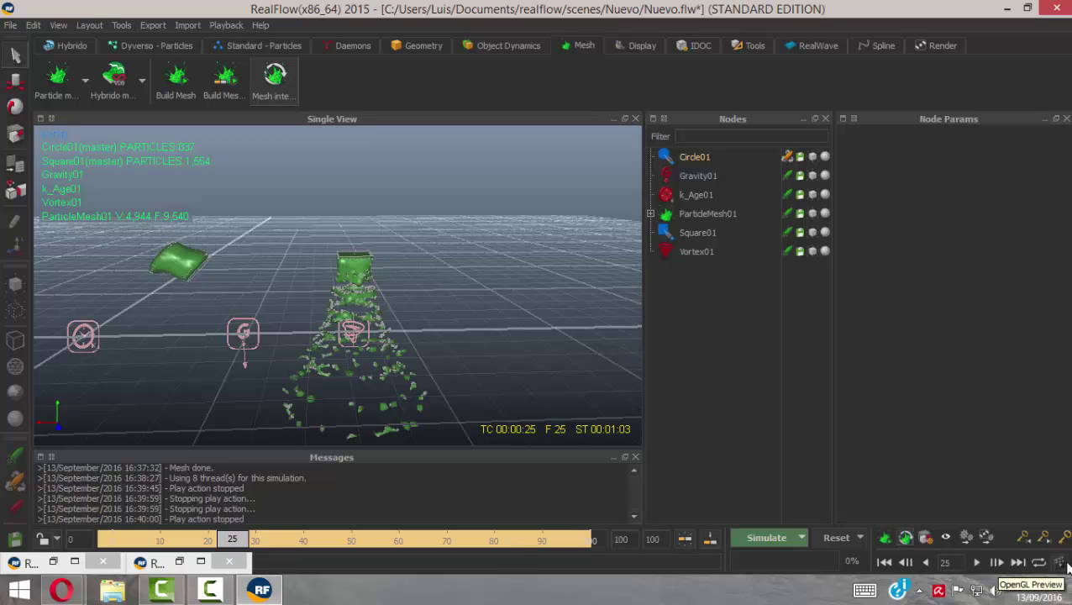
Generate an OpenGL video preview of the mesh animation, abort it before the last frame, and close the resulting movie
{"action": "left_click", "coordinate": [1061, 568]}
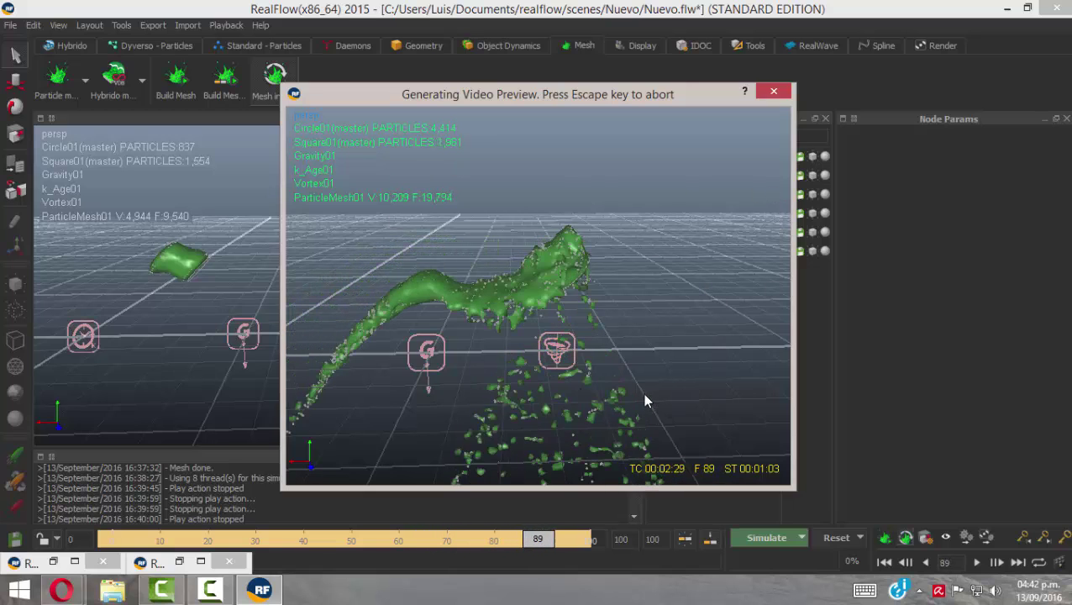
{"action": "left_click", "coordinate": [772, 91]}
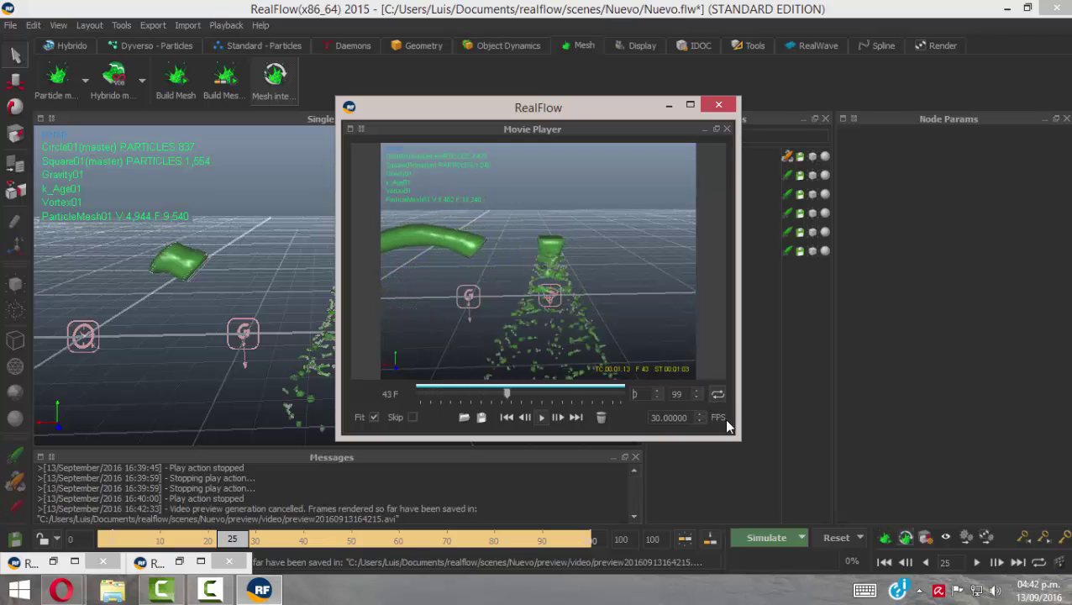
{"action": "left_click", "coordinate": [720, 107]}
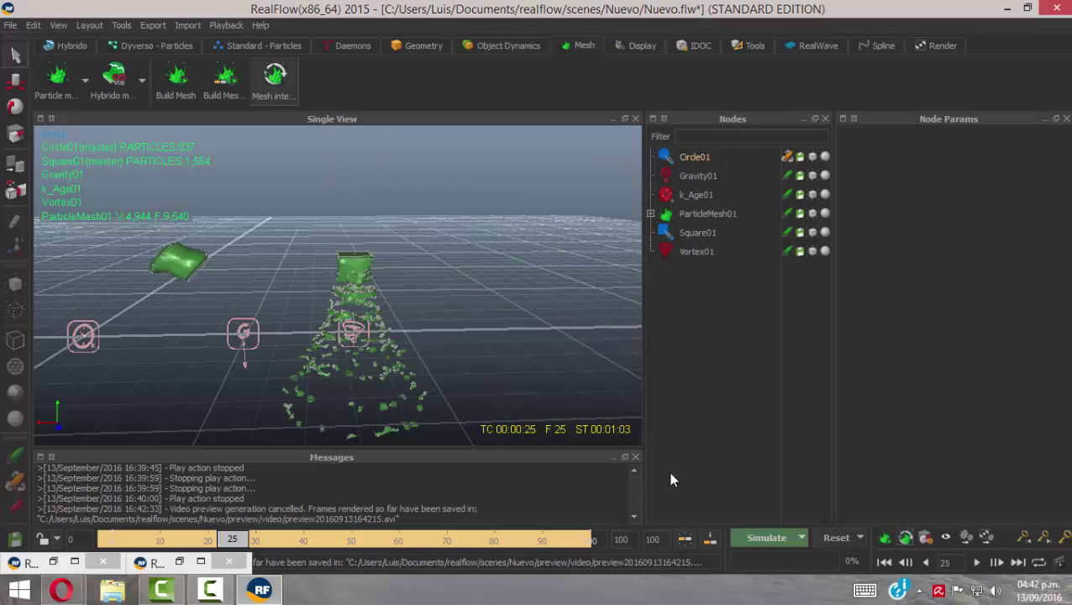
Delete all nodes from the scene and reset the simulation at frame 0
{"action": "left_click_drag", "start_coordinate": [385, 291], "coordinate": [531, 440], "text": "alt"}
{"action": "key", "text": "Delete"}
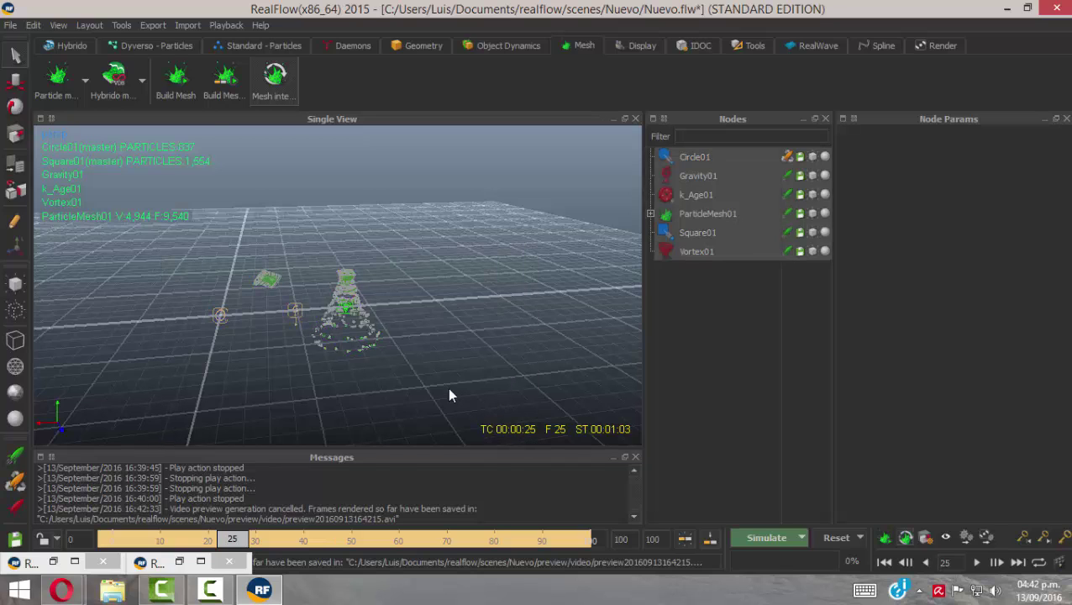
{"action": "left_click_drag", "start_coordinate": [417, 355], "coordinate": [361, 331], "text": "alt"}
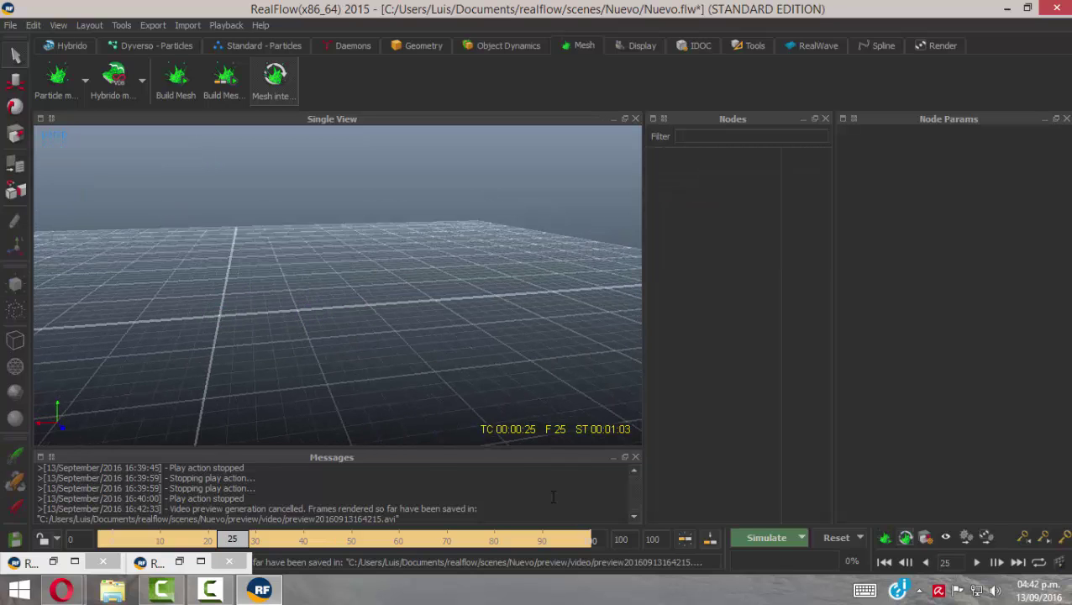
{"action": "left_click", "coordinate": [883, 562]}
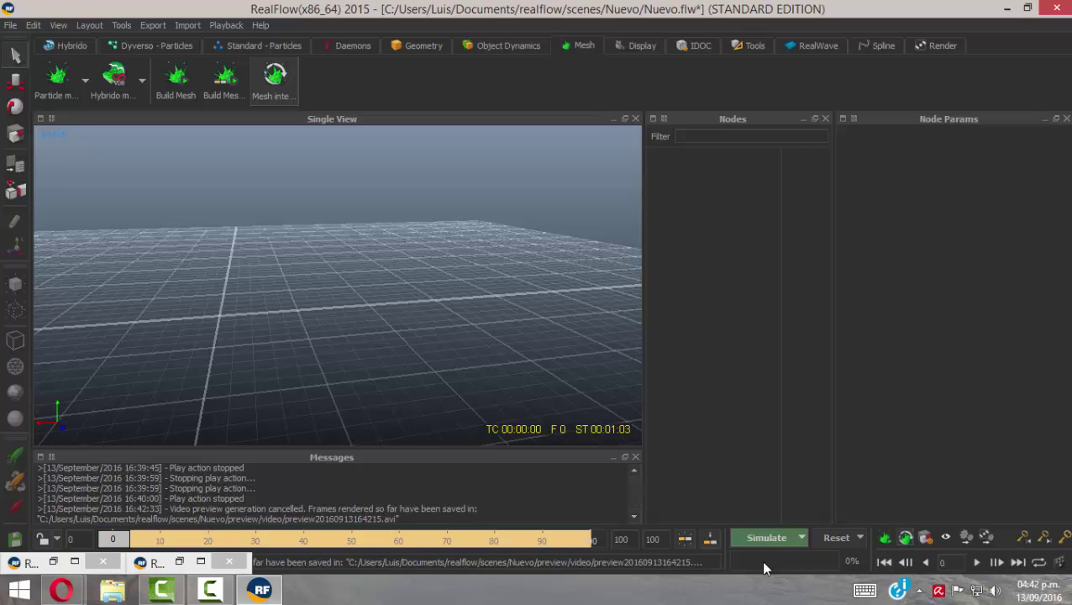
{"action": "left_click", "coordinate": [837, 538]}
{"action": "left_click", "coordinate": [499, 304]}
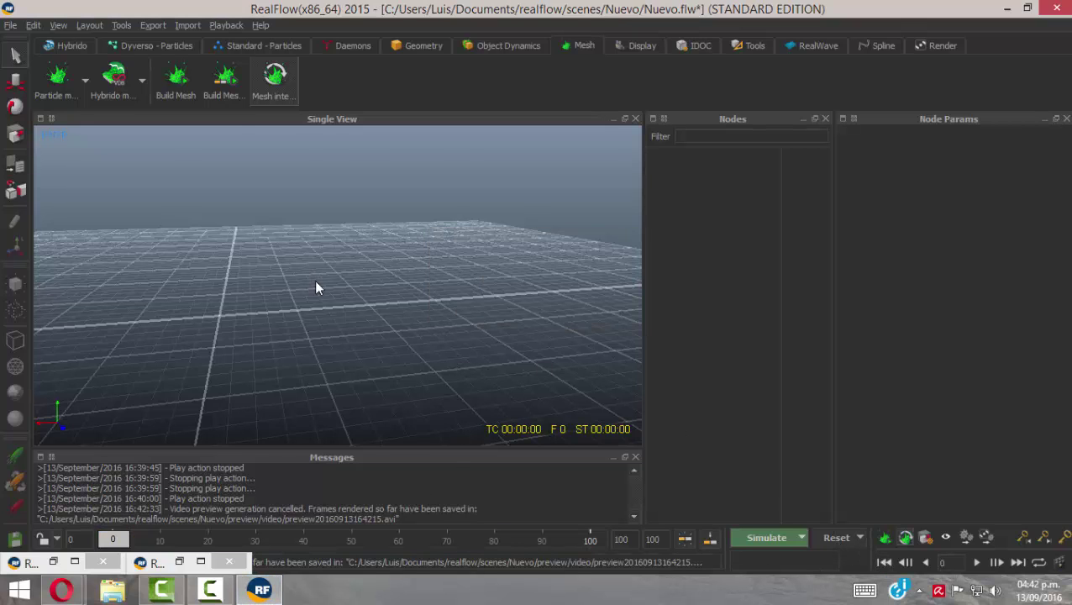
Add a circle particle emitter to the empty scene and raise it to a Y position of about 2.98
{"action": "left_click_drag", "start_coordinate": [315, 288], "coordinate": [404, 286], "text": "alt"}
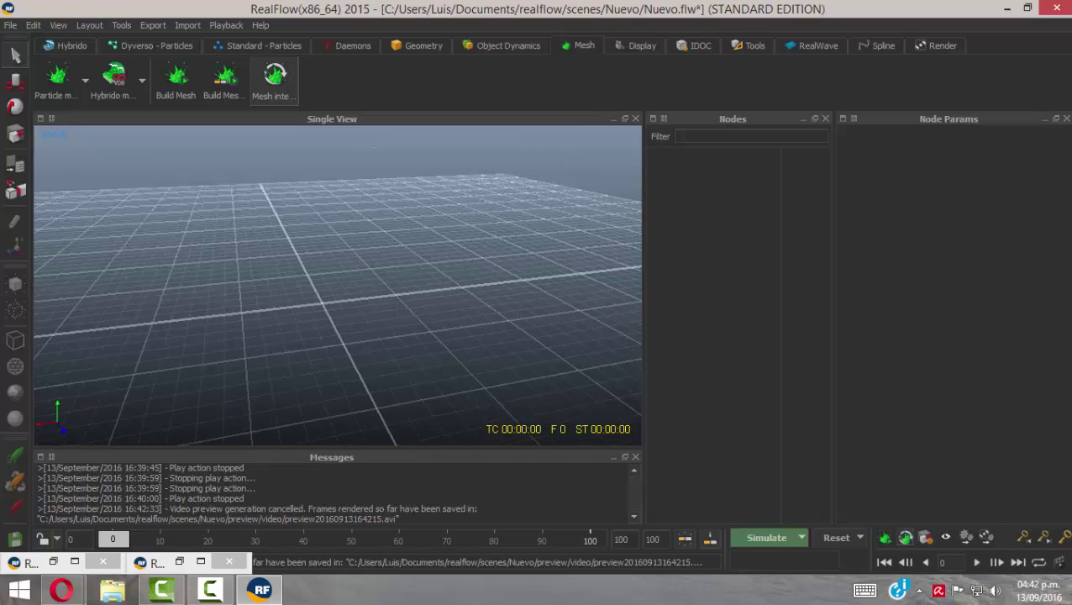
{"action": "left_click", "coordinate": [225, 44]}
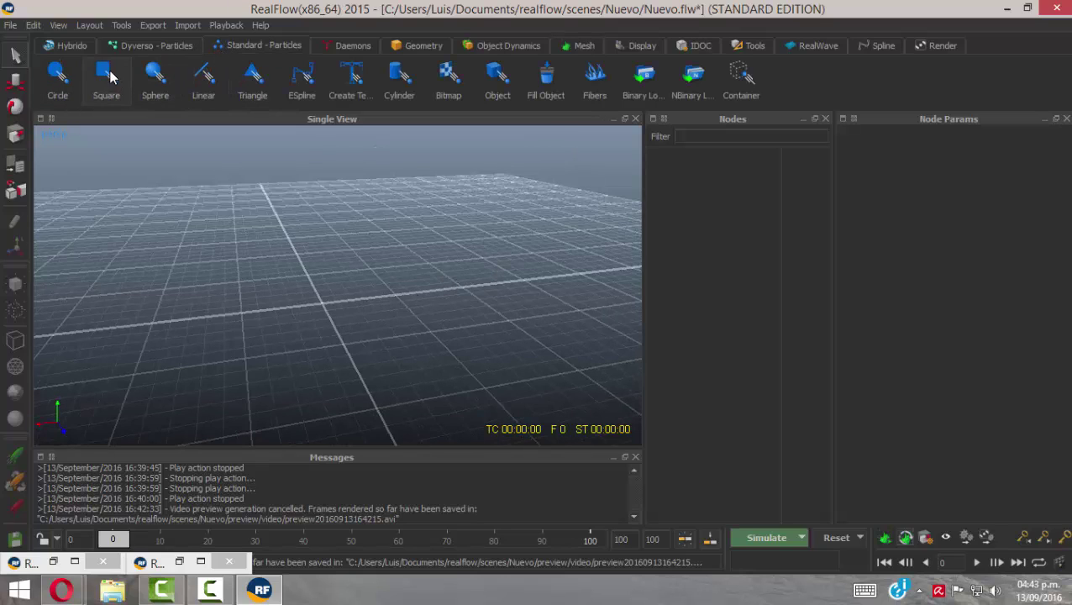
{"action": "left_click", "coordinate": [57, 74]}
{"action": "left_click_drag", "start_coordinate": [496, 282], "coordinate": [392, 282], "text": "alt"}
{"action": "key", "text": "w"}
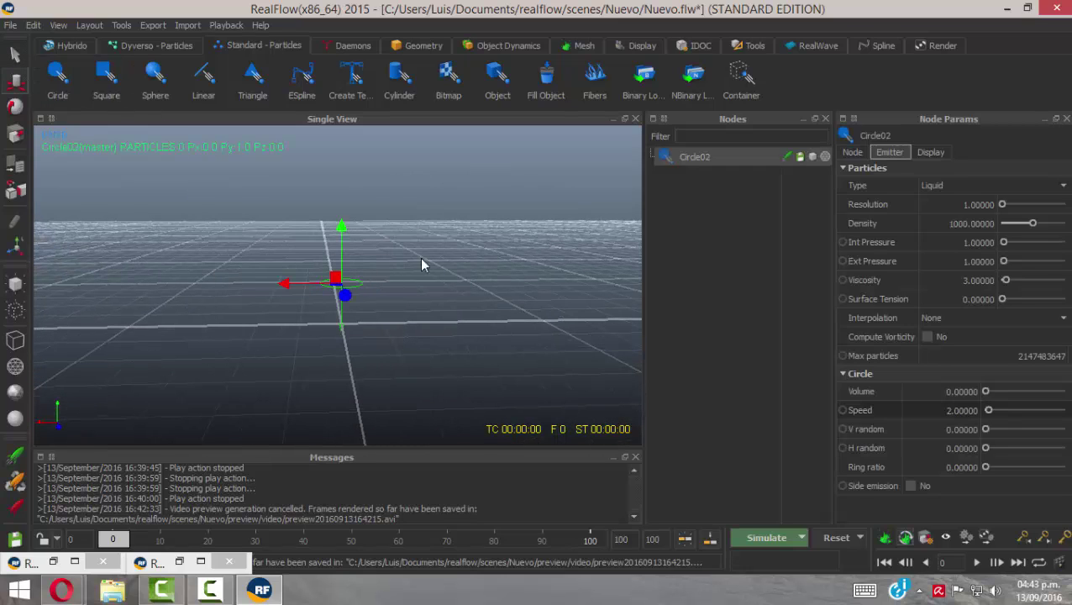
{"action": "left_click_drag", "start_coordinate": [344, 235], "coordinate": [430, 157]}
Rotate the circle emitter to about 111° around Z and move it along the world X axis to about -2.36
{"action": "key", "text": "e"}
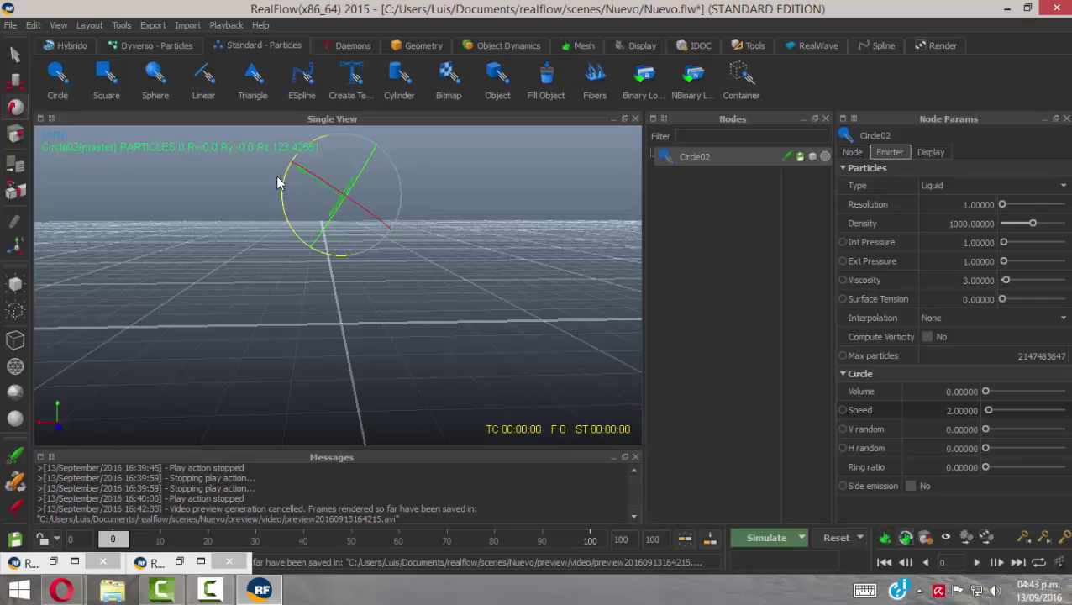
{"action": "left_click_drag", "start_coordinate": [288, 173], "coordinate": [283, 195]}
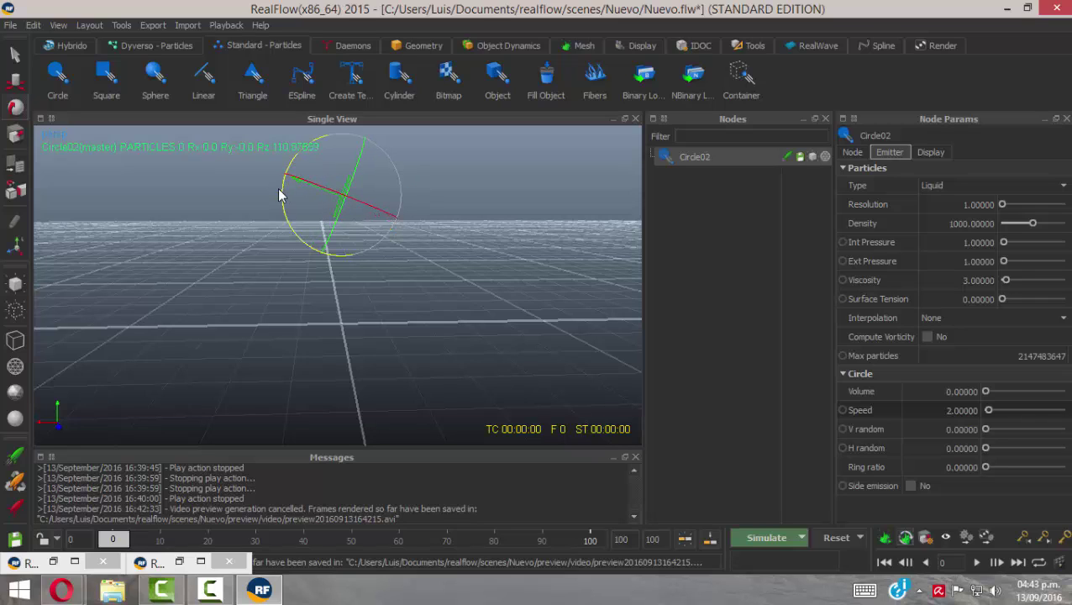
{"action": "key", "text": "x"}
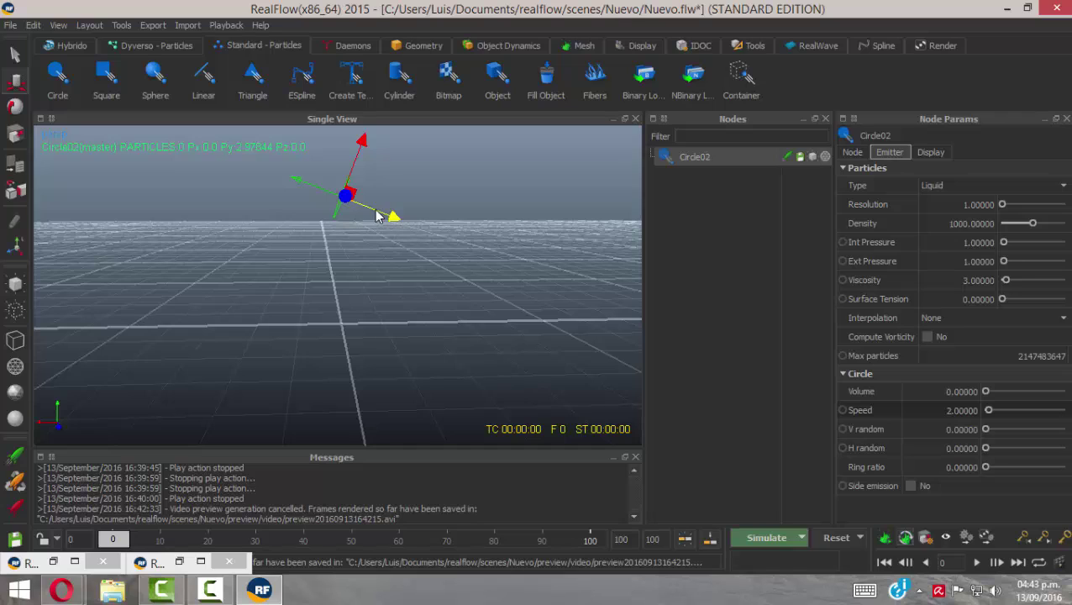
{"action": "left_click", "coordinate": [15, 247]}
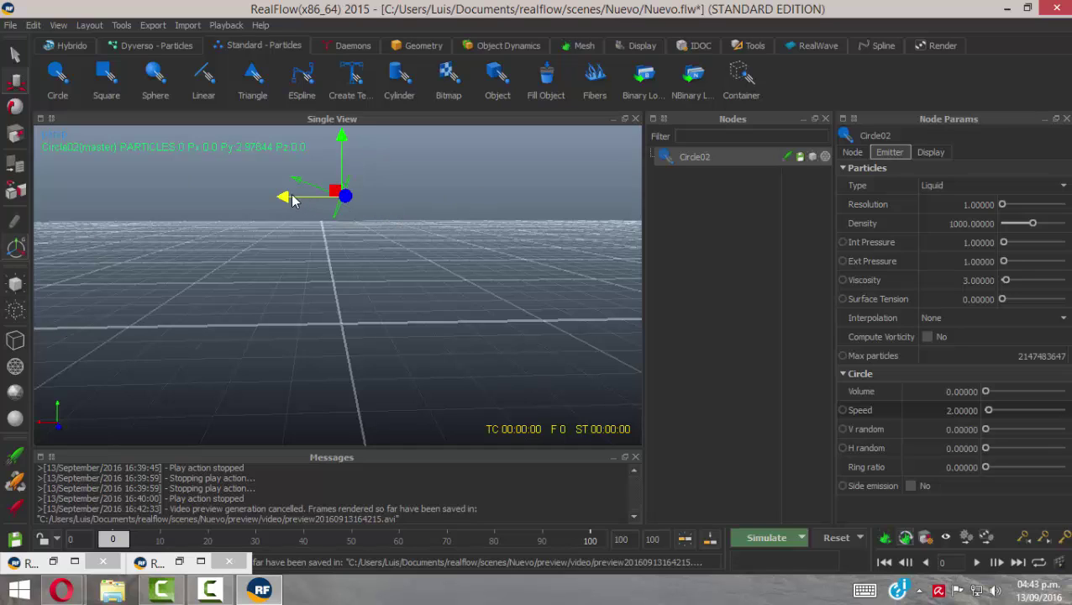
{"action": "left_click_drag", "start_coordinate": [292, 196], "coordinate": [511, 205]}
Add a Gravity daemon and move it along X to about -4.9, clear of the origin
{"action": "left_click", "coordinate": [347, 44]}
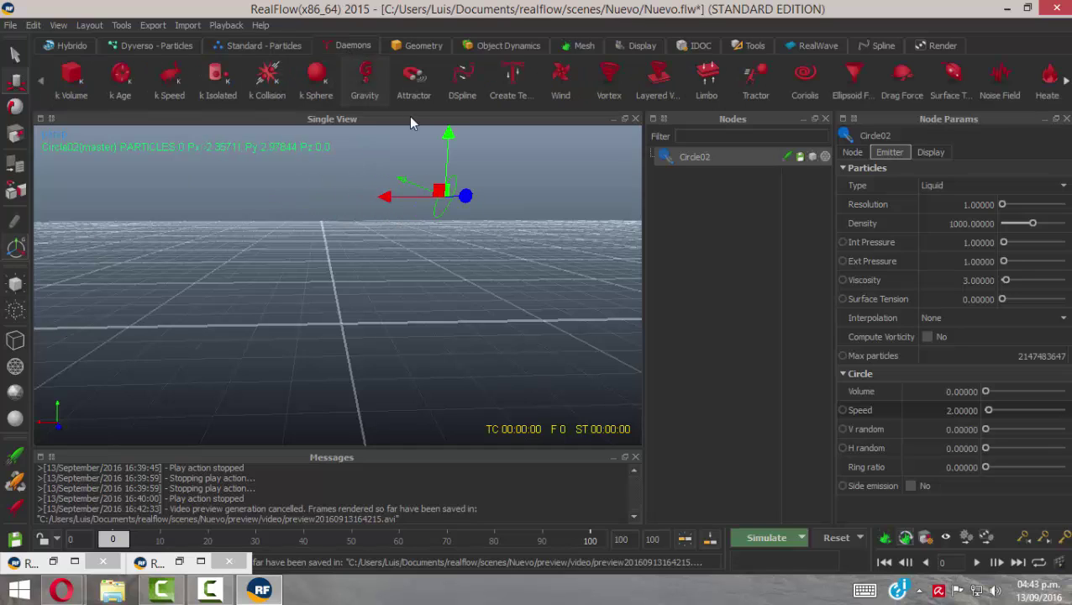
{"action": "left_click", "coordinate": [364, 82]}
{"action": "left_click_drag", "start_coordinate": [389, 326], "coordinate": [578, 324]}
Add a vase object and move it along X to about 0.97, on the side the emitter points towards
{"action": "left_click", "coordinate": [418, 45]}
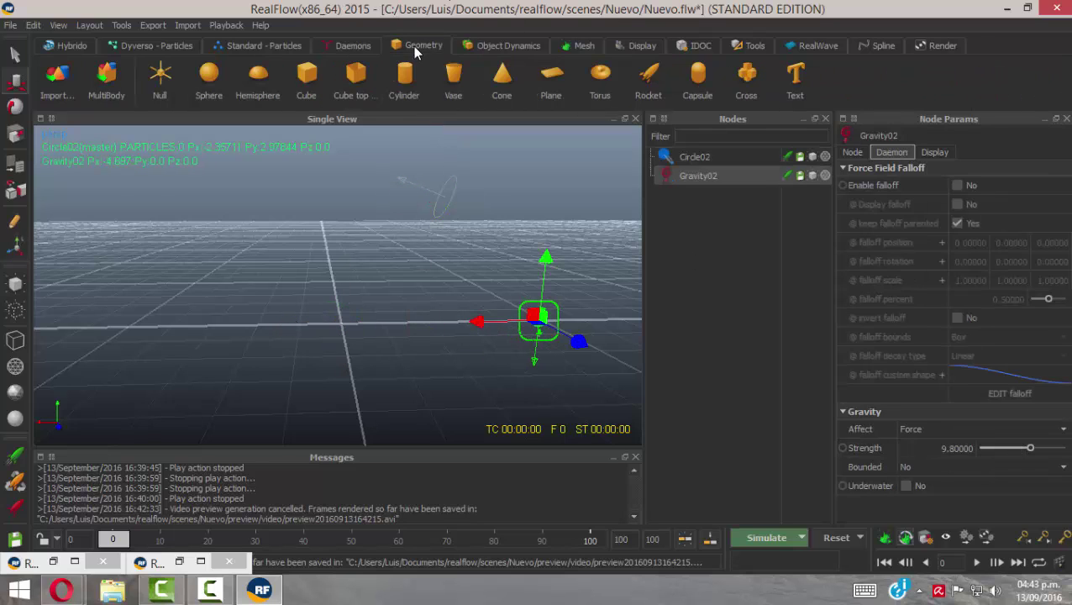
{"action": "left_click", "coordinate": [455, 84]}
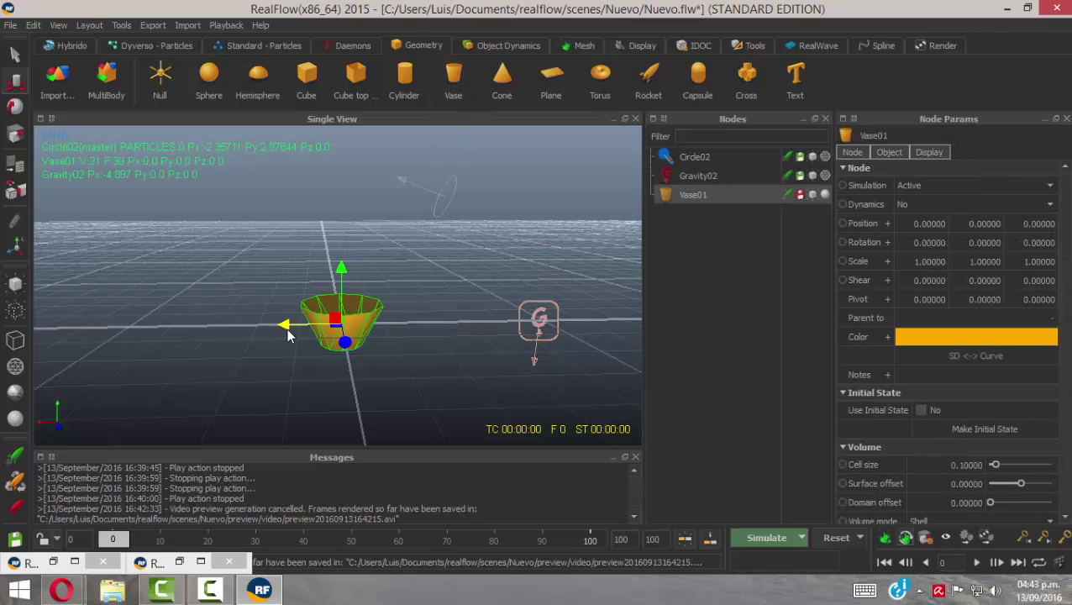
{"action": "left_click_drag", "start_coordinate": [288, 326], "coordinate": [241, 327]}
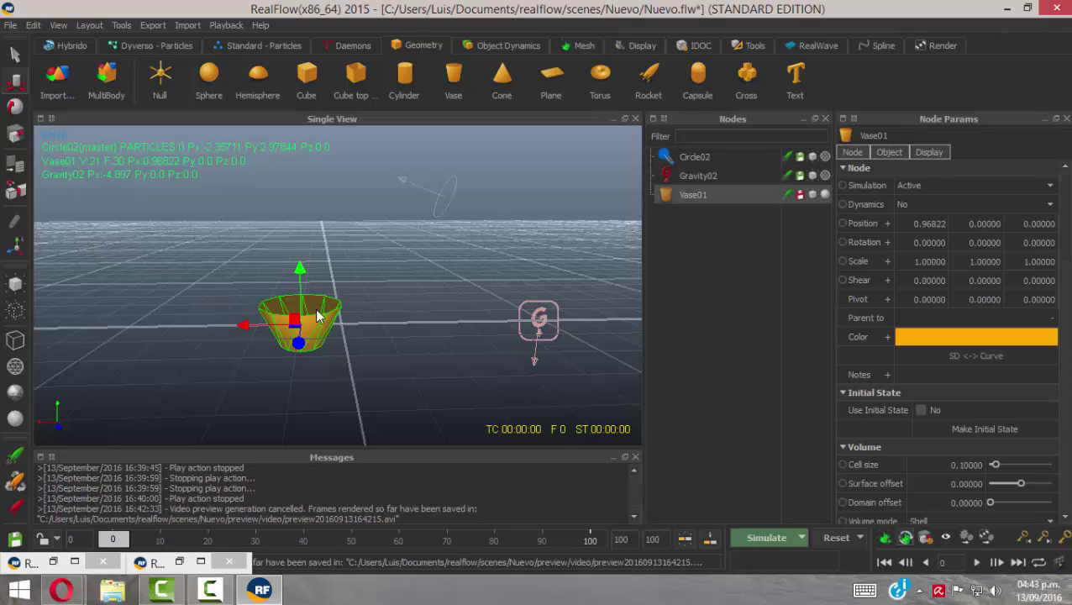
Scale the vase to about 2.02 in X and Z and about 3.0 in Y
{"action": "left_click", "coordinate": [15, 134]}
{"action": "left_click_drag", "start_coordinate": [300, 324], "coordinate": [340, 309]}
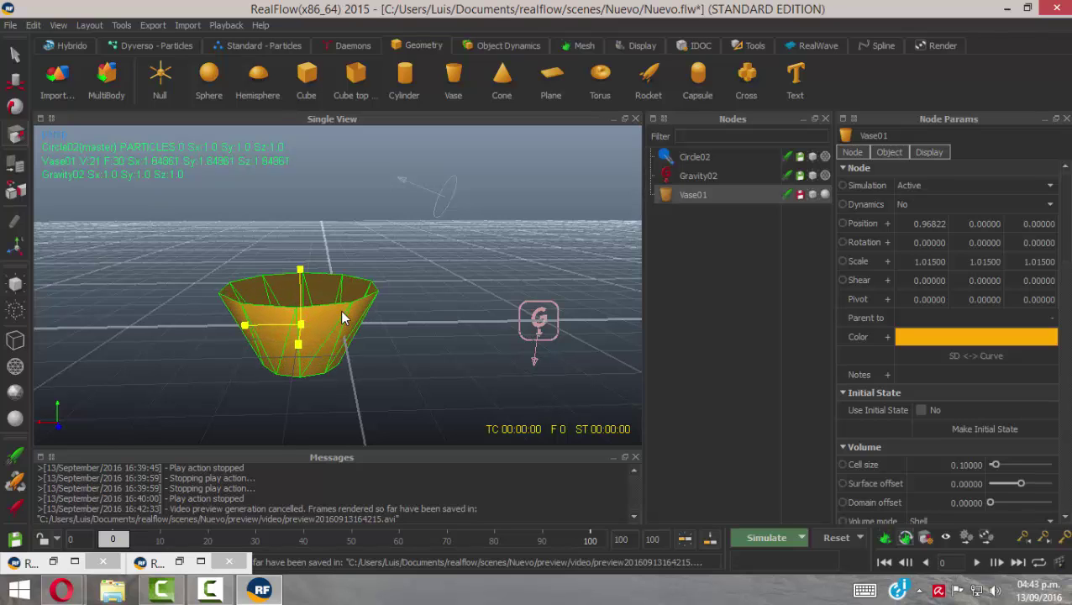
{"action": "left_click_drag", "start_coordinate": [300, 278], "coordinate": [285, 225]}
{"action": "left_click_drag", "start_coordinate": [299, 271], "coordinate": [302, 286]}
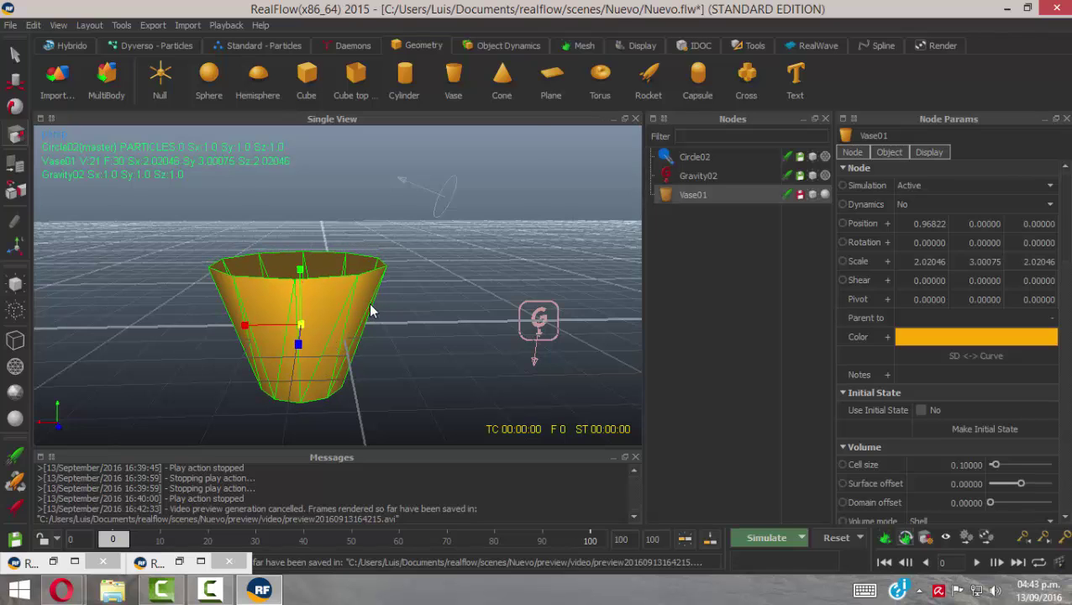
Show the vase as wireframe and raise it in the front view to Y about 1.52, so its base rests on the ground line
{"action": "key", "text": "2"}
{"action": "scroll", "coordinate": [365, 302], "scroll_direction": "down", "scroll_amount": 5}
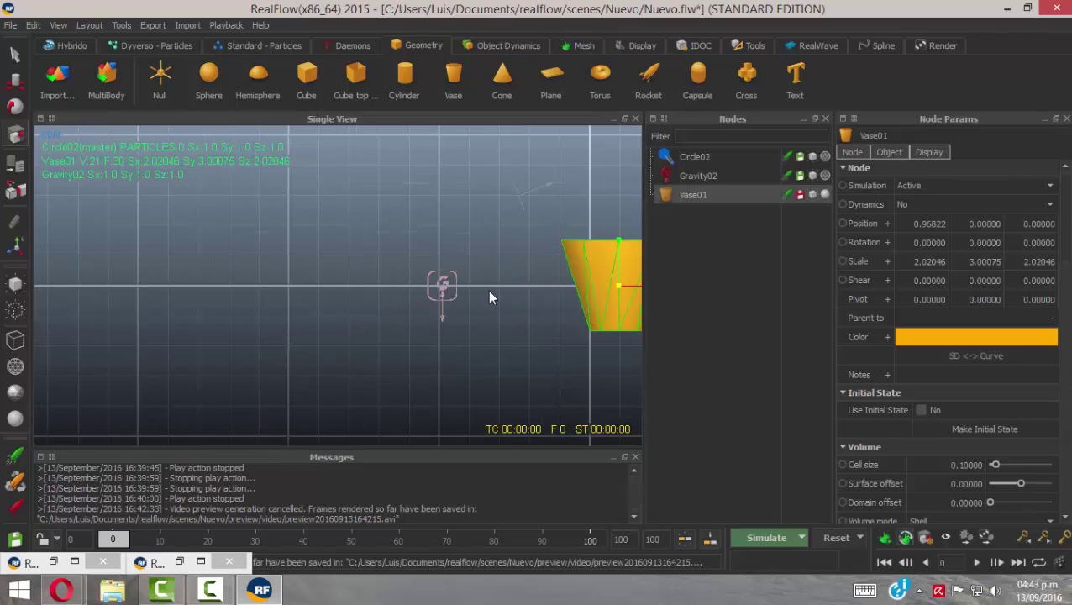
{"action": "middle_click_drag", "start_coordinate": [534, 336], "coordinate": [322, 320]}
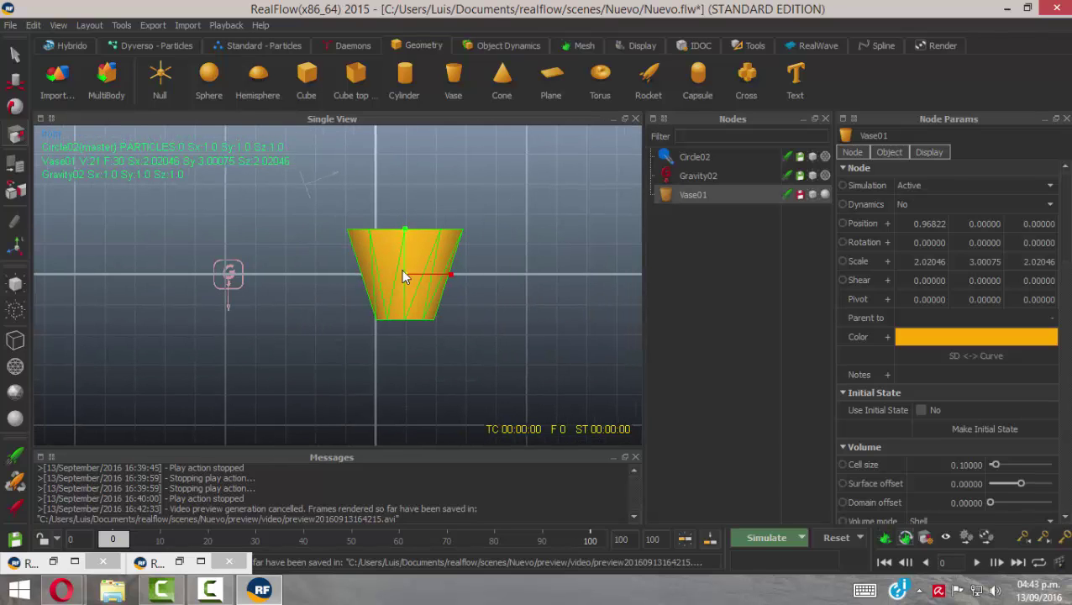
{"action": "left_click", "coordinate": [635, 46]}
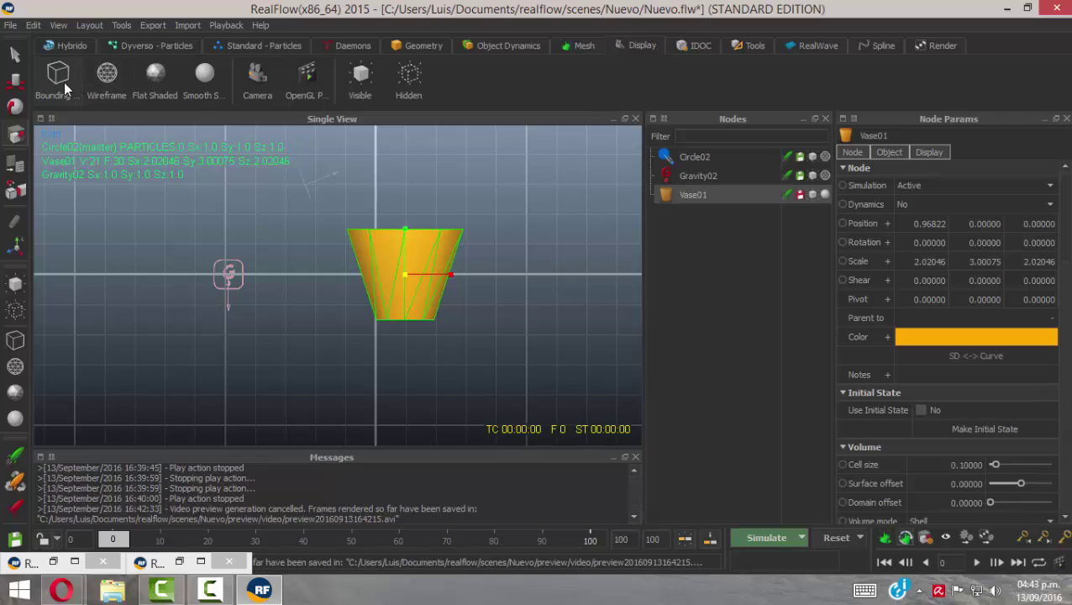
{"action": "left_click", "coordinate": [108, 73]}
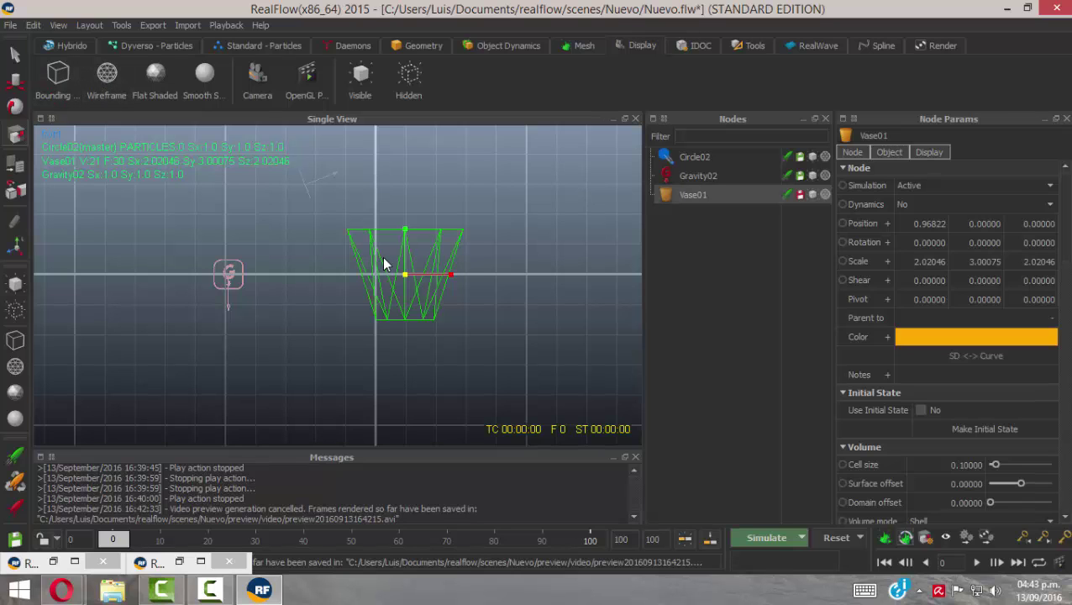
{"action": "key", "text": "w"}
{"action": "left_click_drag", "start_coordinate": [405, 240], "coordinate": [404, 194]}
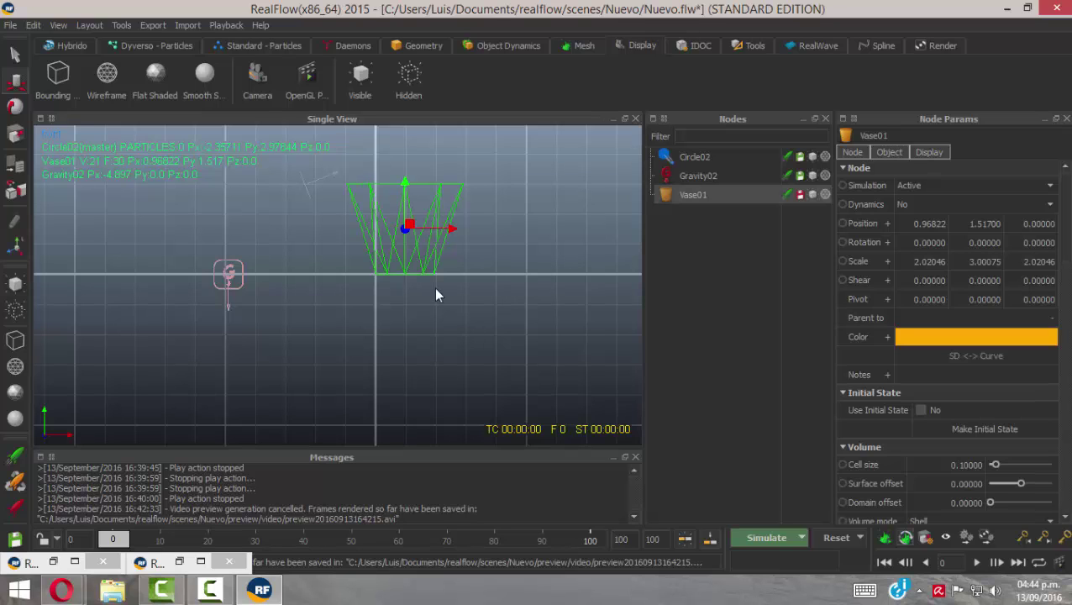
Return to the perspective view and raise the circle emitter above the vase rim, to a Y position of about 4.41
{"action": "key", "text": "4"}
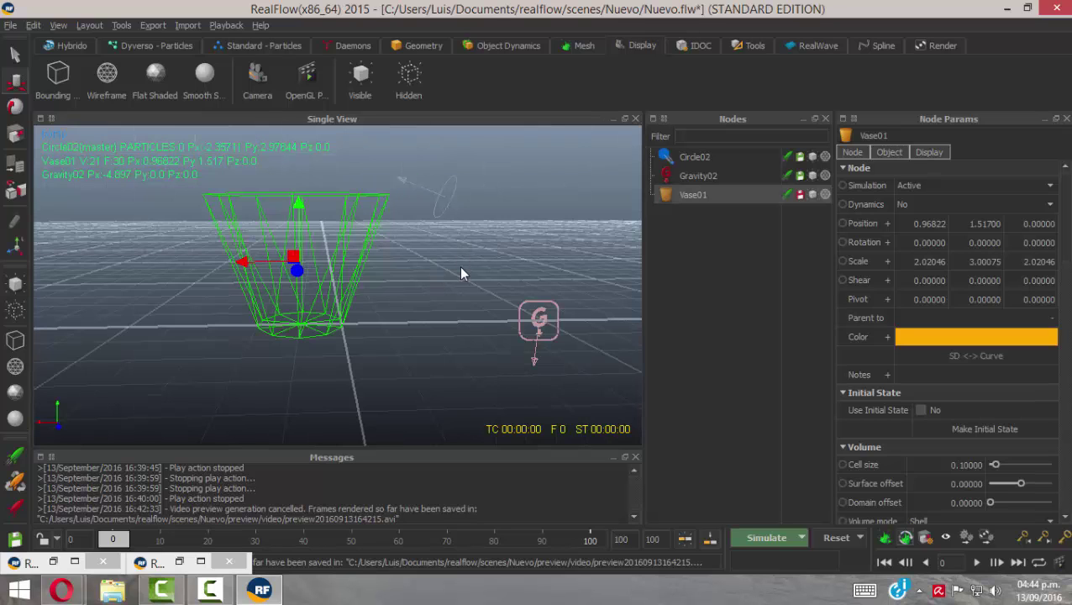
{"action": "left_click_drag", "start_coordinate": [458, 265], "coordinate": [466, 239], "text": "alt"}
{"action": "left_click", "coordinate": [466, 237]}
{"action": "middle_click_drag", "start_coordinate": [512, 219], "coordinate": [447, 298], "text": "alt"}
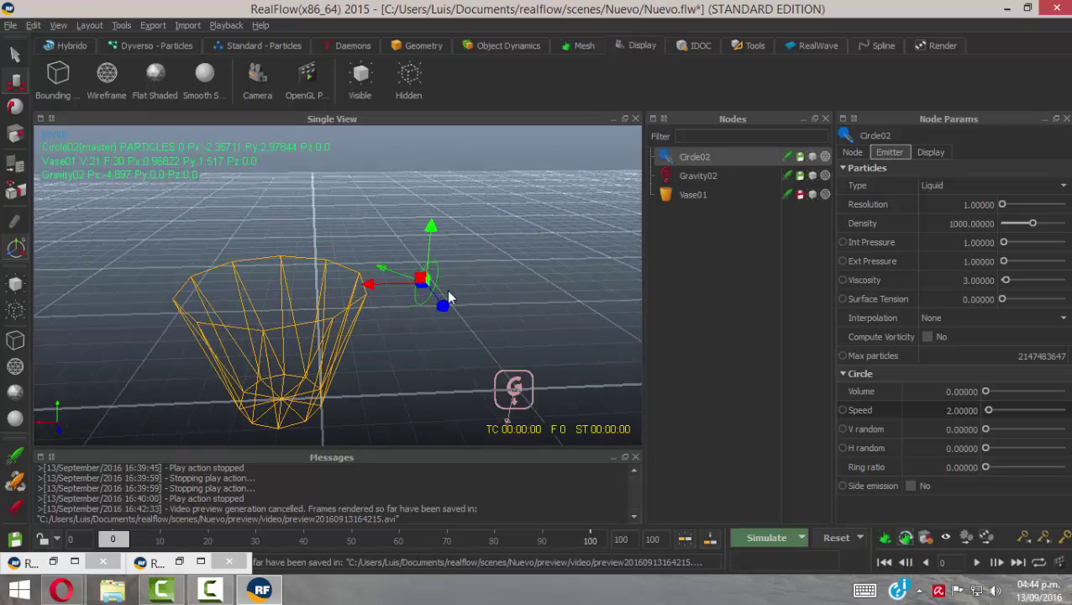
{"action": "left_click_drag", "start_coordinate": [431, 228], "coordinate": [441, 159]}
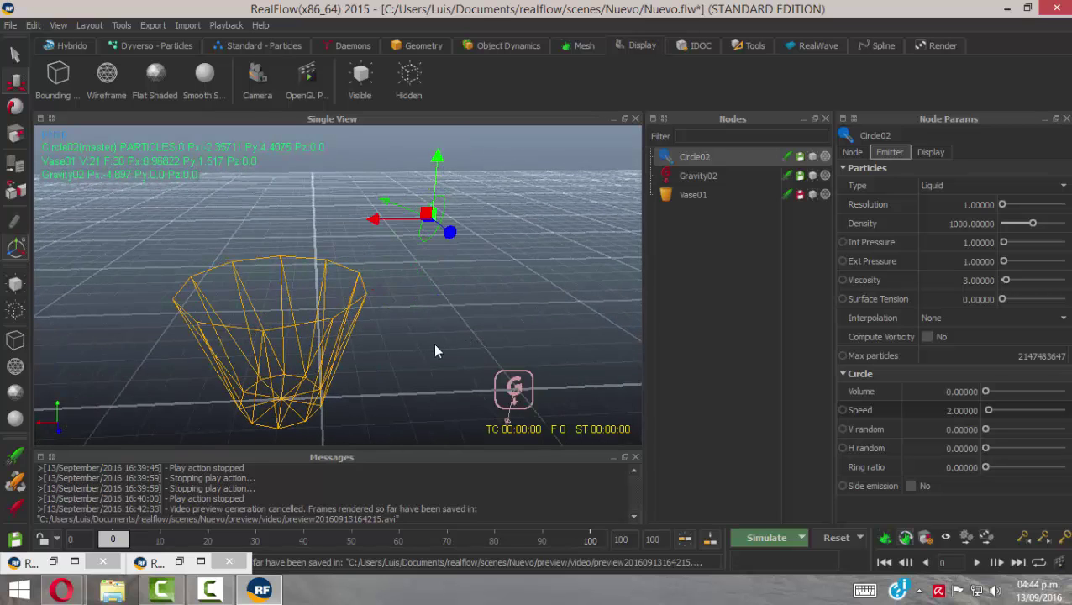
Simulate the emitter pouring towards the vase, watch the stream from the side, and stop at frame 43
{"action": "left_click_drag", "start_coordinate": [434, 351], "coordinate": [404, 373], "text": "alt"}
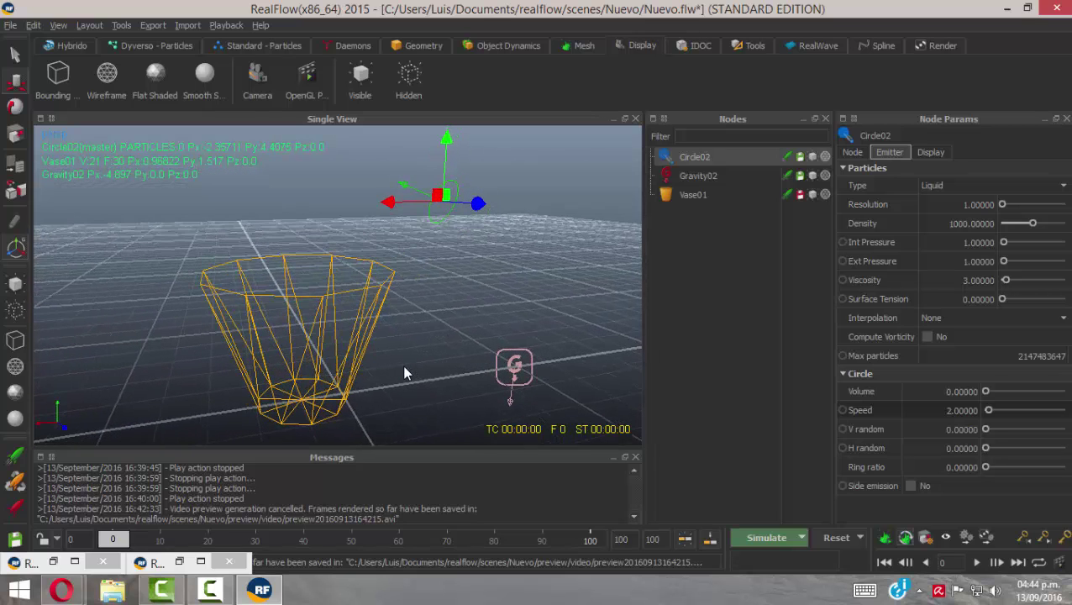
{"action": "left_click", "coordinate": [762, 537]}
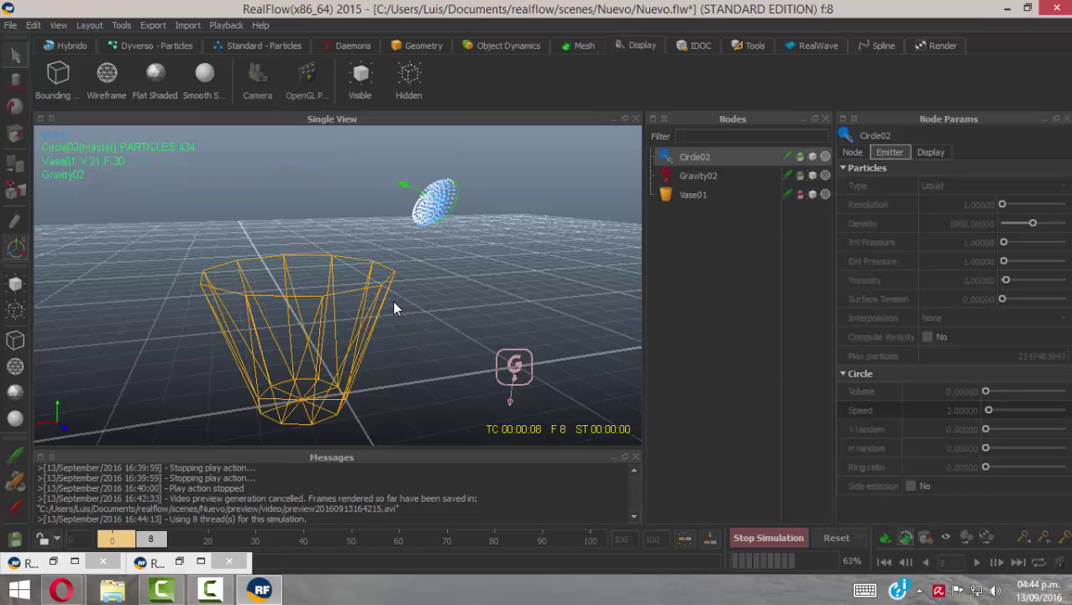
{"action": "left_click_drag", "start_coordinate": [419, 304], "coordinate": [358, 215], "text": "alt"}
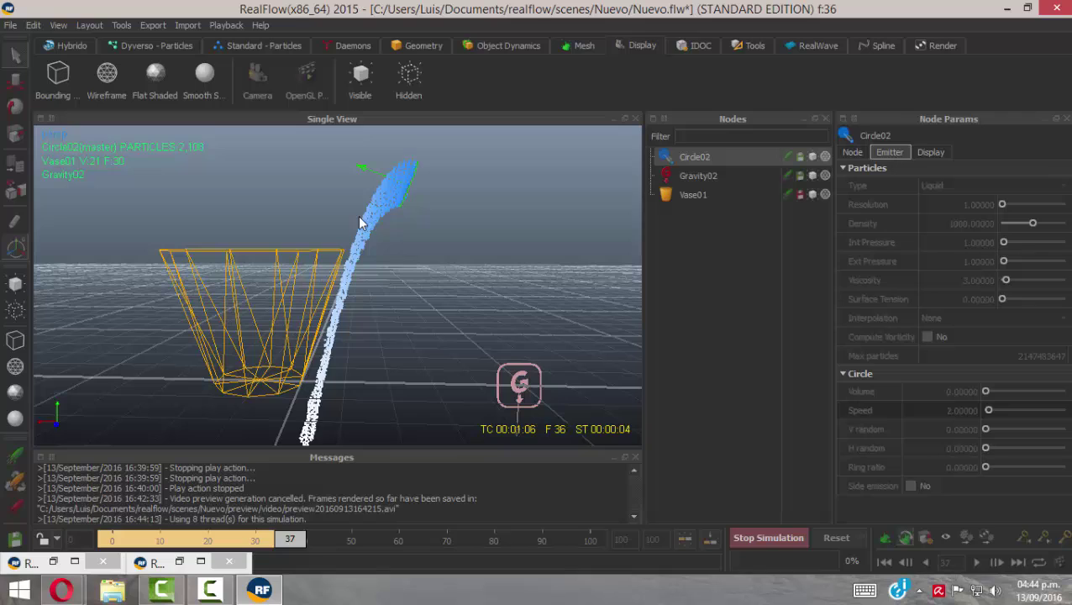
{"action": "left_click", "coordinate": [737, 537]}
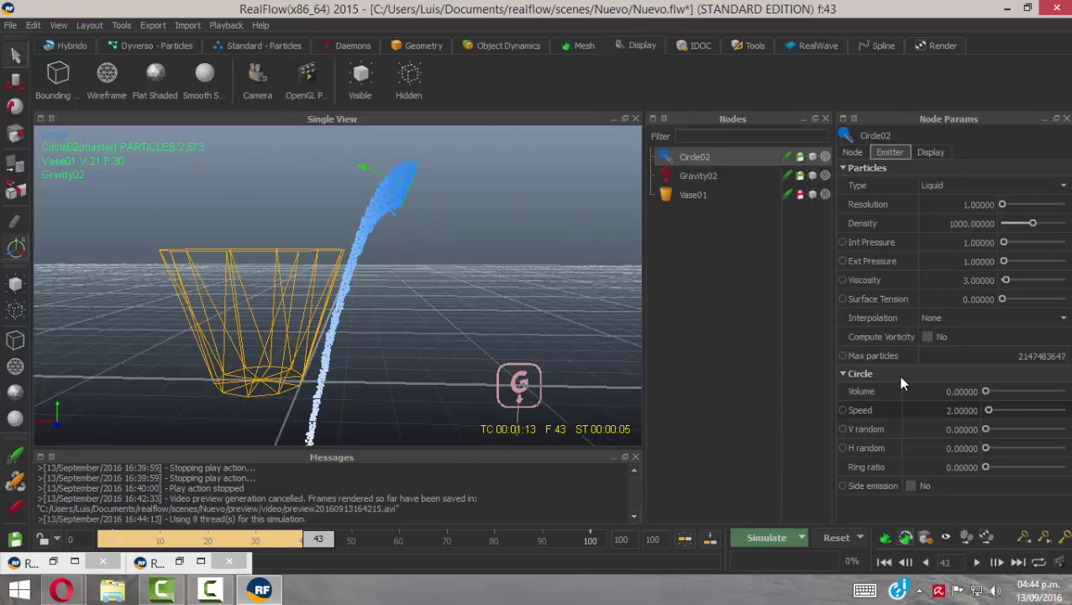
Set the circle emitter's speed to 4
{"action": "left_click", "coordinate": [943, 412]}
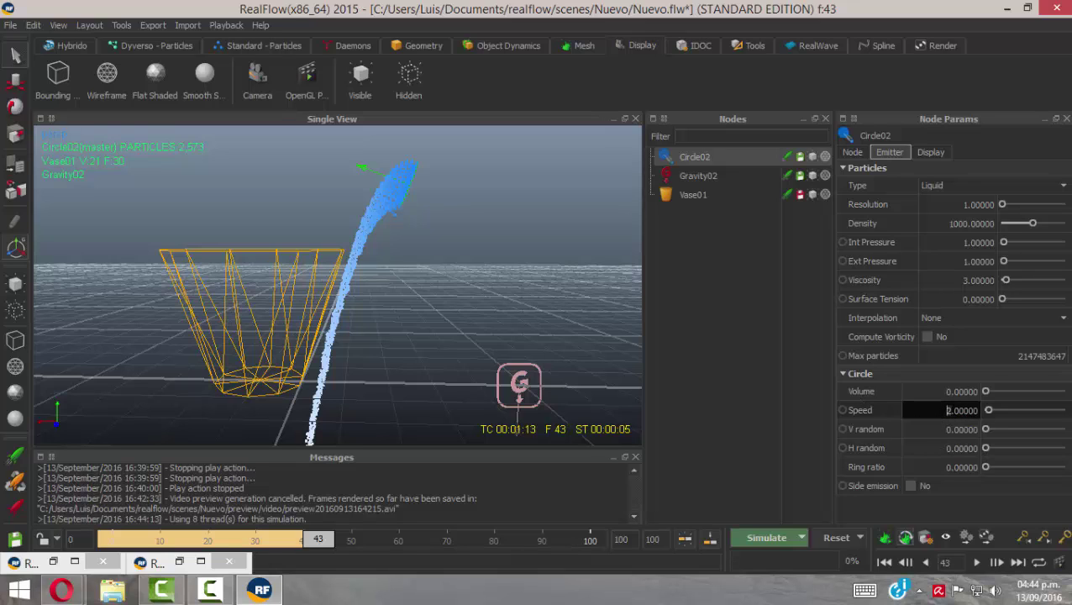
{"action": "key", "text": "Return"}
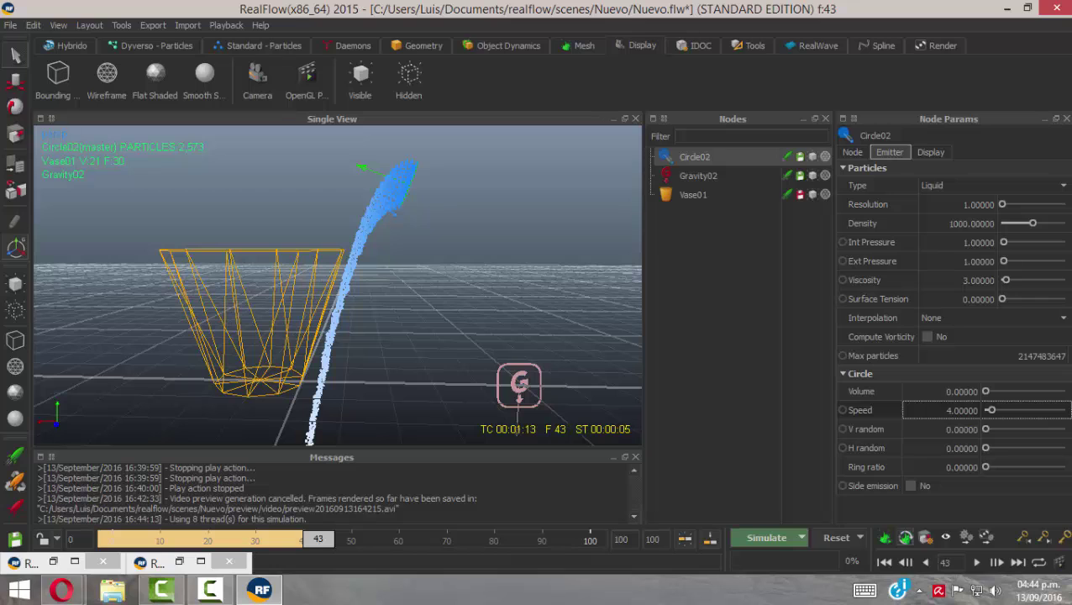
Reset the scene data and simulate the emitter pouring into the vase through frame 100, watching from several angles
{"action": "left_click", "coordinate": [836, 537]}
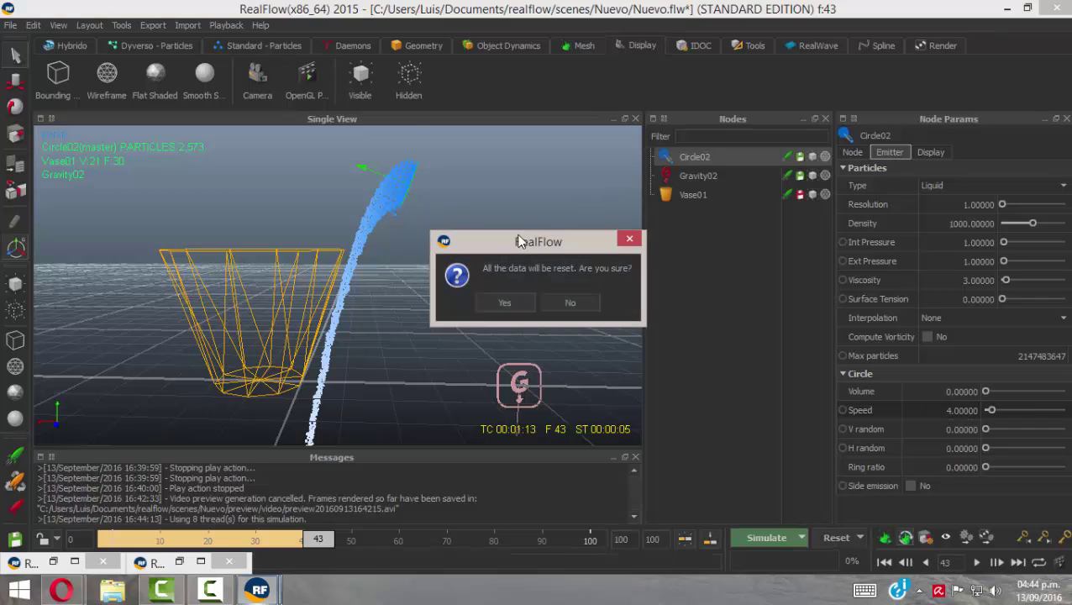
{"action": "left_click", "coordinate": [503, 302]}
{"action": "key", "text": "ctrl+a"}
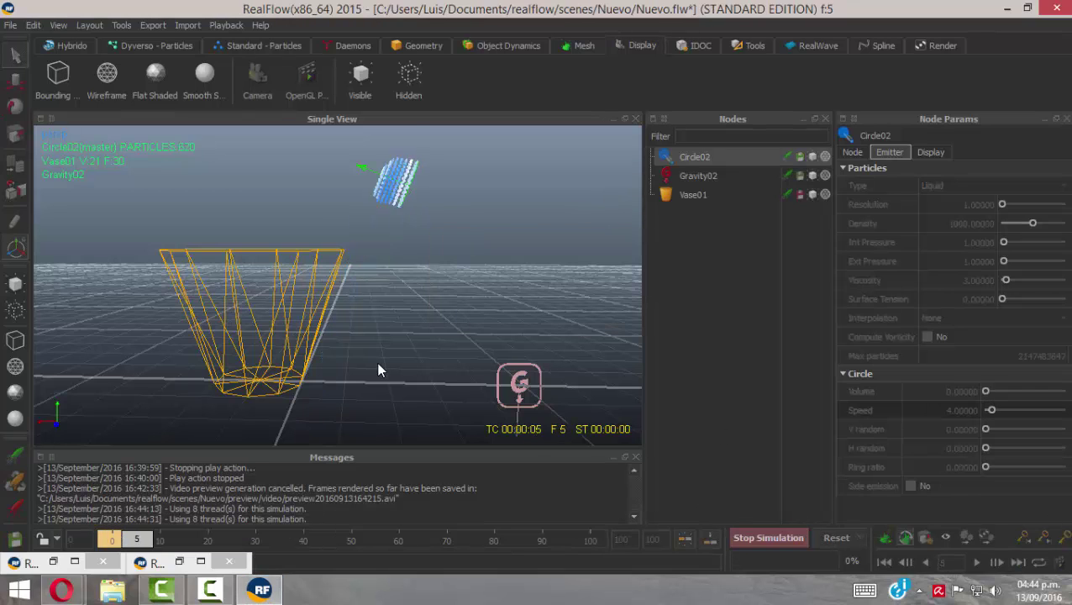
{"action": "left_click_drag", "start_coordinate": [261, 368], "coordinate": [366, 375], "text": "alt"}
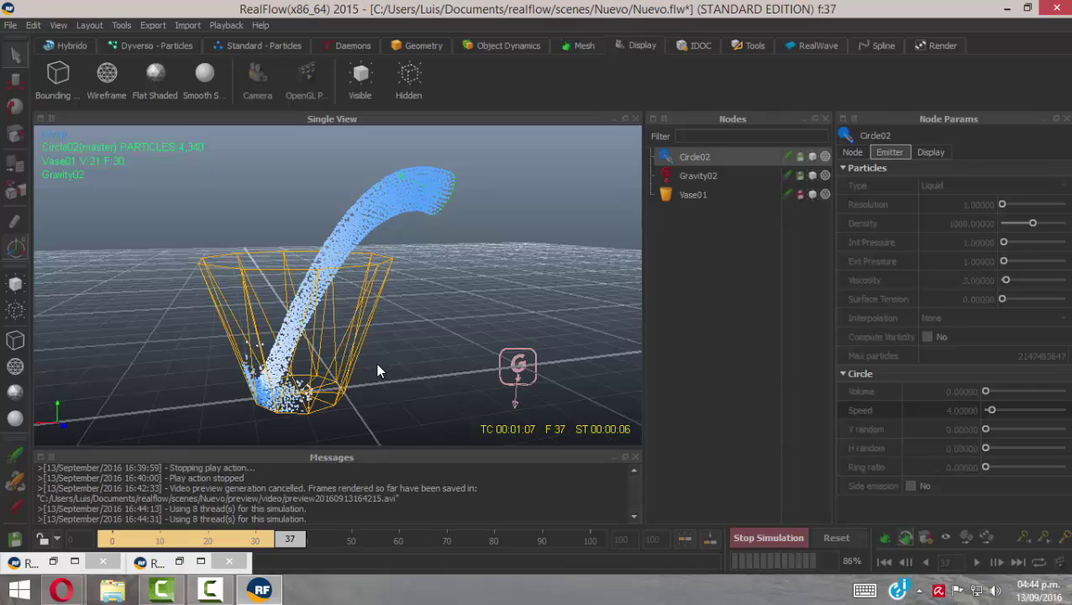
{"action": "left_click_drag", "start_coordinate": [377, 371], "coordinate": [227, 373], "text": "alt"}
{"action": "left_click_drag", "start_coordinate": [451, 318], "coordinate": [330, 352], "text": "alt"}
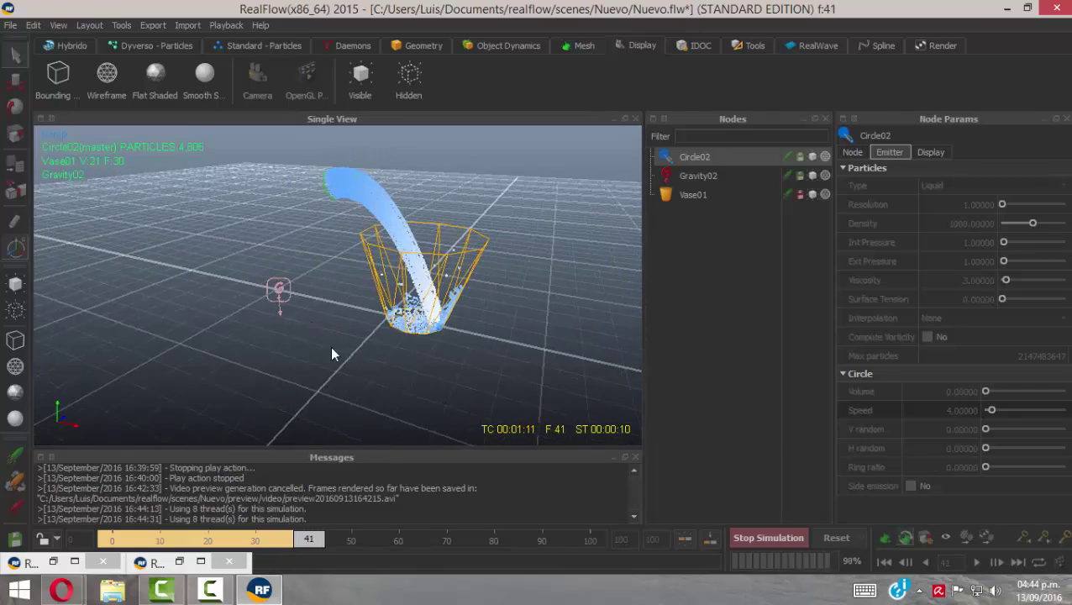
{"action": "left_click_drag", "start_coordinate": [486, 335], "coordinate": [308, 298], "text": "alt"}
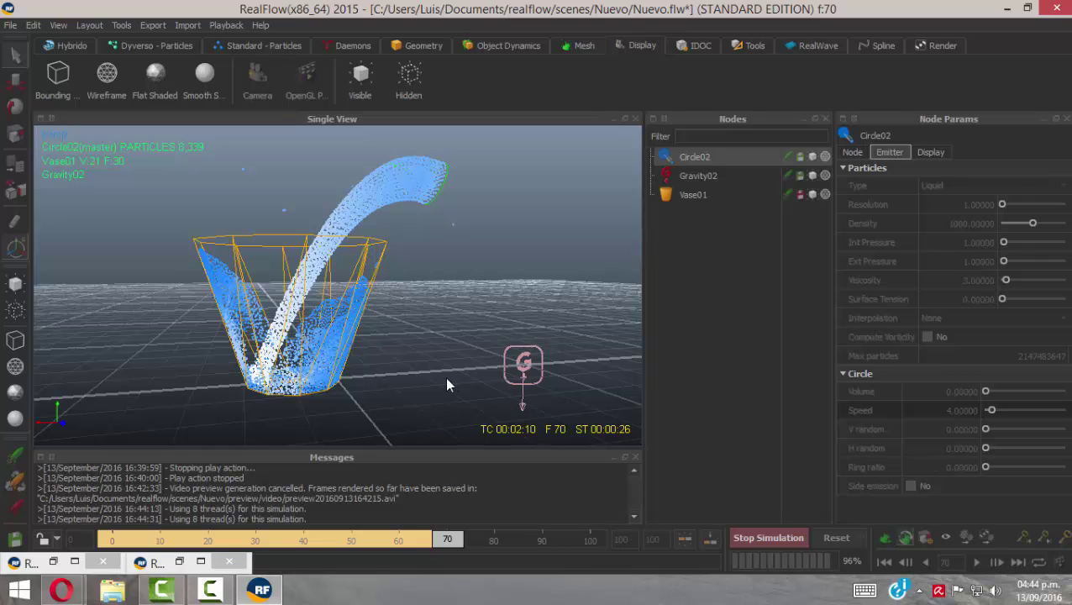
{"action": "left_click_drag", "start_coordinate": [347, 376], "coordinate": [355, 339], "text": "alt"}
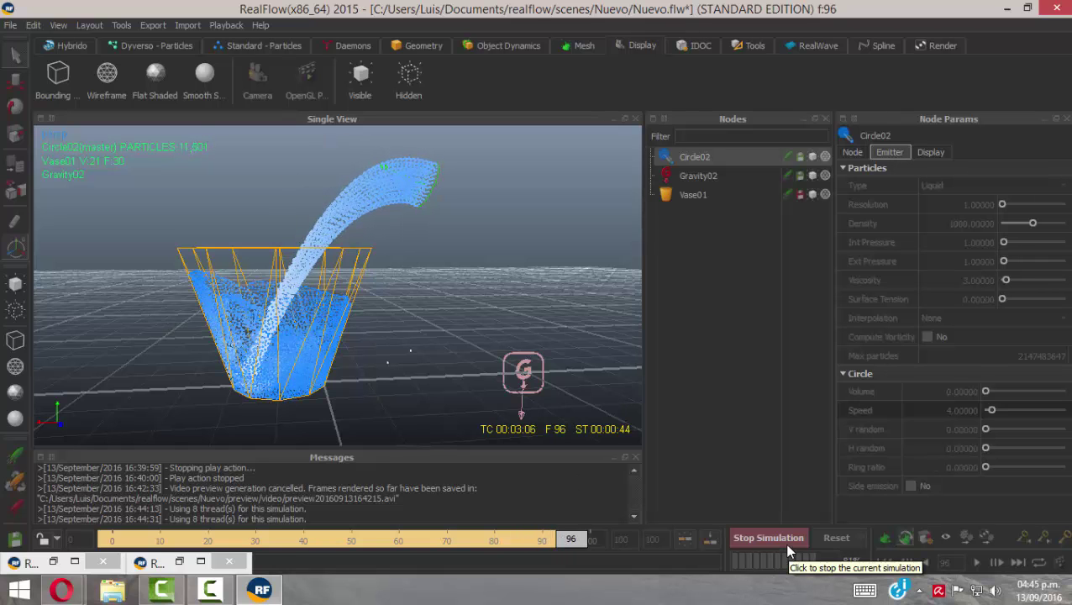
{"action": "left_click_drag", "start_coordinate": [343, 341], "coordinate": [311, 336], "text": "alt"}
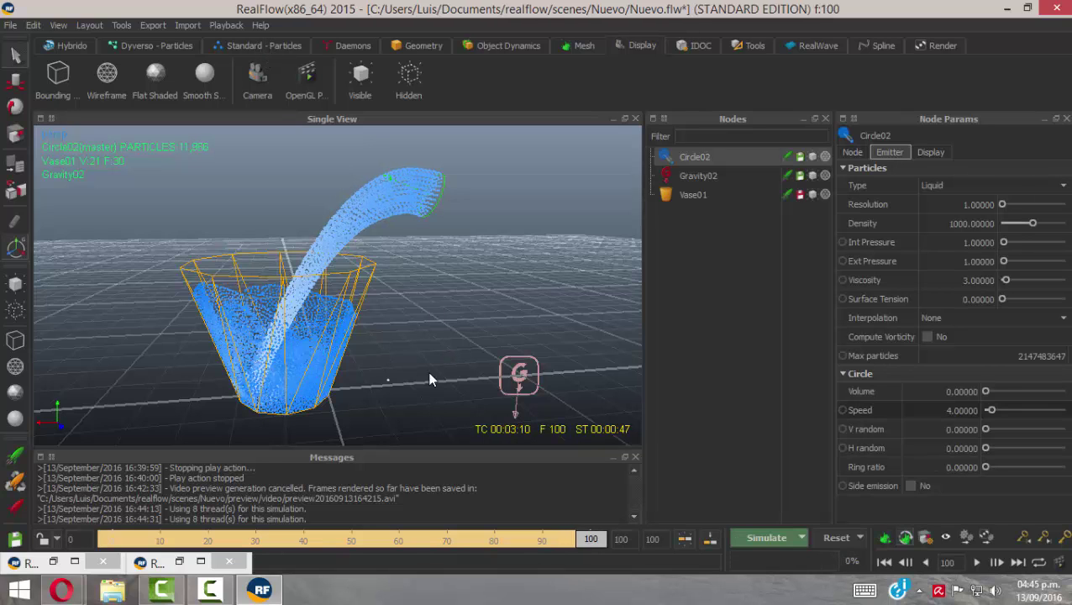
Play the simulated pour back from frame 0 to frame 100 and examine the liquid filling the vase from different sides
{"action": "left_click", "coordinate": [885, 561]}
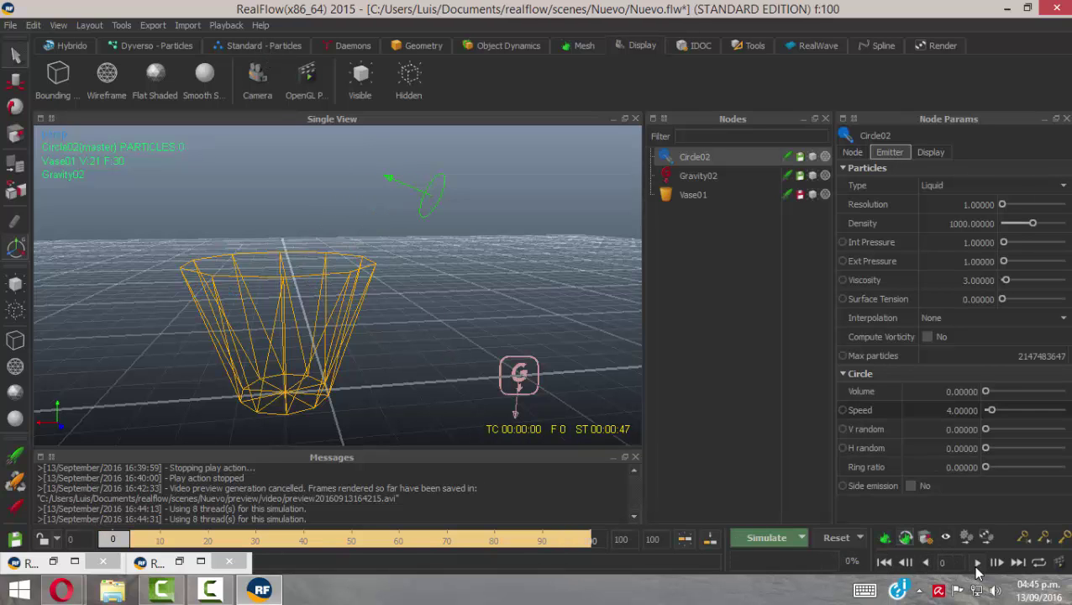
{"action": "left_click", "coordinate": [975, 561]}
{"action": "left_click_drag", "start_coordinate": [391, 344], "coordinate": [404, 323], "text": "alt"}
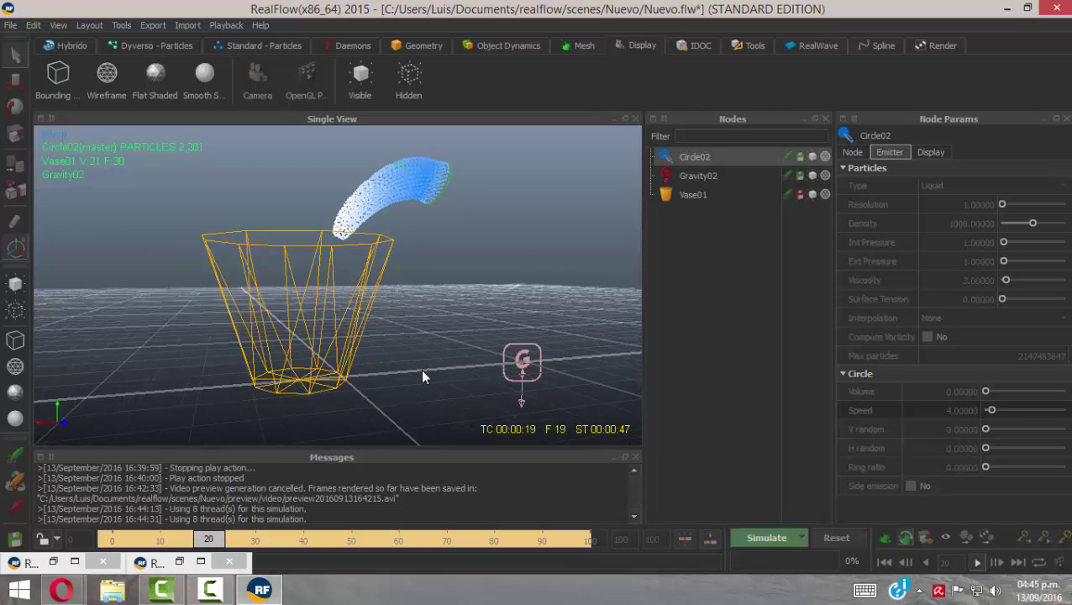
{"action": "left_click_drag", "start_coordinate": [428, 362], "coordinate": [377, 377], "text": "alt"}
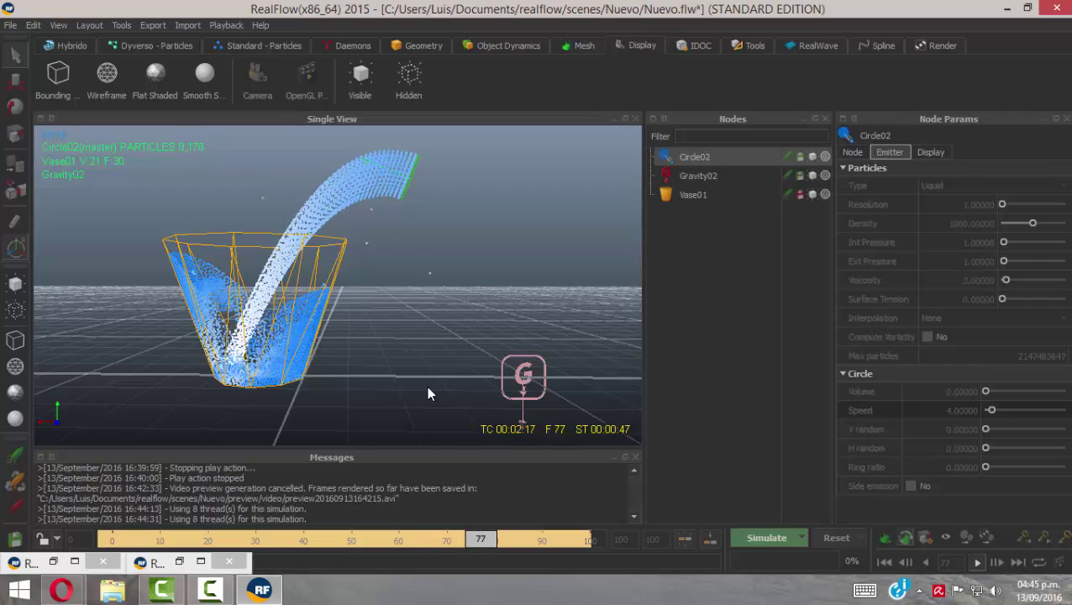
{"action": "left_click_drag", "start_coordinate": [425, 385], "coordinate": [370, 357], "text": "alt"}
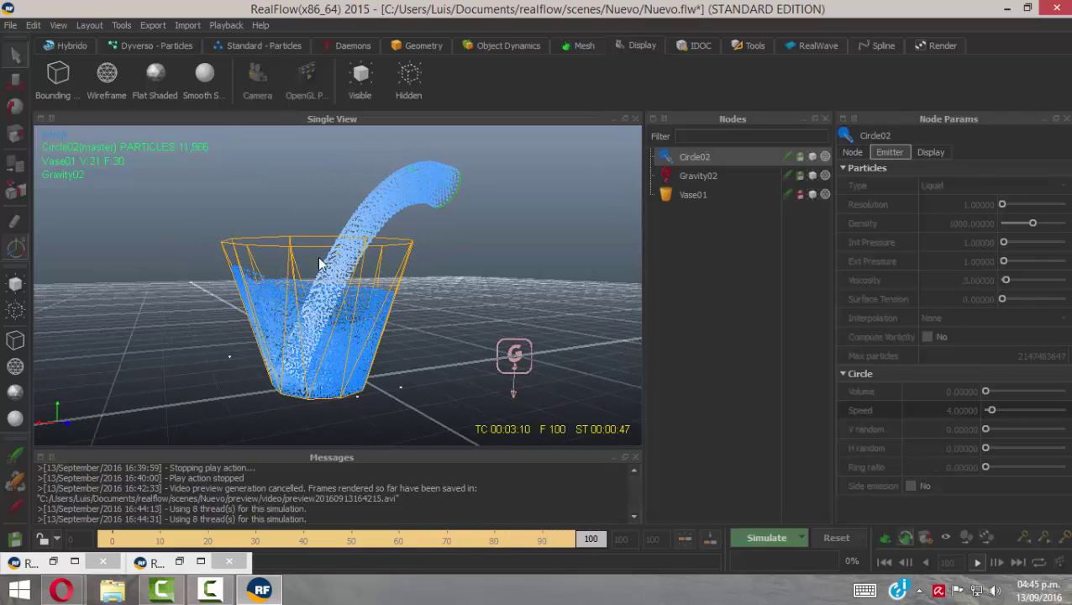
{"action": "left_click_drag", "start_coordinate": [474, 386], "coordinate": [789, 493], "text": "alt"}
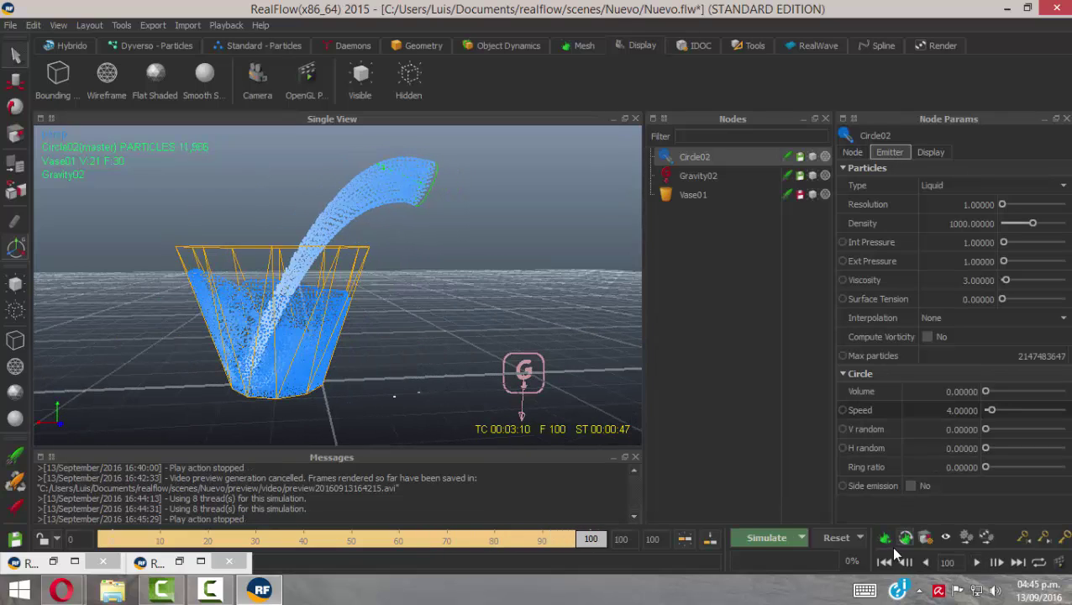
Reset the simulation data and deactivate the circle emitter above the vase
{"action": "left_click", "coordinate": [845, 539]}
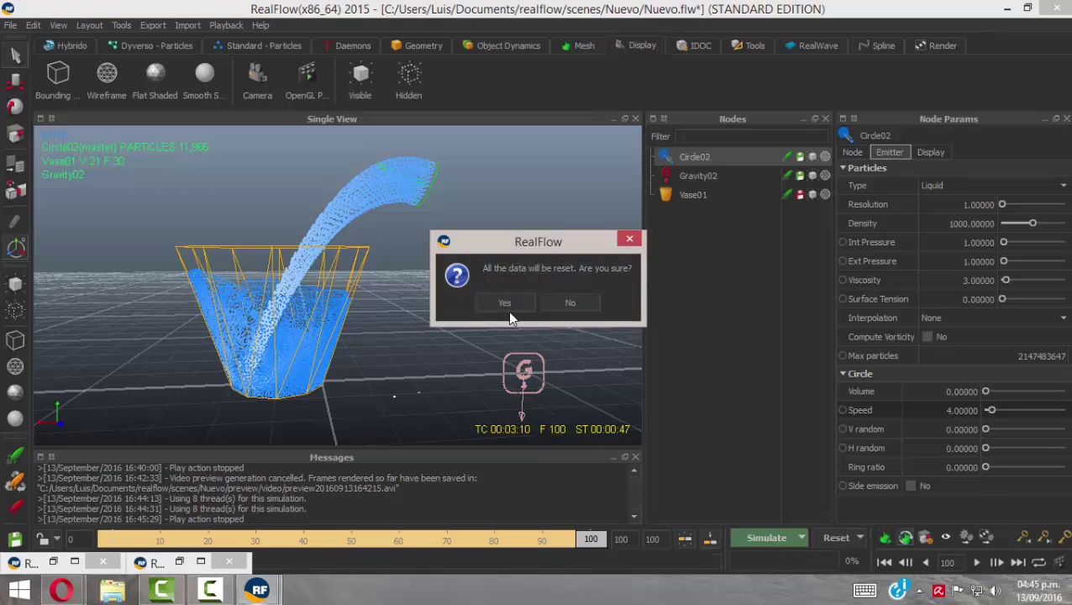
{"action": "left_click", "coordinate": [501, 304]}
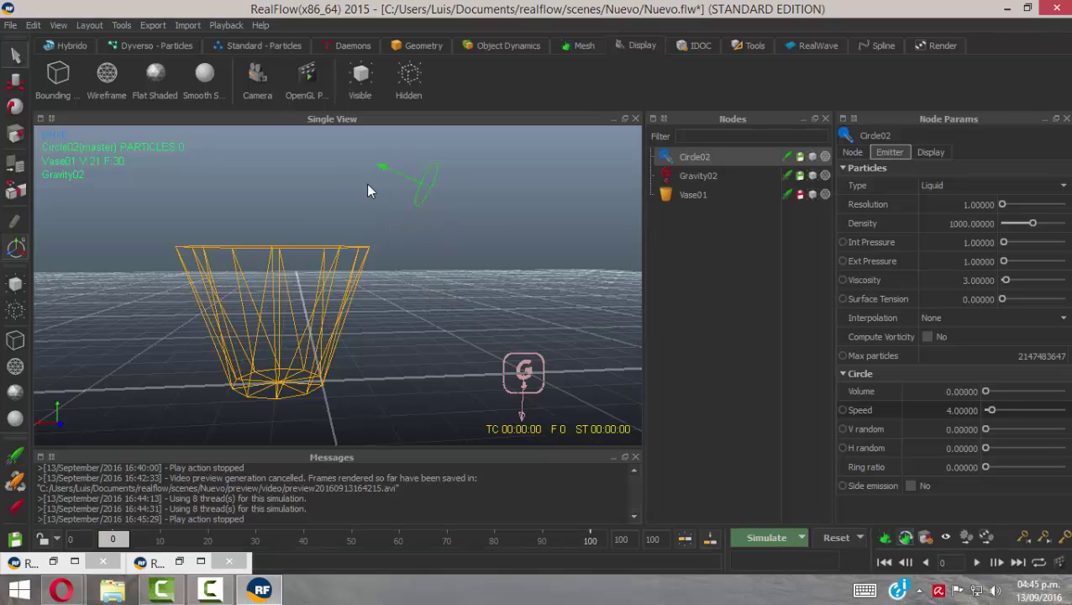
{"action": "left_click", "coordinate": [15, 510]}
{"action": "left_click_drag", "start_coordinate": [428, 241], "coordinate": [376, 119], "text": "alt"}
Add a standard Fill Object emitter and assign Vase01 as the object to fill
{"action": "left_click", "coordinate": [266, 45]}
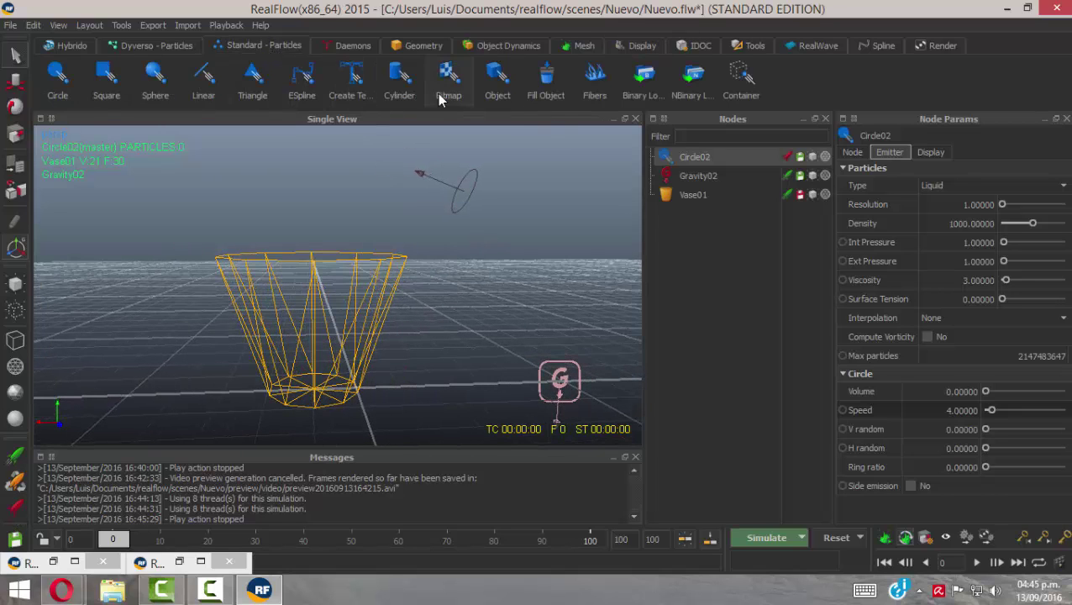
{"action": "left_click", "coordinate": [544, 80]}
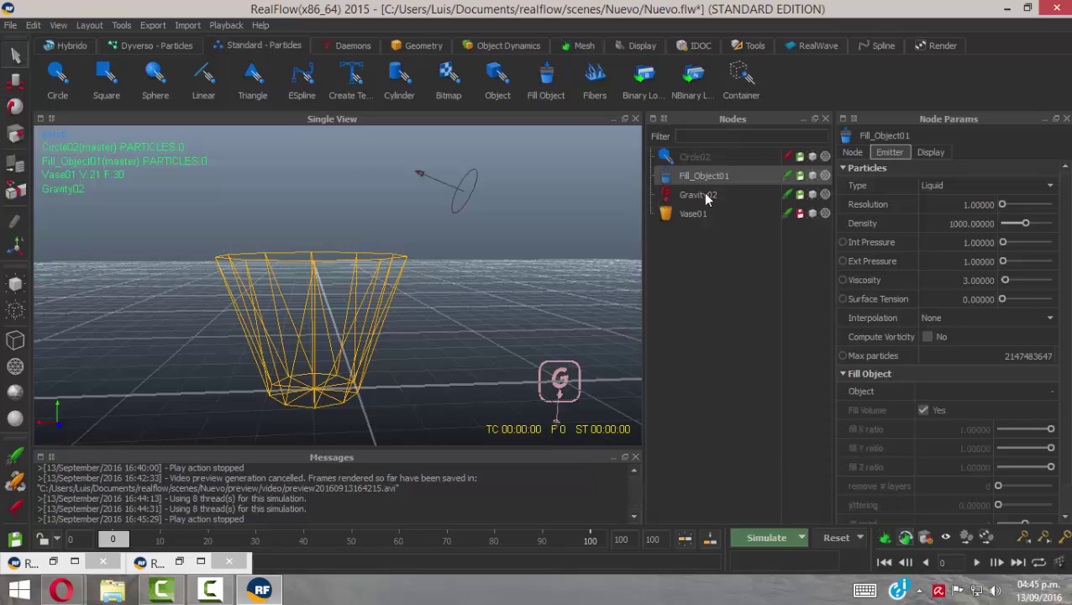
{"action": "scroll", "coordinate": [1068, 225], "scroll_direction": "down", "scroll_amount": 1}
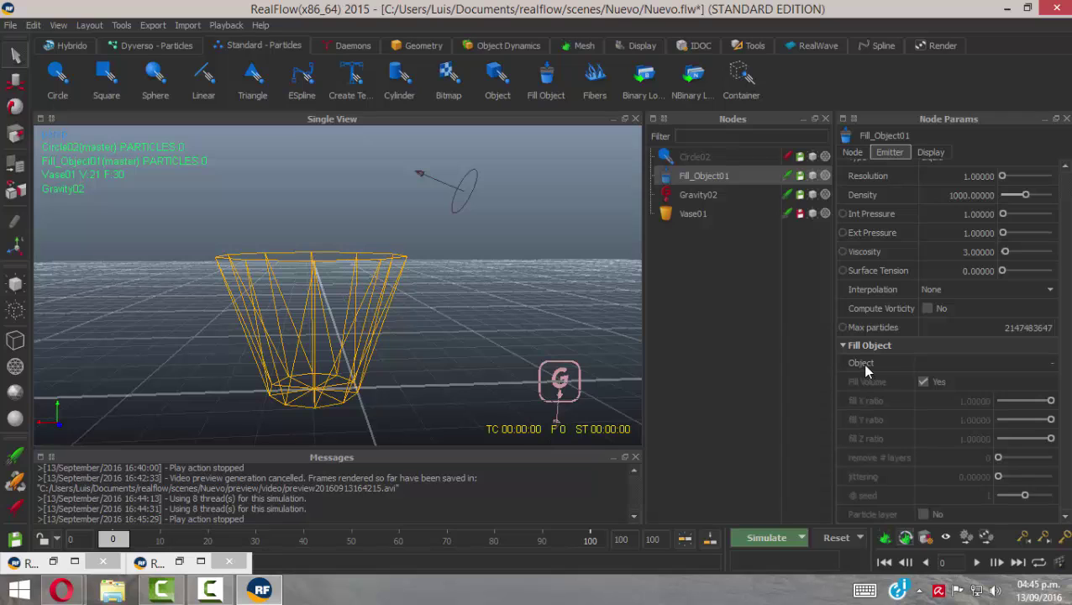
{"action": "left_click", "coordinate": [969, 366]}
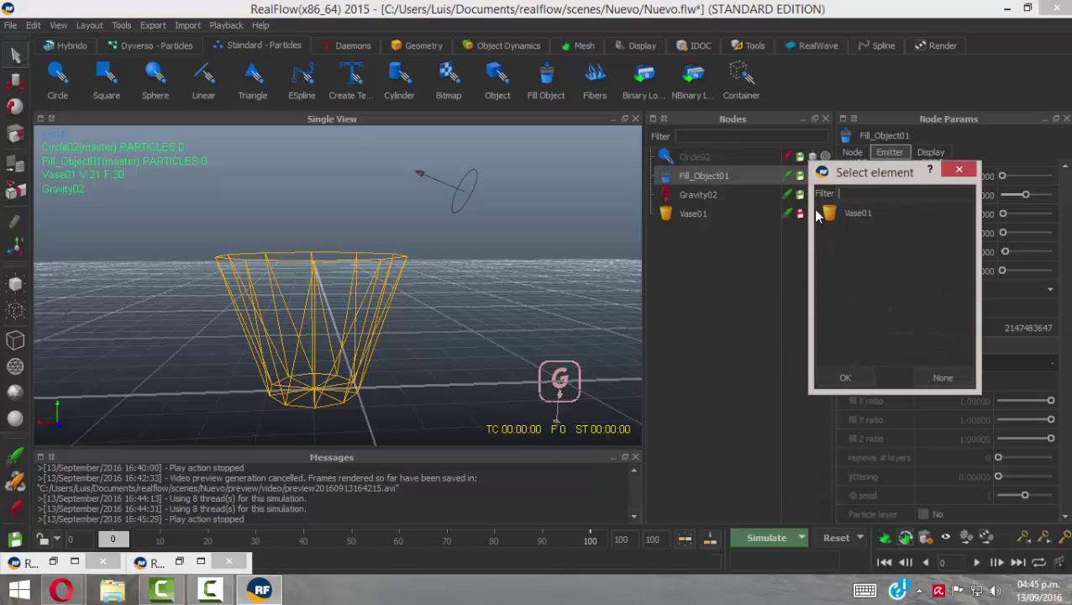
{"action": "left_click", "coordinate": [844, 378]}
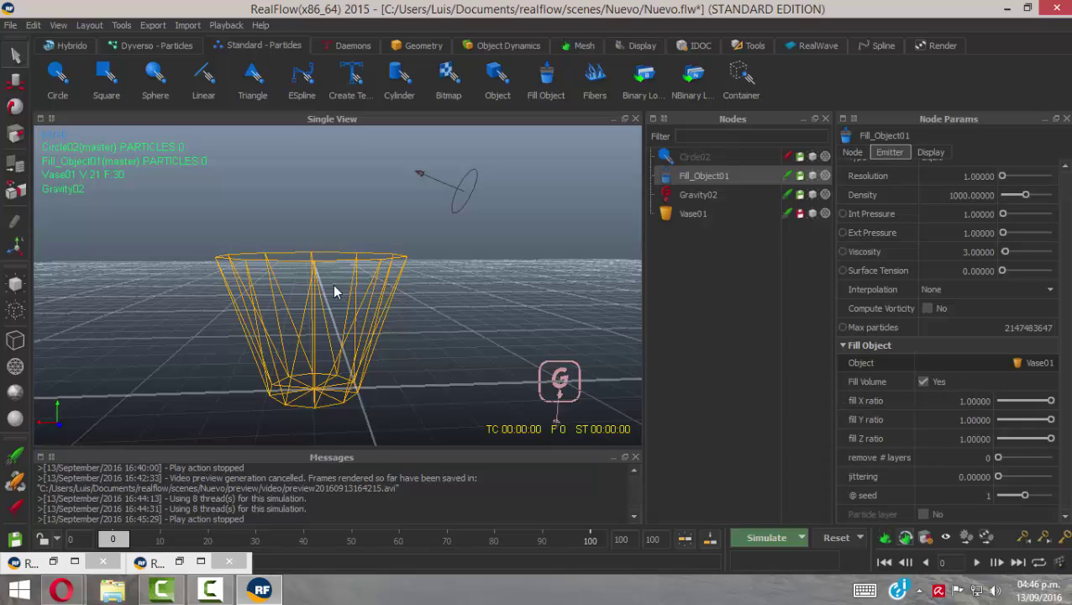
Simulate the fill emitter without resetting first, orbit around the vase, and stop at frame 75
{"action": "left_click", "coordinate": [794, 539]}
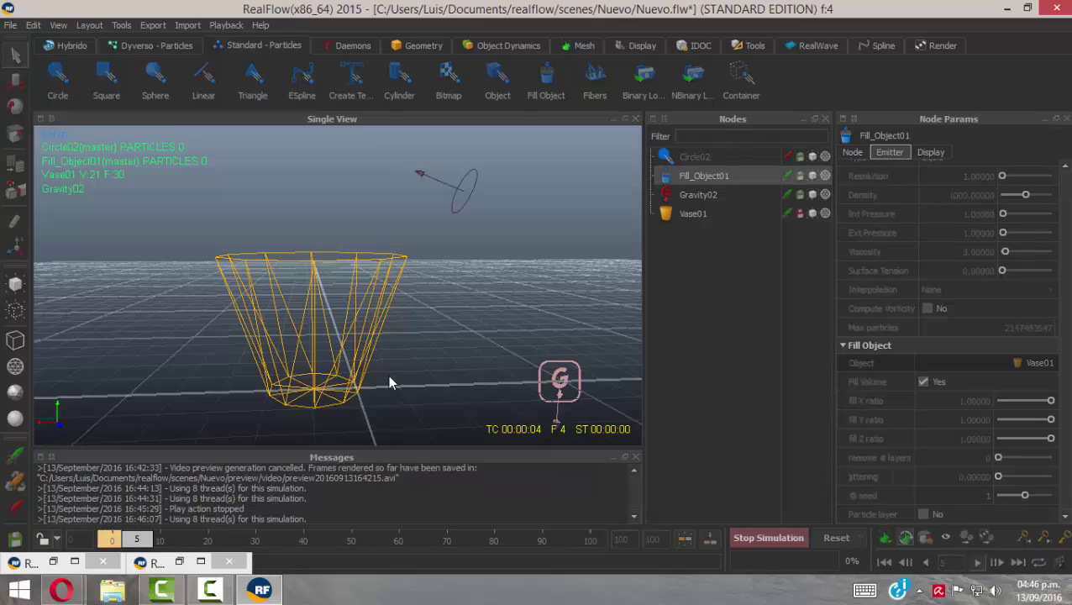
{"action": "mouse_move", "coordinate": [392, 367]}
{"action": "left_mouse_down", "text": "alt"}
{"action": "mouse_move", "coordinate": [383, 335]}
{"action": "mouse_move", "coordinate": [426, 347]}
{"action": "mouse_move", "coordinate": [409, 359]}
{"action": "mouse_move", "coordinate": [398, 405]}
{"action": "mouse_move", "coordinate": [378, 247]}
{"action": "mouse_move", "coordinate": [383, 325]}
{"action": "mouse_move", "coordinate": [395, 361]}
{"action": "mouse_move", "coordinate": [390, 328]}
{"action": "mouse_move", "coordinate": [399, 364]}
{"action": "mouse_move", "coordinate": [393, 327]}
{"action": "mouse_move", "coordinate": [403, 353]}
{"action": "left_mouse_up", "text": "alt"}
{"action": "left_click", "coordinate": [763, 538]}
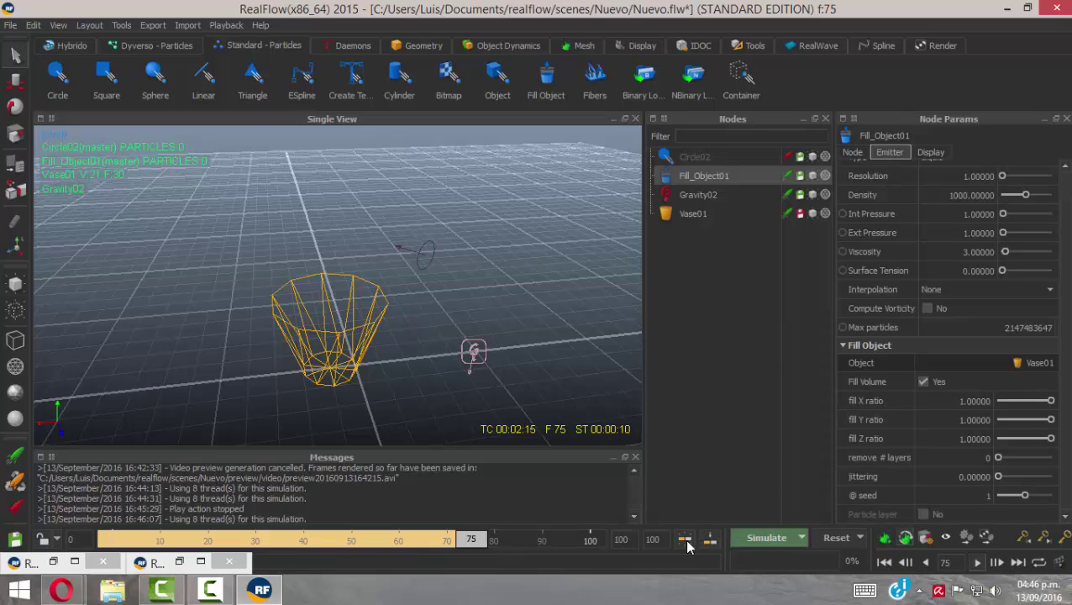
{"action": "left_click_drag", "start_coordinate": [463, 352], "coordinate": [400, 303], "text": "alt"}
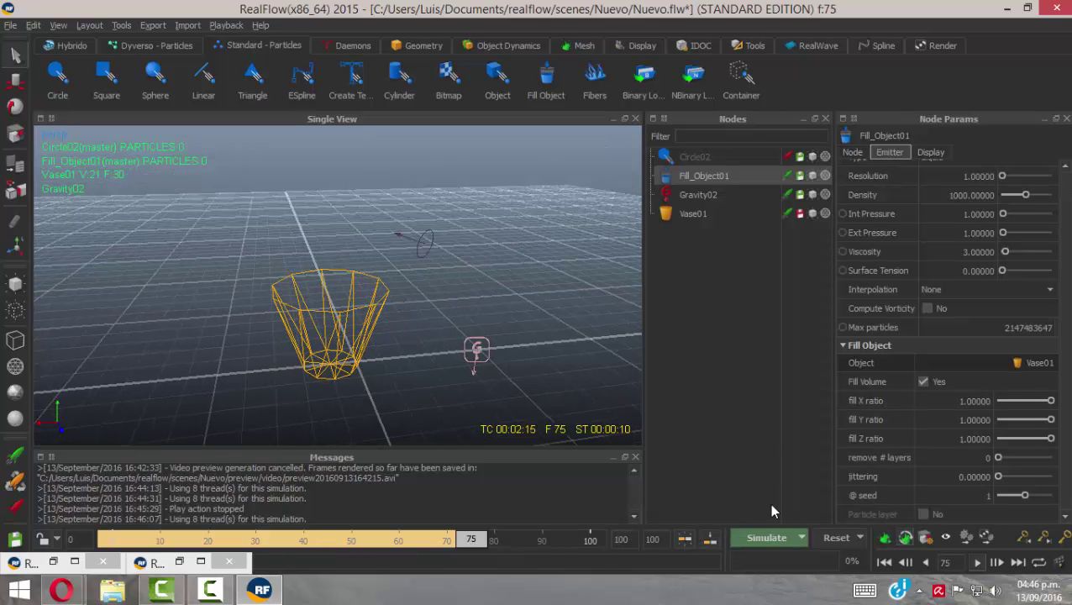
Reset the simulation data to initialise the fill emitter and inspect the vase from closer up
{"action": "left_click", "coordinate": [827, 537]}
{"action": "left_click", "coordinate": [508, 306]}
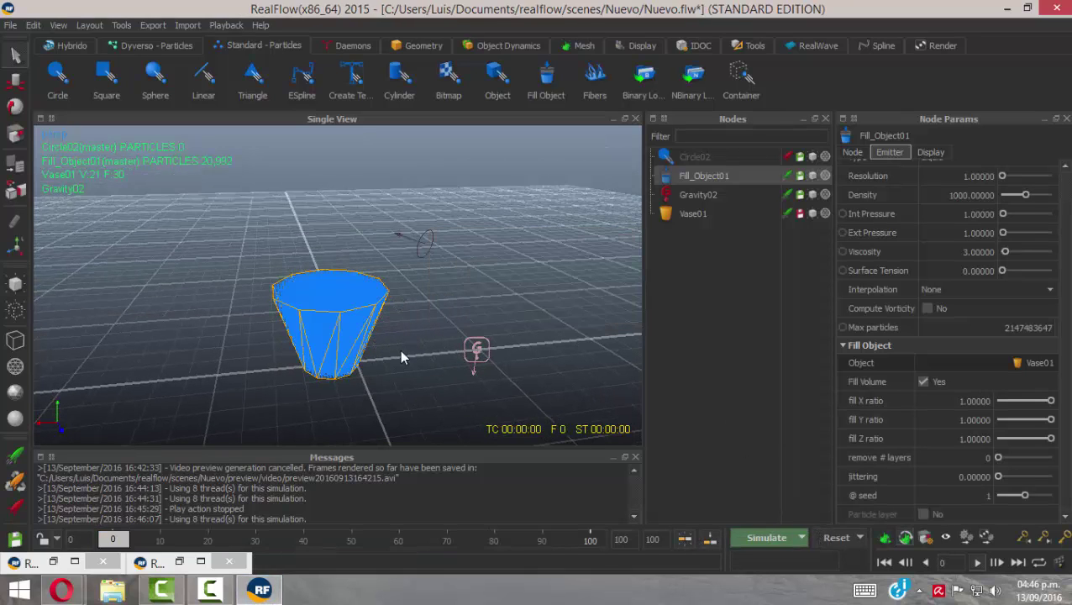
{"action": "left_click_drag", "start_coordinate": [355, 383], "coordinate": [359, 315], "text": "alt"}
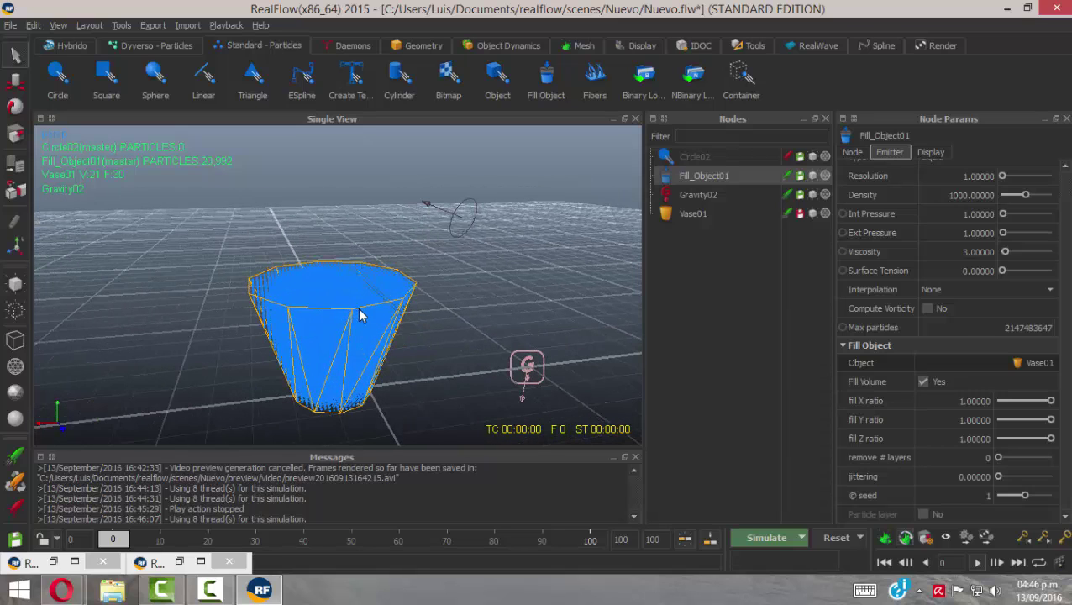
{"action": "left_click_drag", "start_coordinate": [433, 321], "coordinate": [410, 324], "text": "alt"}
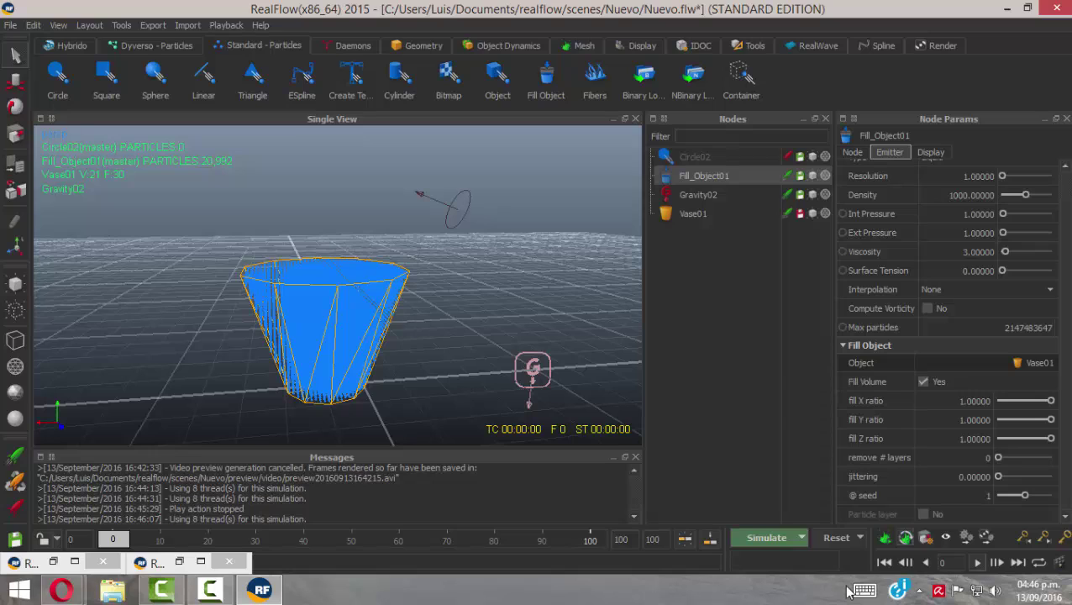
Simulate the filled vase under gravity and stop at frame 11
{"action": "left_click", "coordinate": [863, 538]}
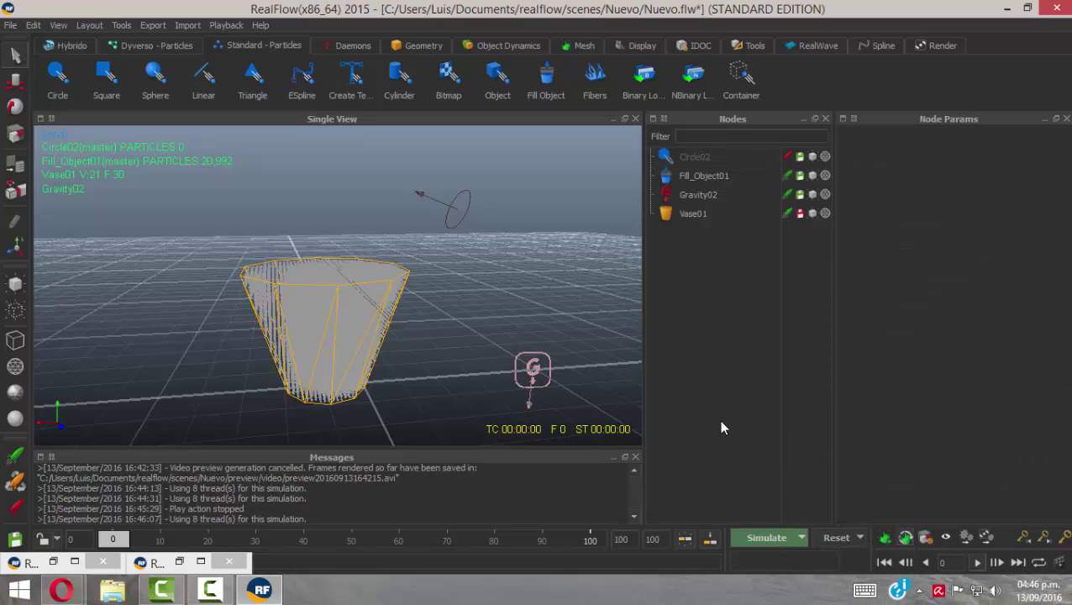
{"action": "left_click", "coordinate": [766, 538]}
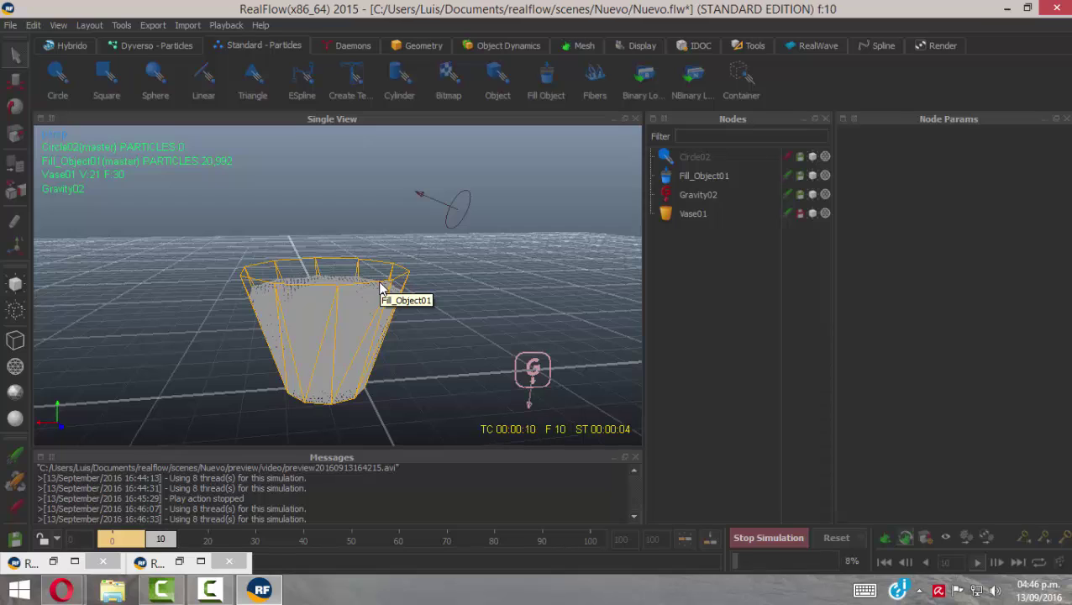
{"action": "left_click", "coordinate": [764, 538]}
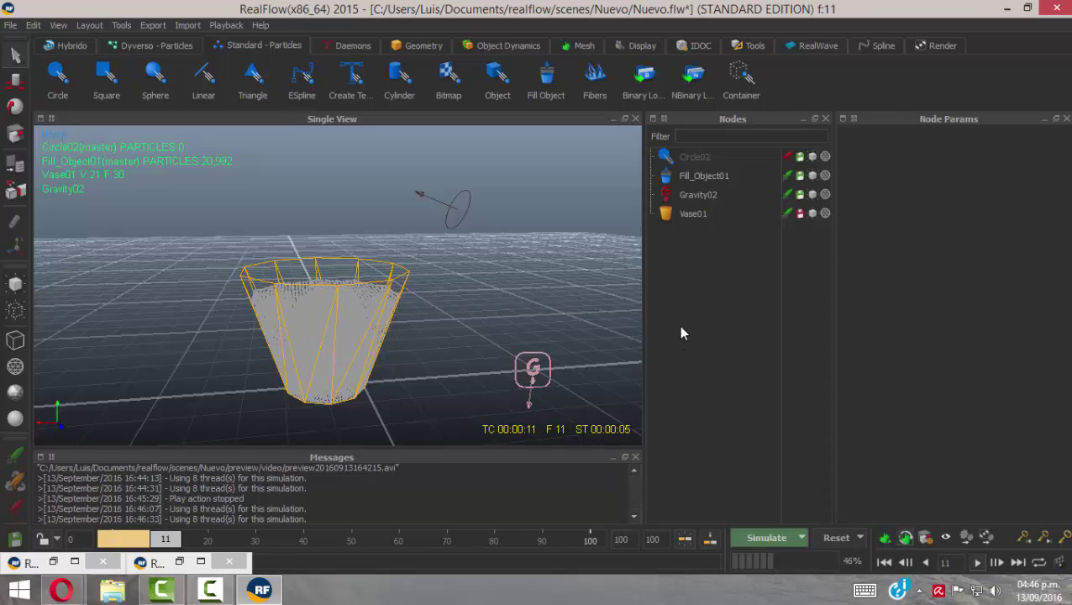
Delete the Fill Object emitter from the scene and select the vase
{"action": "left_click", "coordinate": [687, 180]}
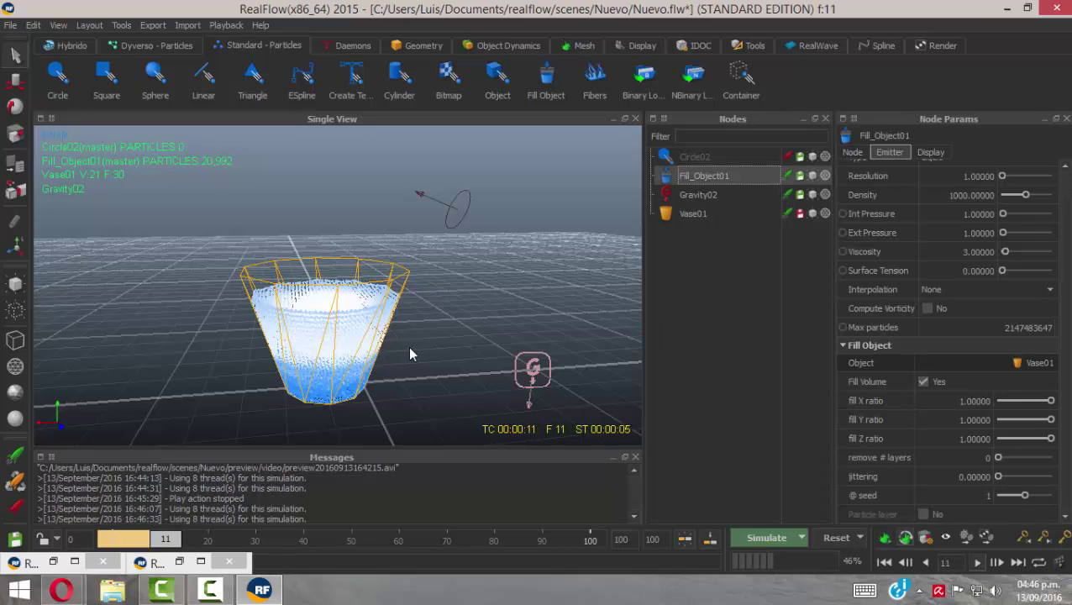
{"action": "key", "text": "Delete"}
{"action": "left_click", "coordinate": [394, 296]}
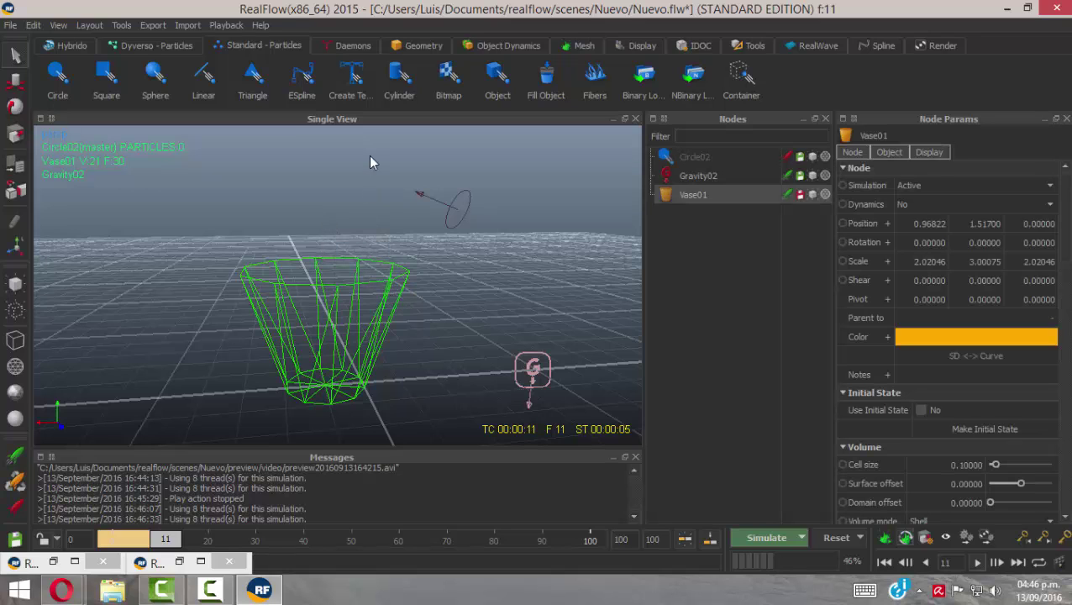
Create a new Fill Object emitter with Vase01 as its object, and reset the scene to fill the vase with particles
{"action": "left_click", "coordinate": [548, 77]}
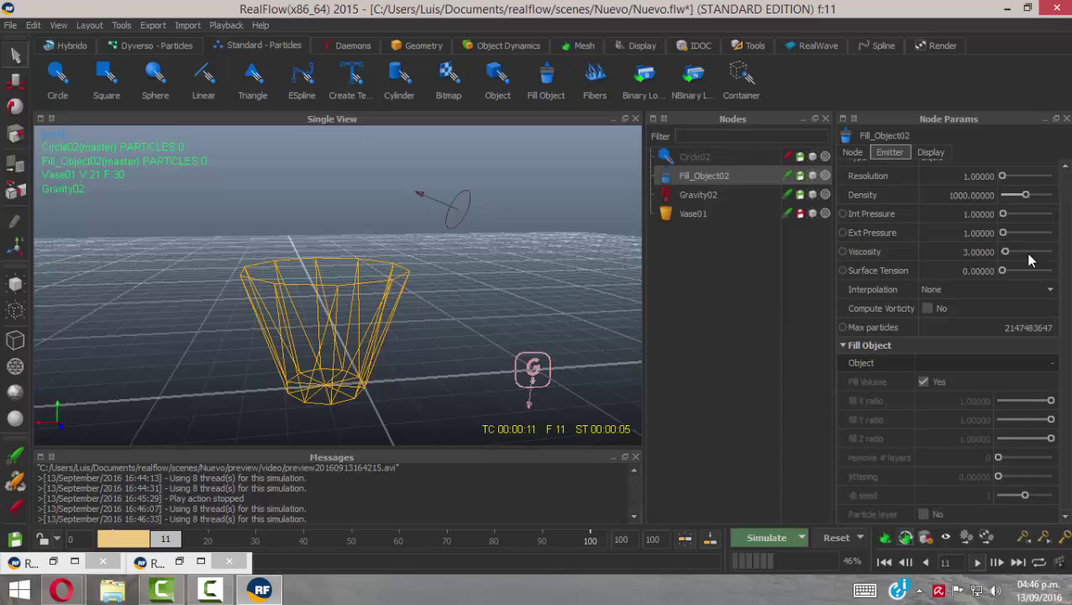
{"action": "left_click", "coordinate": [1045, 365]}
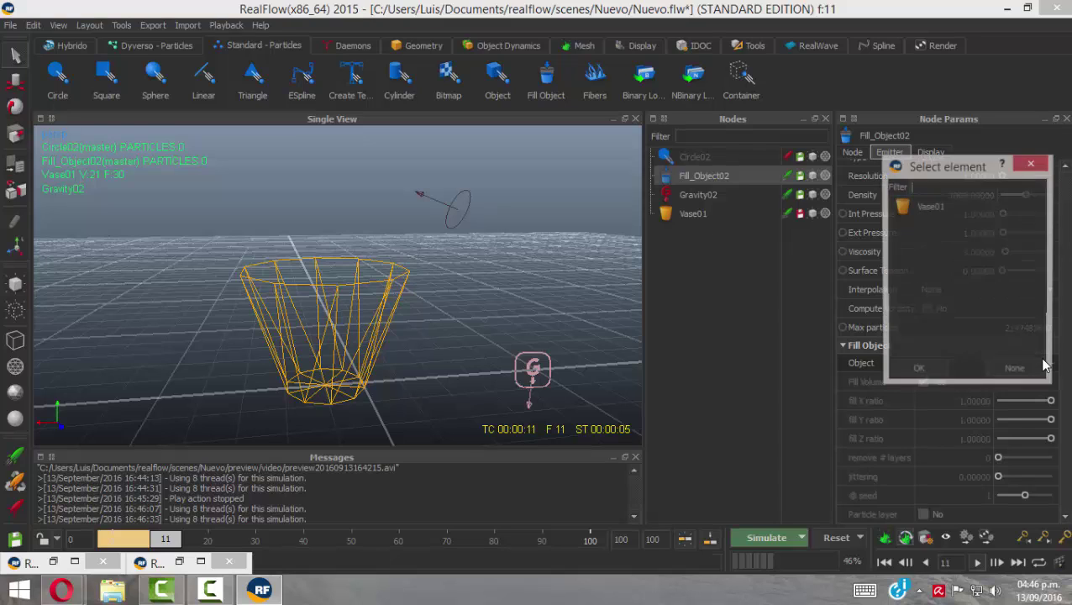
{"action": "left_click", "coordinate": [928, 207]}
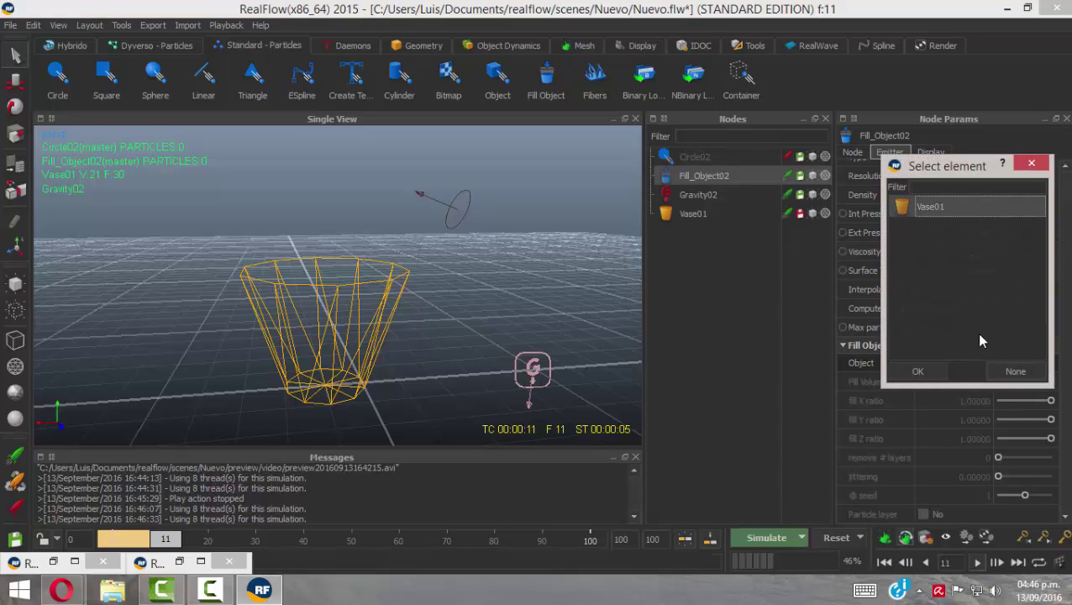
{"action": "left_click", "coordinate": [919, 372]}
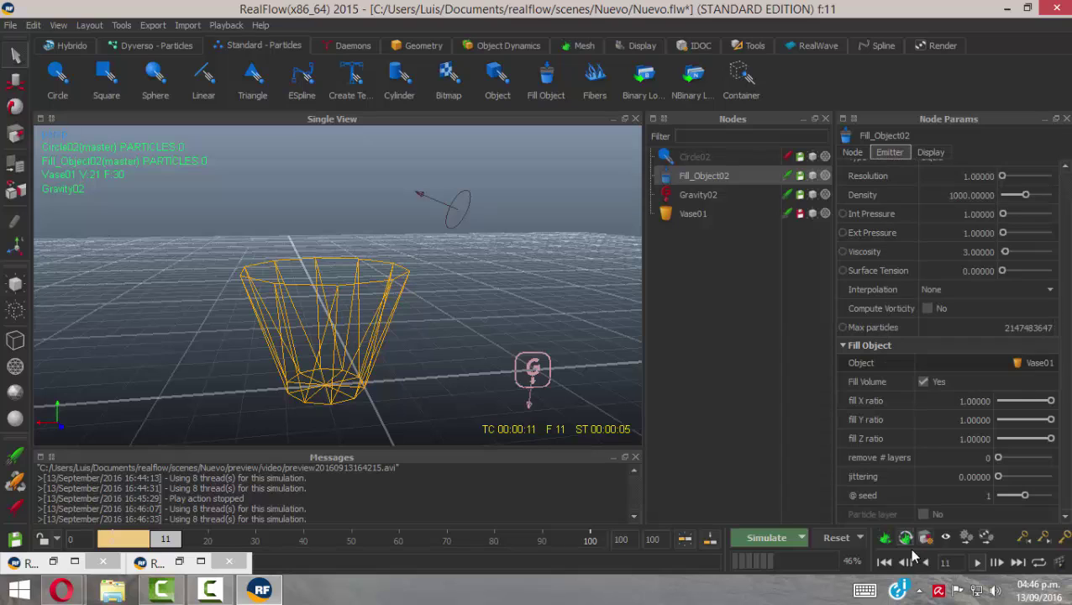
{"action": "left_click", "coordinate": [836, 537]}
{"action": "left_click", "coordinate": [504, 302]}
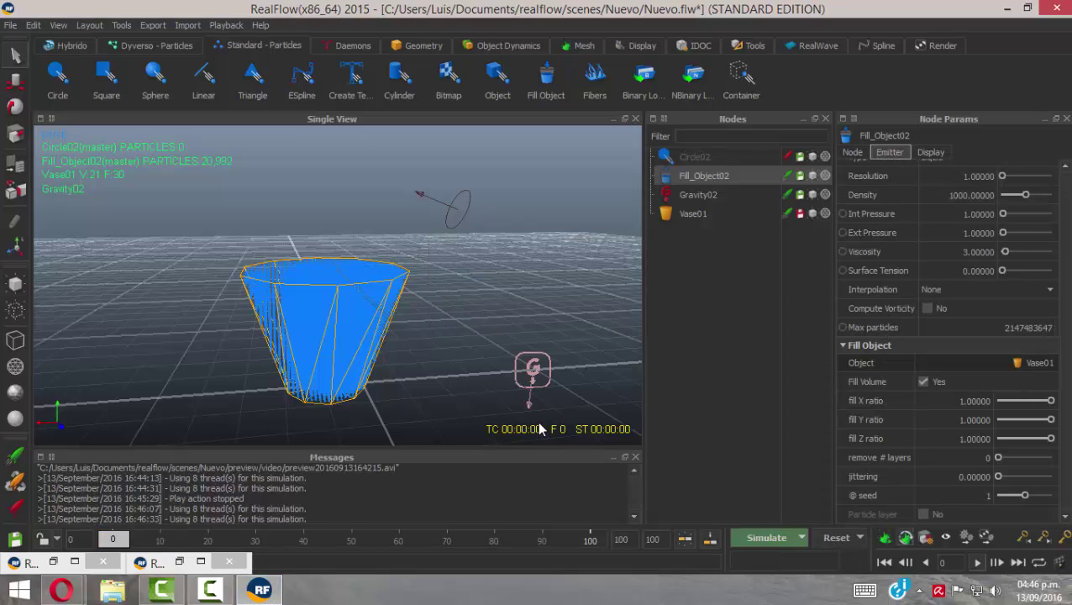
Simulate the filled vase under gravity, stop at frame 31, and reset all the simulation data
{"action": "left_click_drag", "start_coordinate": [408, 336], "coordinate": [459, 377], "text": "alt"}
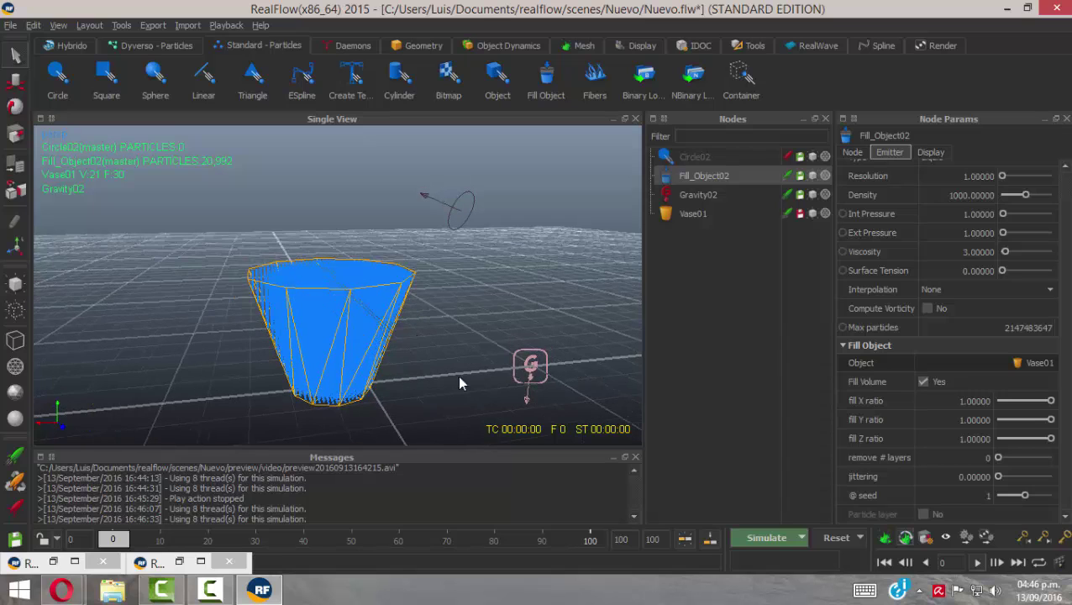
{"action": "left_click", "coordinate": [764, 538]}
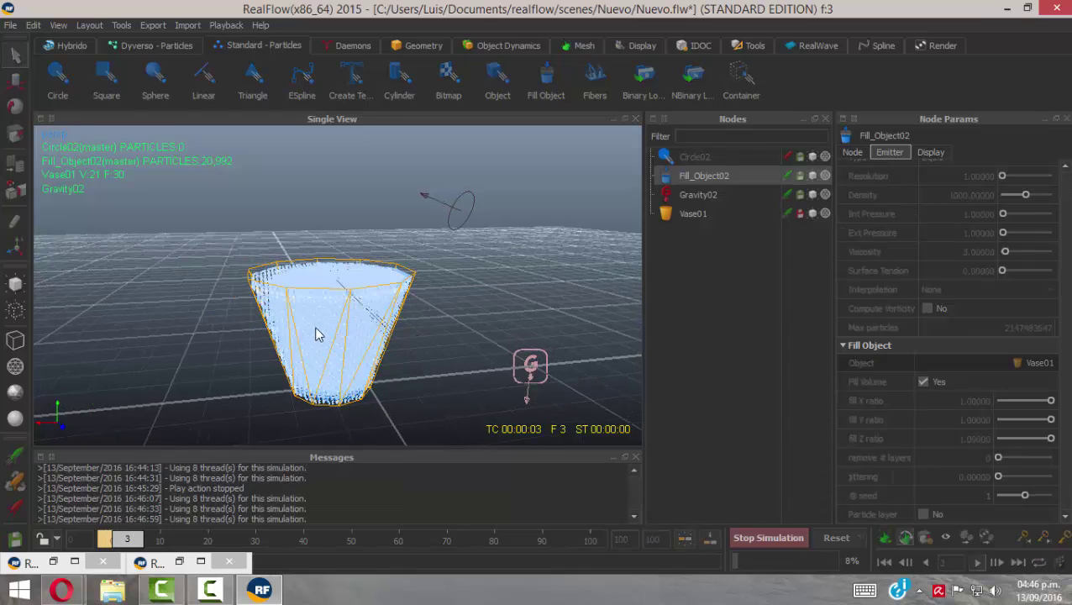
{"action": "left_click_drag", "start_coordinate": [416, 361], "coordinate": [409, 341], "text": "alt"}
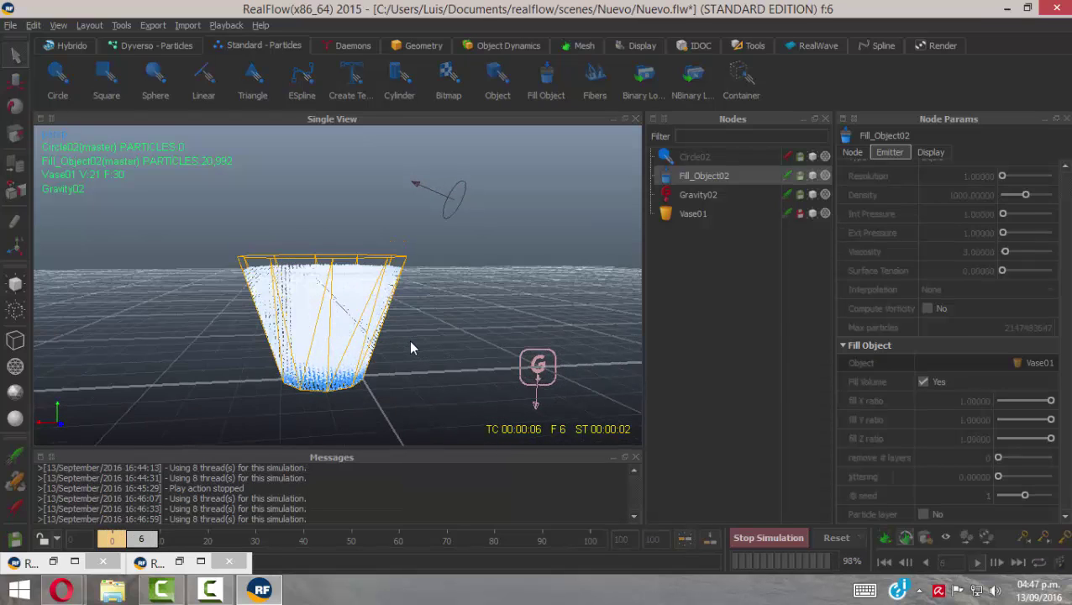
{"action": "right_click_drag", "start_coordinate": [256, 307], "coordinate": [284, 321], "text": "alt"}
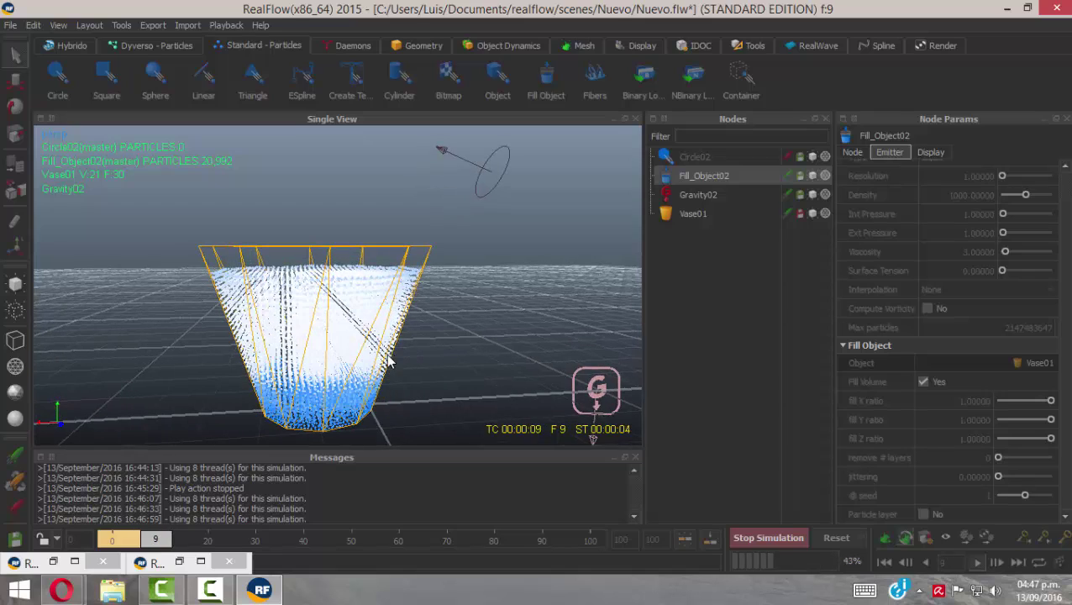
{"action": "left_click_drag", "start_coordinate": [394, 351], "coordinate": [453, 364], "text": "alt"}
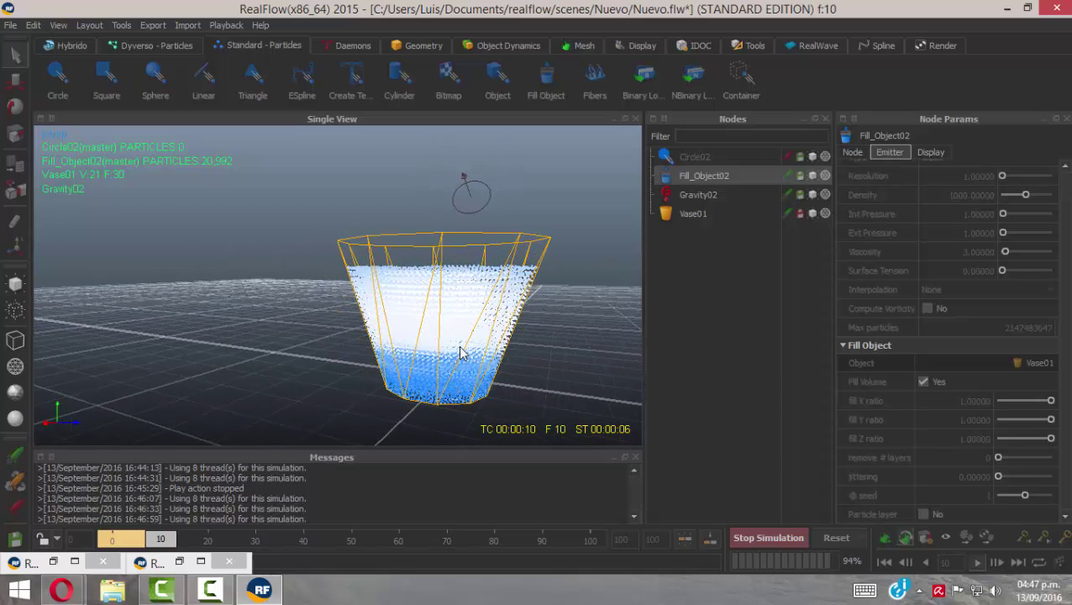
{"action": "left_click_drag", "start_coordinate": [531, 319], "coordinate": [358, 304], "text": "alt"}
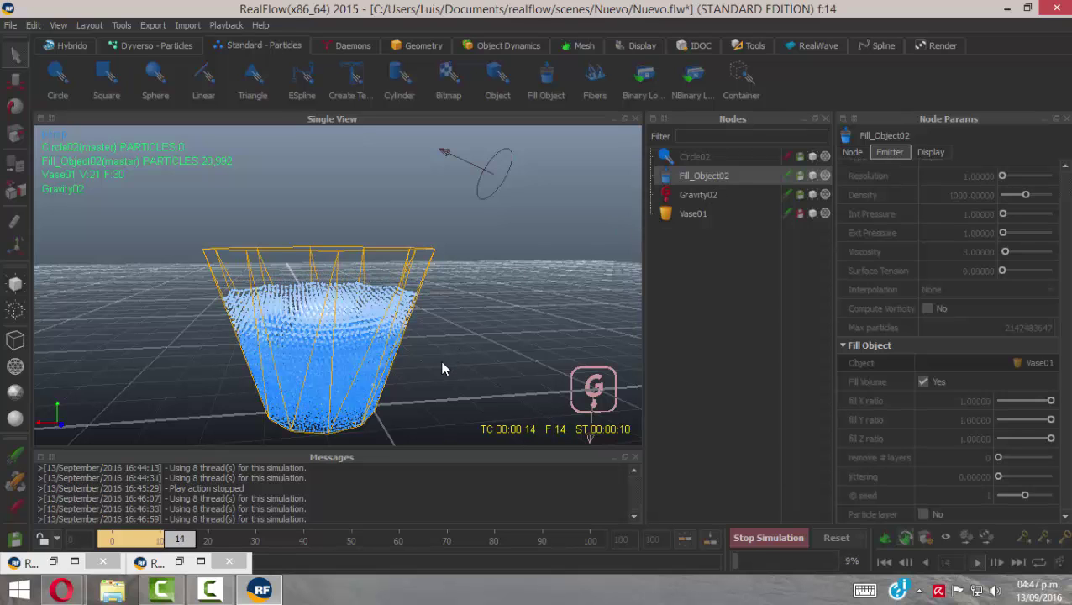
{"action": "left_click_drag", "start_coordinate": [466, 382], "coordinate": [460, 376], "text": "alt"}
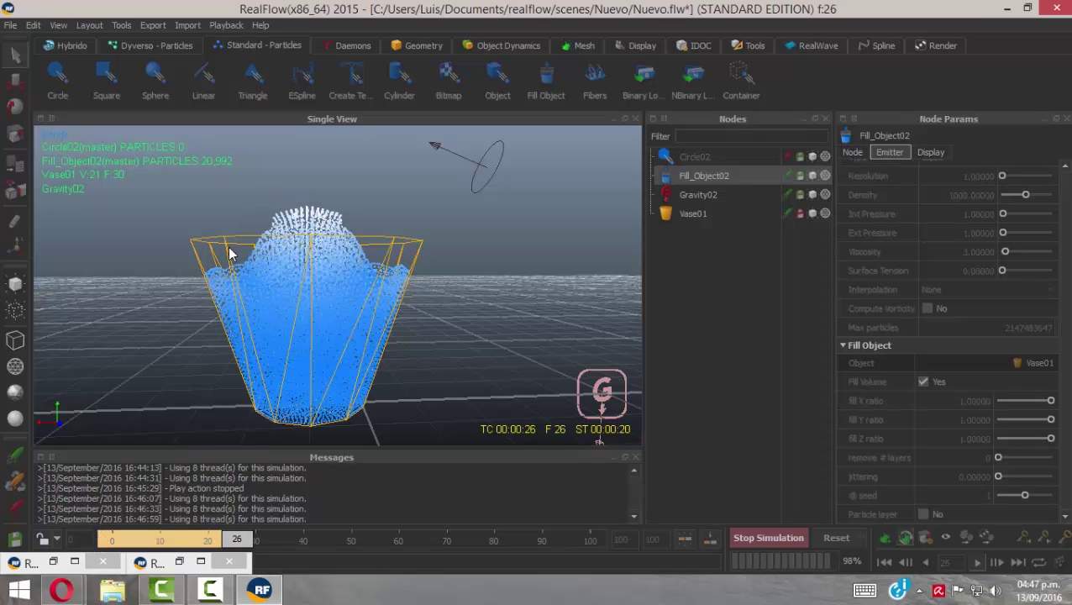
{"action": "left_click", "coordinate": [774, 538]}
{"action": "left_click", "coordinate": [836, 539]}
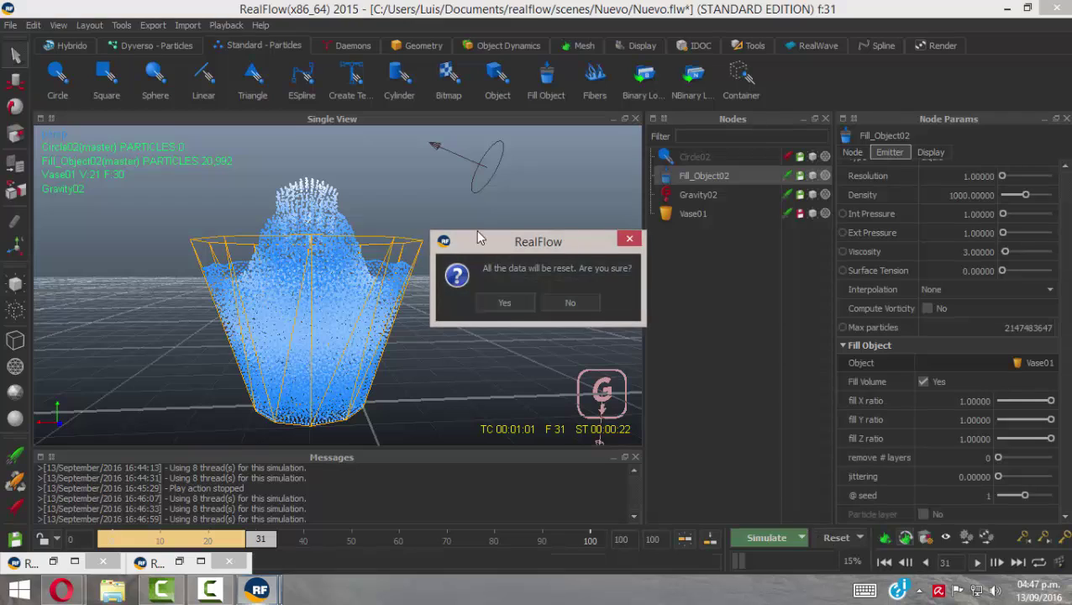
{"action": "left_click", "coordinate": [502, 295]}
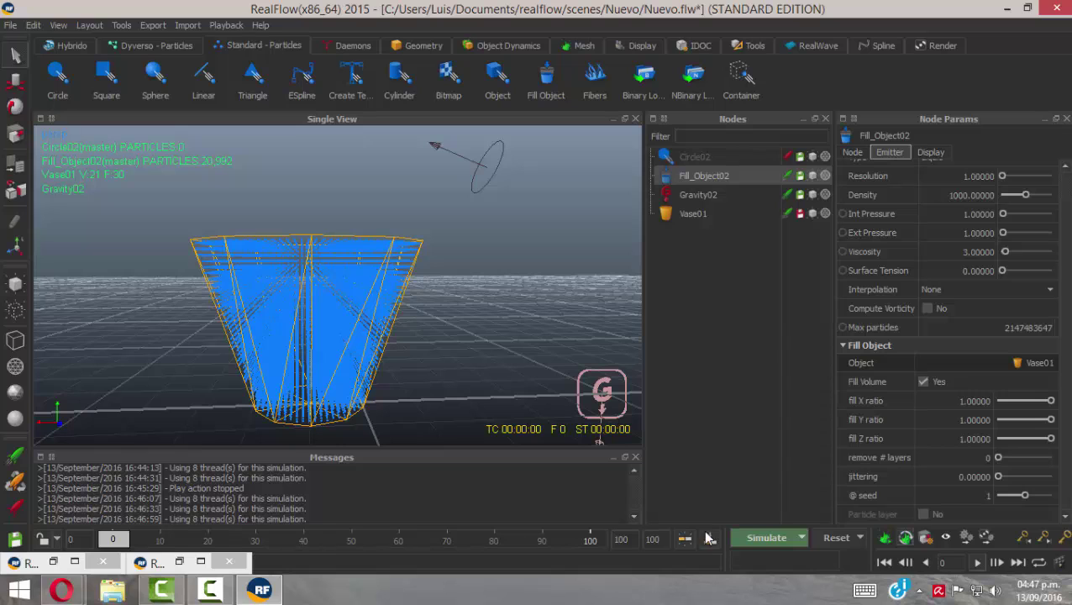
Simulate the filled vase again, stop at frame 49, and go back to frame 40
{"action": "left_click", "coordinate": [767, 540]}
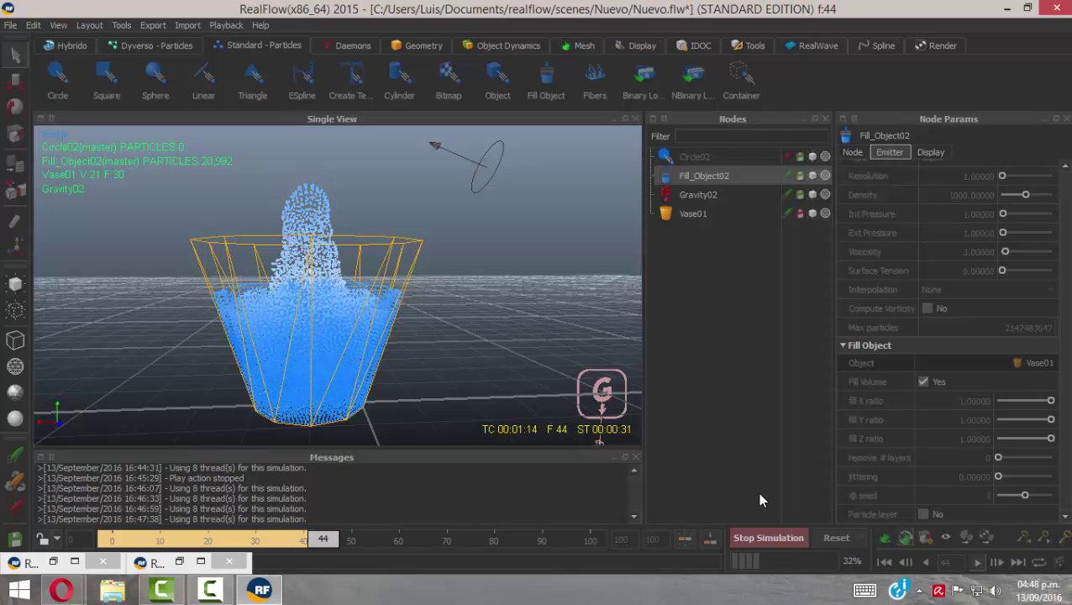
{"action": "left_click", "coordinate": [774, 539]}
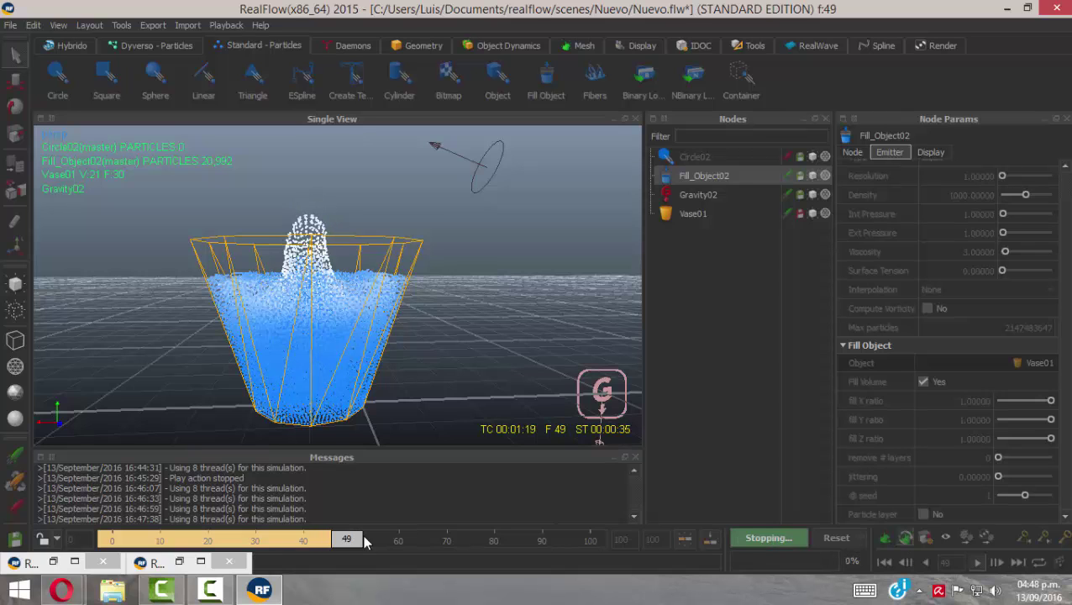
{"action": "left_click_drag", "start_coordinate": [344, 540], "coordinate": [303, 538]}
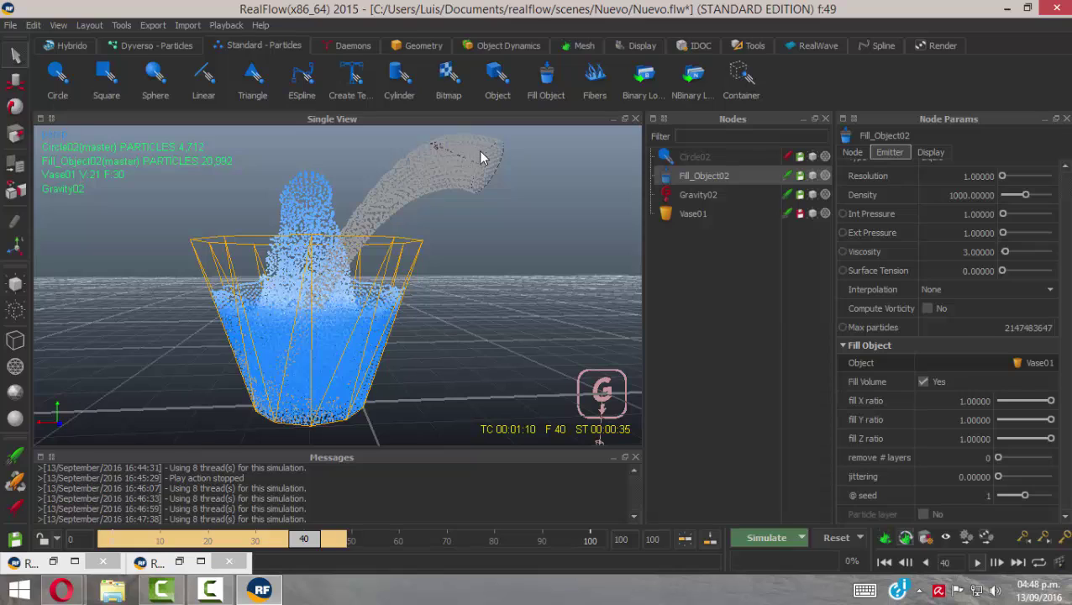
Hide the Circle02 emitter's particles in the viewport and review the fill particles at frames 32 and 30
{"action": "left_click", "coordinate": [529, 194]}
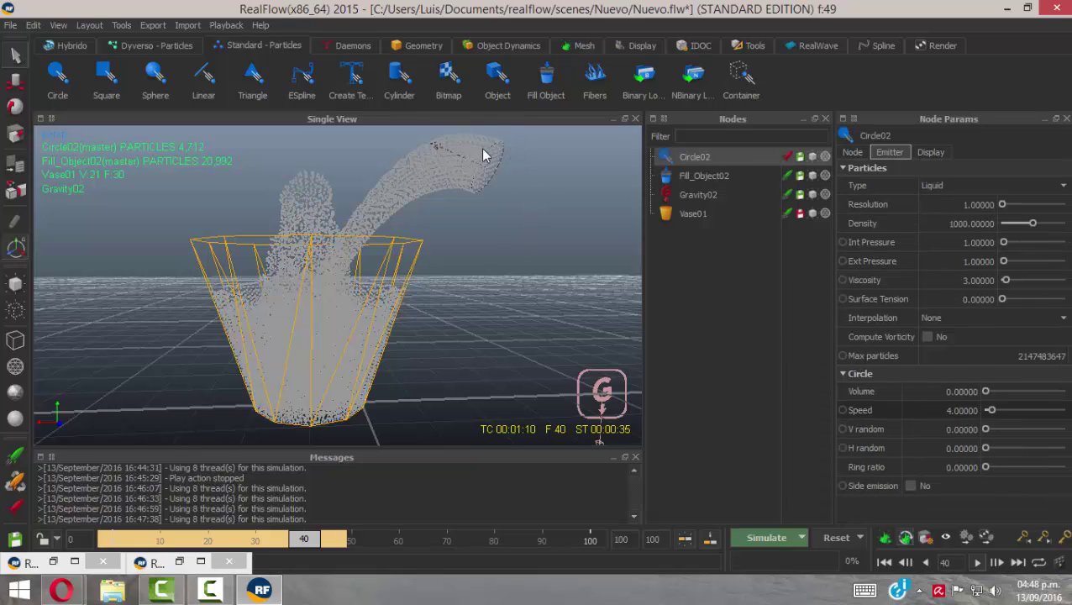
{"action": "left_click", "coordinate": [812, 158]}
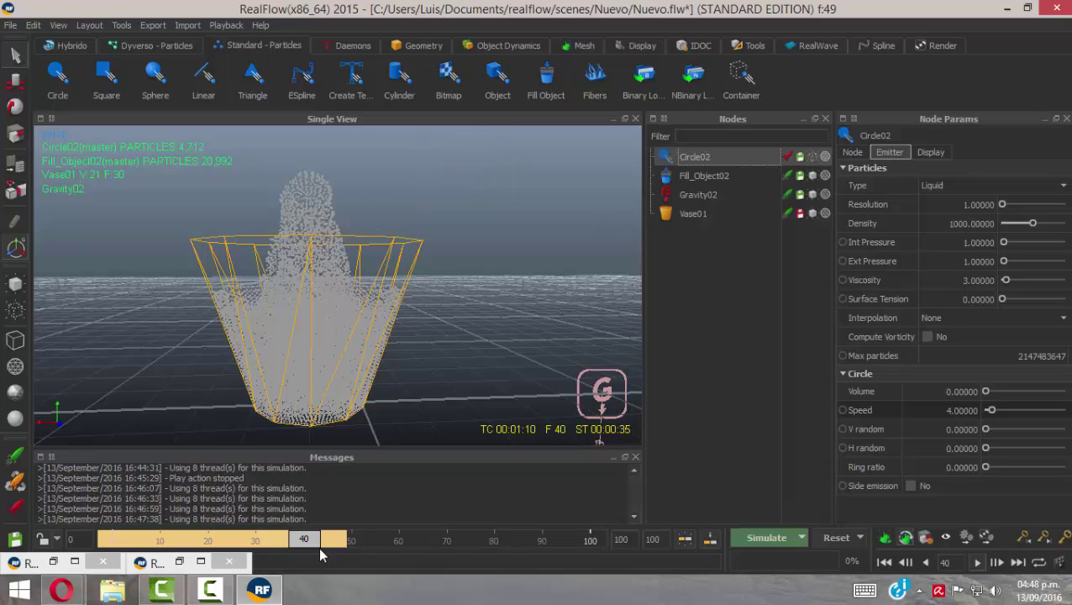
{"action": "mouse_move", "coordinate": [308, 539]}
{"action": "left_mouse_down"}
{"action": "mouse_move", "coordinate": [236, 540]}
{"action": "mouse_move", "coordinate": [265, 540]}
{"action": "left_mouse_up"}
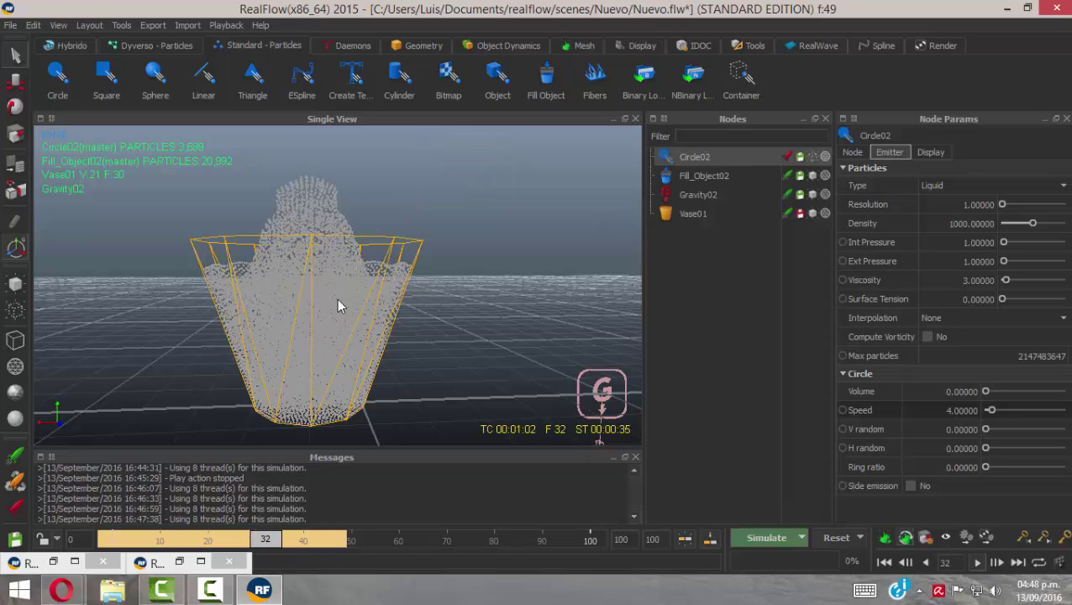
{"action": "left_click", "coordinate": [323, 202]}
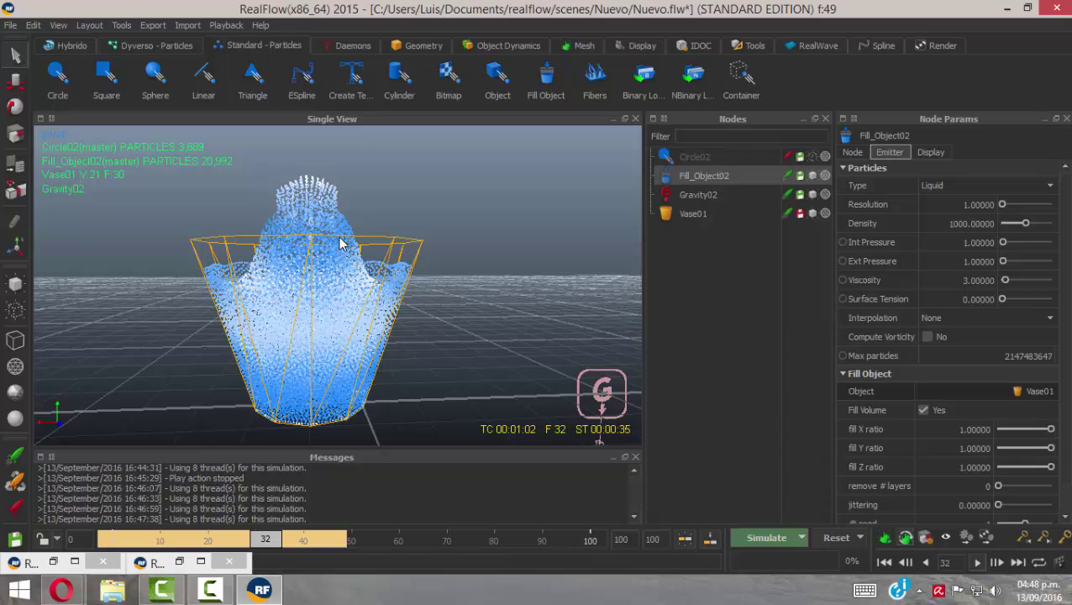
{"action": "left_click_drag", "start_coordinate": [264, 540], "coordinate": [261, 546]}
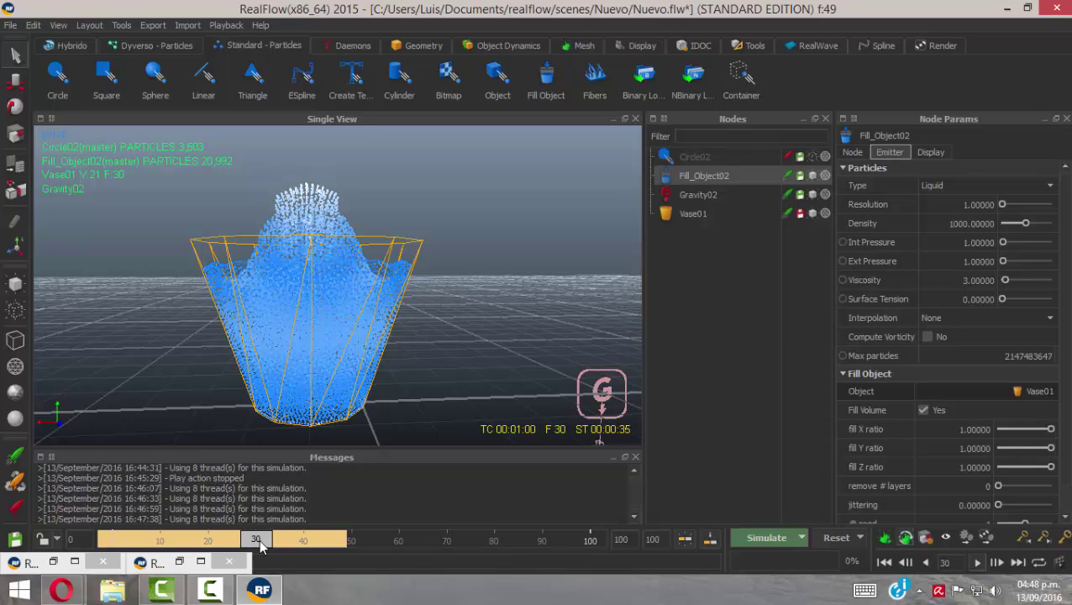
{"action": "left_click_drag", "start_coordinate": [358, 357], "coordinate": [347, 334], "text": "alt"}
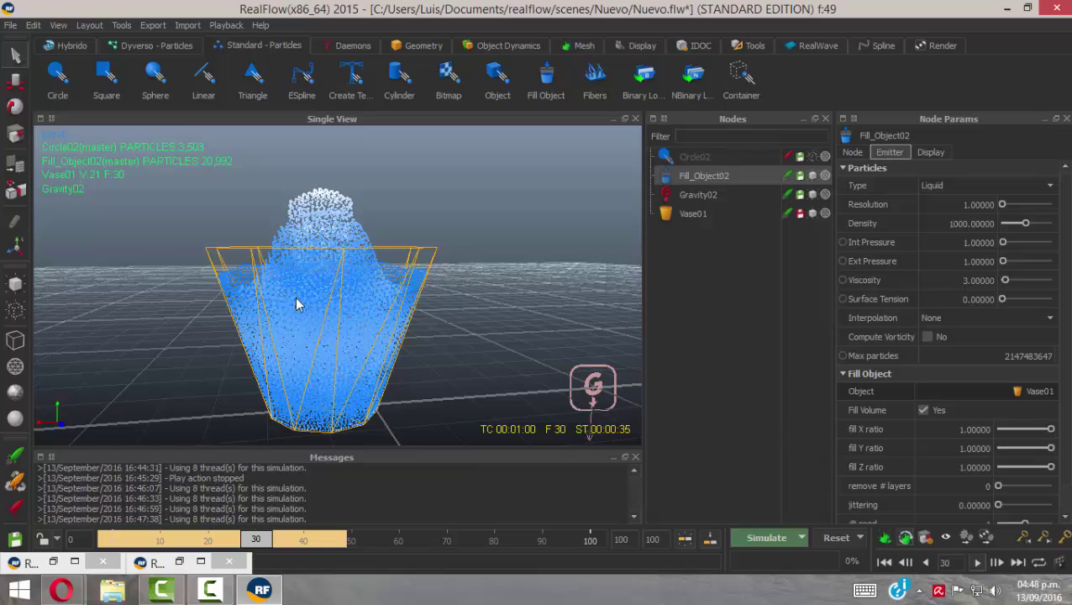
Make the particle state at frame 40 the initial state of Fill_Object02
{"action": "left_click", "coordinate": [697, 174]}
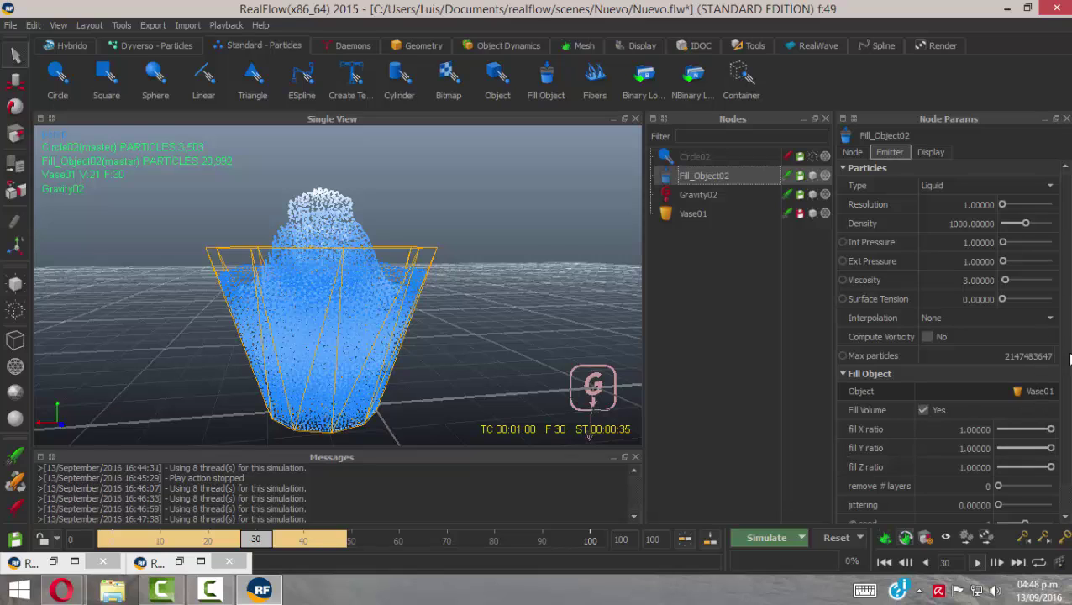
{"action": "scroll", "coordinate": [1067, 436], "scroll_direction": "down", "scroll_amount": 1}
{"action": "scroll", "coordinate": [1068, 465], "scroll_direction": "up", "scroll_amount": 1}
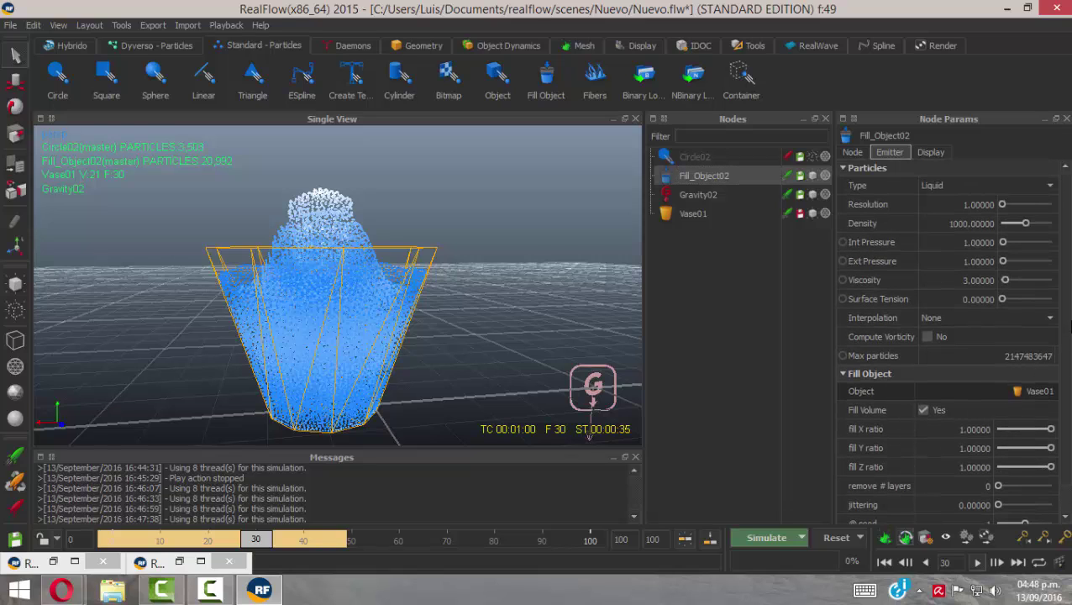
{"action": "left_click", "coordinate": [853, 154]}
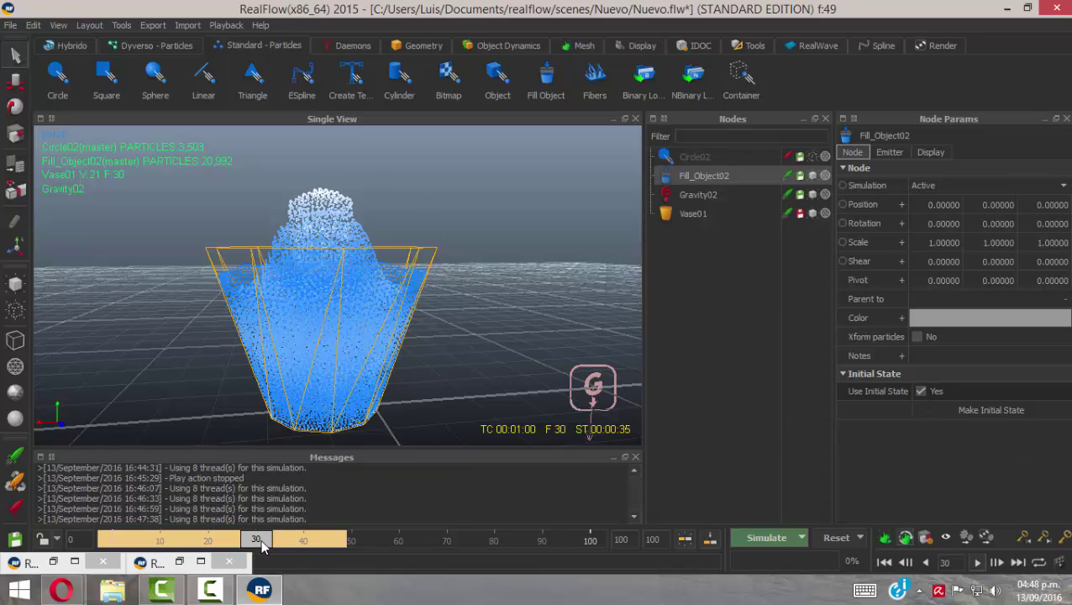
{"action": "left_click_drag", "start_coordinate": [255, 540], "coordinate": [305, 542]}
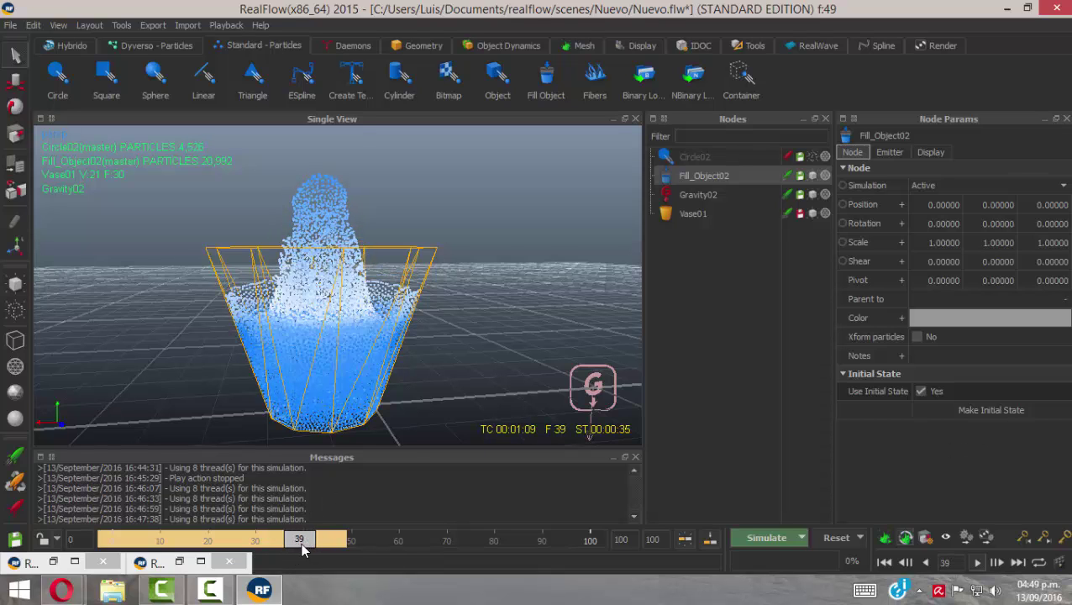
{"action": "mouse_move", "coordinate": [301, 542]}
{"action": "left_mouse_down"}
{"action": "mouse_move", "coordinate": [256, 543]}
{"action": "mouse_move", "coordinate": [314, 543]}
{"action": "mouse_move", "coordinate": [304, 543]}
{"action": "left_mouse_up"}
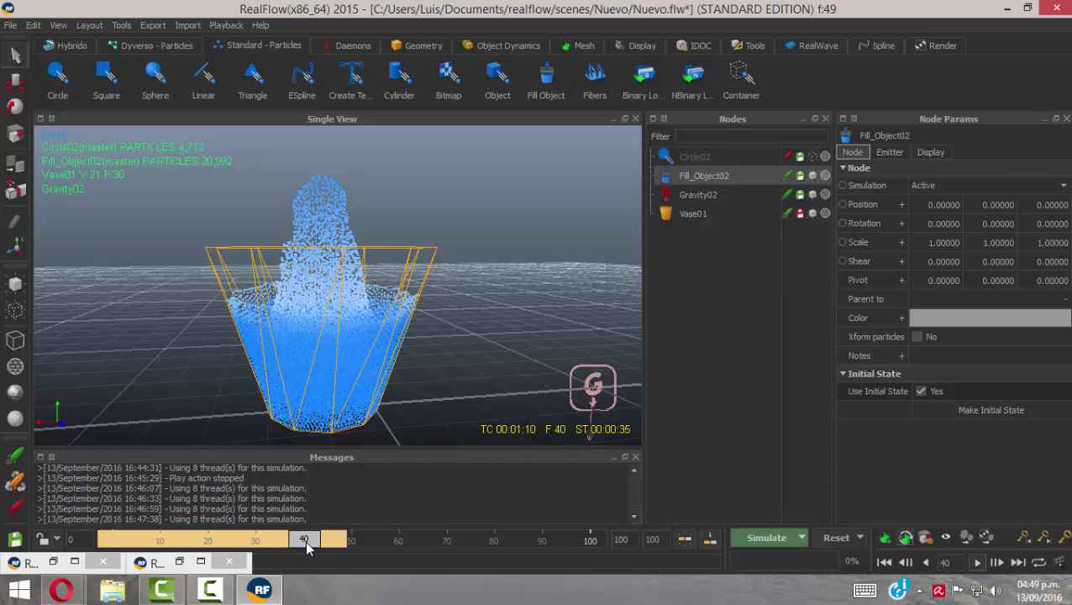
{"action": "left_click", "coordinate": [991, 412]}
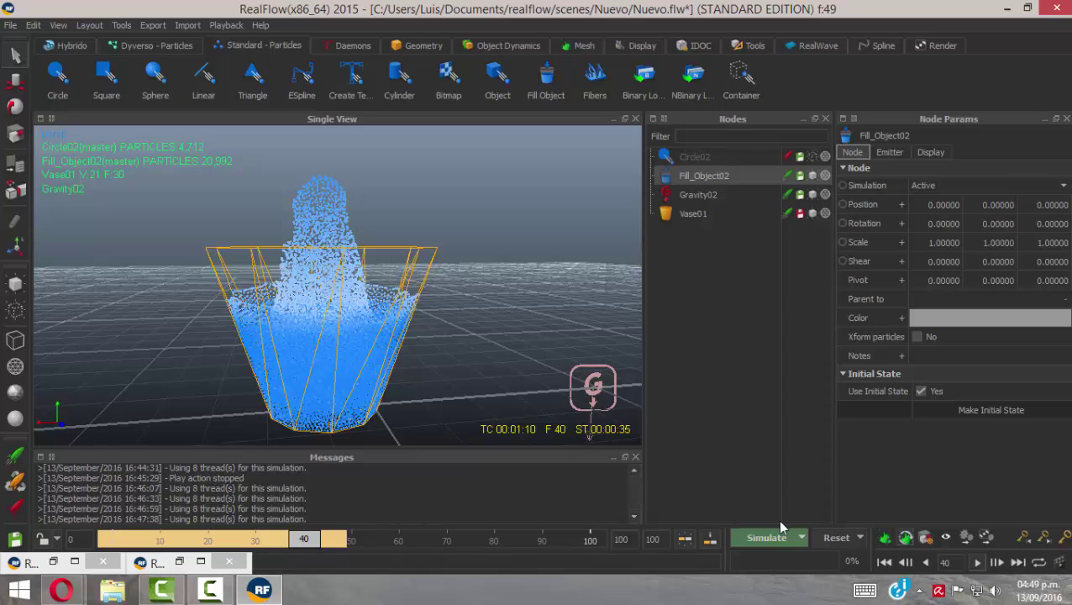
Reset all the simulation data and inspect the vase at frame 0 from several angles
{"action": "left_click", "coordinate": [836, 539]}
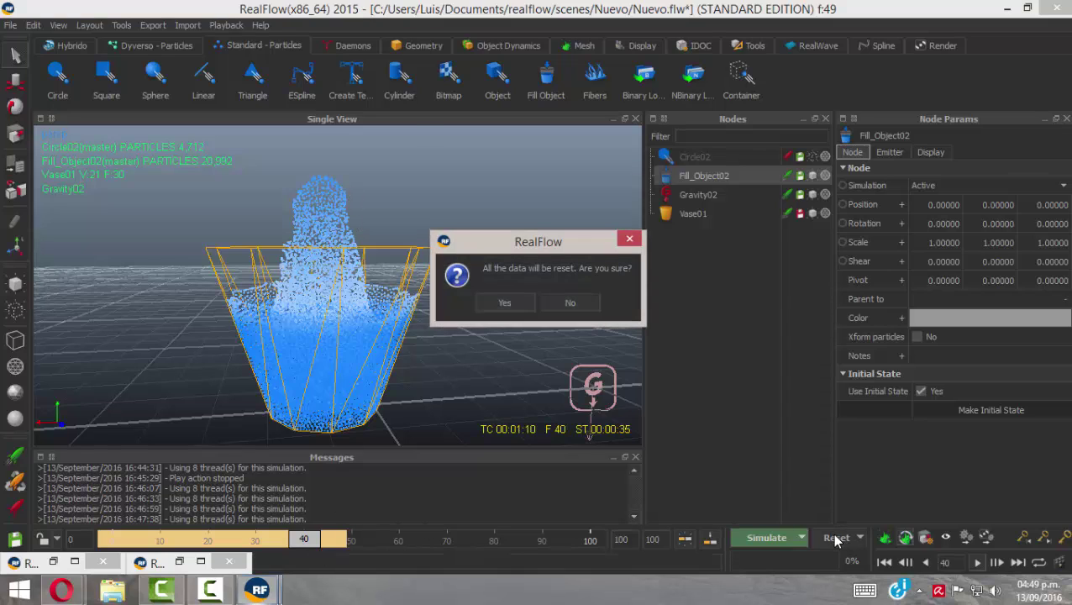
{"action": "left_click", "coordinate": [504, 304]}
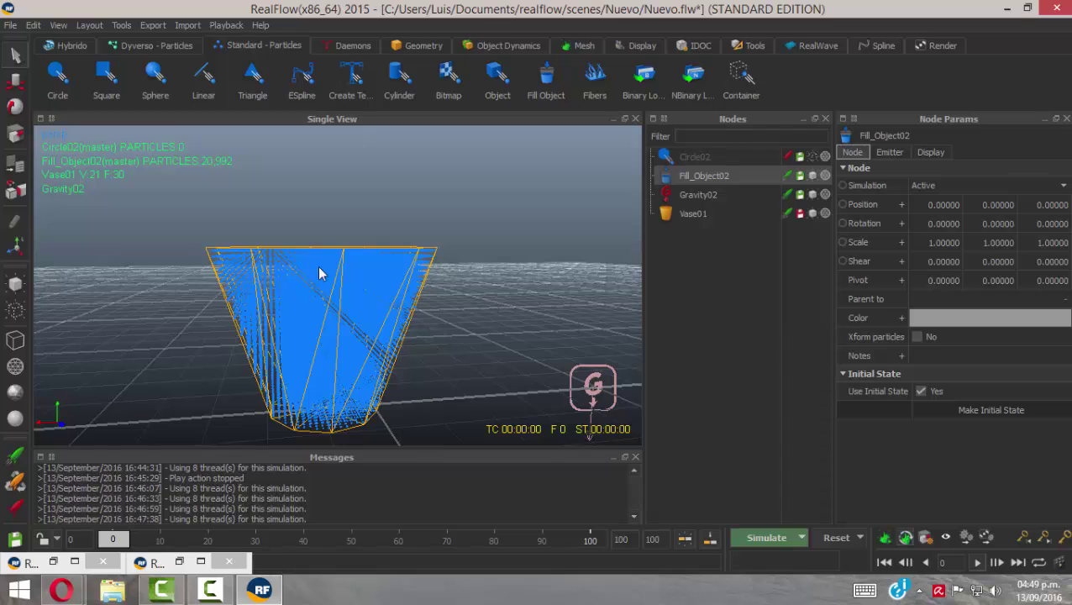
{"action": "left_click_drag", "start_coordinate": [454, 347], "coordinate": [215, 277], "text": "alt"}
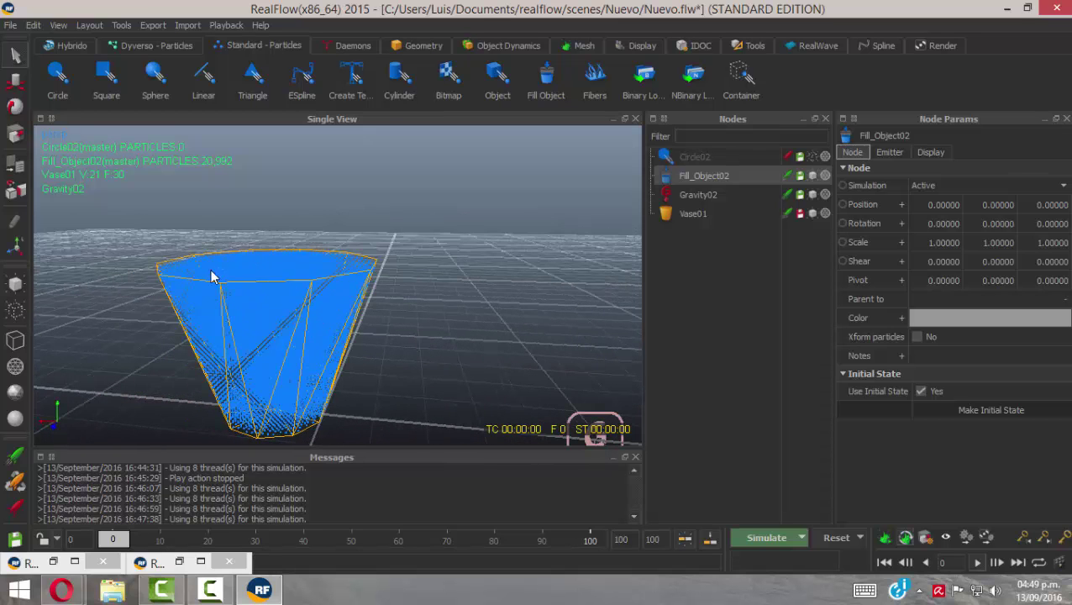
{"action": "left_click_drag", "start_coordinate": [311, 359], "coordinate": [297, 314], "text": "alt"}
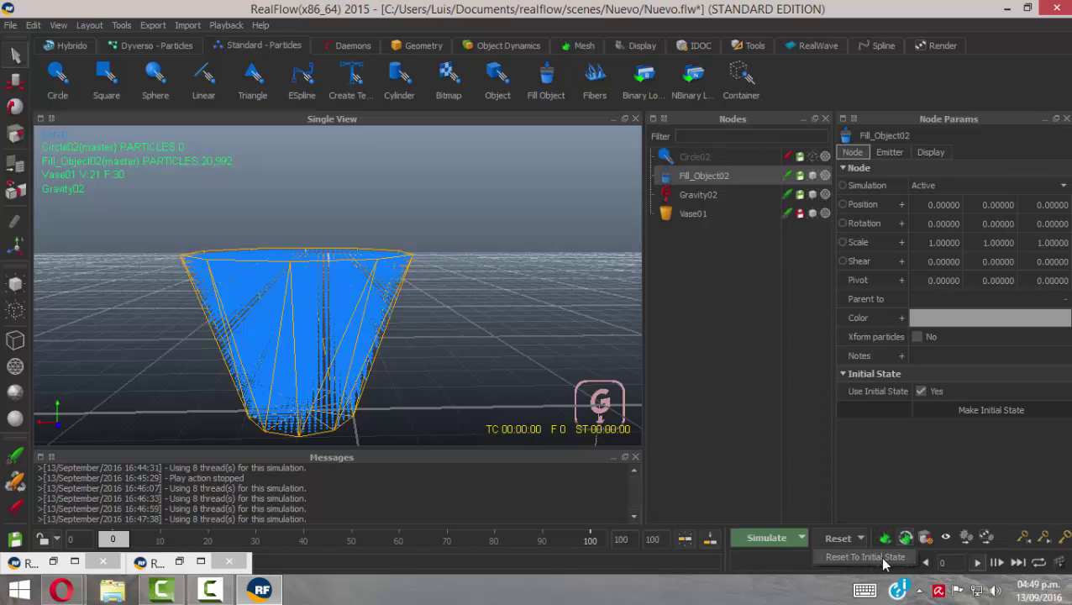
Enable Reset To Initial State and reset the simulation so frame 0 starts from the stored liquid
{"action": "left_click", "coordinate": [882, 558]}
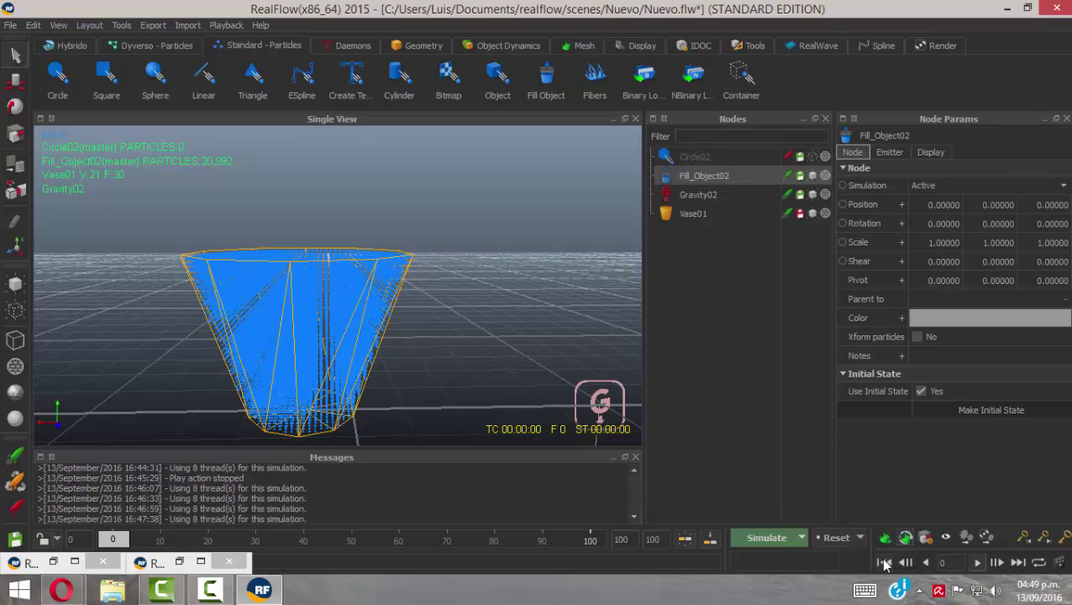
{"action": "left_click", "coordinate": [831, 539]}
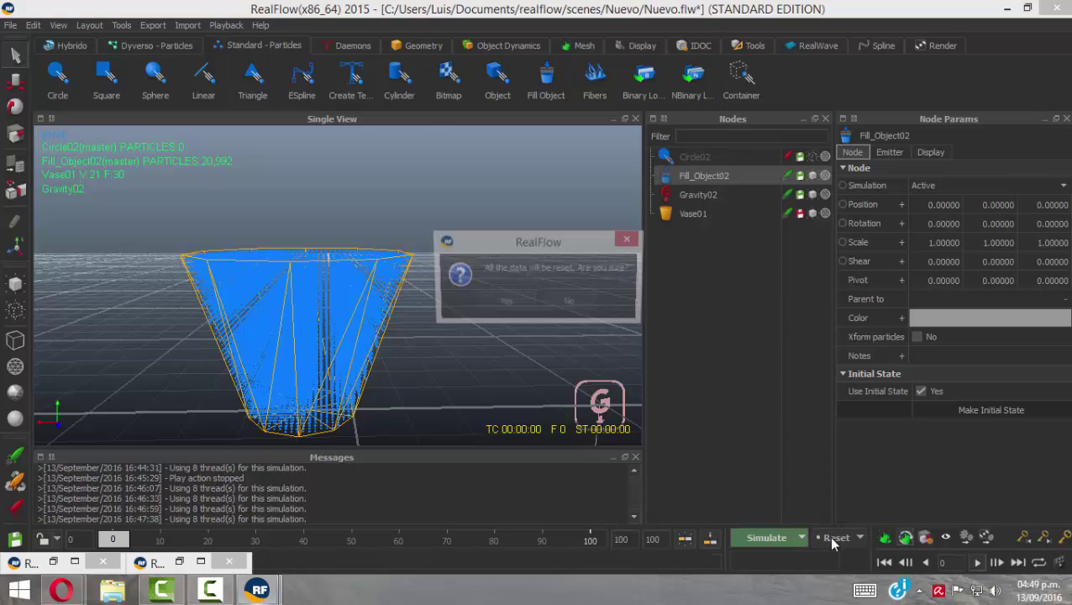
{"action": "left_click", "coordinate": [504, 302]}
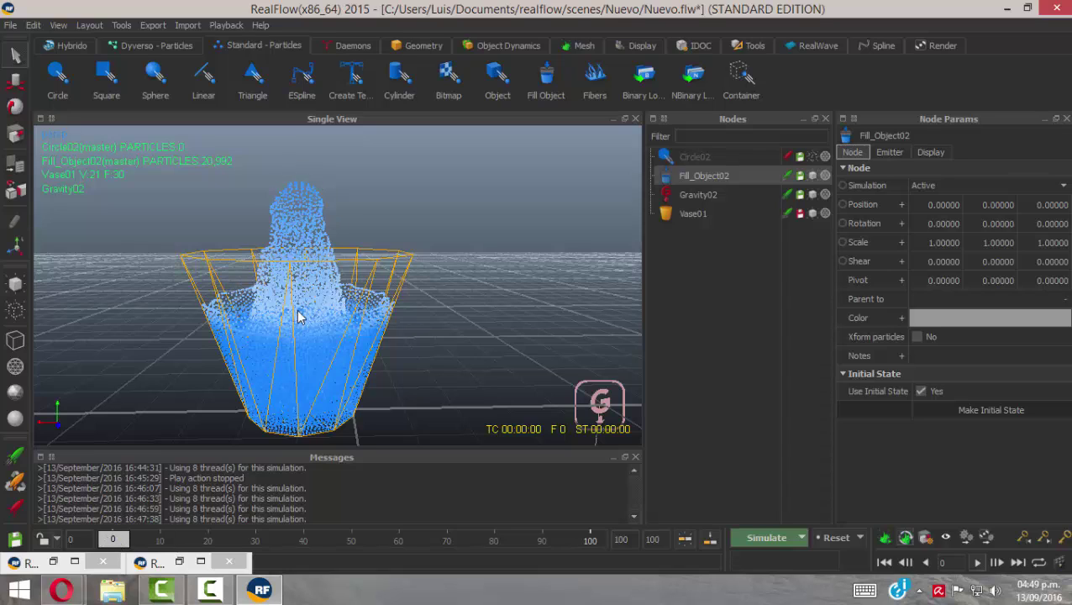
{"action": "left_click_drag", "start_coordinate": [298, 317], "coordinate": [346, 294], "text": "alt"}
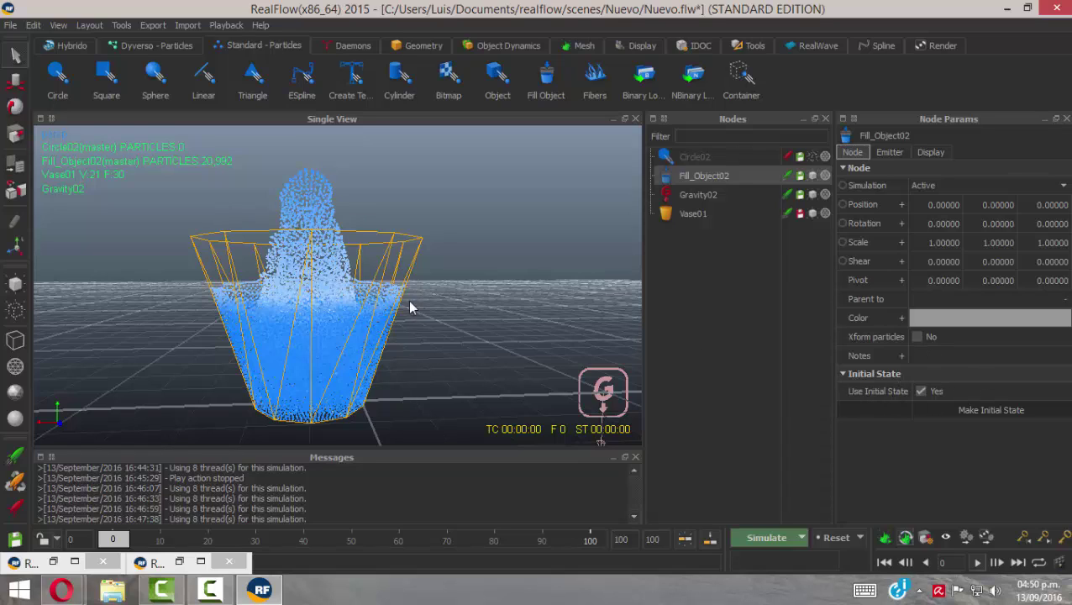
Run the simulation from the stored initial state, stop it at frame 60 and inspect the liquid in the vase from several angles
{"action": "key", "text": "ctrl+a"}
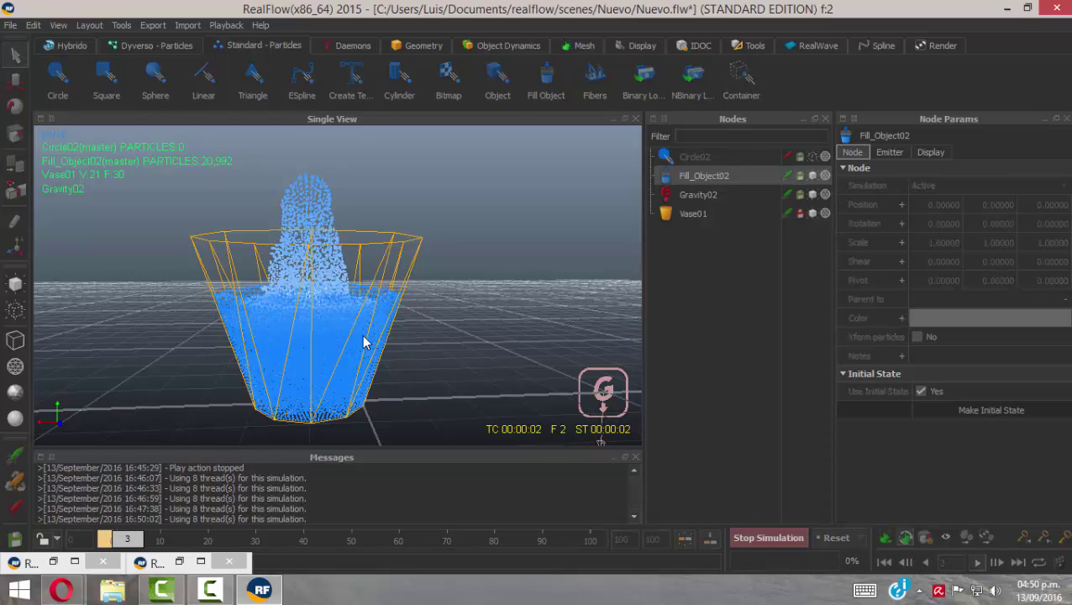
{"action": "left_click_drag", "start_coordinate": [364, 342], "coordinate": [303, 240], "text": "alt"}
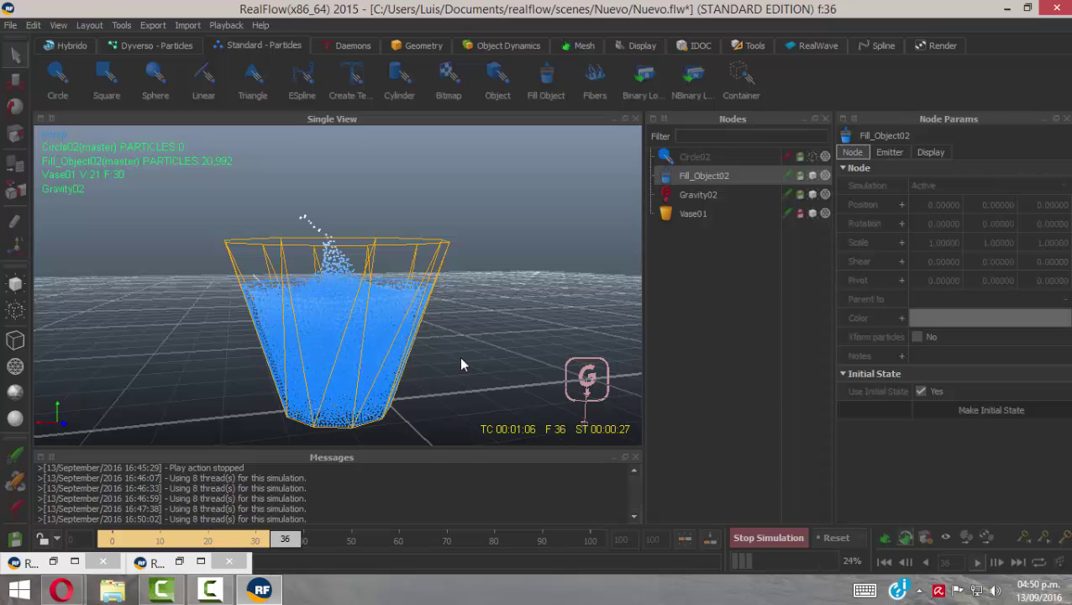
{"action": "mouse_move", "coordinate": [304, 338]}
{"action": "left_mouse_down", "text": "alt"}
{"action": "mouse_move", "coordinate": [354, 351]}
{"action": "mouse_move", "coordinate": [240, 353]}
{"action": "mouse_move", "coordinate": [307, 341]}
{"action": "left_mouse_up", "text": "alt"}
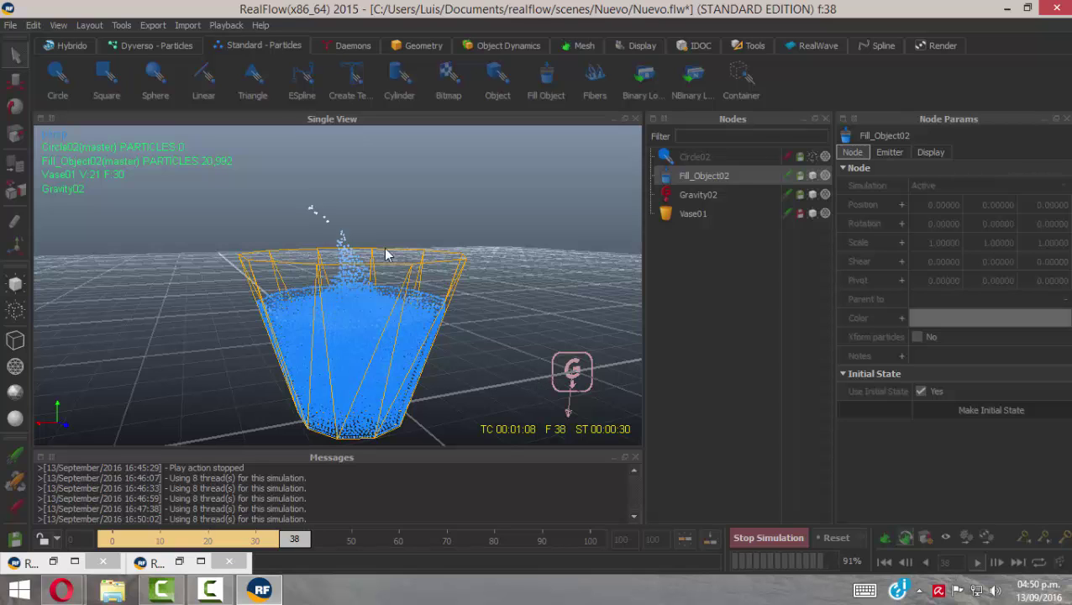
{"action": "mouse_move", "coordinate": [386, 370]}
{"action": "left_mouse_down", "text": "alt"}
{"action": "mouse_move", "coordinate": [304, 376]}
{"action": "mouse_move", "coordinate": [381, 378]}
{"action": "left_mouse_up", "text": "alt"}
{"action": "left_click_drag", "start_coordinate": [373, 226], "coordinate": [382, 337], "text": "alt"}
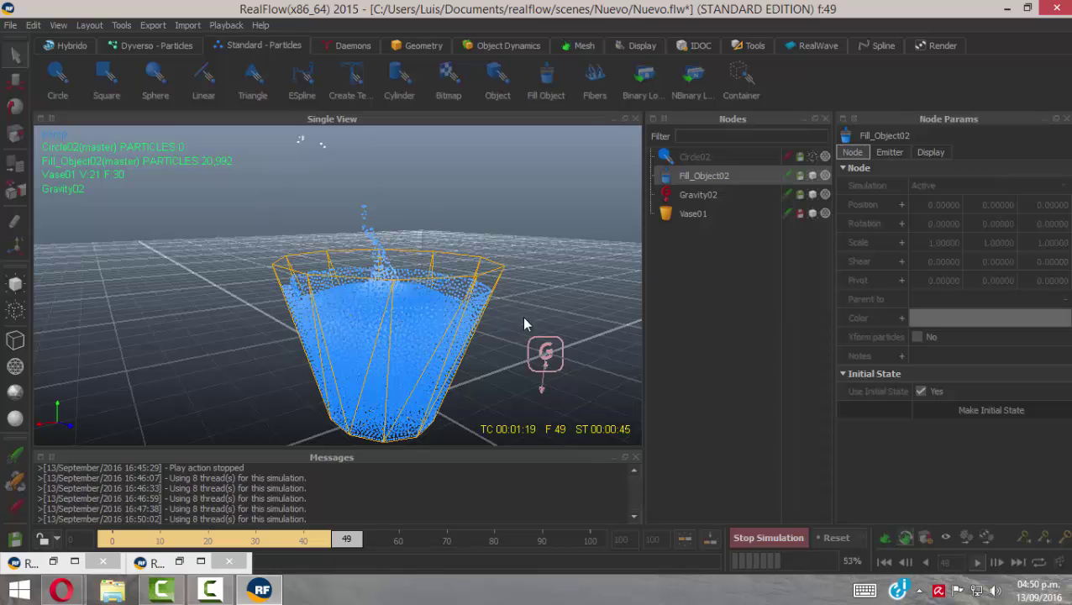
{"action": "left_click_drag", "start_coordinate": [522, 318], "coordinate": [445, 335], "text": "alt"}
{"action": "scroll", "coordinate": [445, 335], "scroll_direction": "down", "scroll_amount": 3}
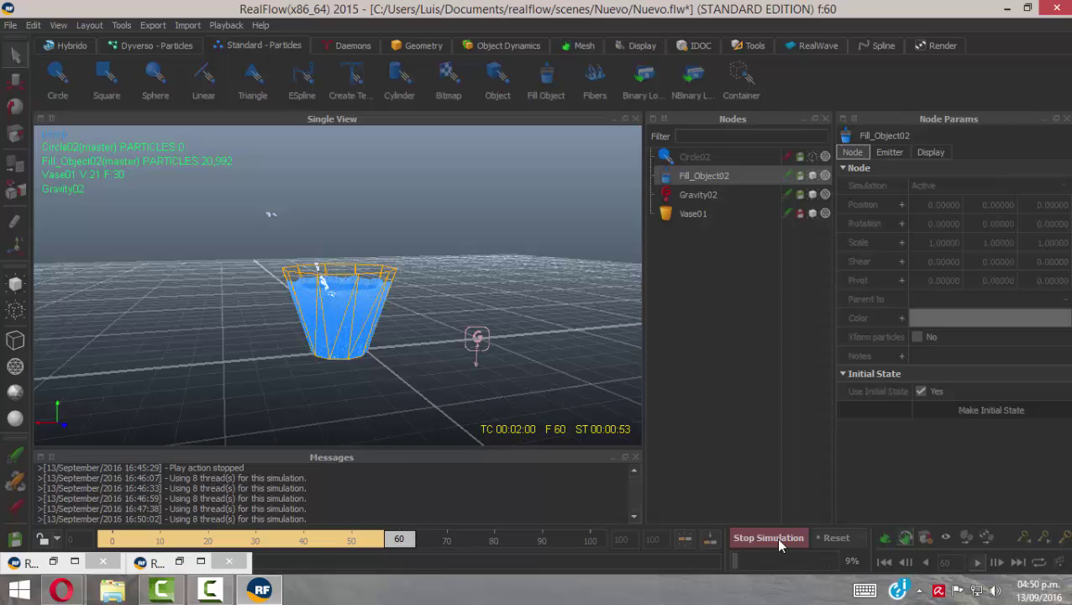
{"action": "scroll", "coordinate": [348, 327], "scroll_direction": "up", "scroll_amount": 4}
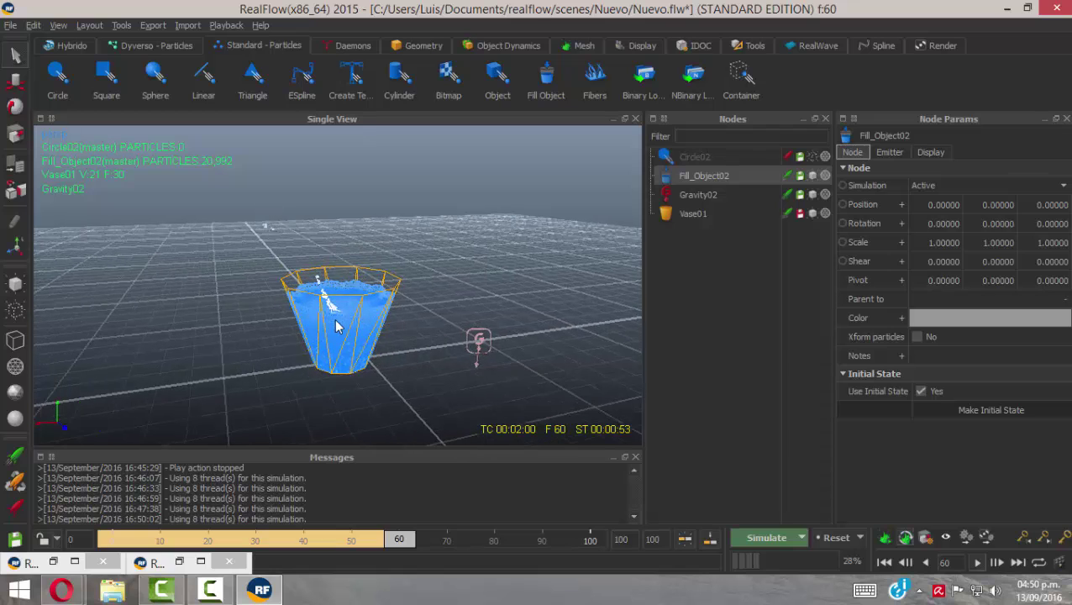
{"action": "scroll", "coordinate": [346, 320], "scroll_direction": "up", "scroll_amount": 1}
{"action": "left_click_drag", "start_coordinate": [346, 296], "coordinate": [359, 308], "text": "alt"}
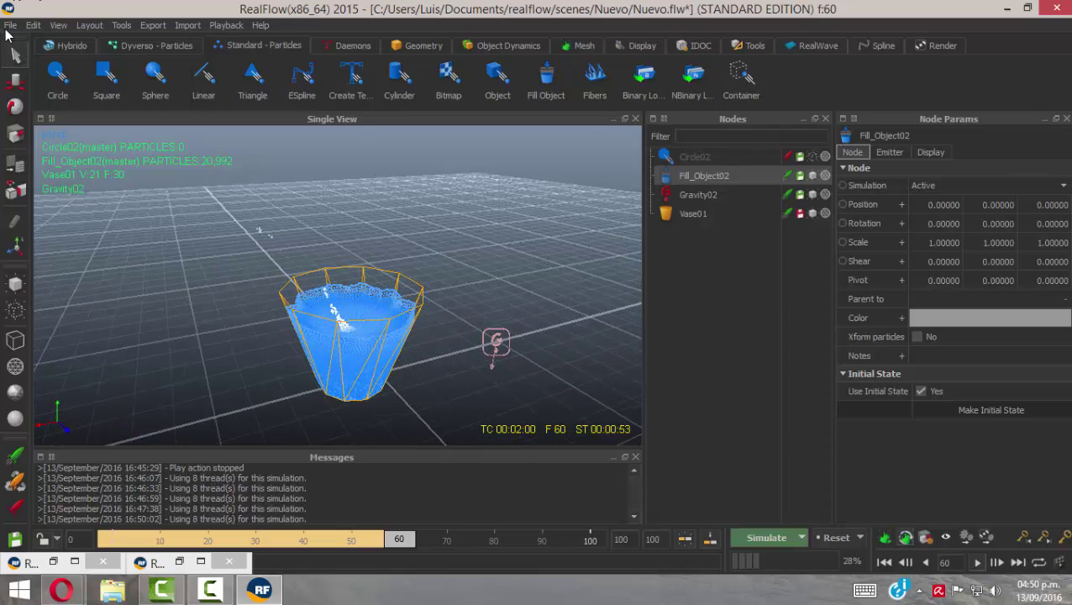
Open the scene folder Nuevo in File Explorer and look through the cached .bin files in its particles folder
{"action": "left_click", "coordinate": [7, 26]}
{"action": "left_click", "coordinate": [74, 142]}
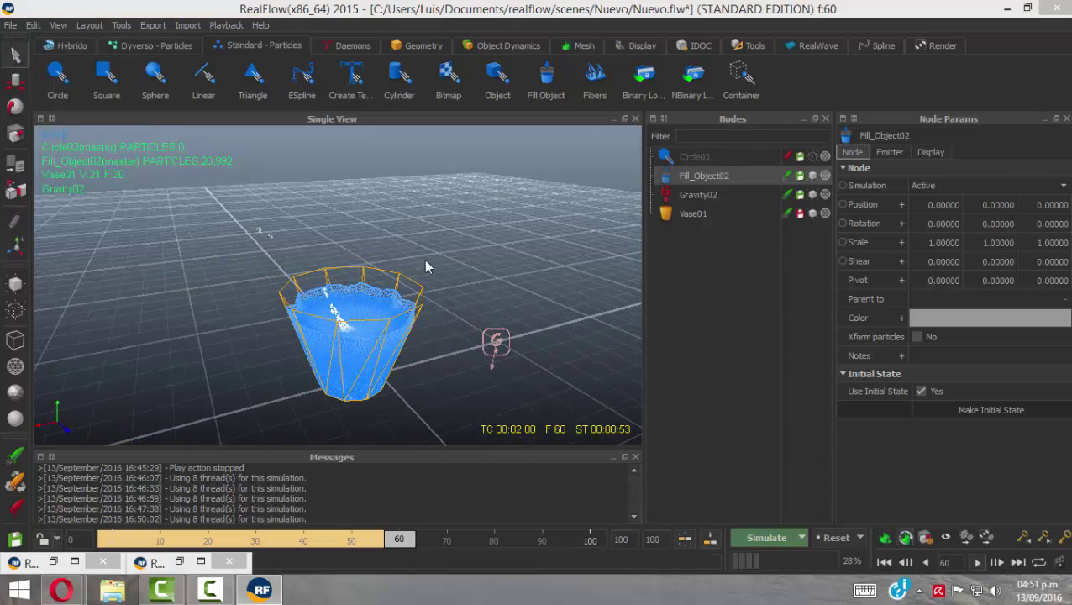
{"action": "left_click", "coordinate": [210, 192]}
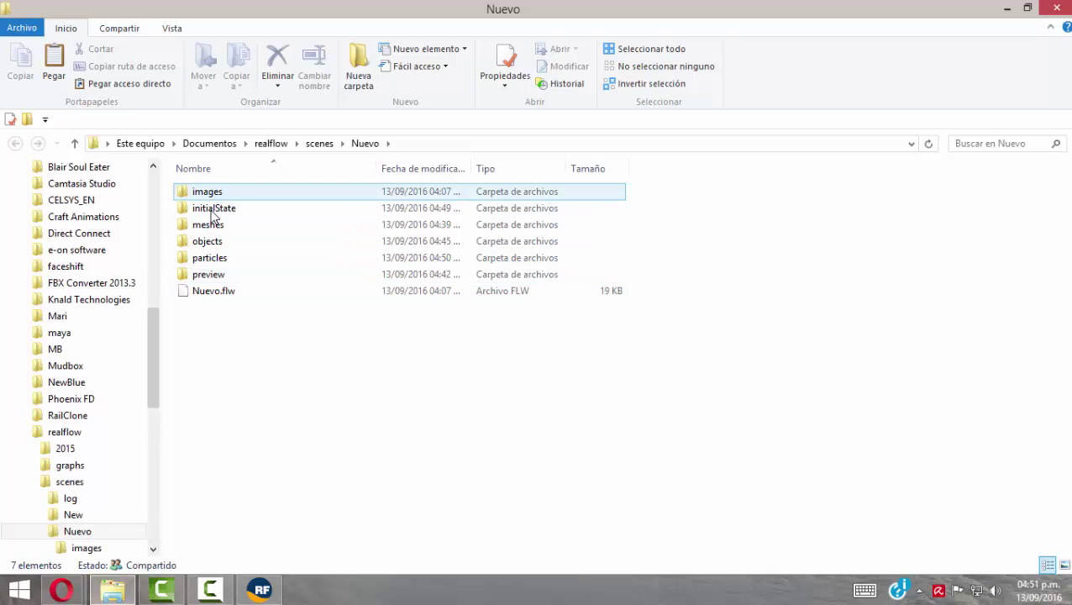
{"action": "left_click", "coordinate": [211, 227]}
{"action": "left_click", "coordinate": [210, 258]}
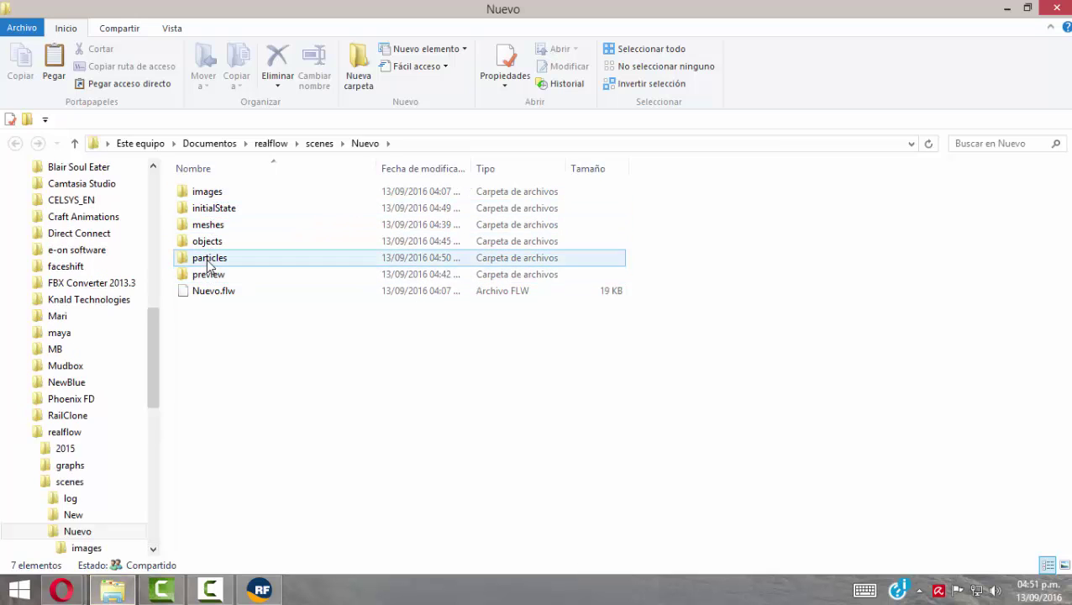
{"action": "double_click", "coordinate": [208, 258]}
{"action": "left_click", "coordinate": [15, 143]}
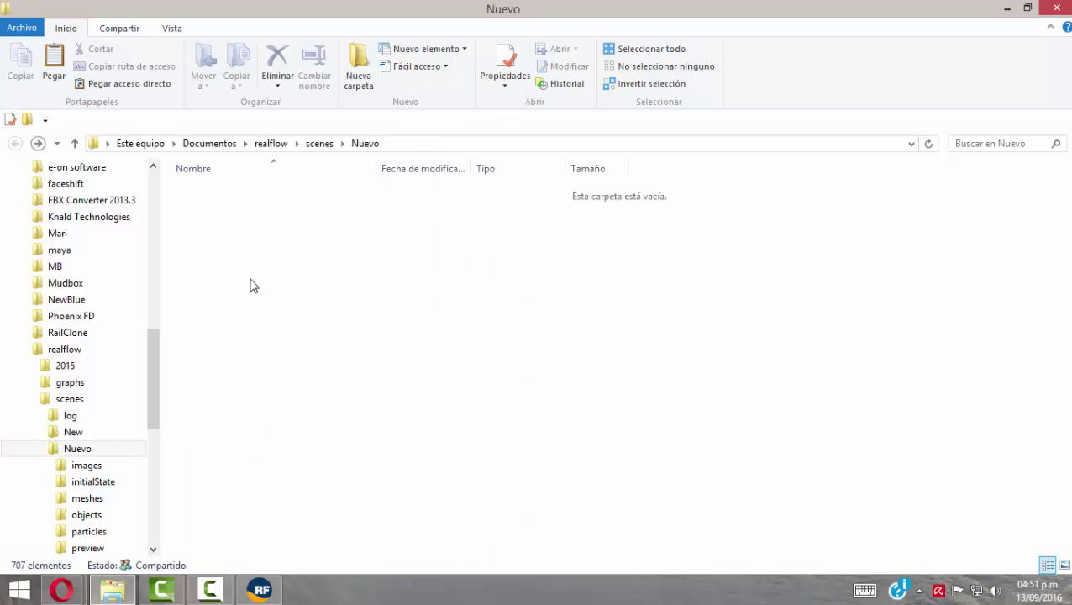
{"action": "double_click", "coordinate": [214, 270]}
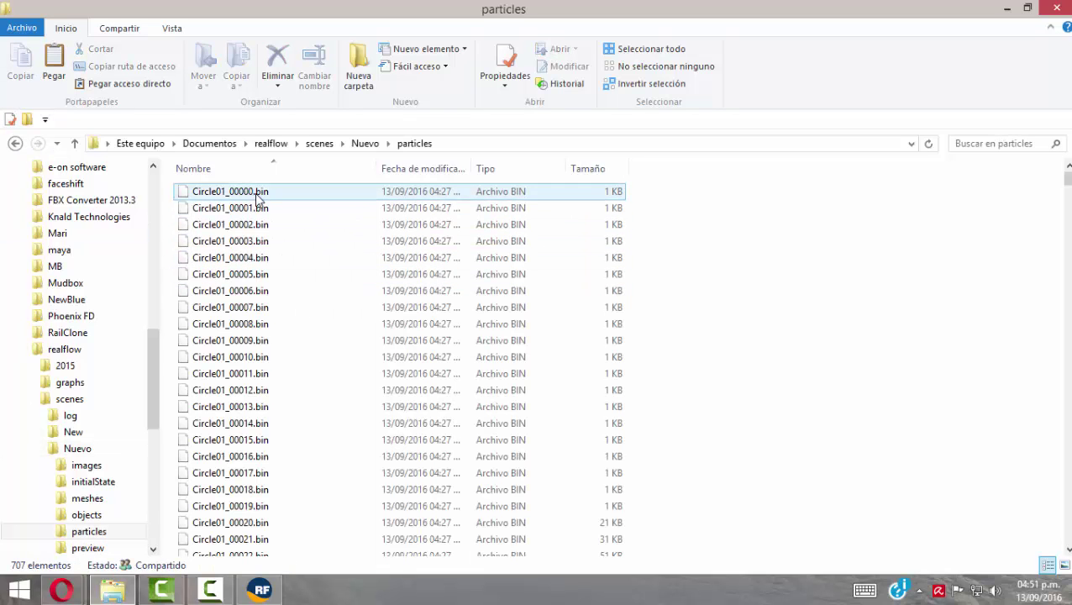
{"action": "left_click_drag", "start_coordinate": [1067, 185], "coordinate": [1065, 346]}
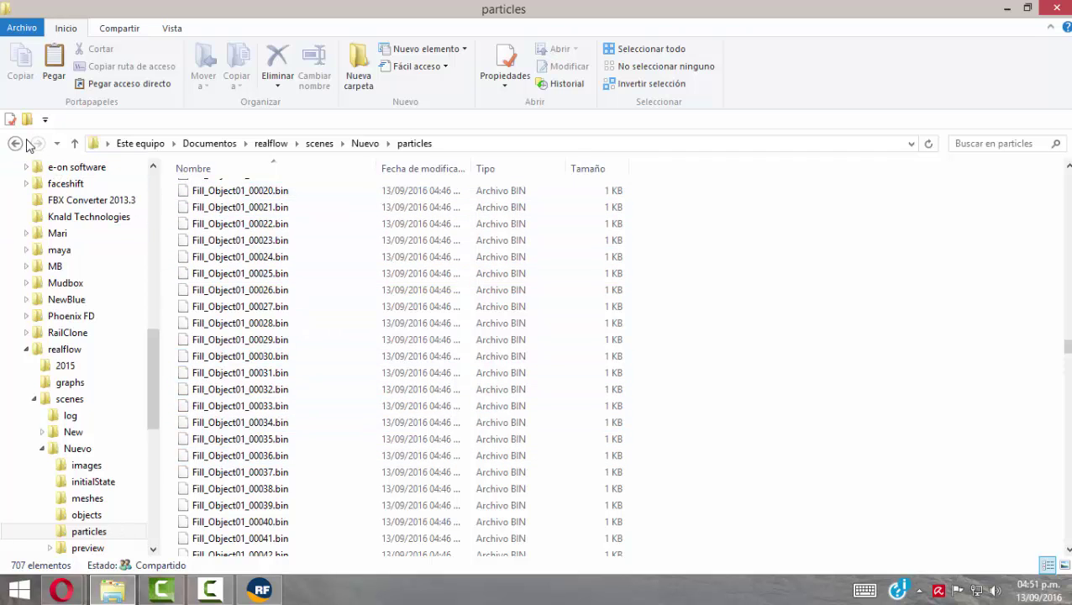
Switch back to RealFlow and restore the two minimized floating Relationship Editor windows
{"action": "left_click", "coordinate": [260, 588]}
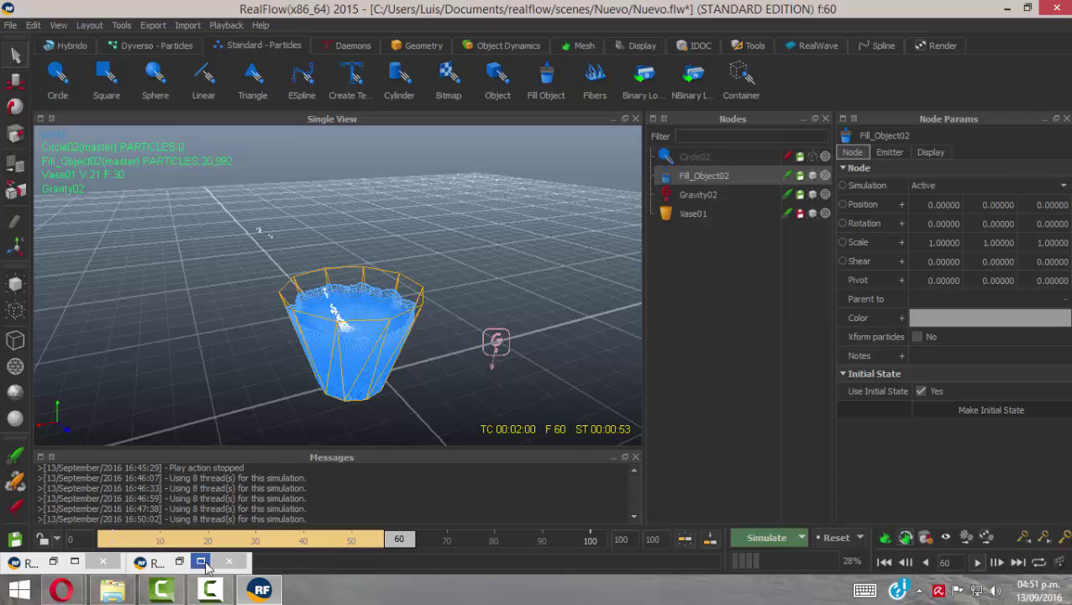
{"action": "left_click", "coordinate": [179, 561]}
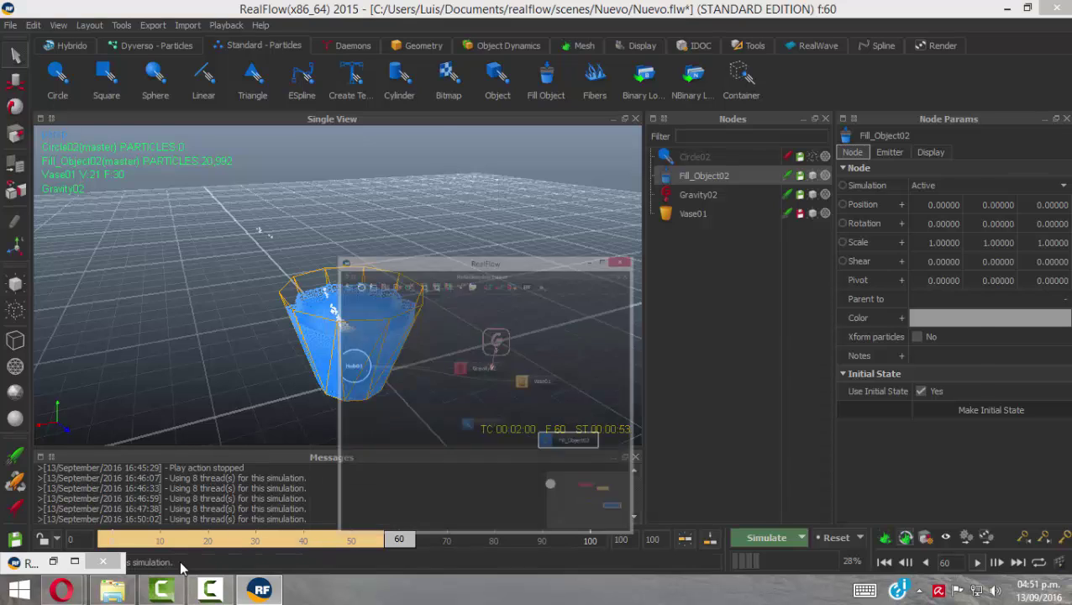
{"action": "left_click", "coordinate": [75, 561]}
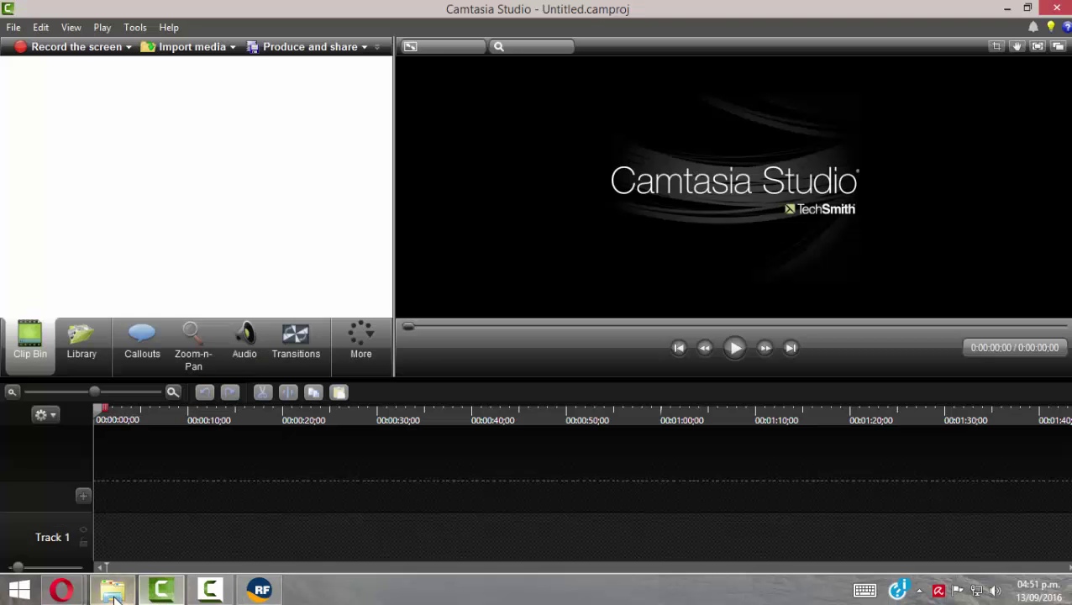
In File Explorer, display the particles folder as a list and open the scene's meshes folder to examine its files
{"action": "left_click", "coordinate": [112, 589]}
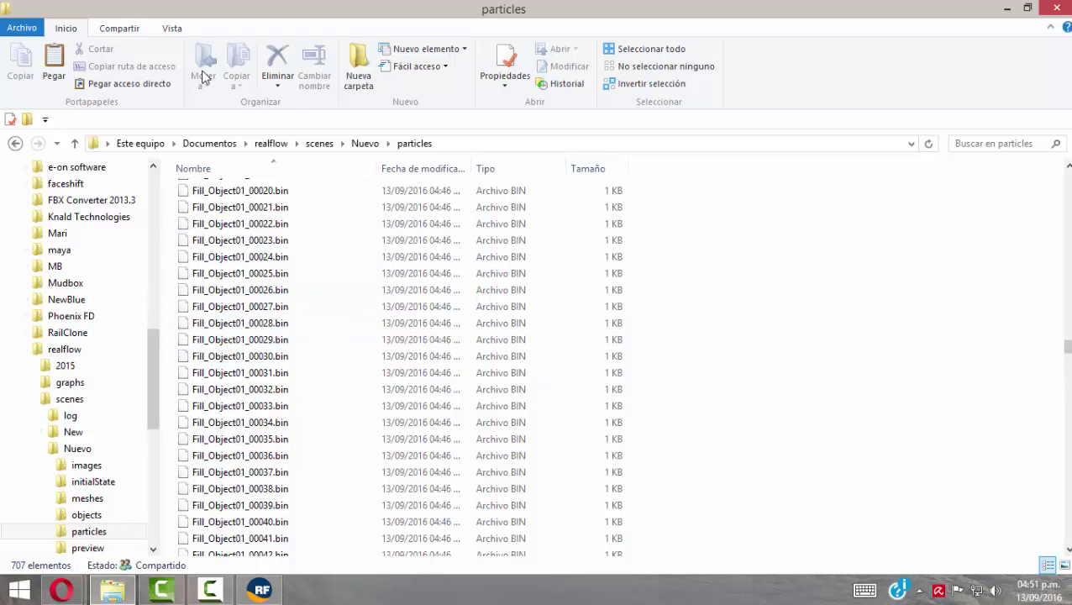
{"action": "left_click", "coordinate": [174, 28]}
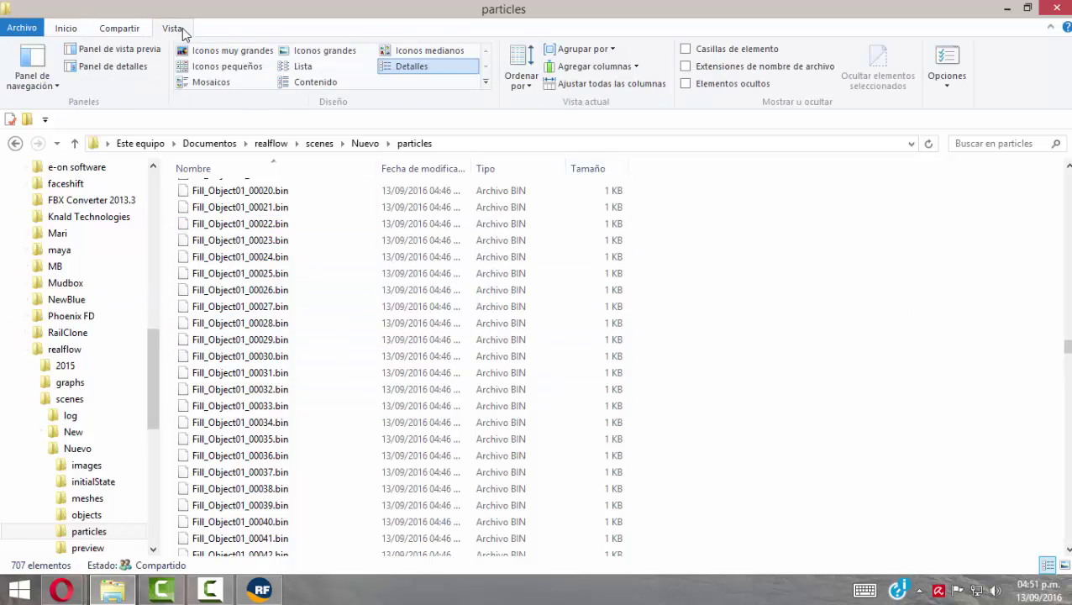
{"action": "left_click", "coordinate": [304, 66]}
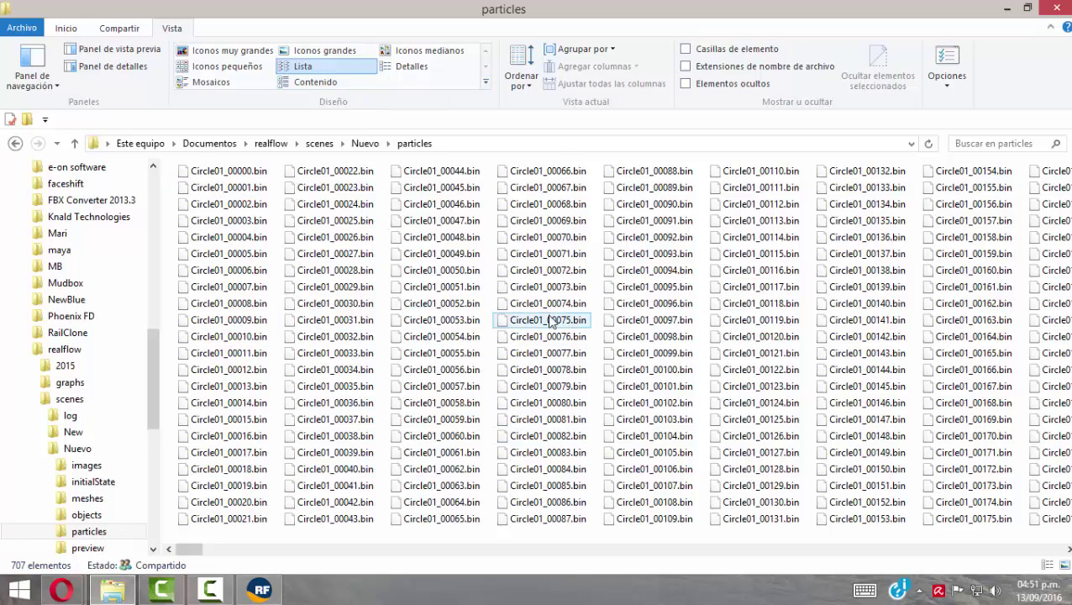
{"action": "left_click", "coordinate": [15, 143]}
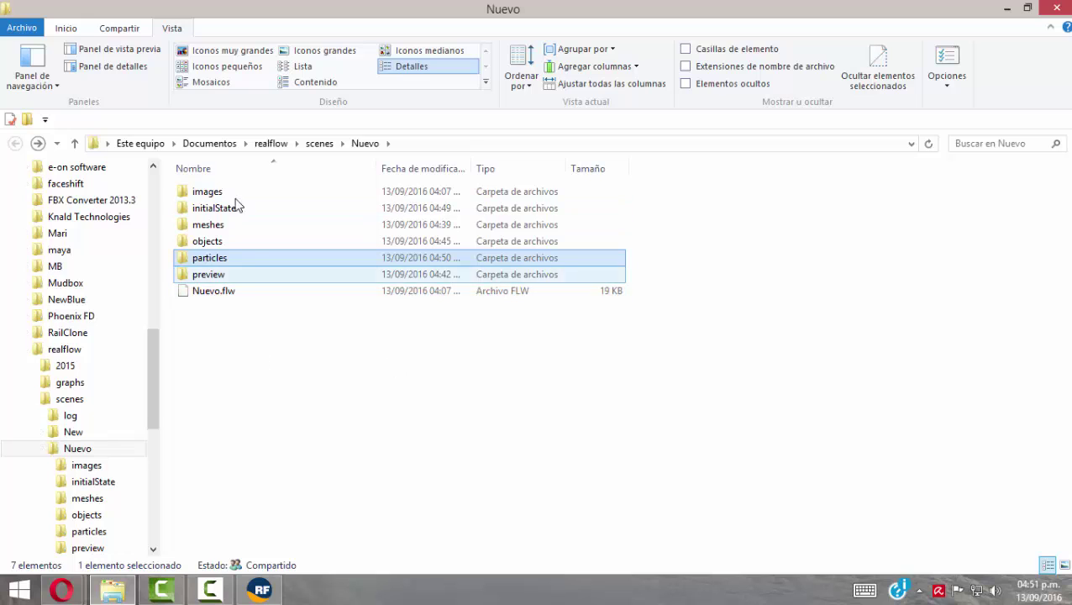
{"action": "double_click", "coordinate": [205, 225]}
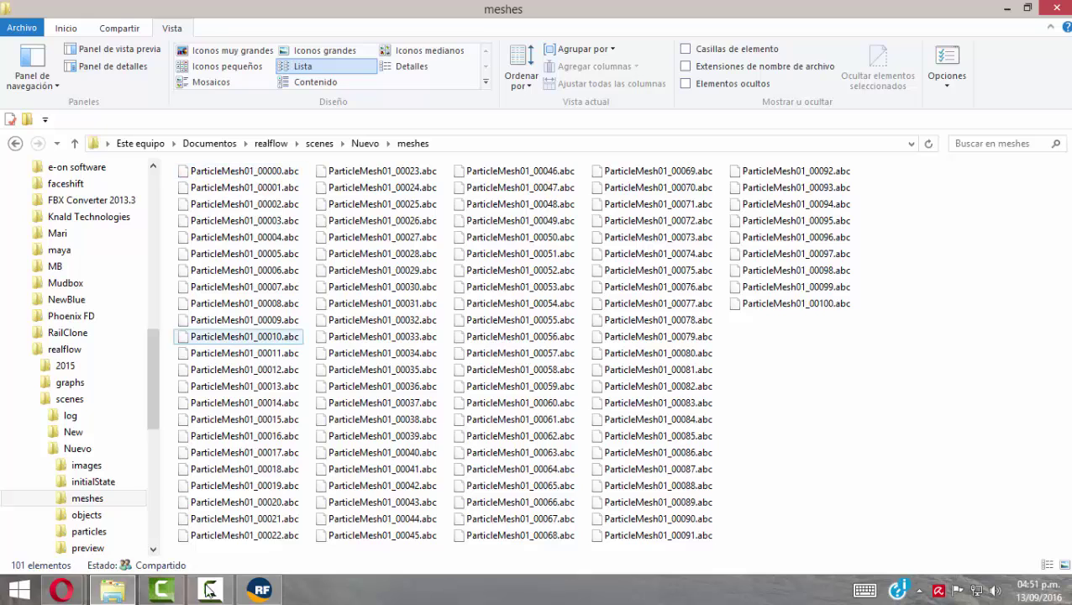
Switch to RealFlow and review the export settings in Export Central, closing it without changes
{"action": "left_click", "coordinate": [259, 588]}
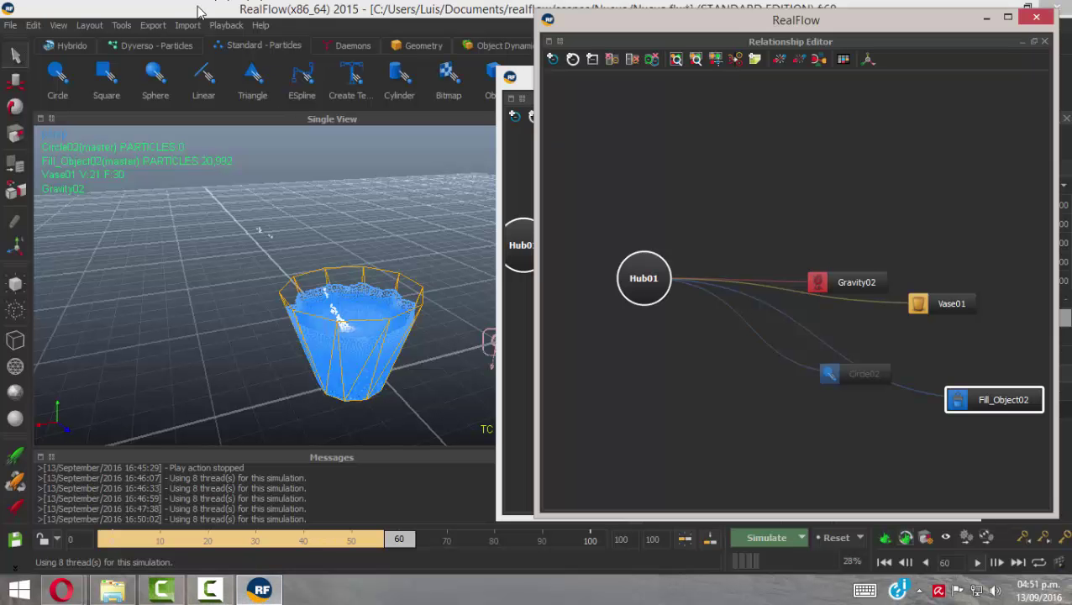
{"action": "left_click", "coordinate": [152, 27]}
{"action": "left_click", "coordinate": [210, 113]}
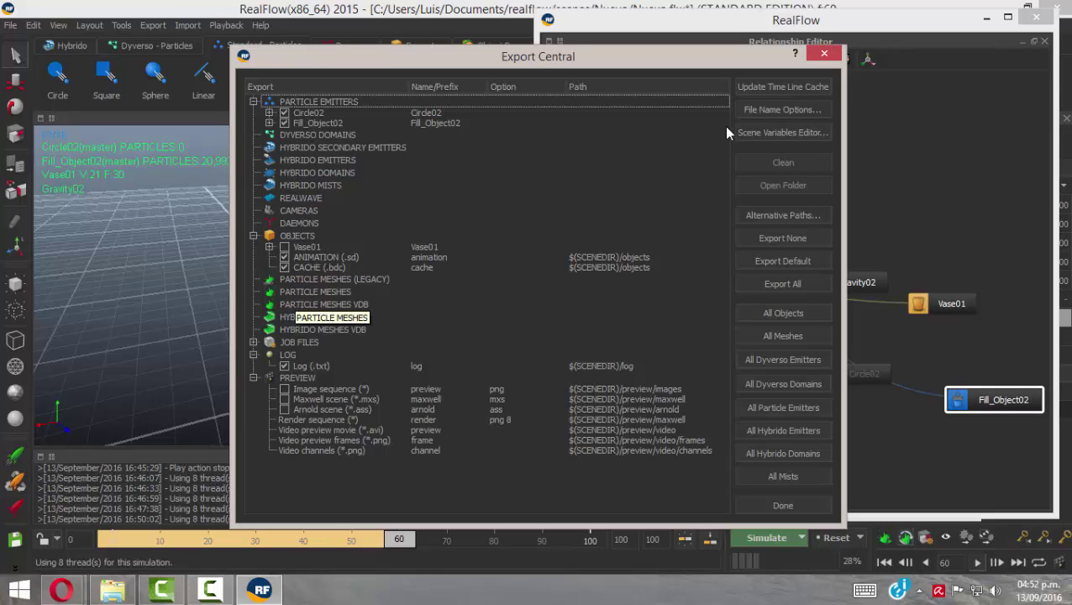
{"action": "left_click", "coordinate": [824, 54]}
Return to File Explorer and examine the files in the scene's initialState and objects folders
{"action": "left_click", "coordinate": [112, 590]}
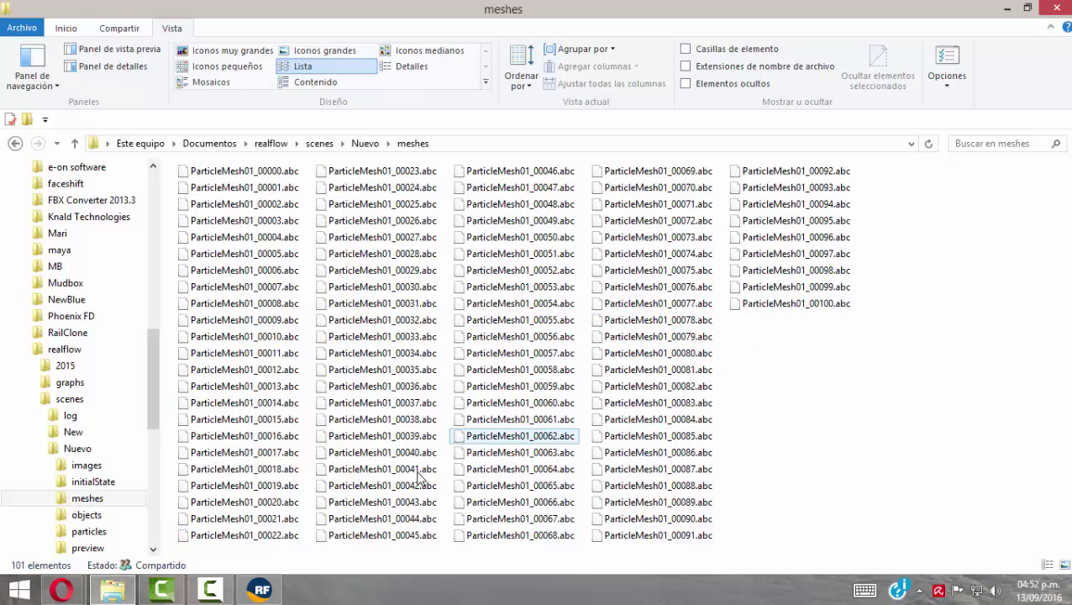
{"action": "left_click", "coordinate": [15, 144]}
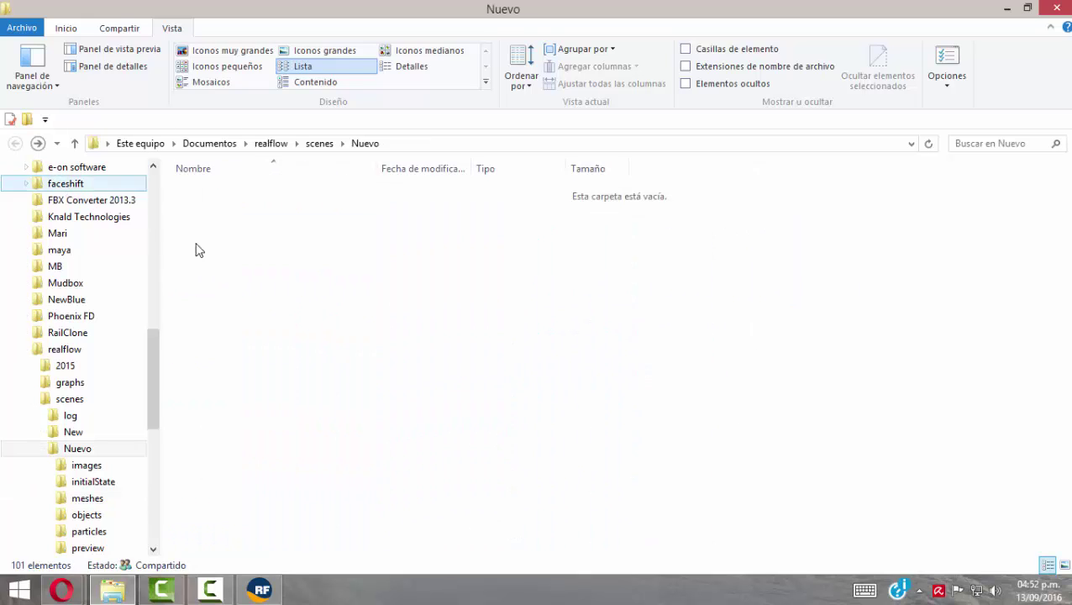
{"action": "double_click", "coordinate": [211, 209]}
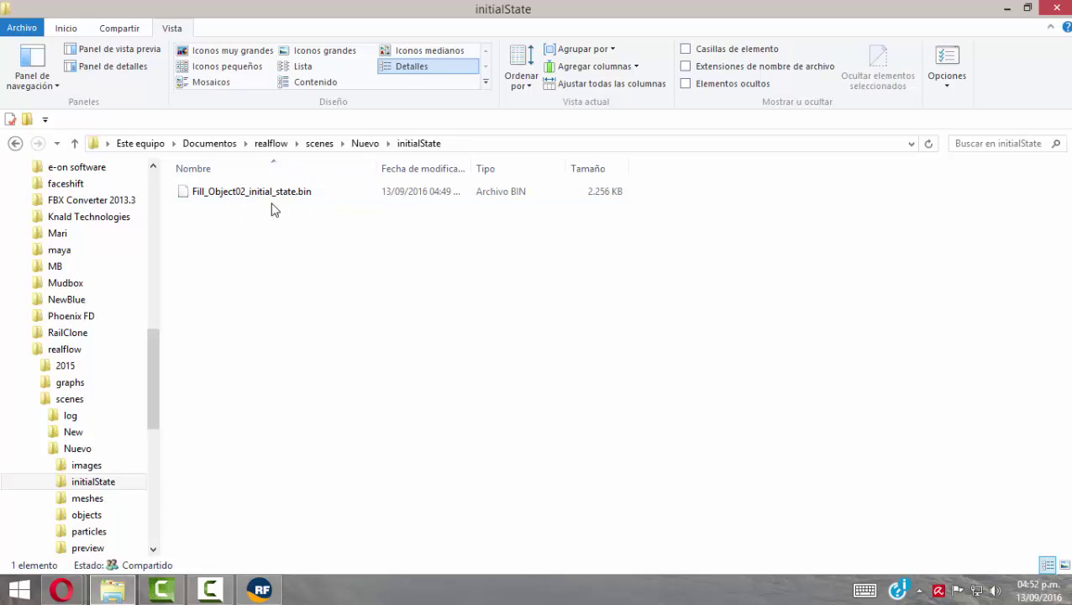
{"action": "left_click", "coordinate": [15, 143]}
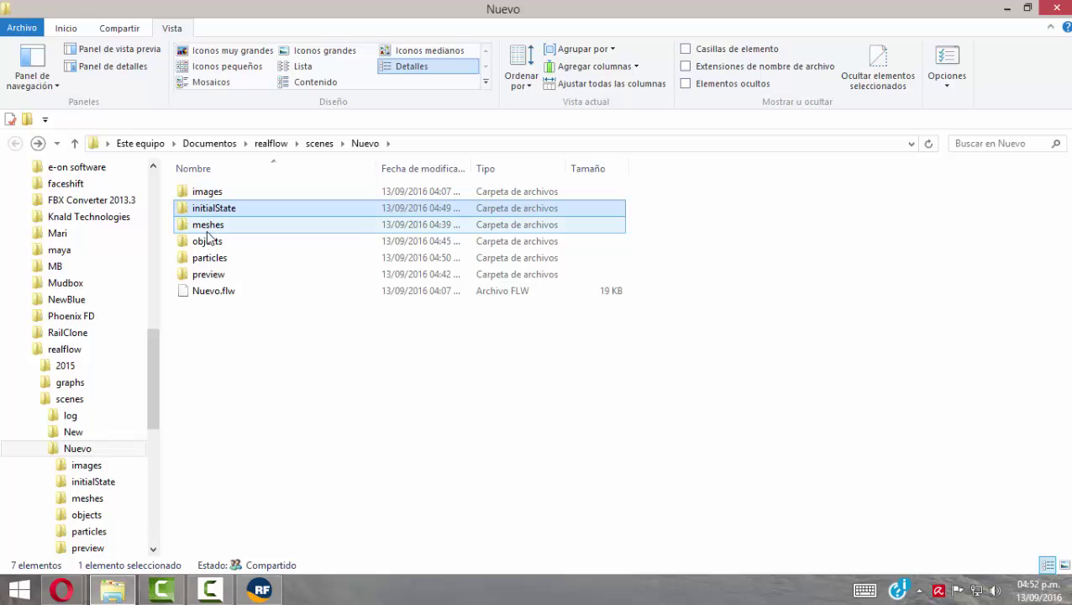
{"action": "double_click", "coordinate": [208, 241]}
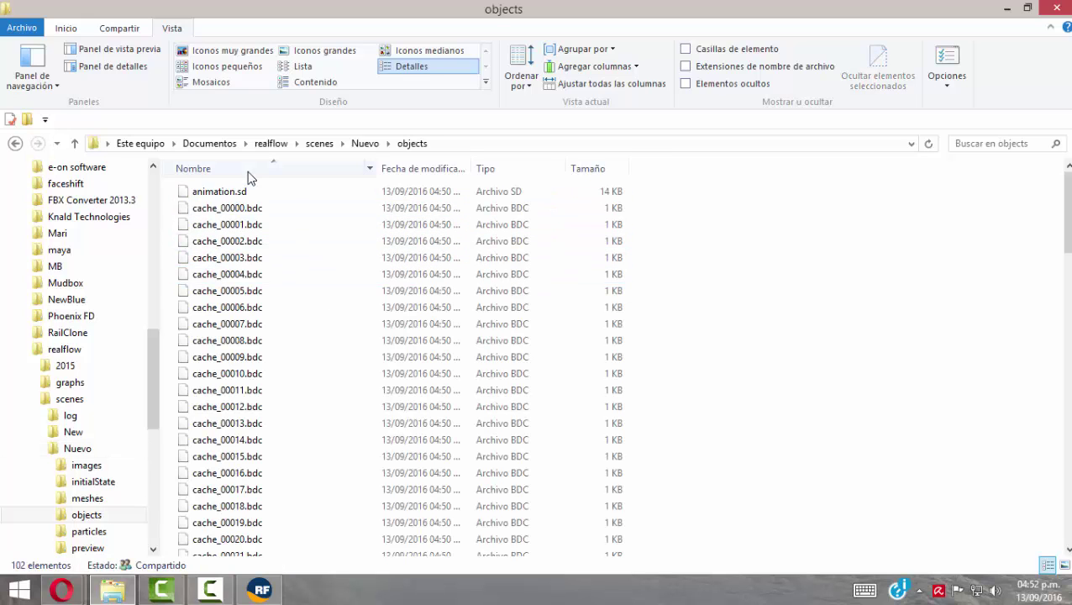
{"action": "left_click_drag", "start_coordinate": [1070, 191], "coordinate": [1068, 437]}
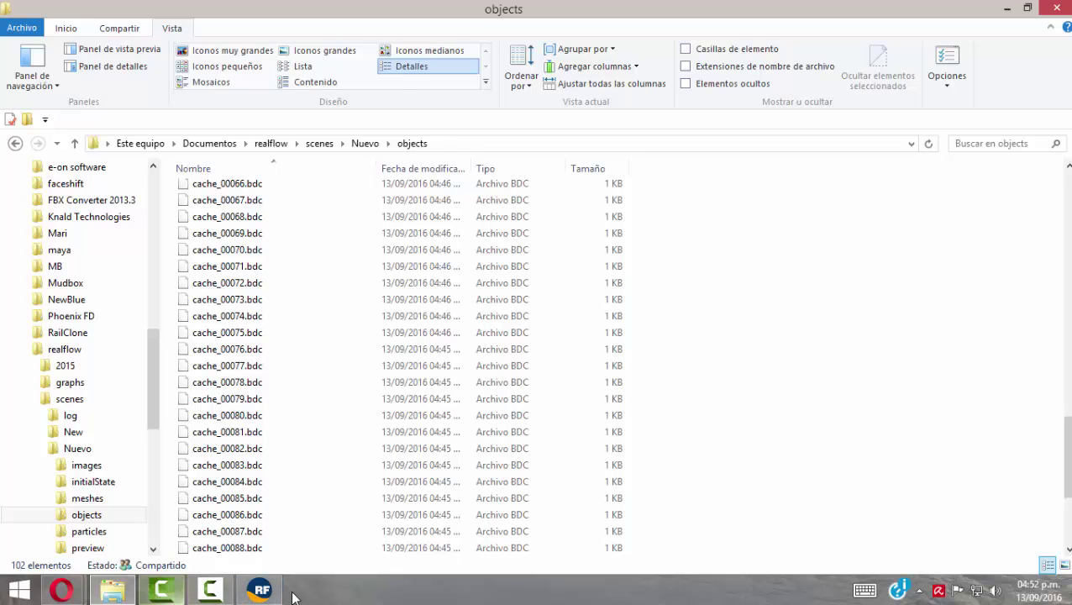
Switch to RealFlow, select Vase01 in the viewport and show the Geometry creation tools
{"action": "left_click", "coordinate": [260, 590]}
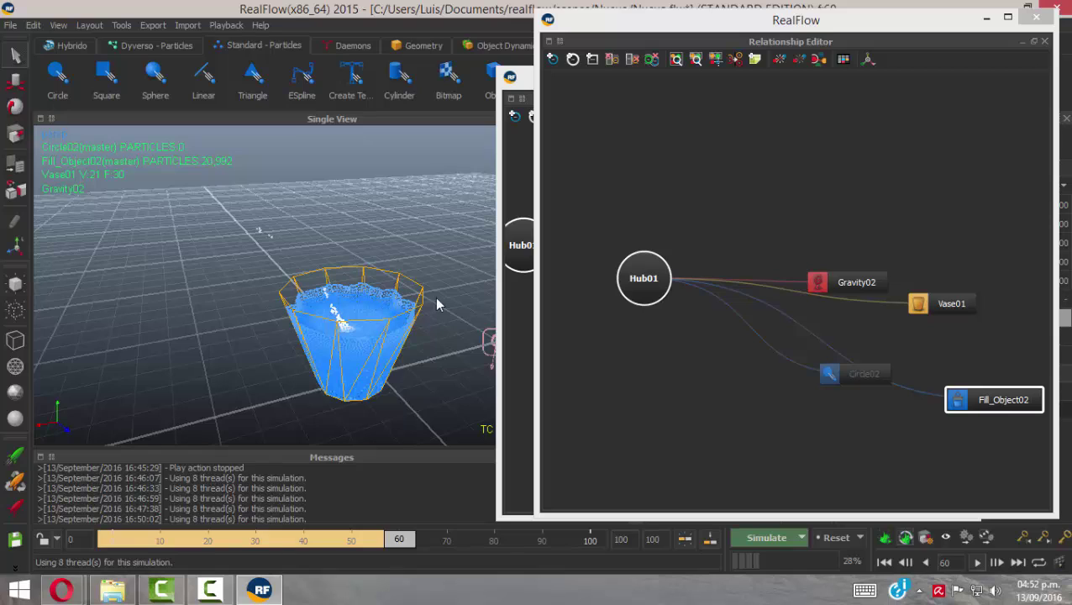
{"action": "left_click", "coordinate": [404, 279]}
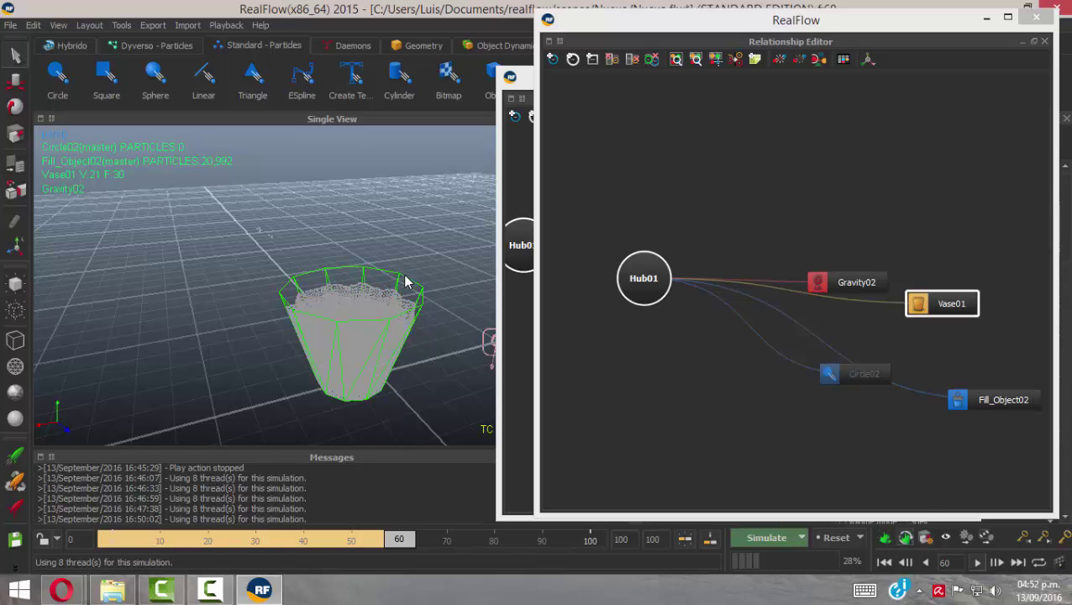
{"action": "left_click", "coordinate": [422, 46]}
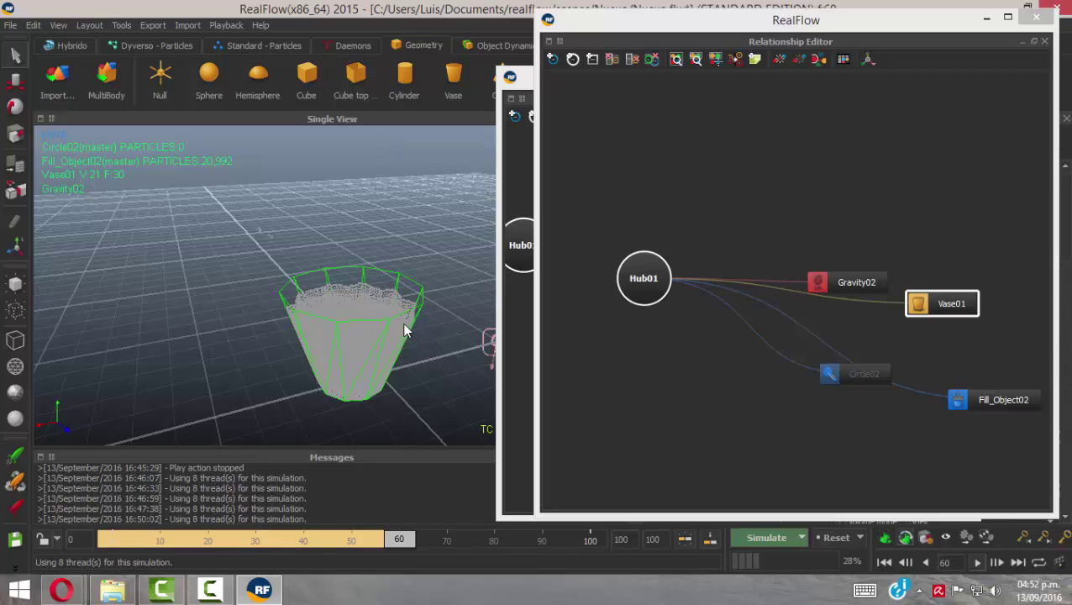
Close both floating Relationship Editor windows and review the vase's node parameters, including Standard - Particles Interaction
{"action": "left_click", "coordinate": [1028, 18]}
{"action": "left_click", "coordinate": [959, 76]}
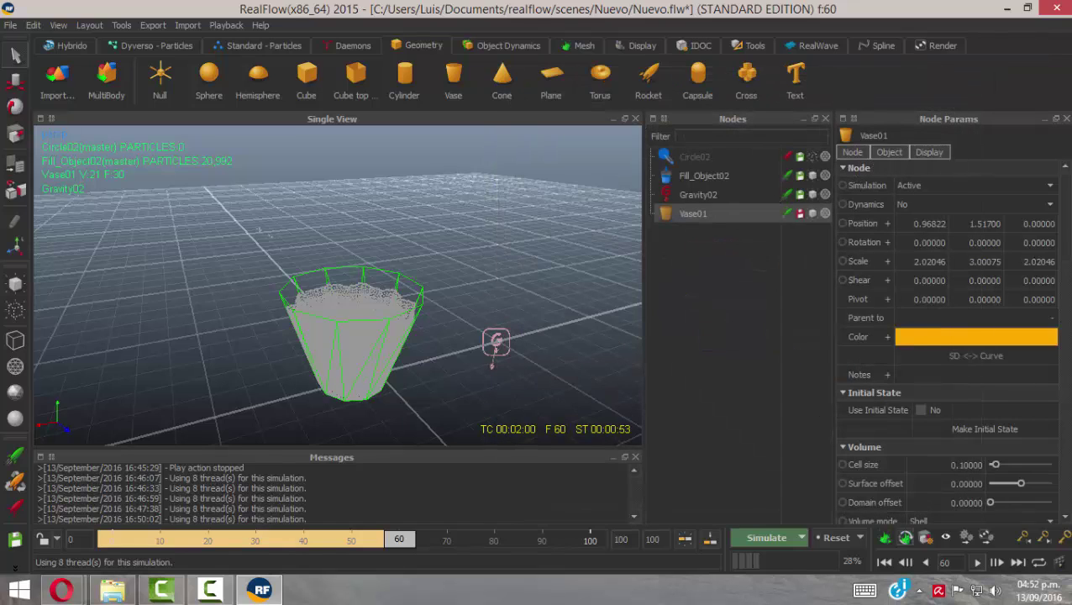
{"action": "scroll", "coordinate": [1065, 288], "scroll_direction": "down", "scroll_amount": 10}
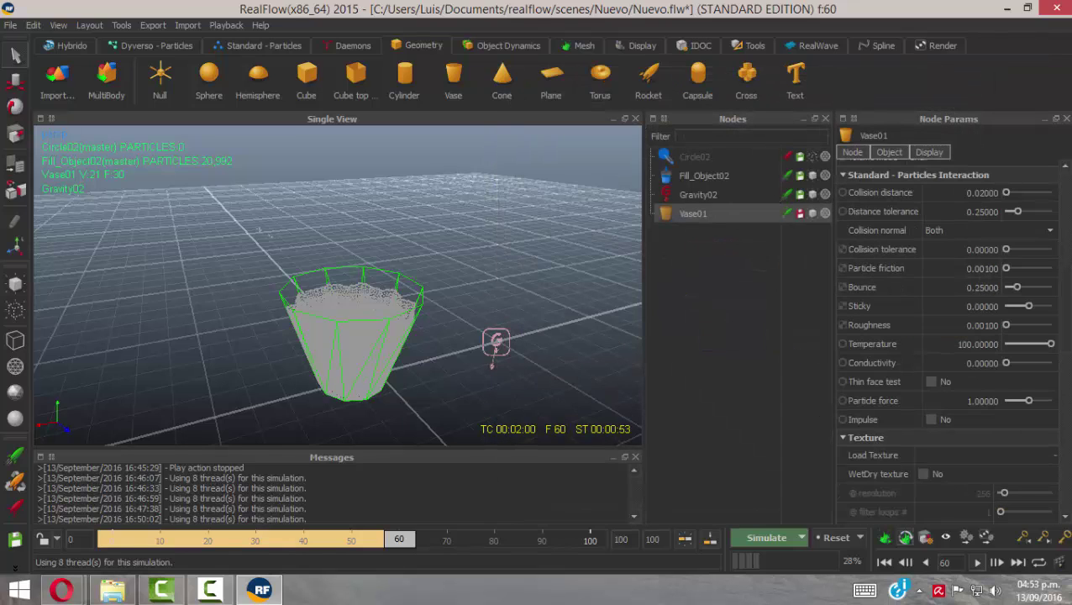
{"action": "left_click_drag", "start_coordinate": [1063, 350], "coordinate": [1067, 181]}
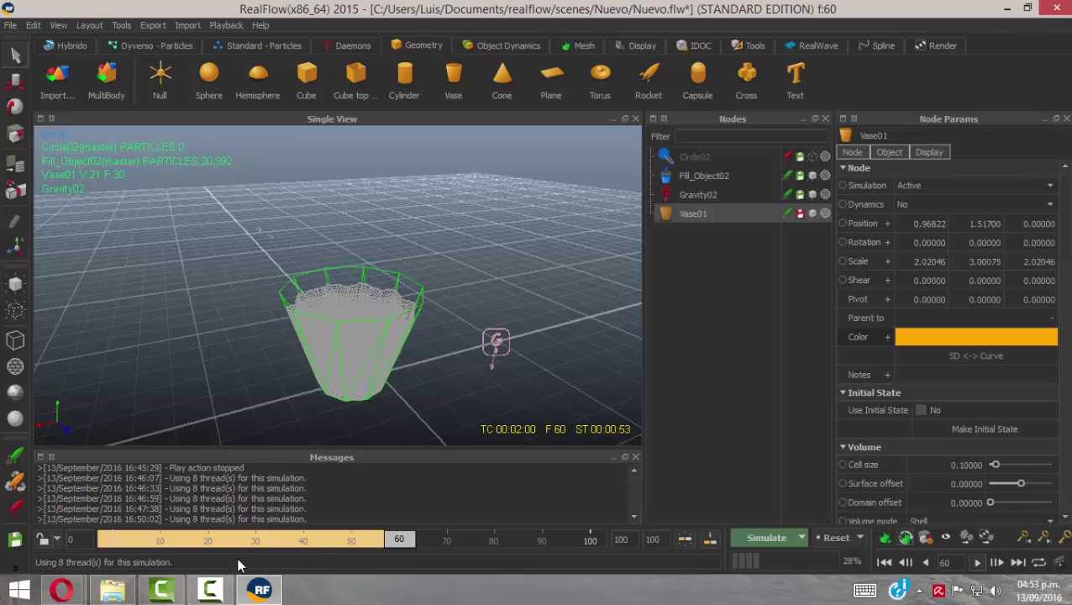
Switch to File Explorer, examine the frames stored under the scene's preview/video folder, and return to the Nuevo folder
{"action": "left_click", "coordinate": [111, 589]}
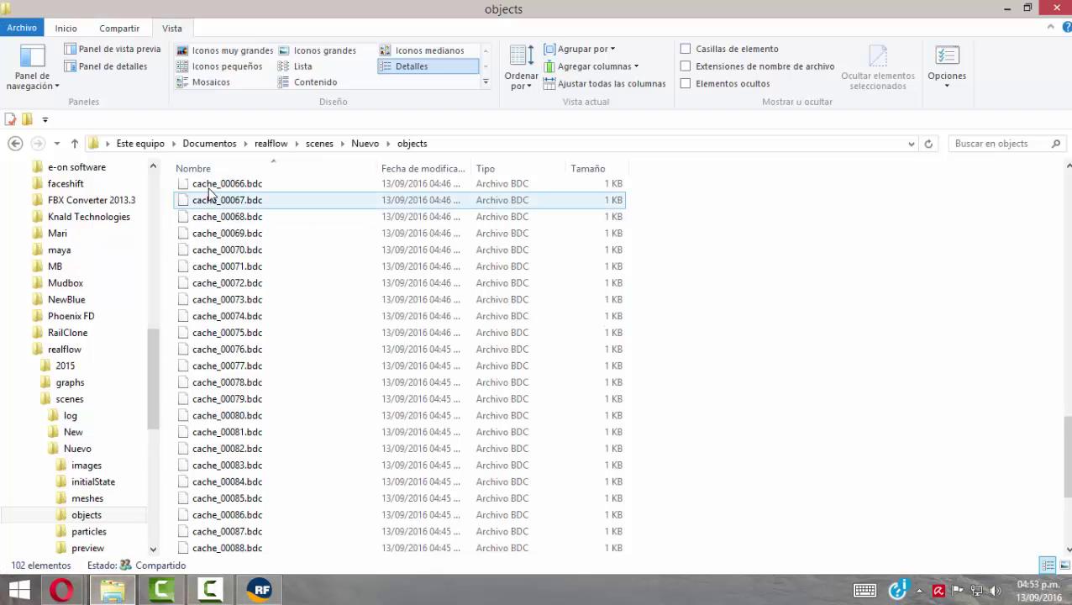
{"action": "left_click", "coordinate": [16, 143]}
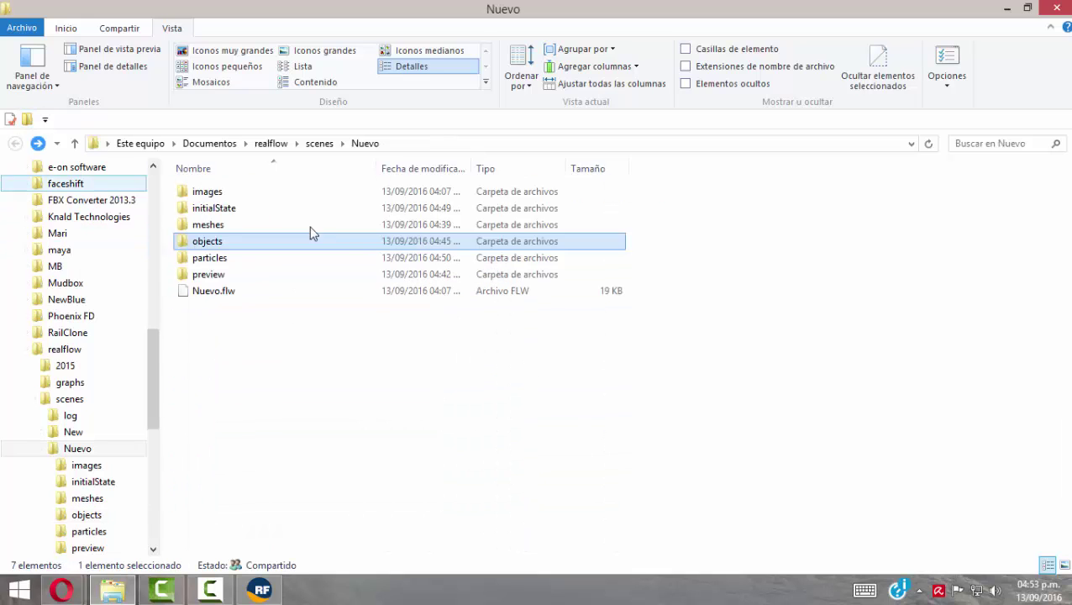
{"action": "double_click", "coordinate": [227, 275]}
{"action": "double_click", "coordinate": [203, 208]}
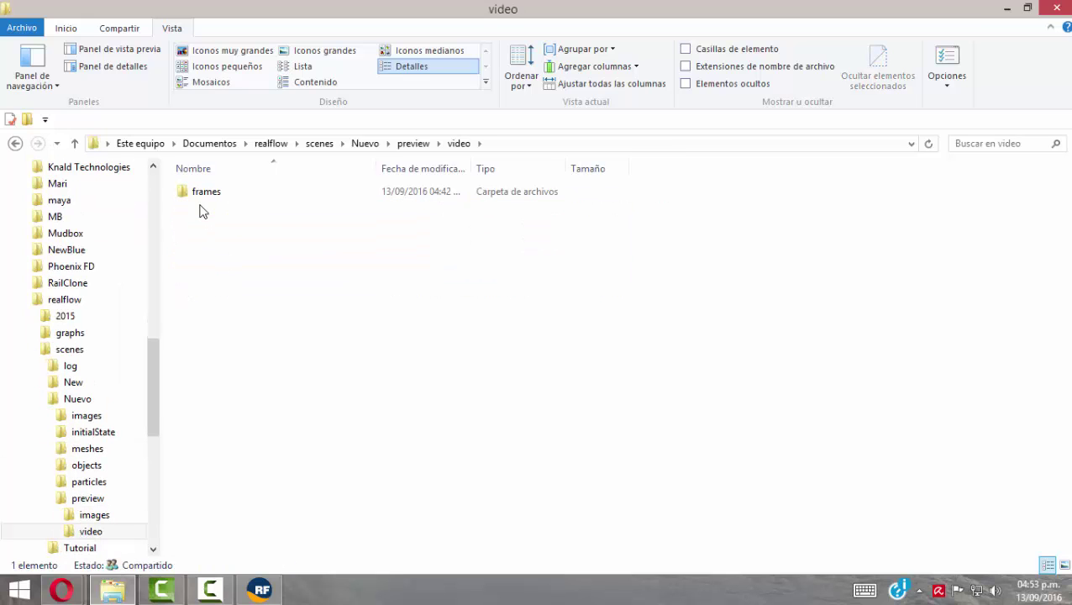
{"action": "double_click", "coordinate": [206, 192]}
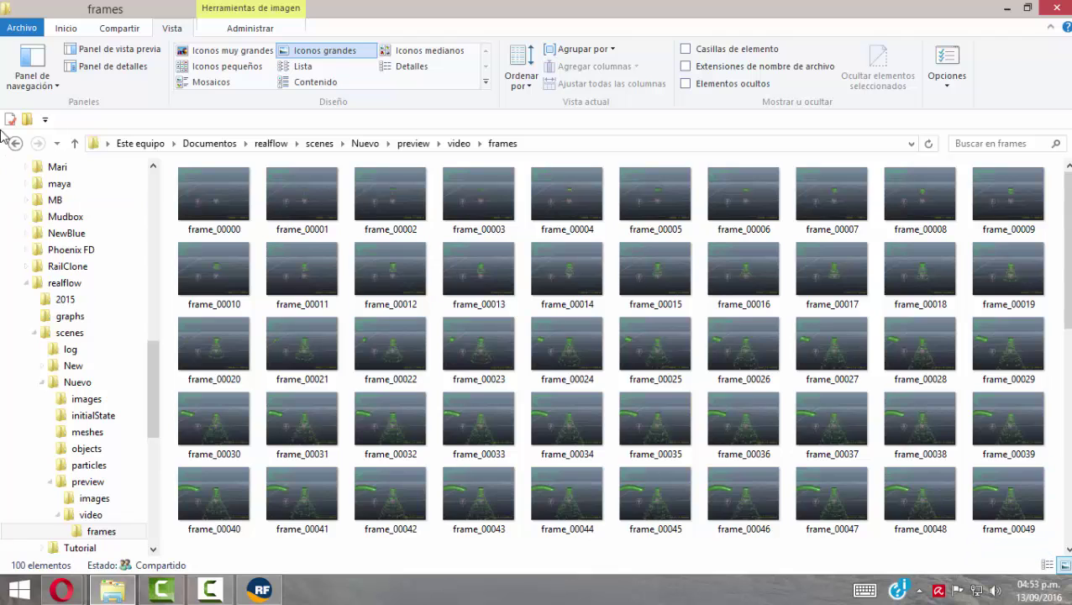
{"action": "left_click", "coordinate": [14, 141]}
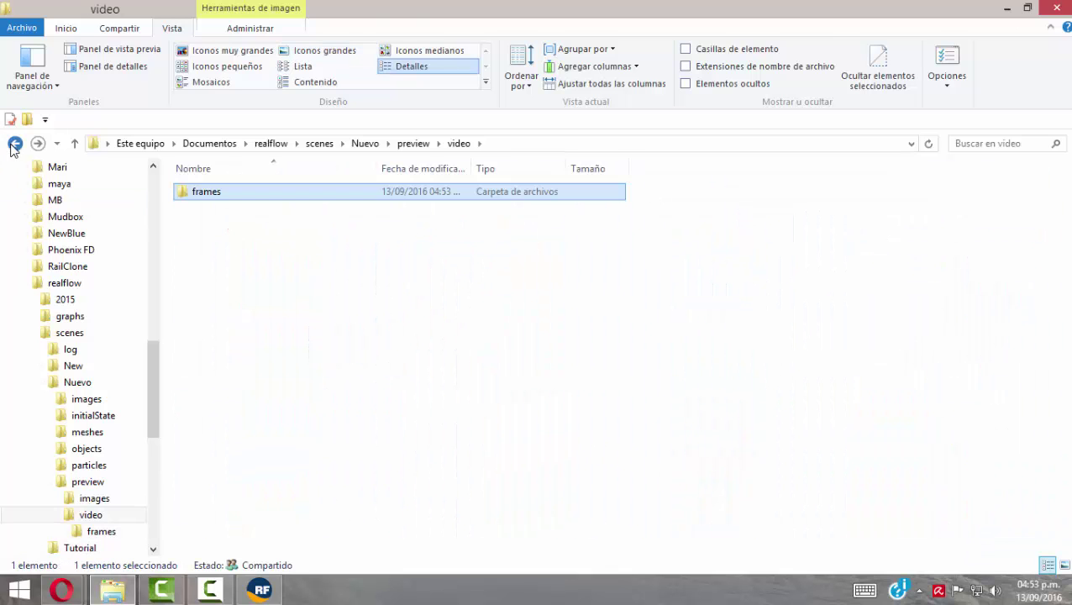
{"action": "left_click", "coordinate": [14, 141]}
{"action": "left_click", "coordinate": [14, 141]}
Switch to RealFlow, generate a video preview but stop it early, close the Movie Player, and briefly check the Nuevo folder in File Explorer
{"action": "left_click", "coordinate": [260, 589]}
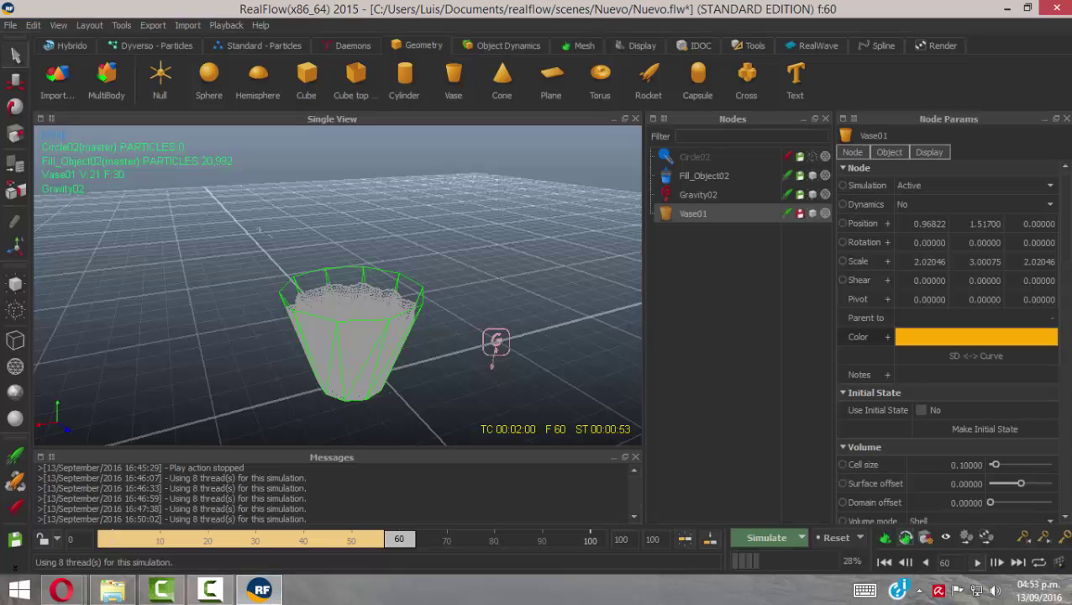
{"action": "left_click", "coordinate": [1061, 564]}
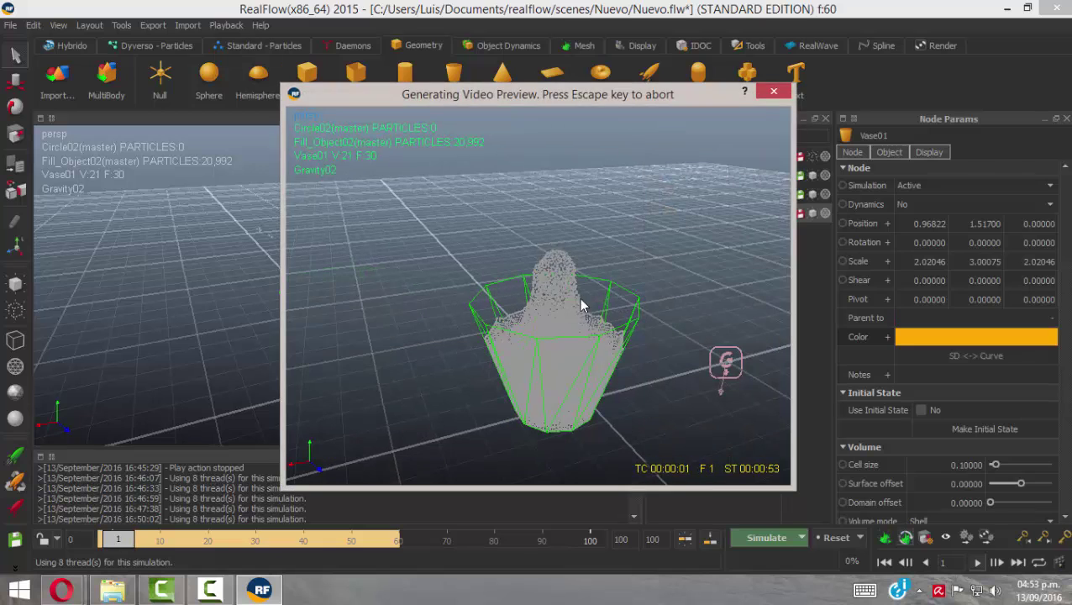
{"action": "left_click", "coordinate": [773, 91]}
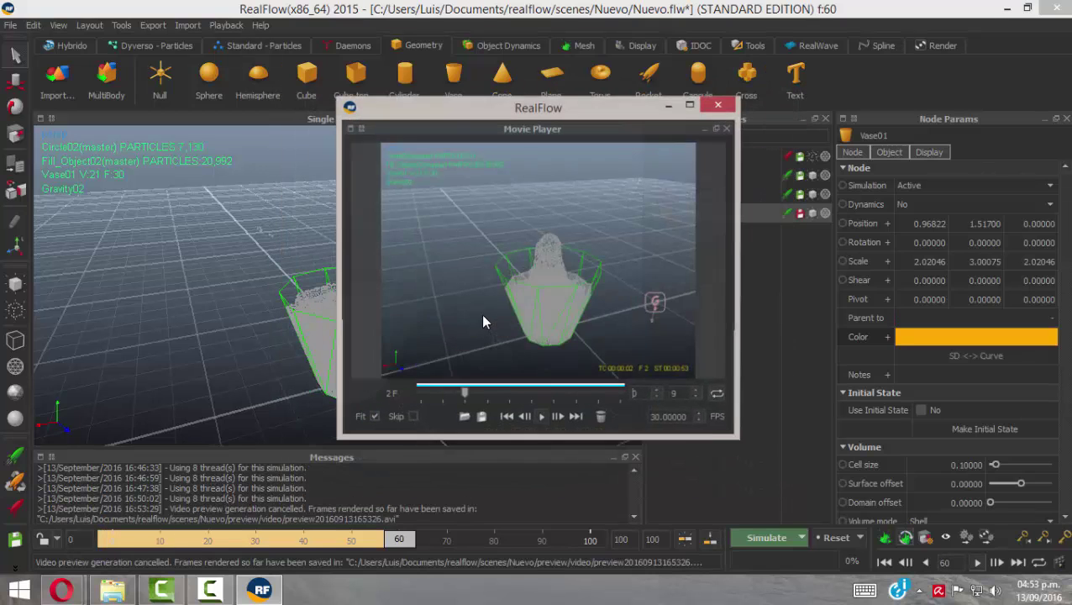
{"action": "left_click", "coordinate": [718, 105]}
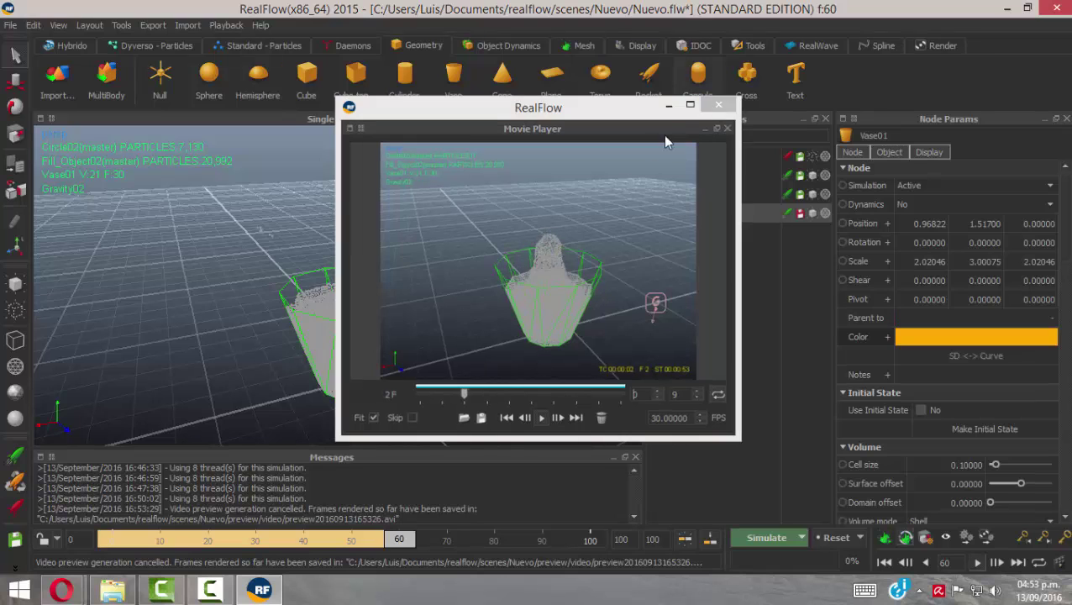
{"action": "left_click", "coordinate": [114, 587]}
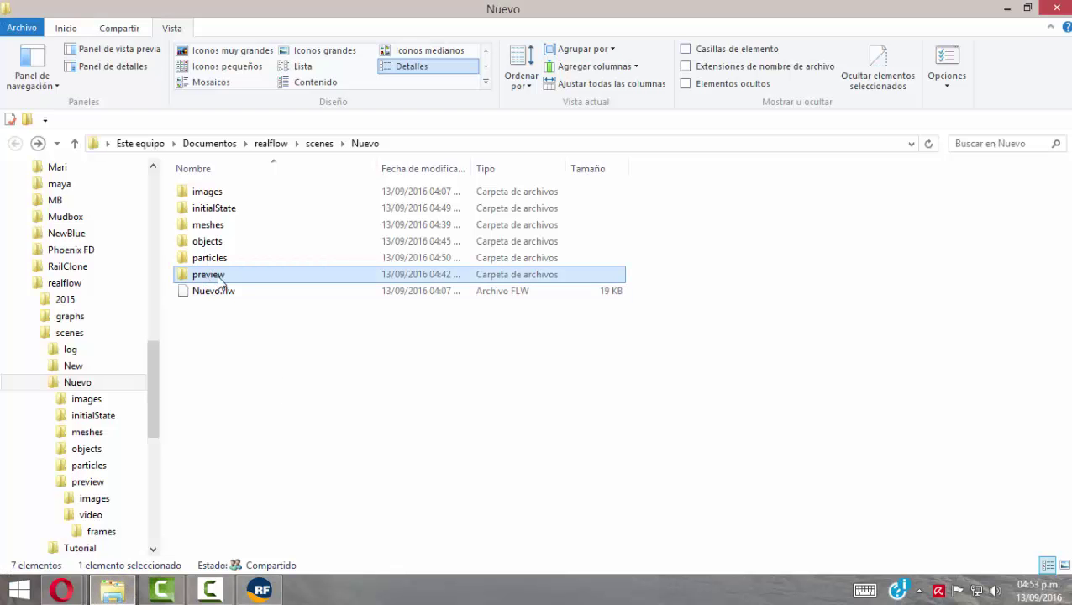
{"action": "left_click", "coordinate": [262, 588]}
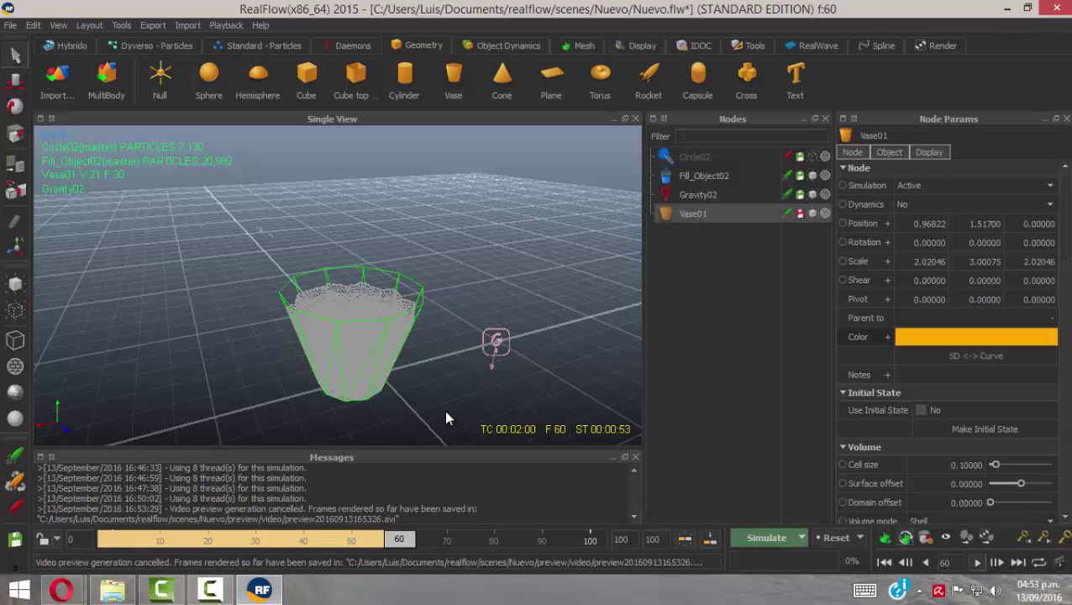